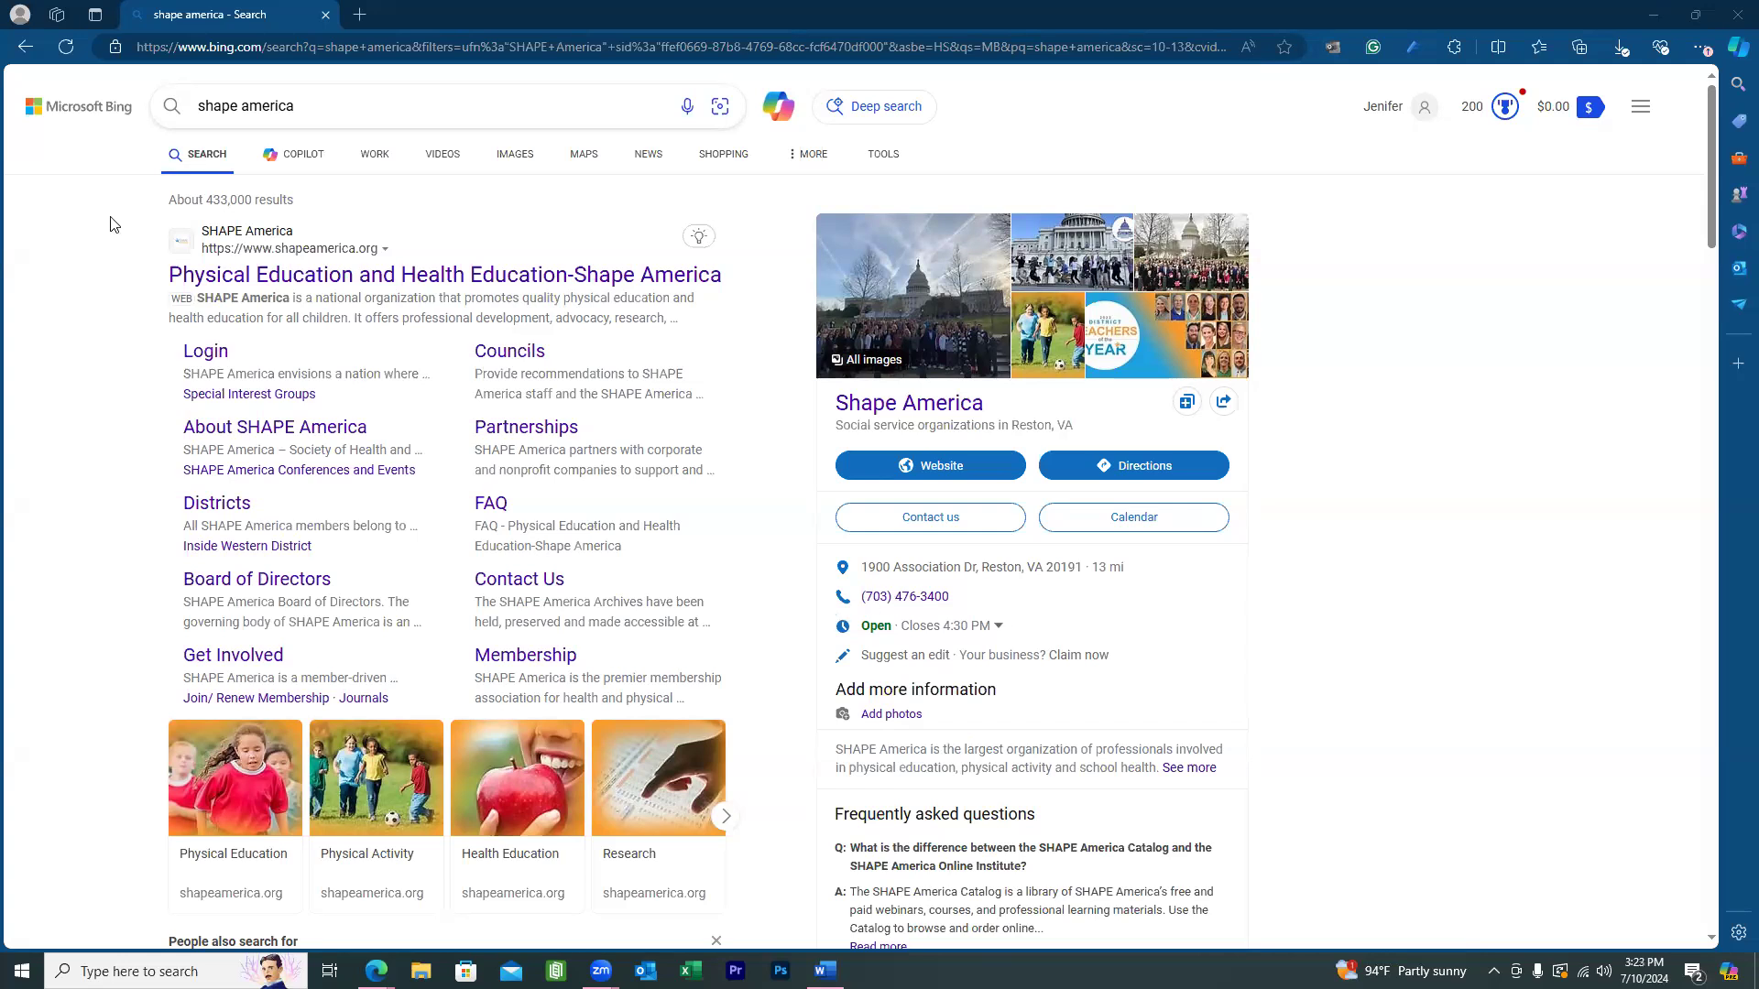
Open the SHAPE America site from Bing and go to the National Convention & Expo page.
left_click(287, 277)
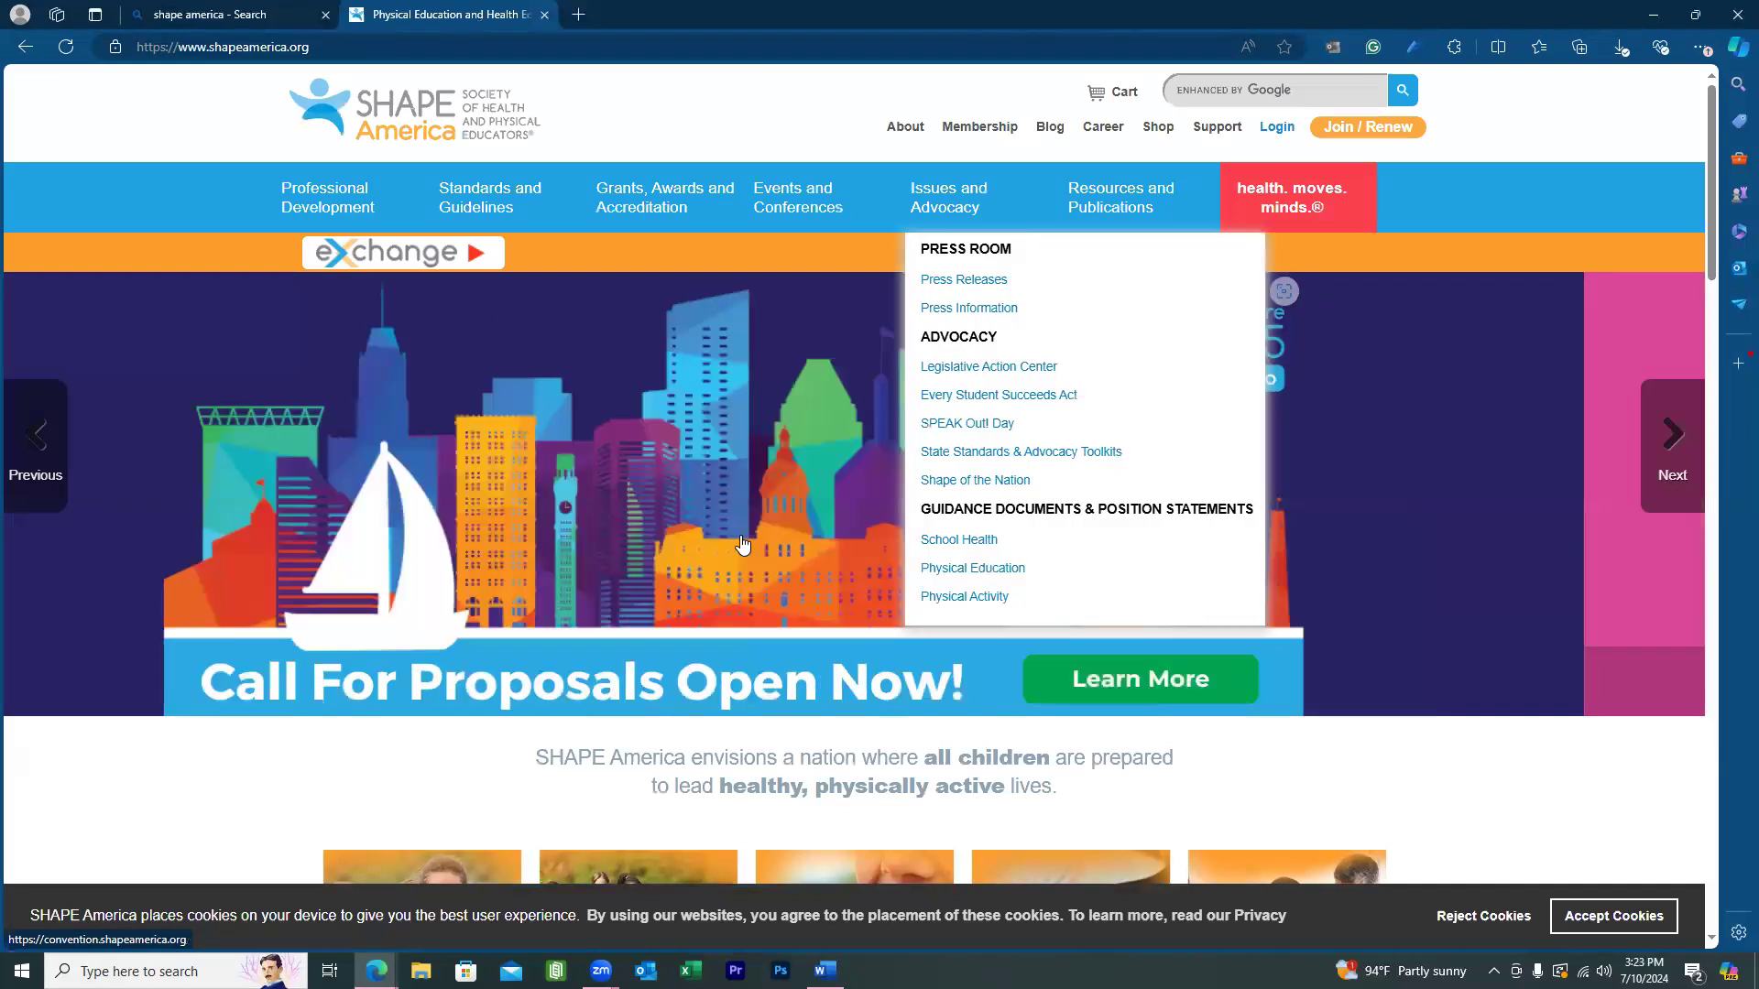
left_click(35, 446)
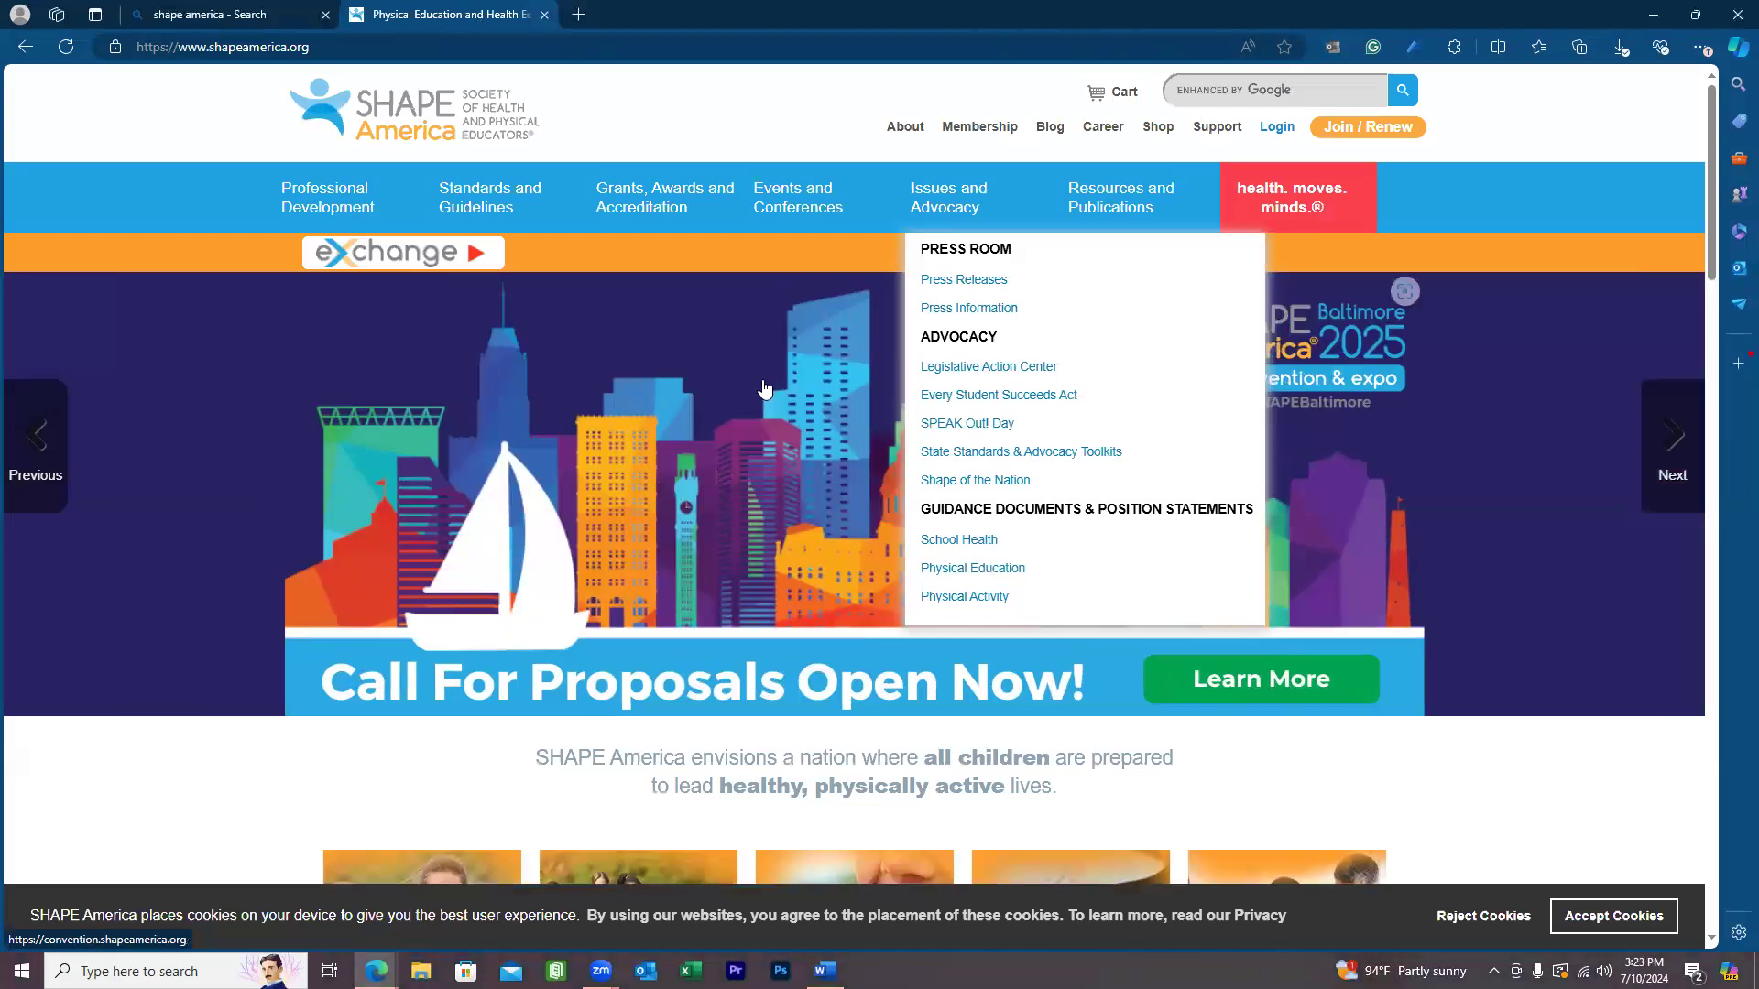
mouse_move(811, 198)
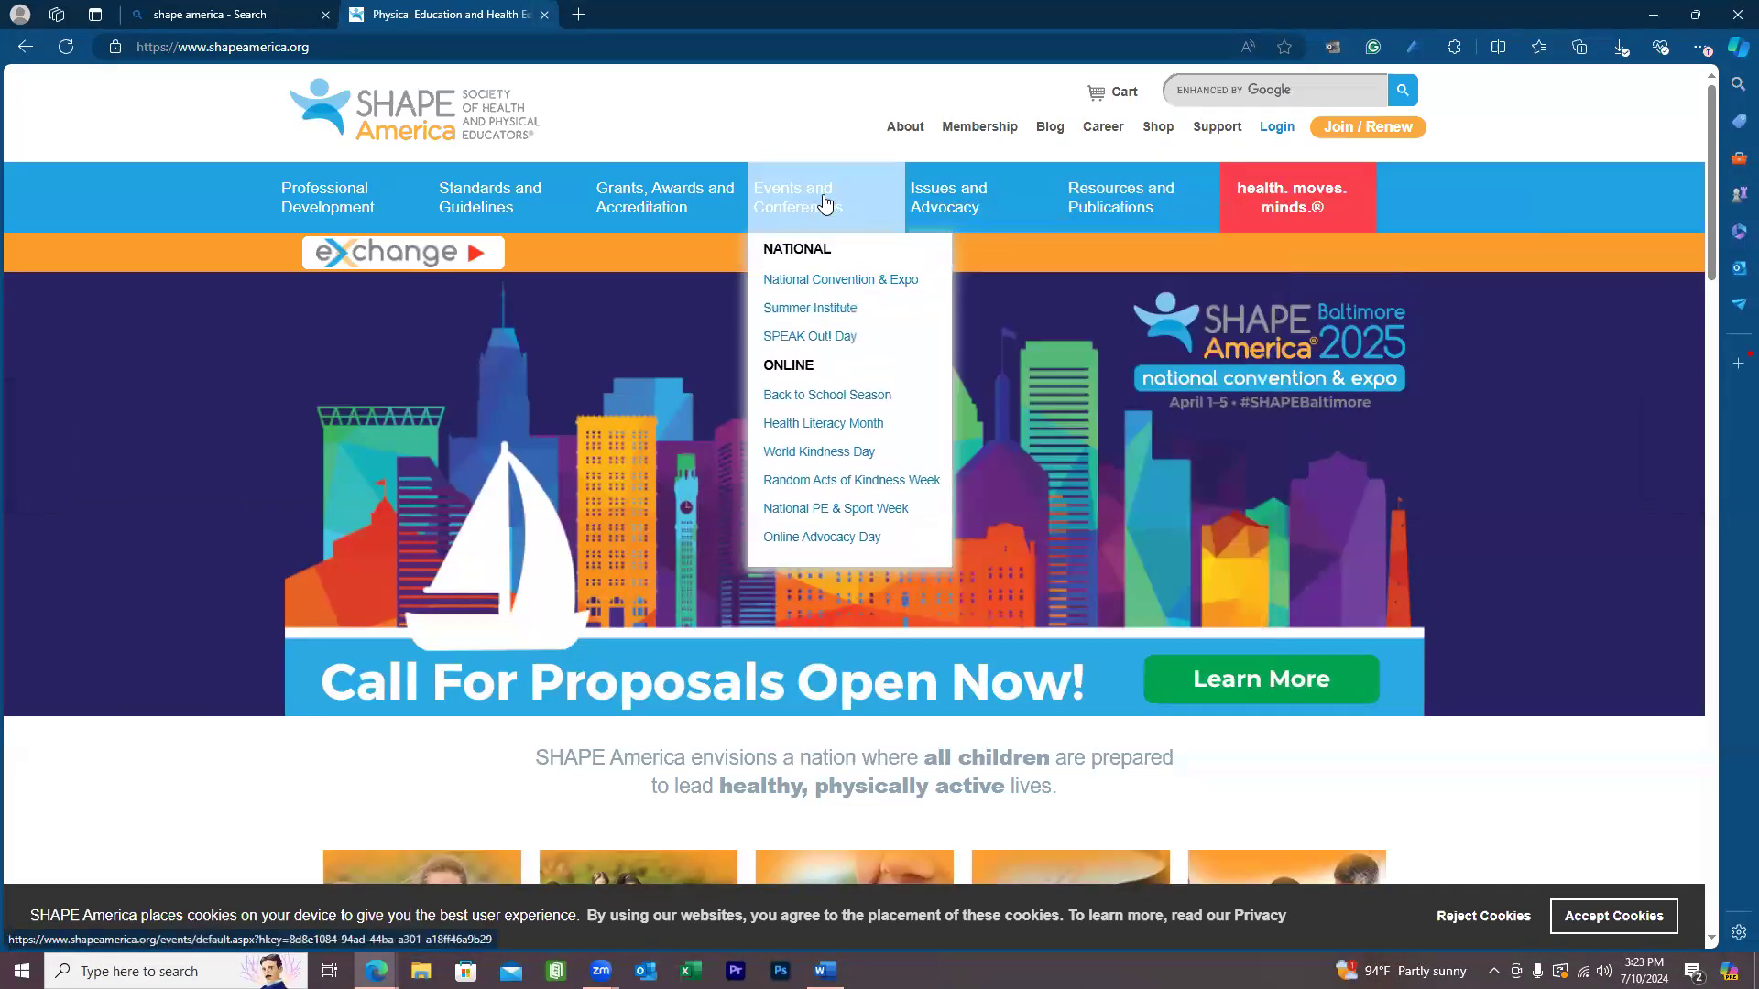
left_click(818, 287)
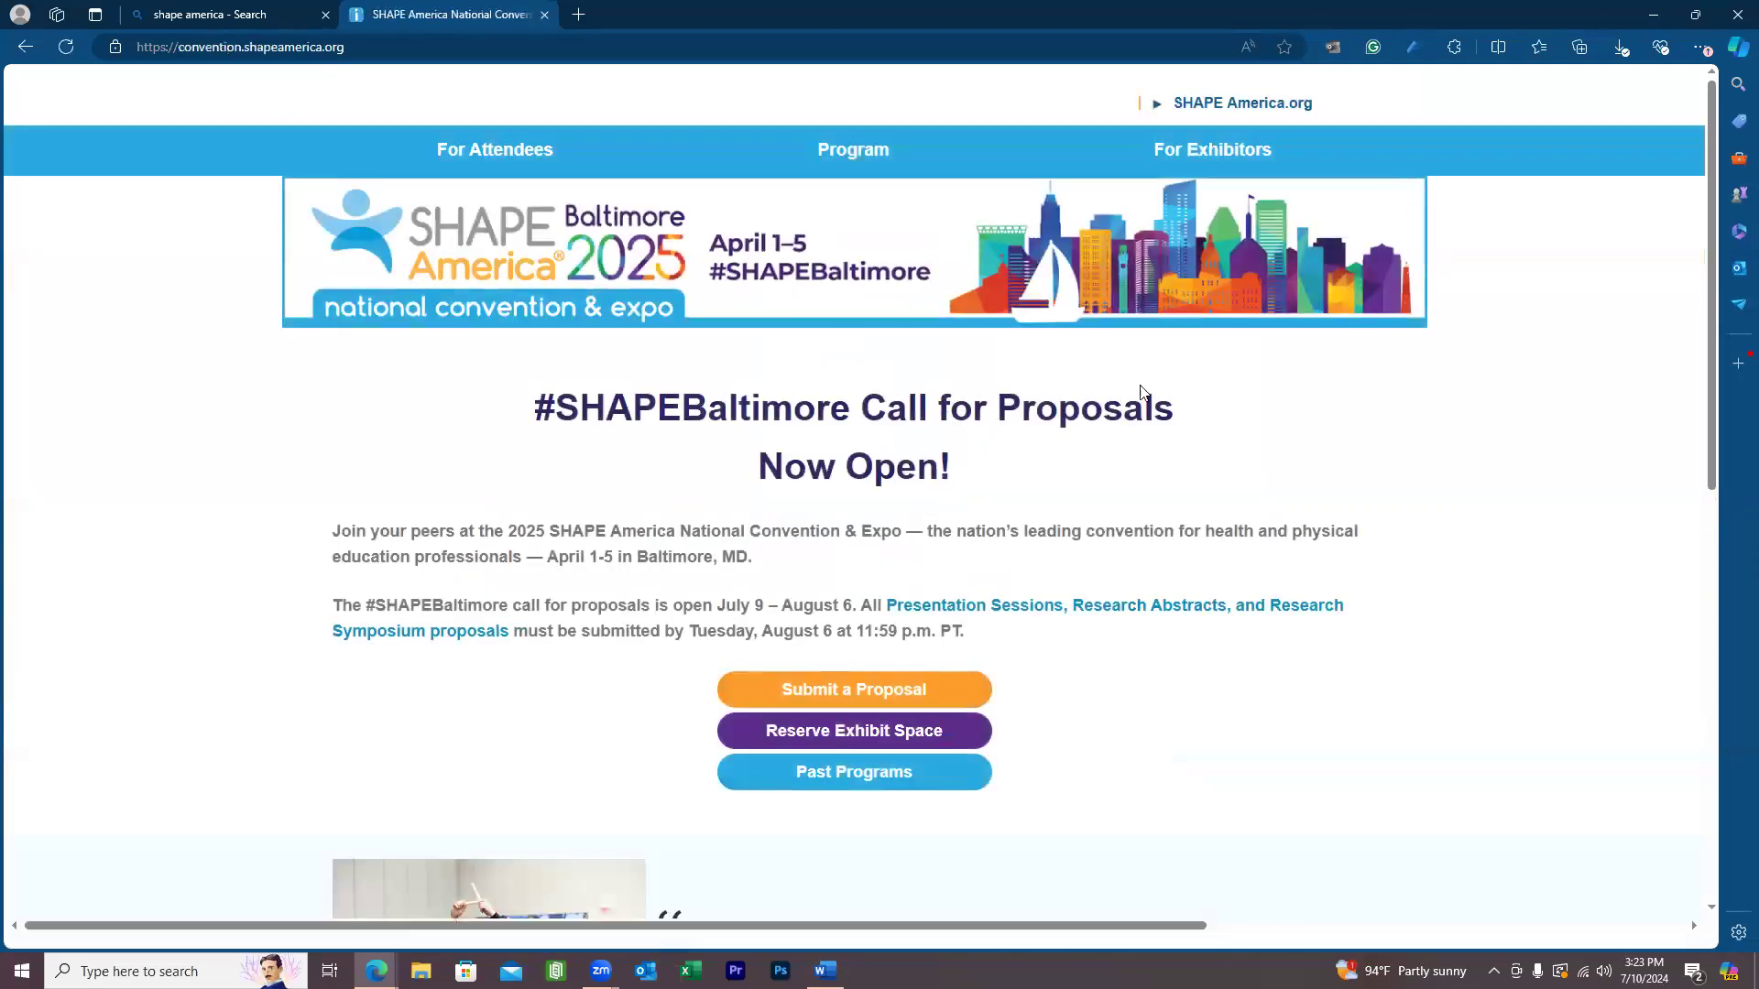
Open the Call for Proposals page via Submit a Proposal.
scroll(1143, 403, "down", 2)
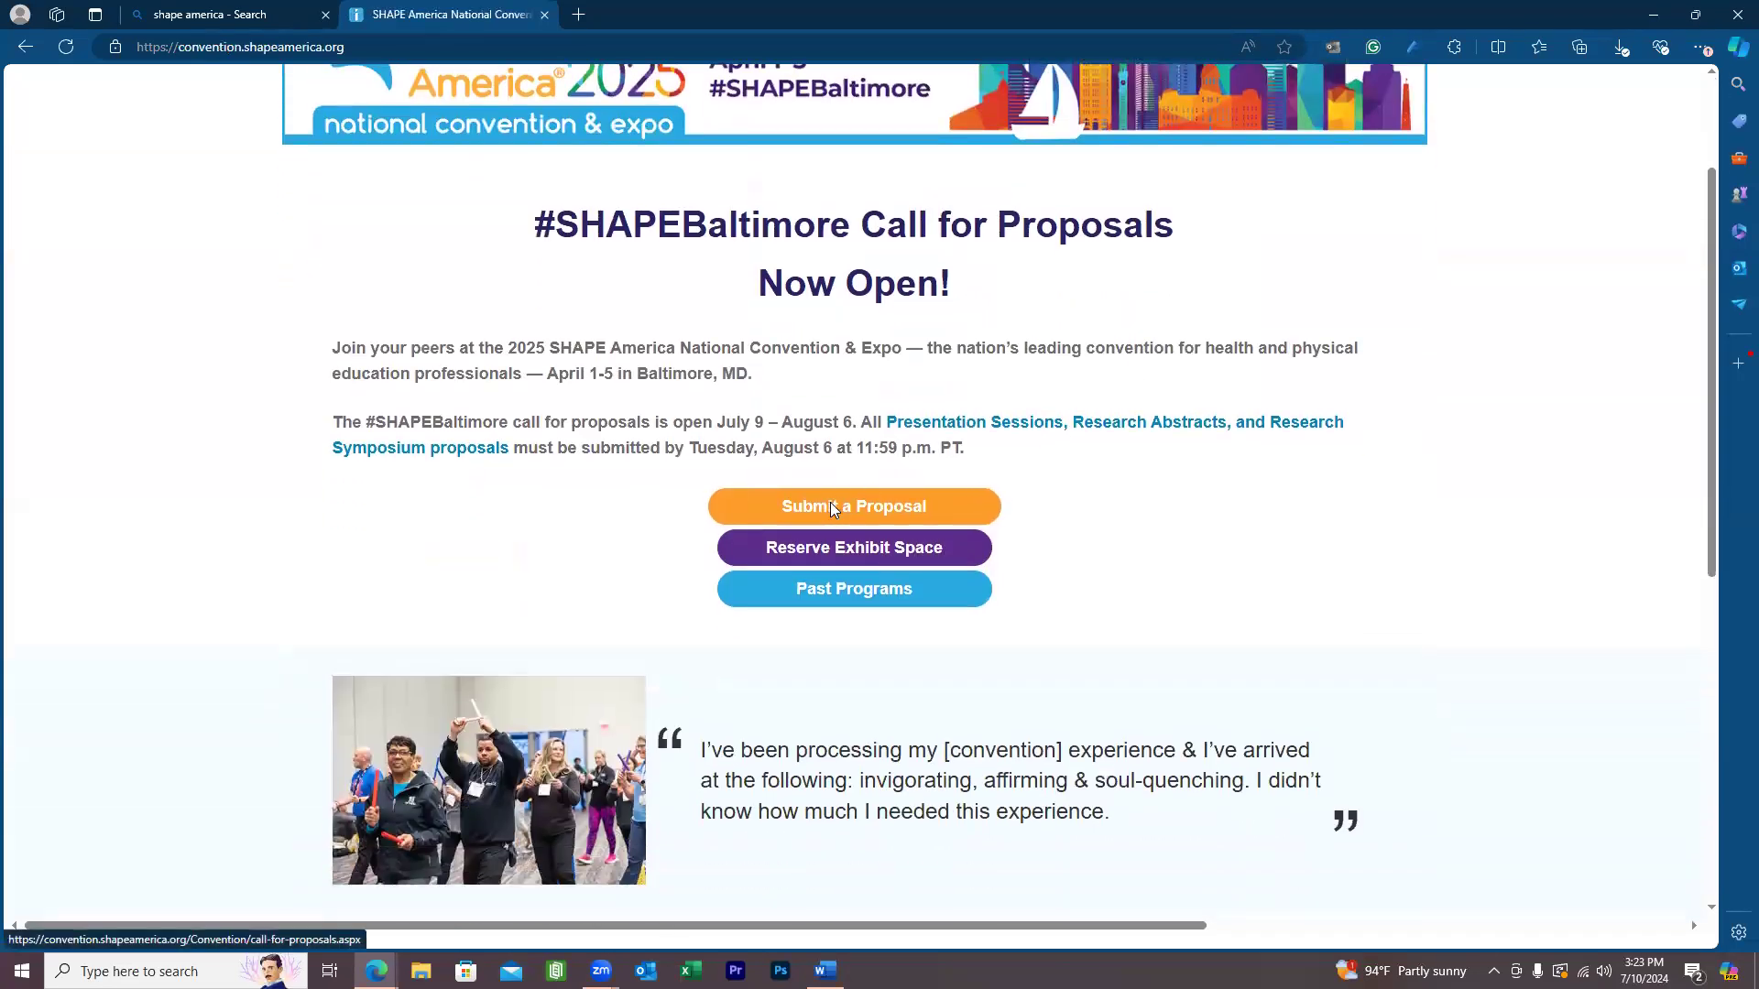
left_click(831, 504)
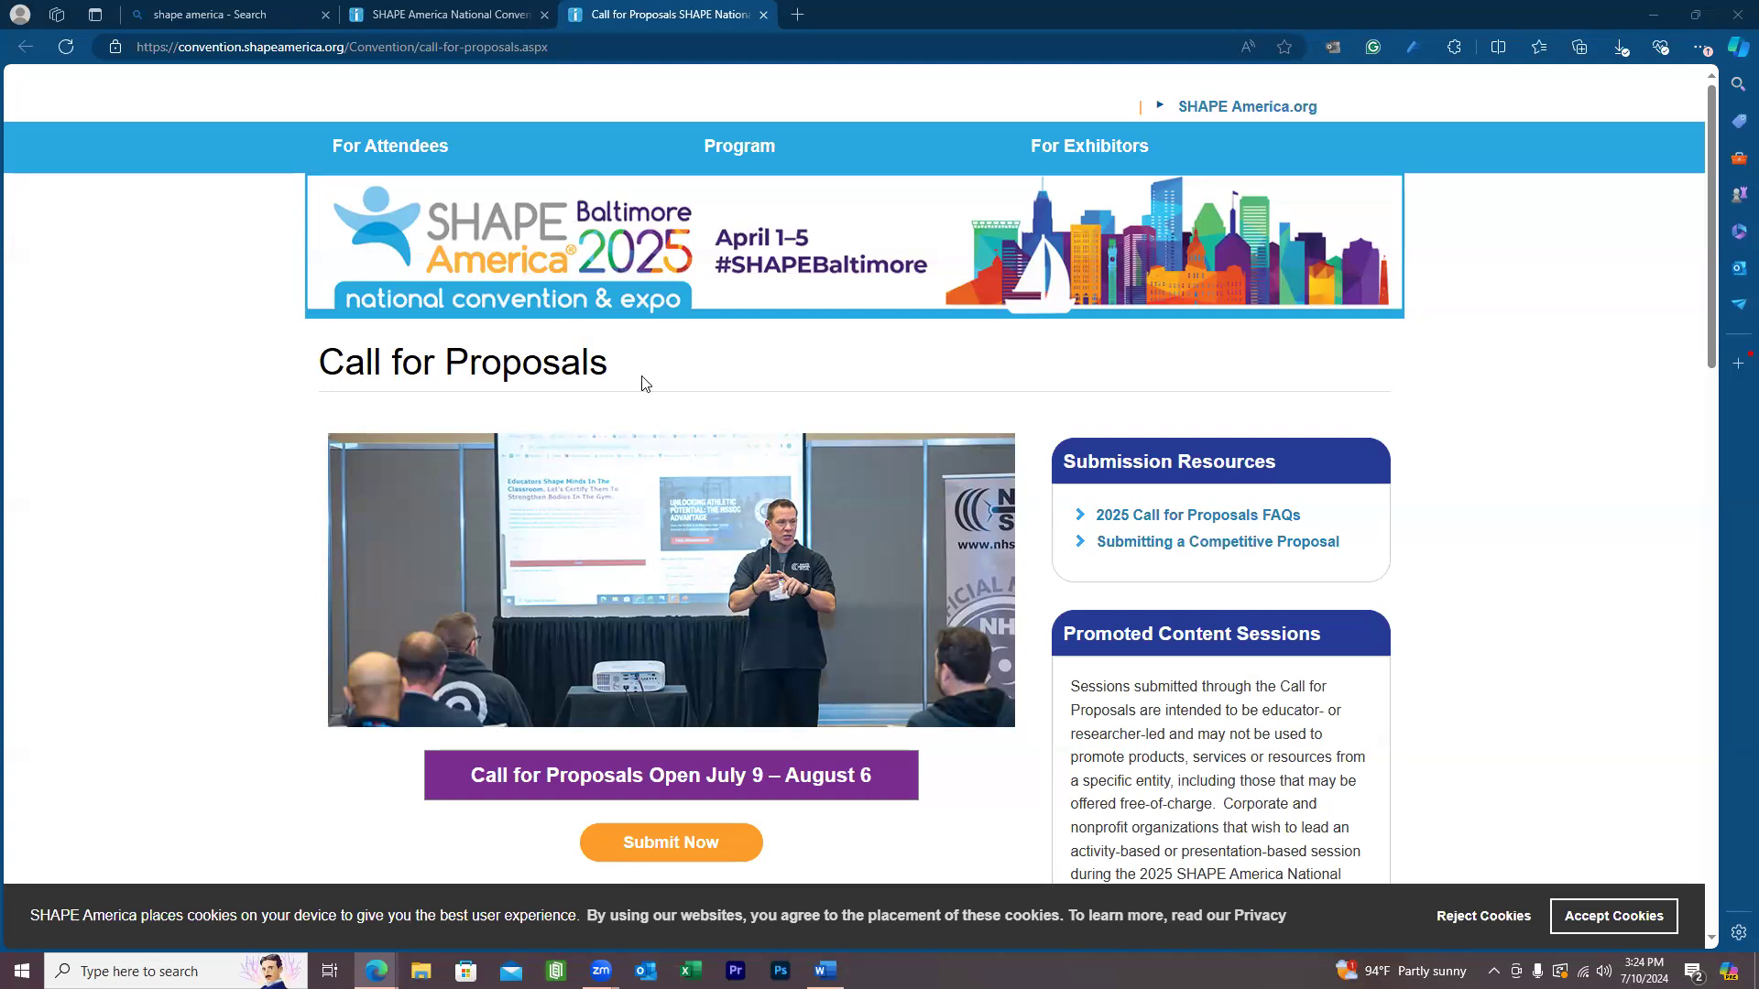
scroll(1184, 430, "down", 5)
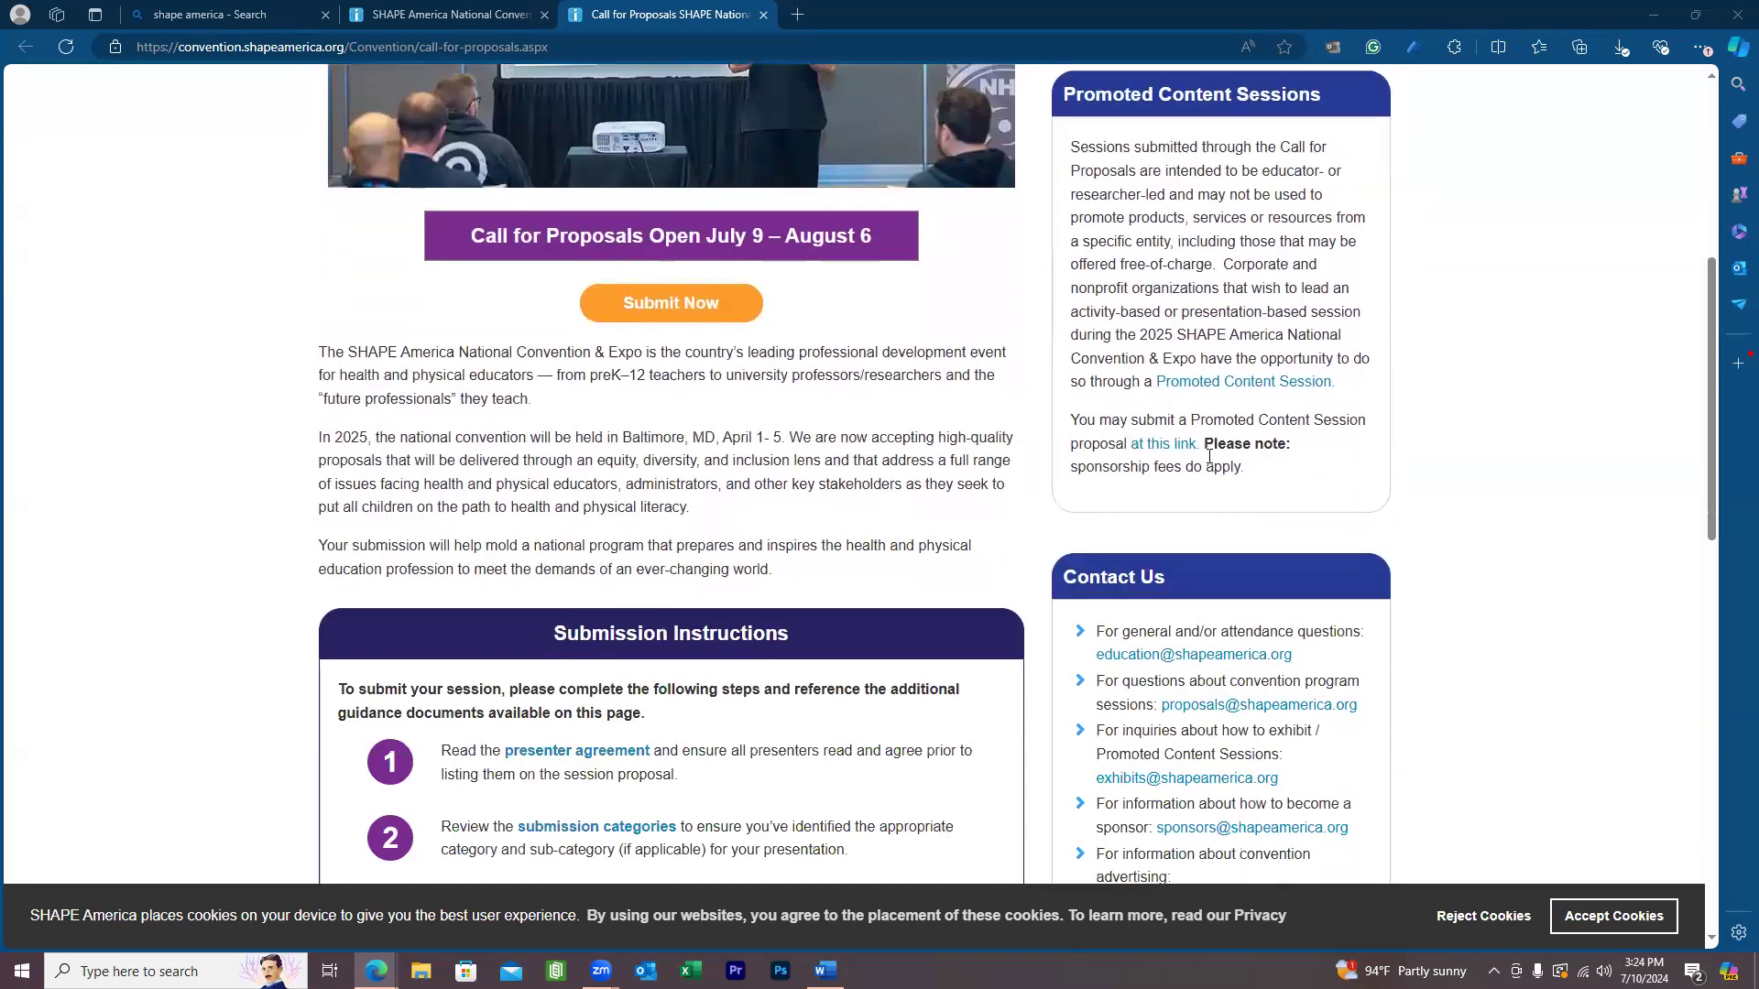
scroll(1209, 456, "up", 3)
scroll(1228, 463, "up", 2)
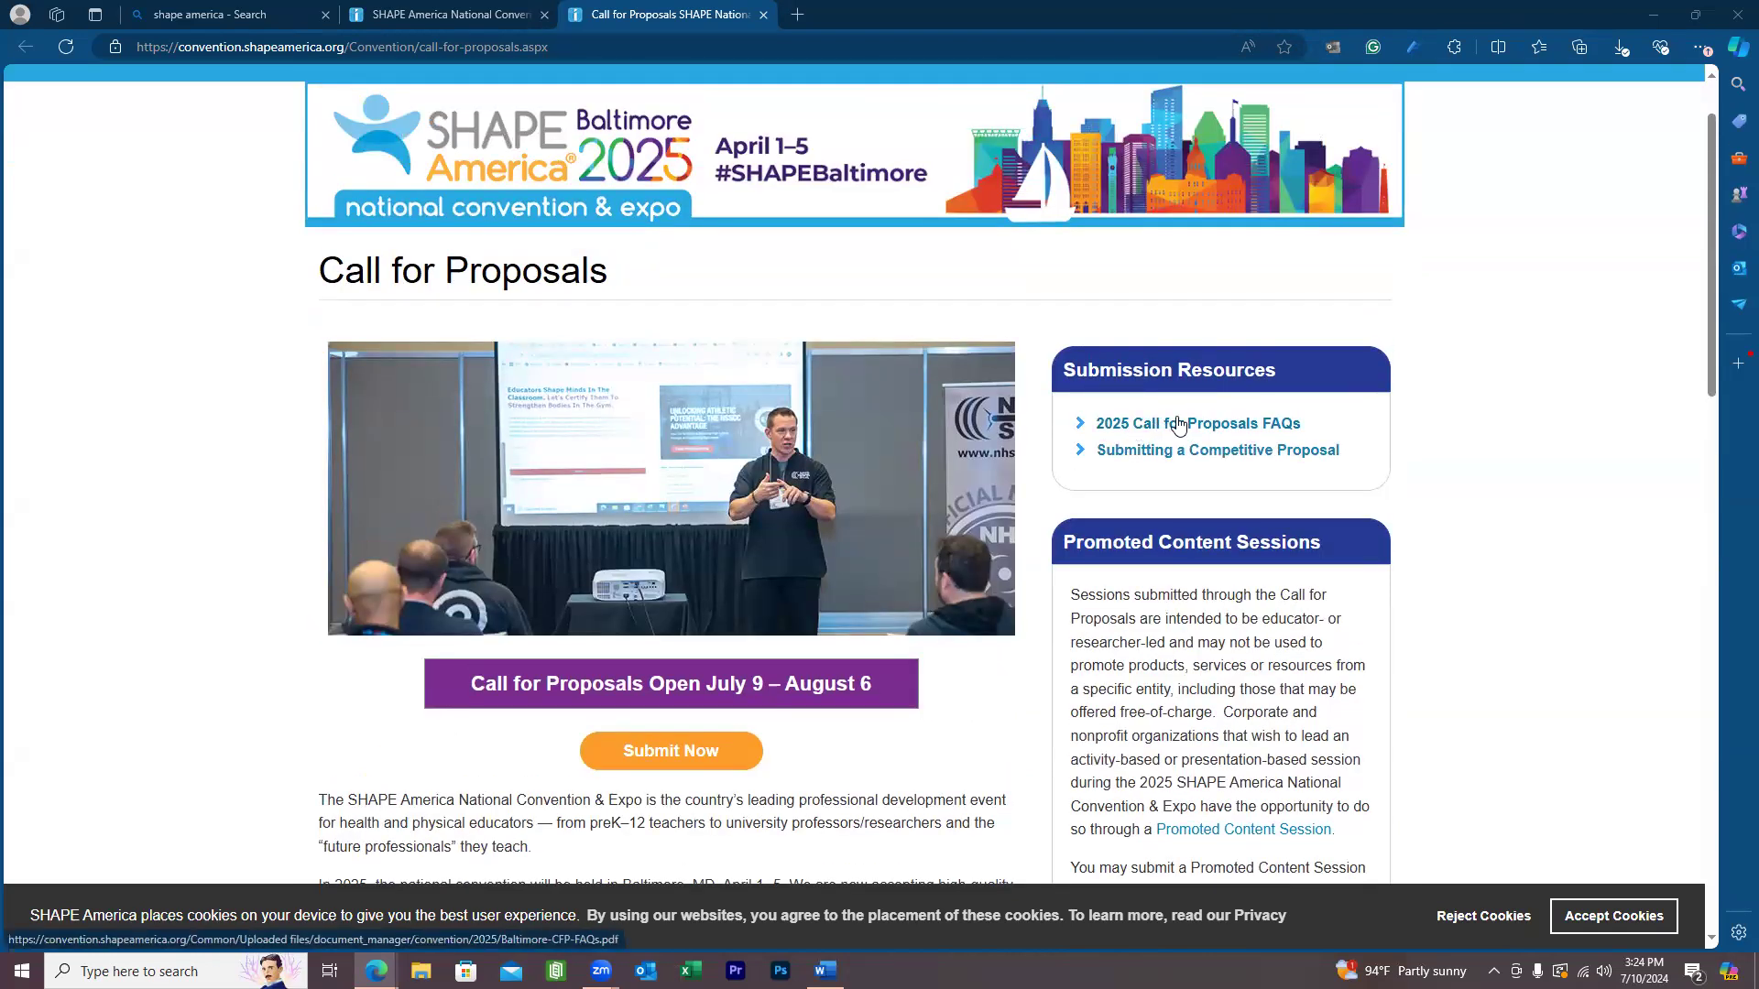
Open the 2025 Call for Proposals FAQs PDF in a new tab and view it.
right_click(1179, 424)
left_click(1325, 434)
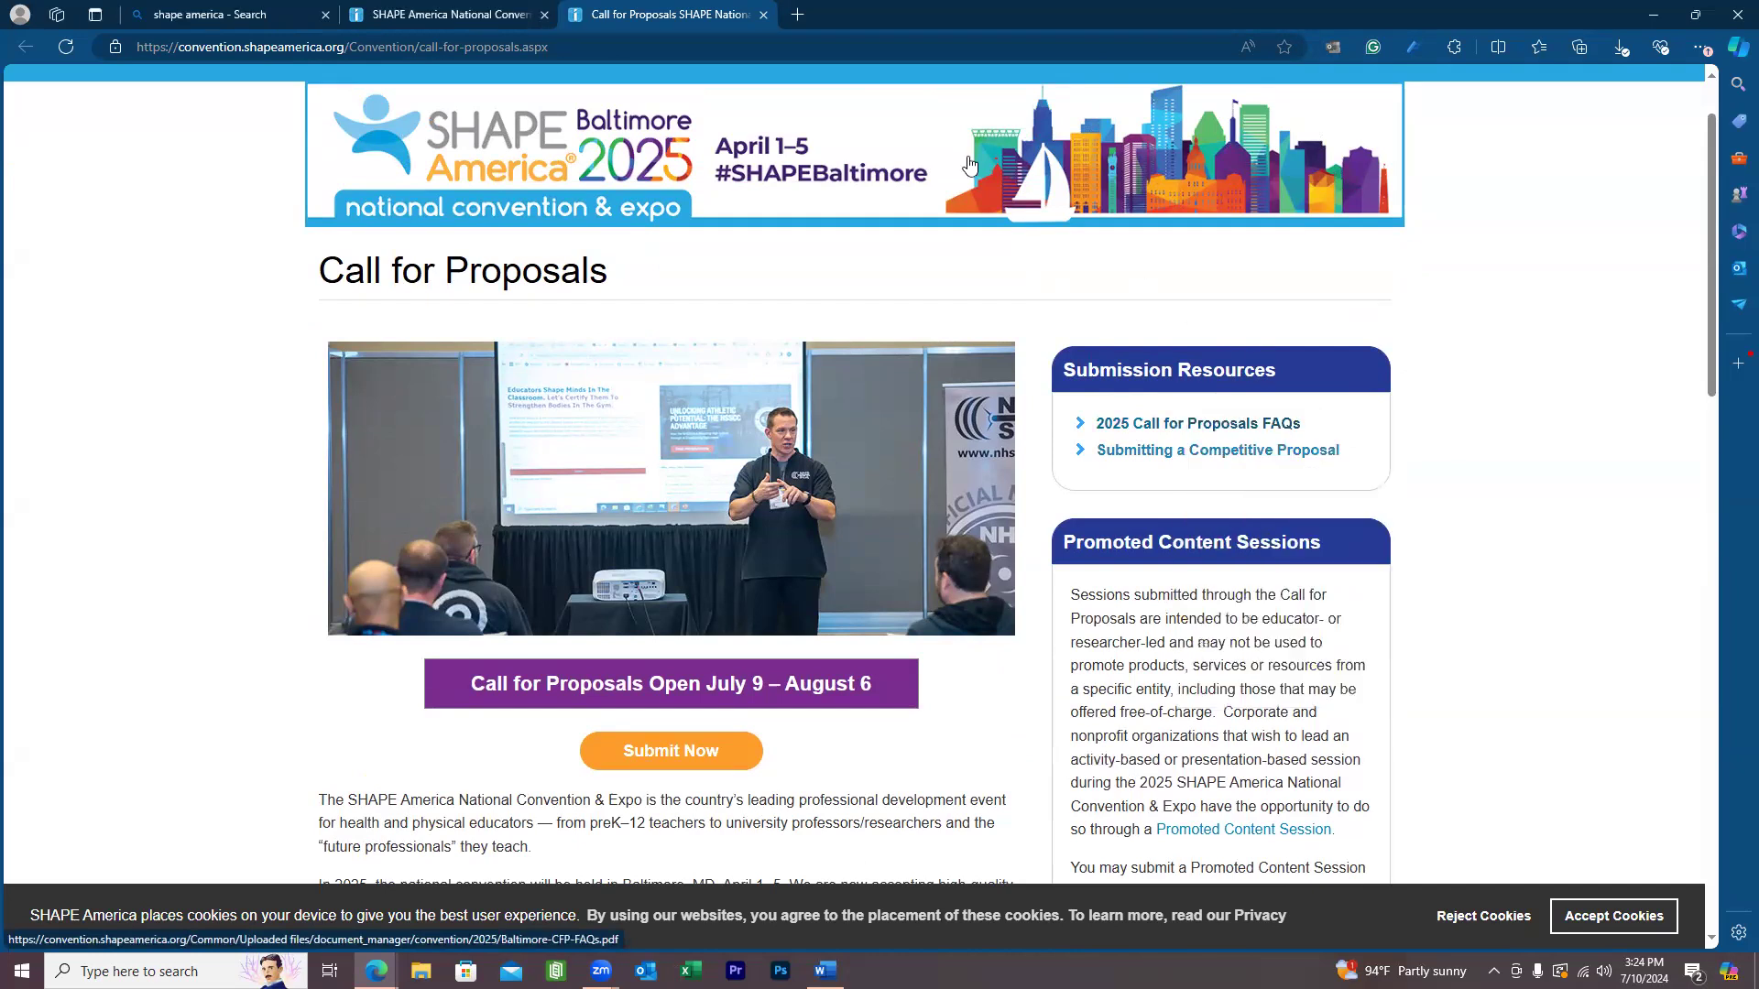
left_click(841, 13)
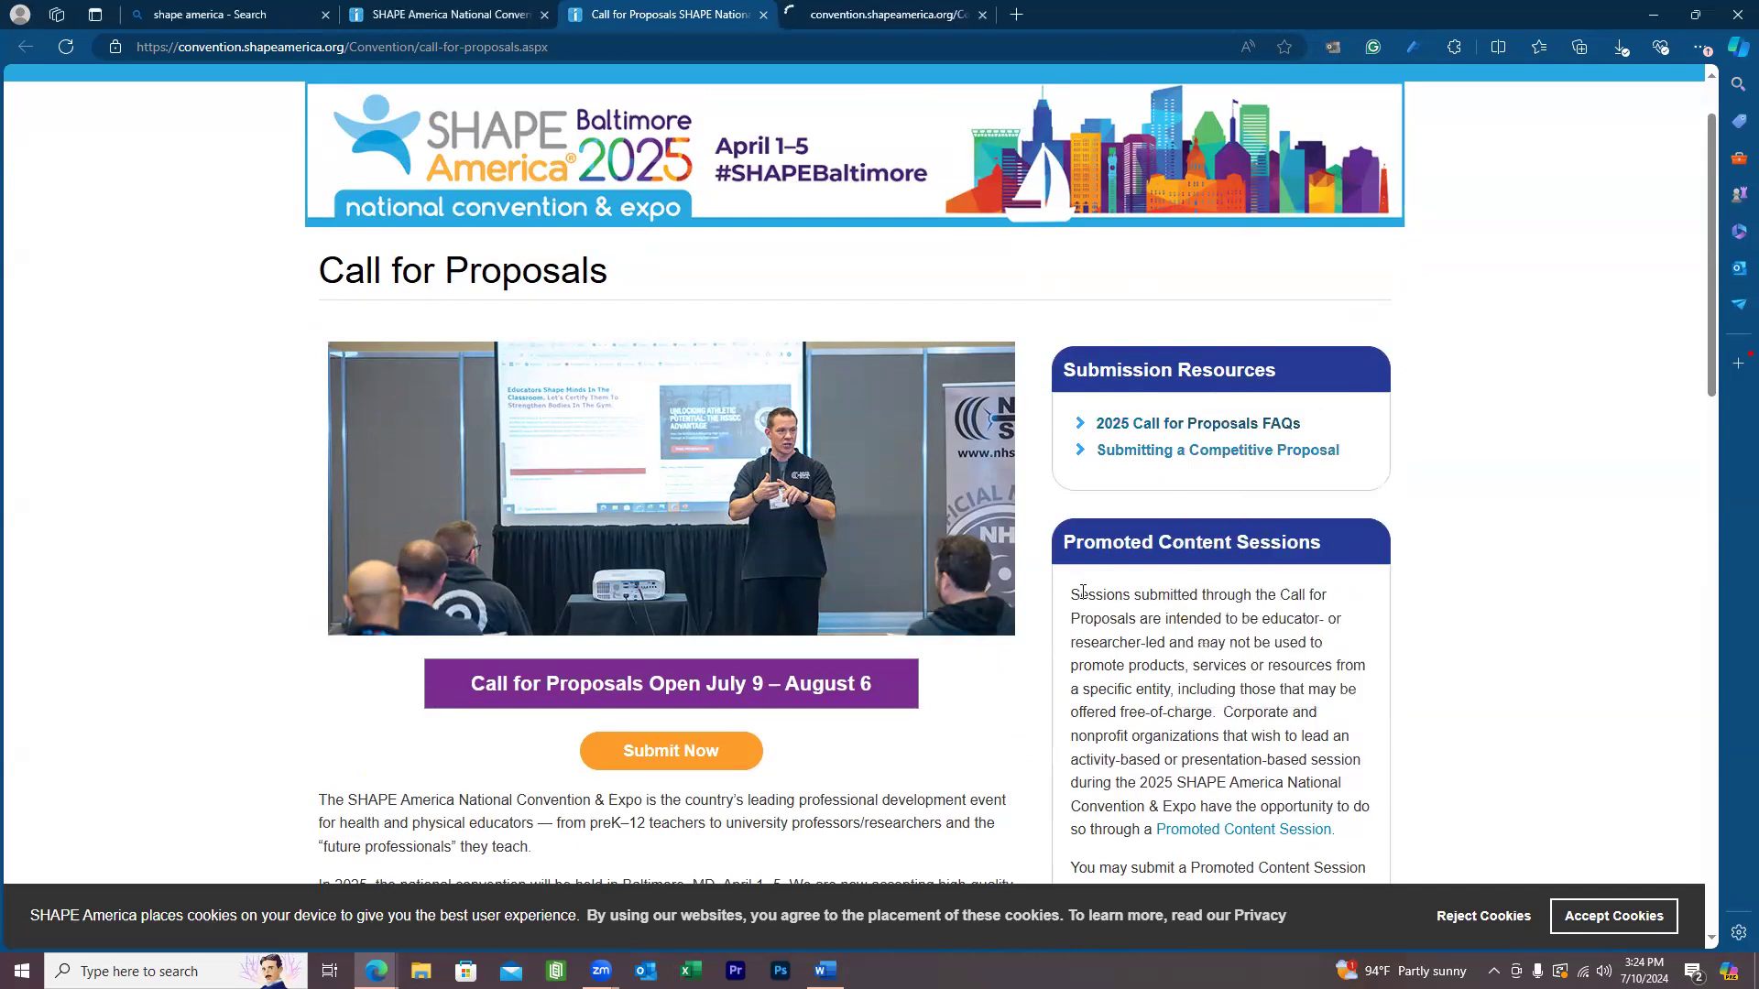
Read through the FAQs PDF, then close its tab.
scroll(1083, 591, "up", 20)
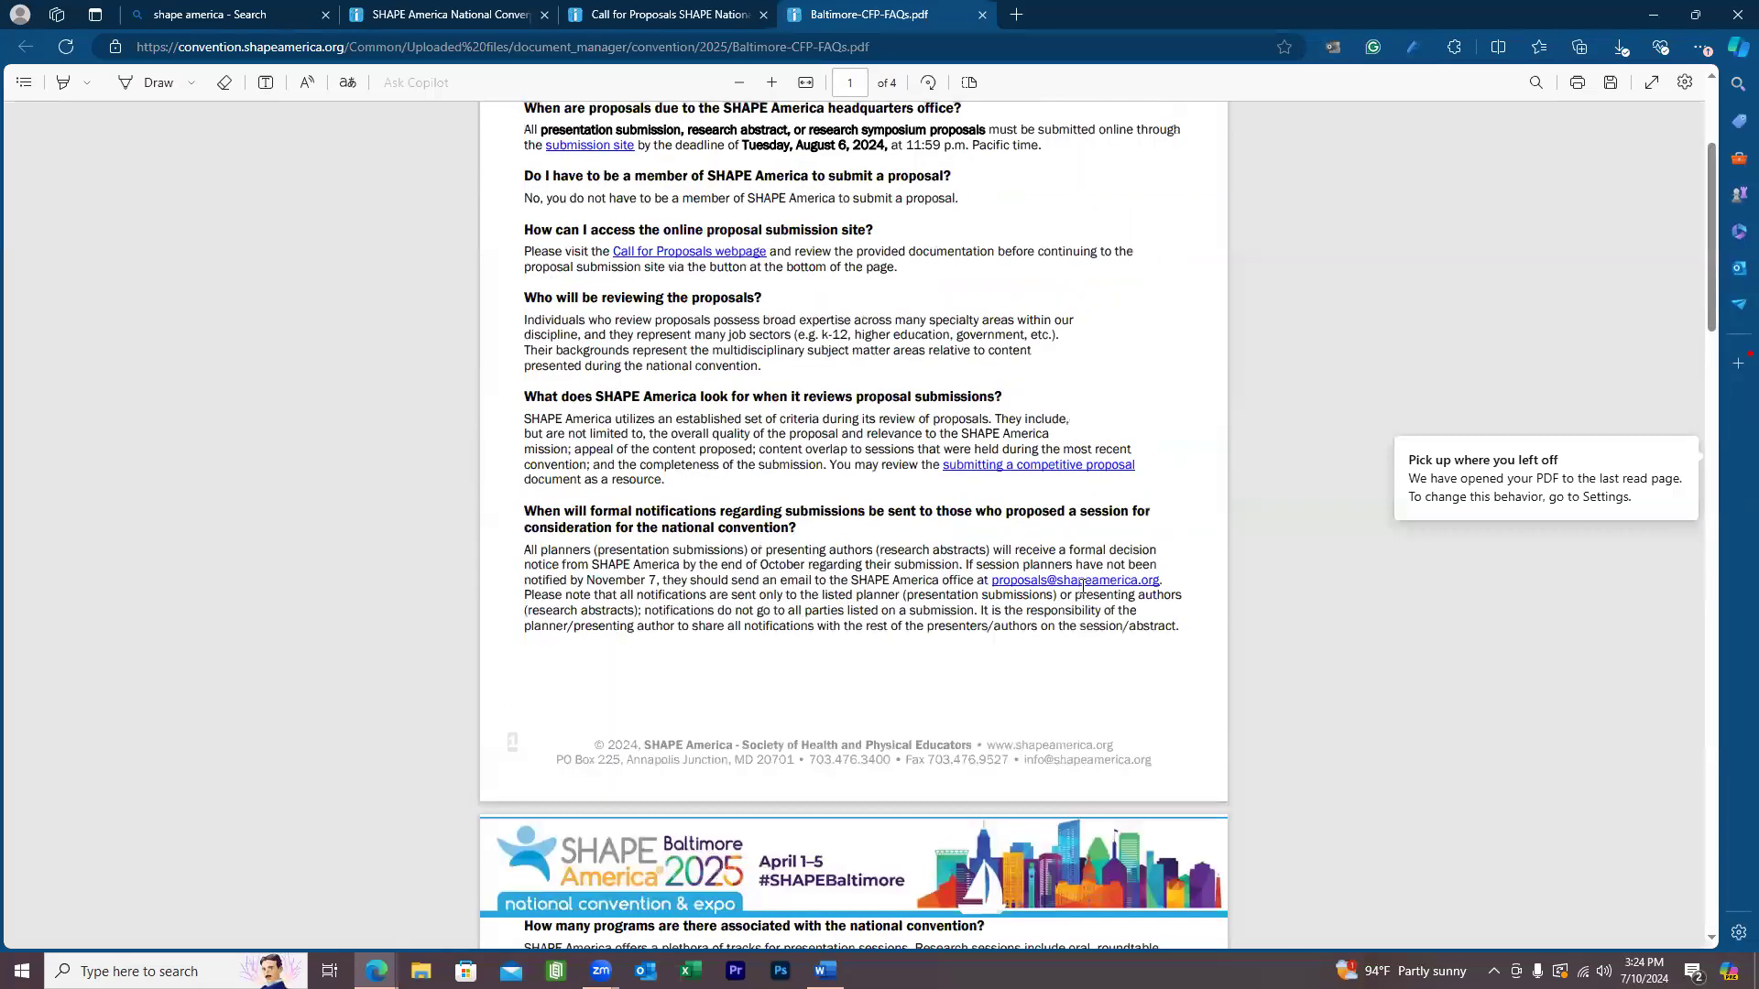
scroll(1136, 565, "down", 15)
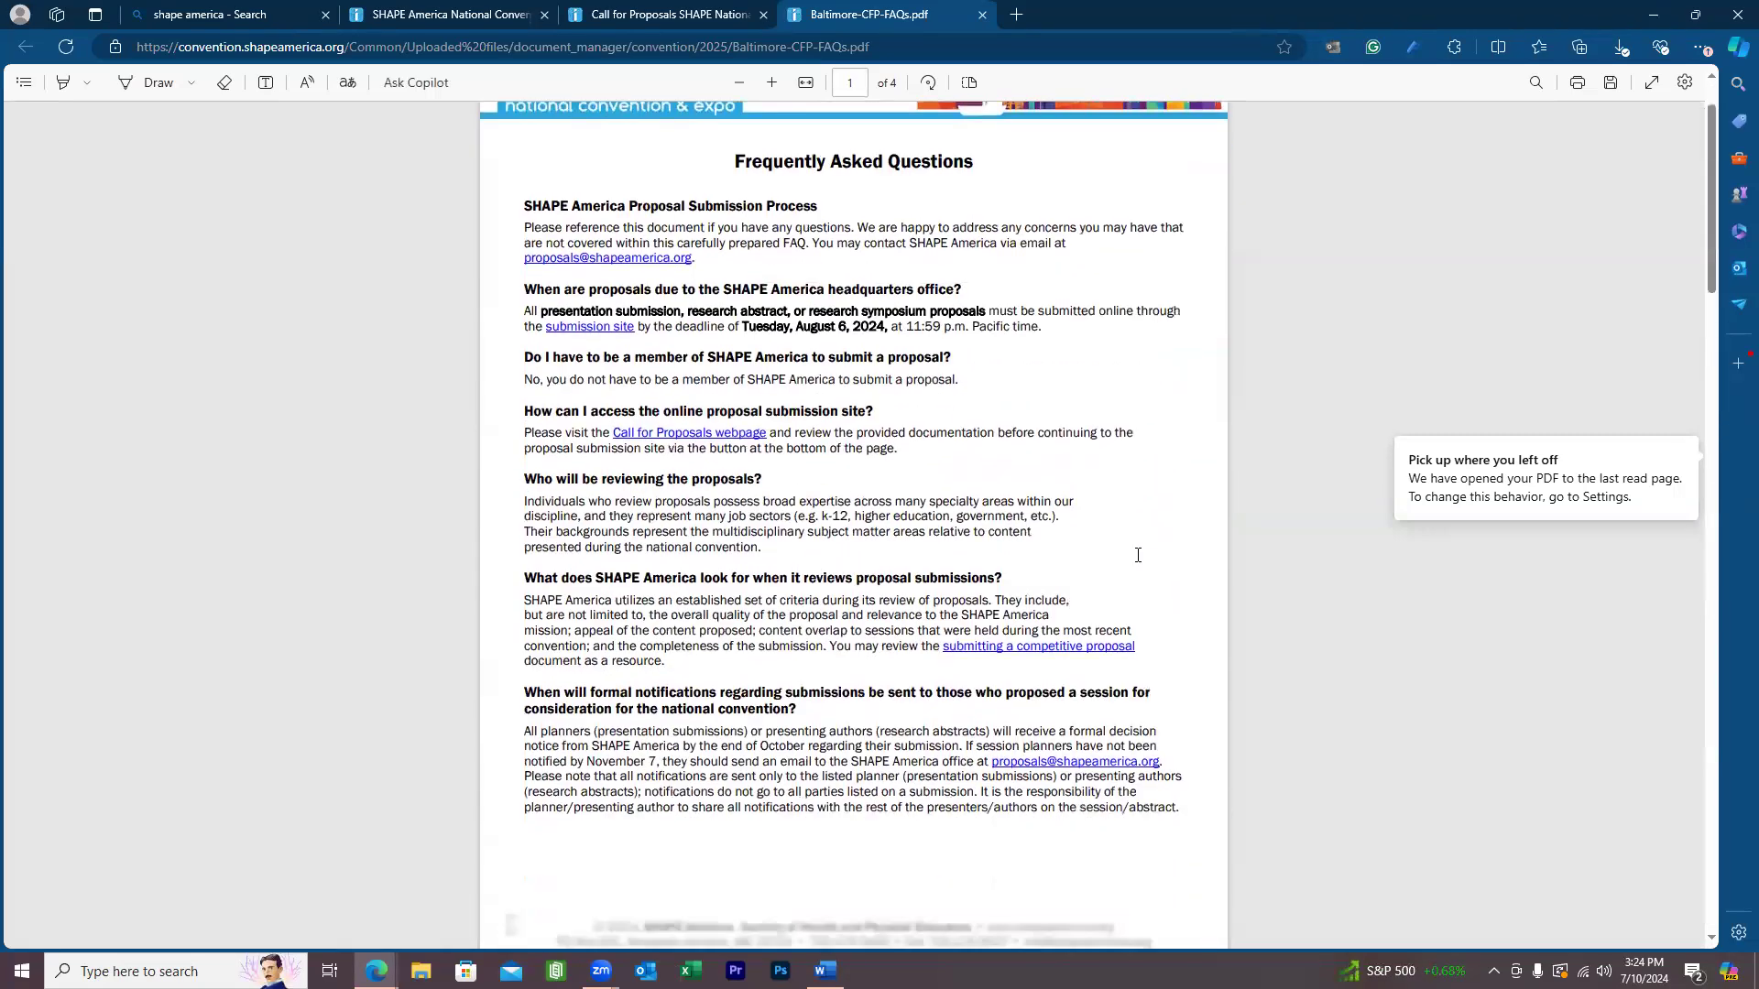
scroll(1138, 555, "down", 15)
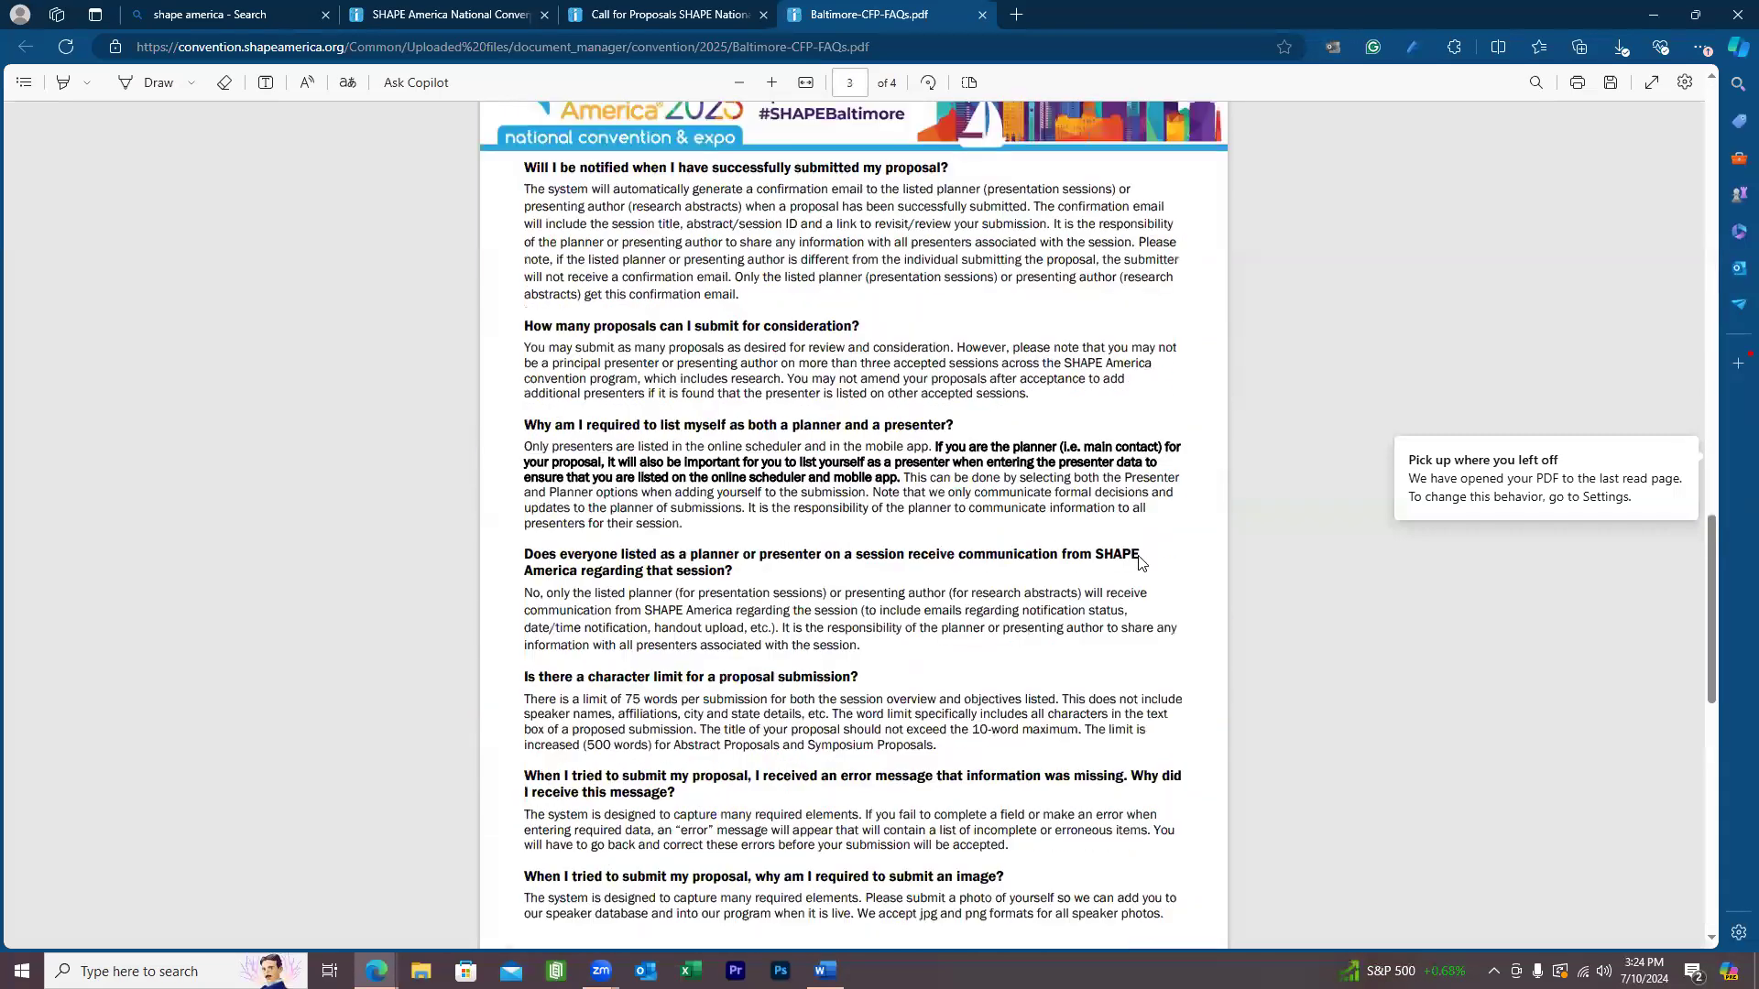
scroll(1045, 133, "down", 3)
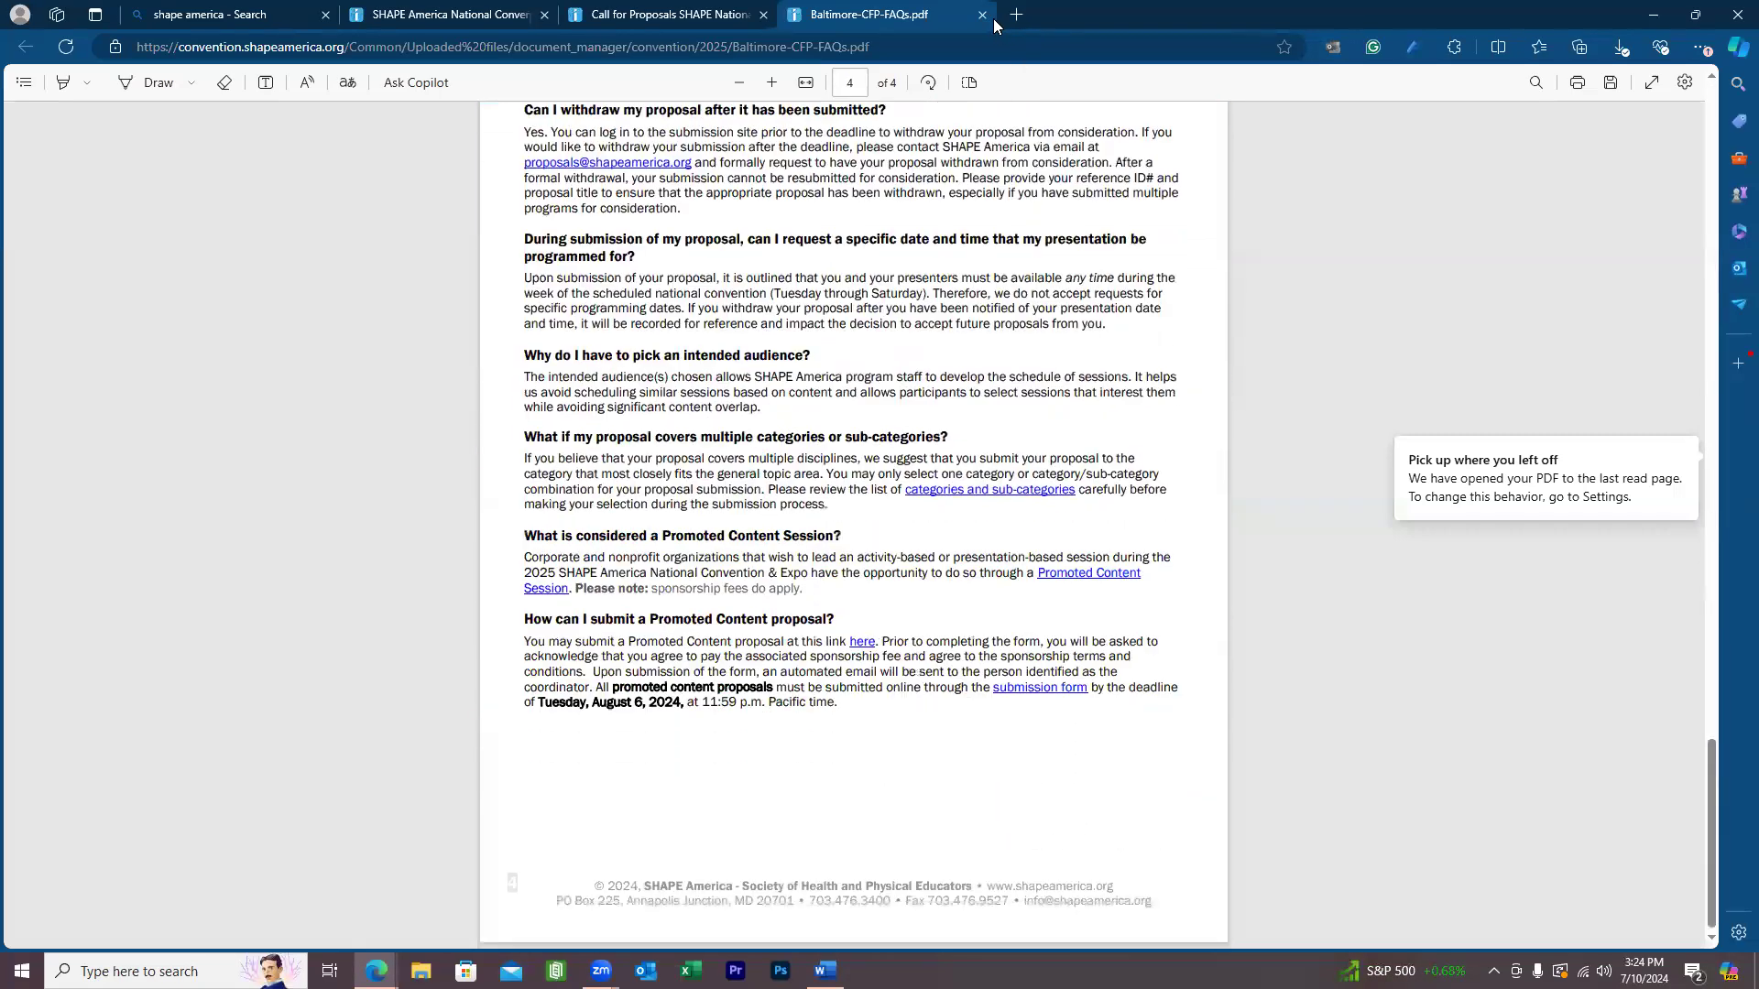
left_click(982, 15)
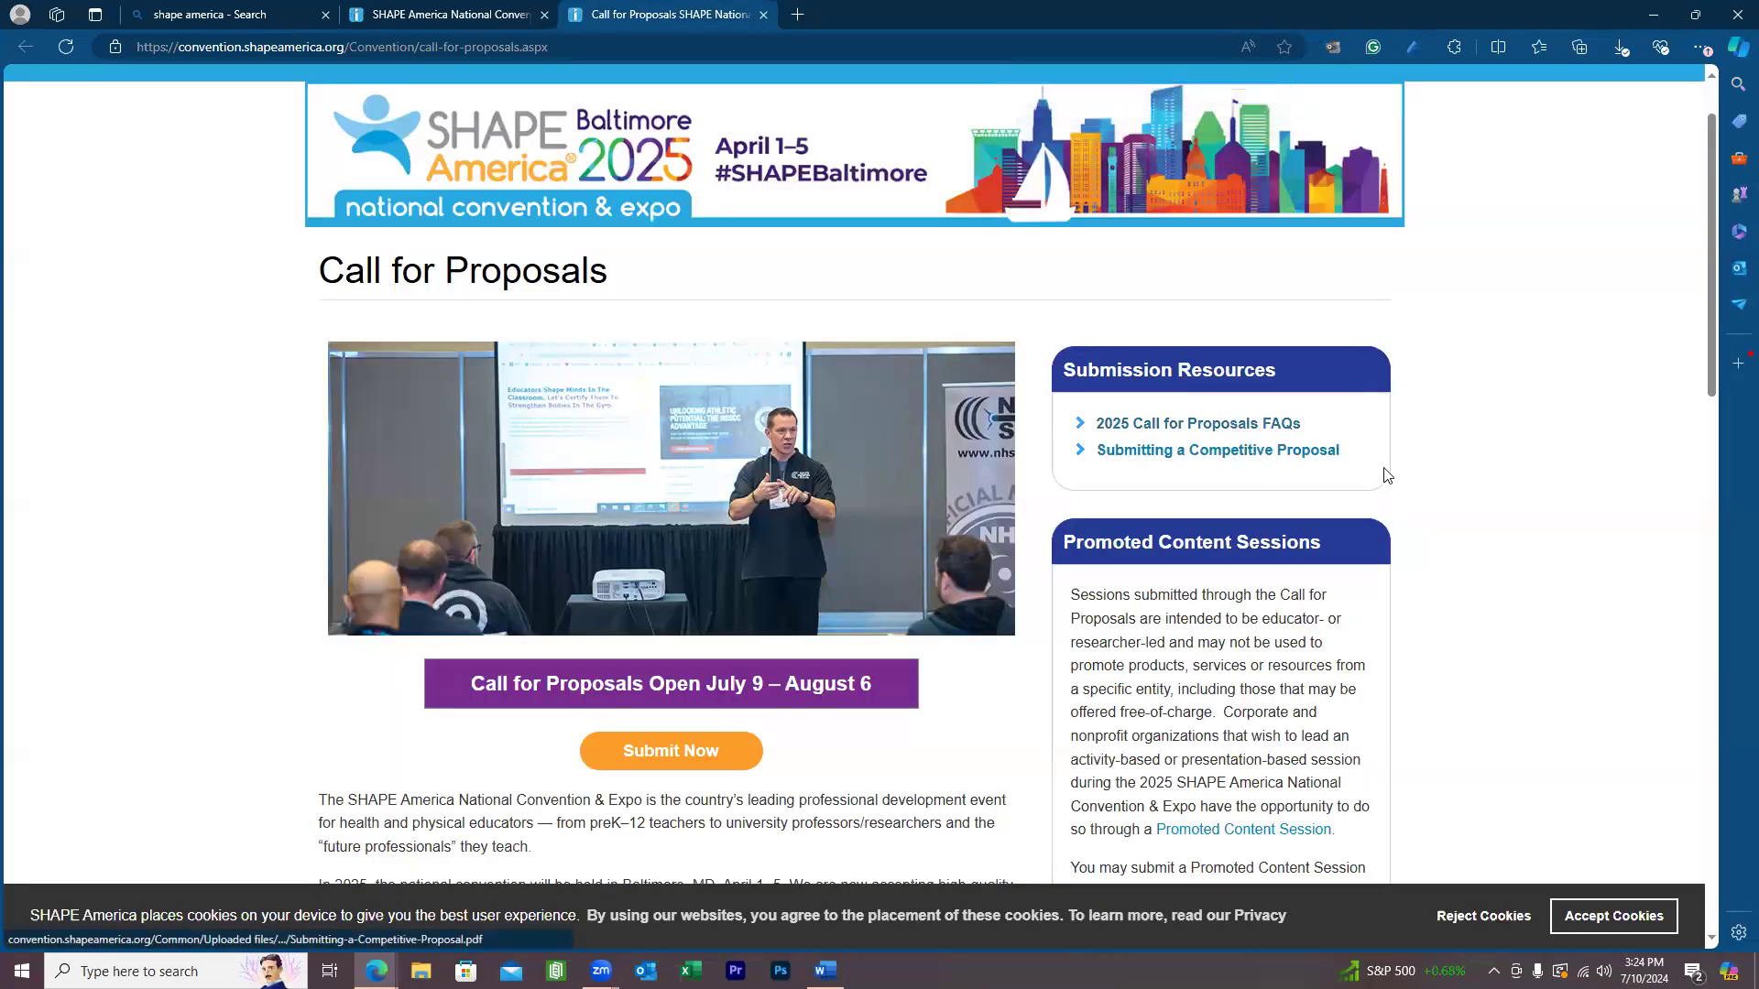
Open the Submitting a Competitive Proposal guide in a new tab, read it, and close it.
right_click(1244, 448)
left_click(1278, 463)
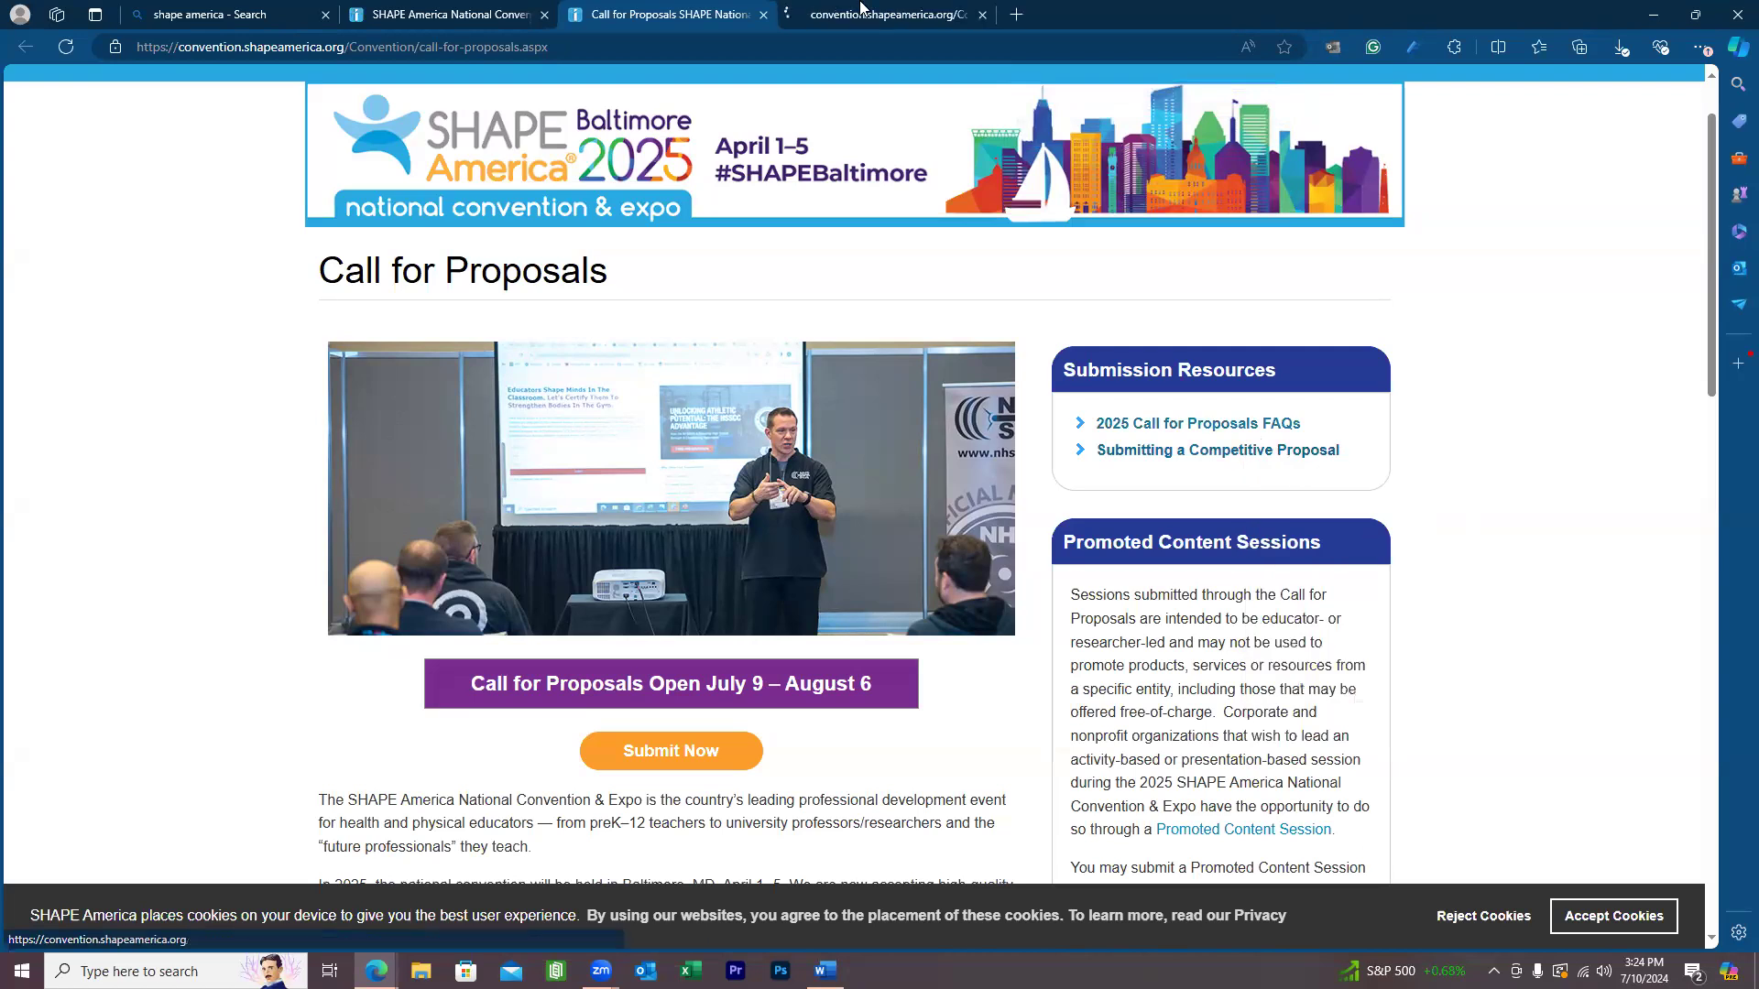
left_click(862, 11)
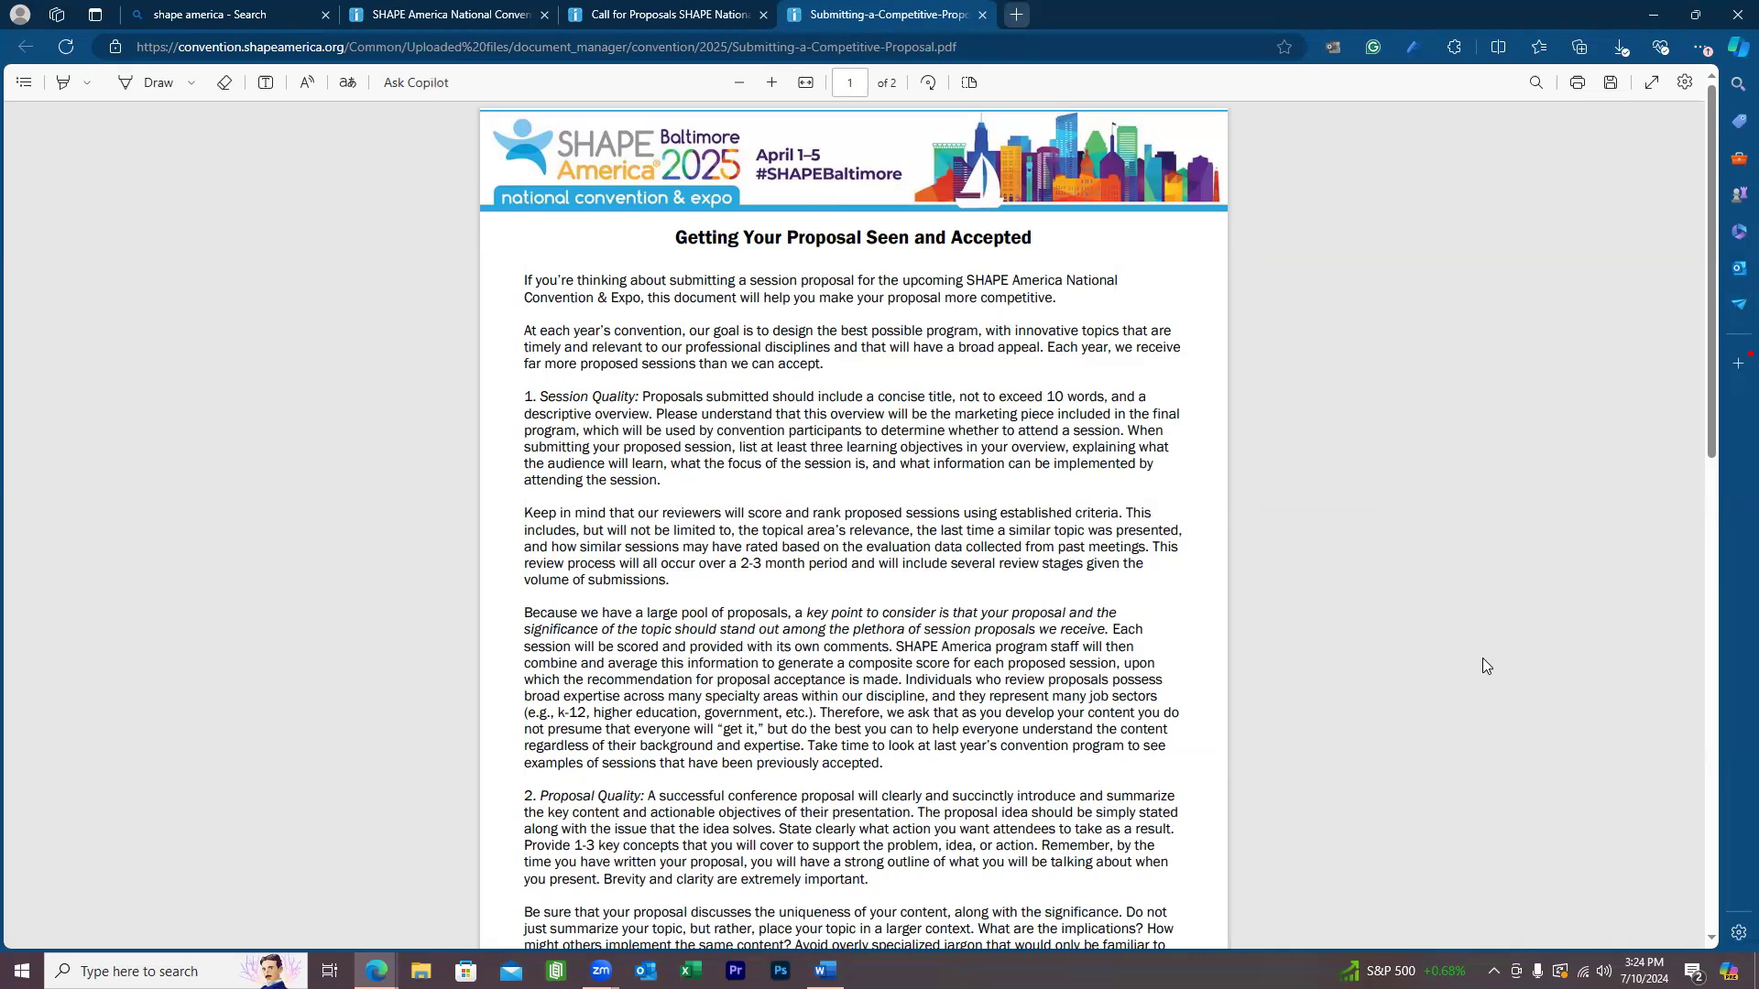
key("ctrl+w")
scroll(1441, 640, "down", 2)
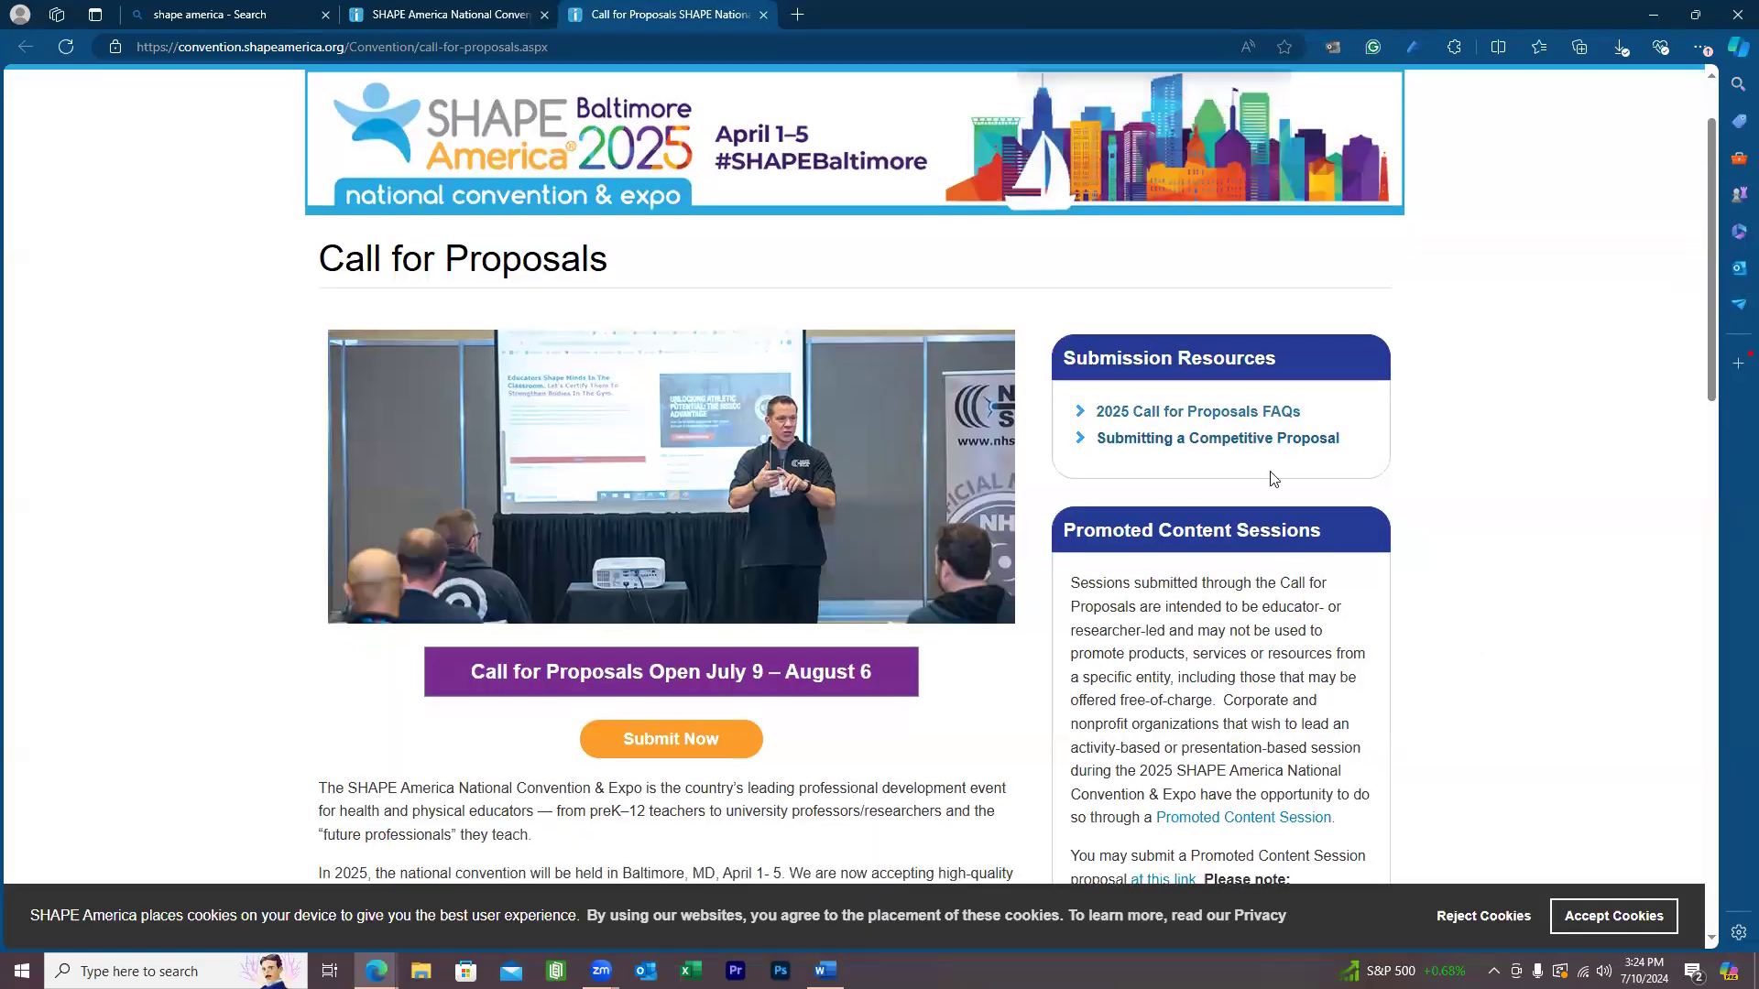
scroll(1308, 296, "down", 1)
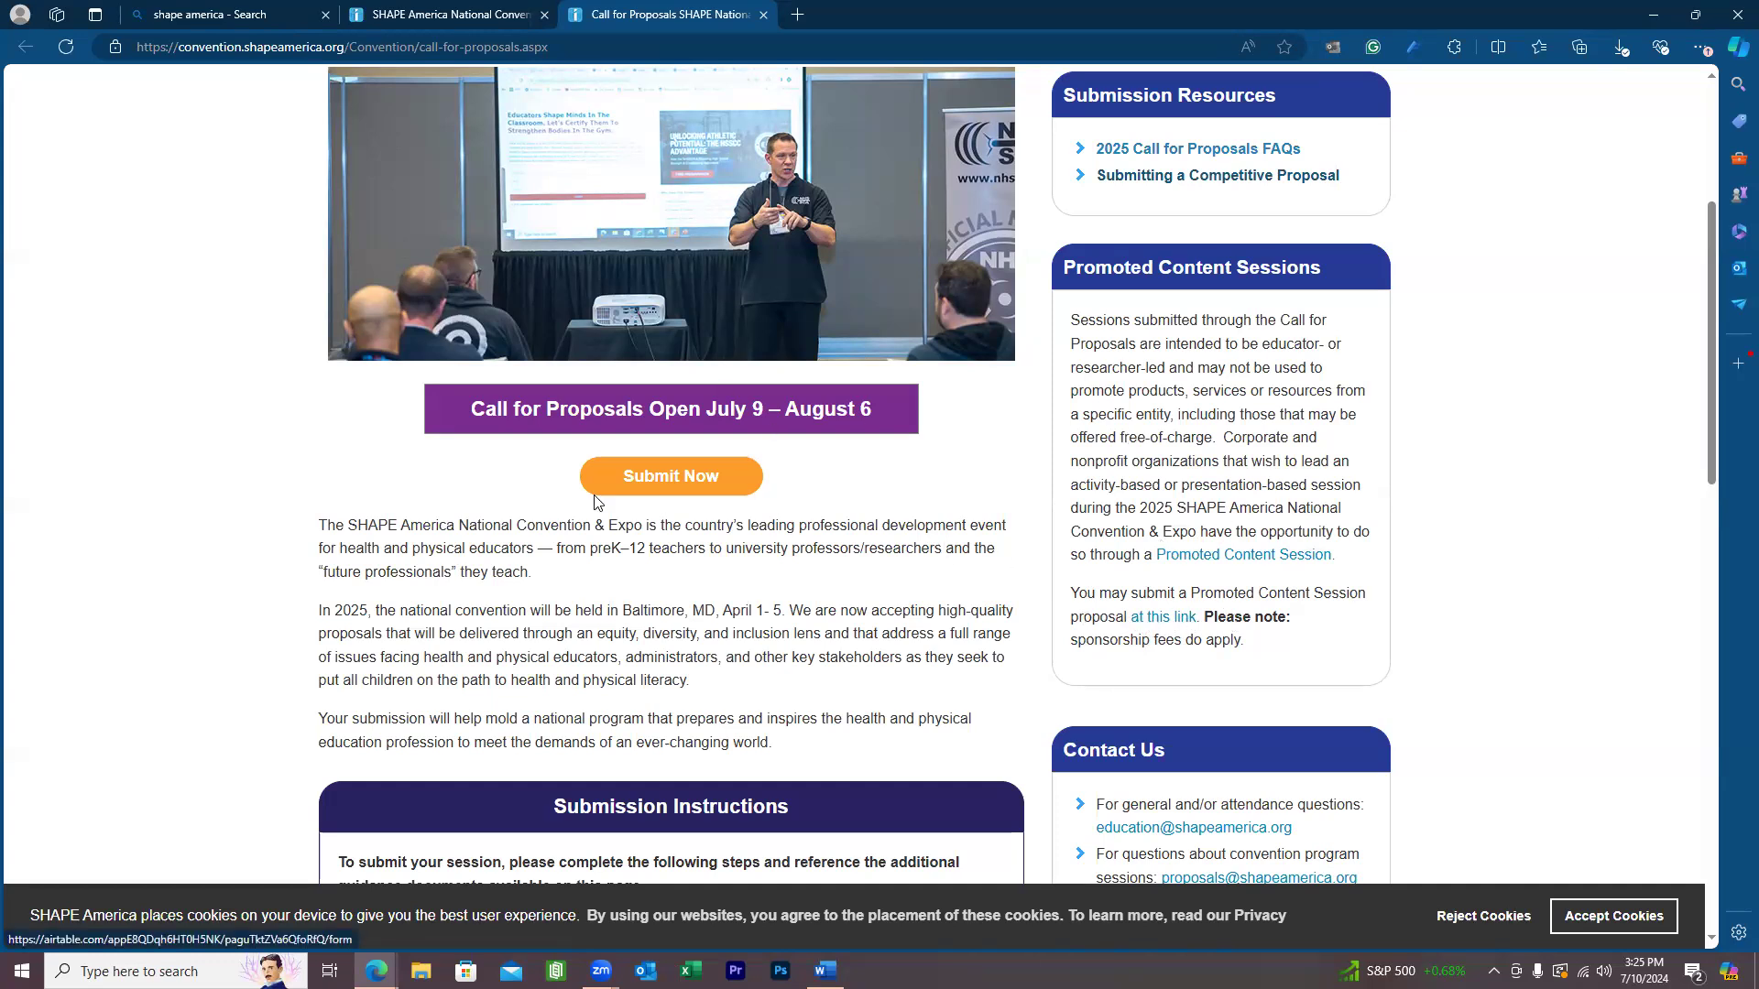
scroll(656, 469, "down", 10)
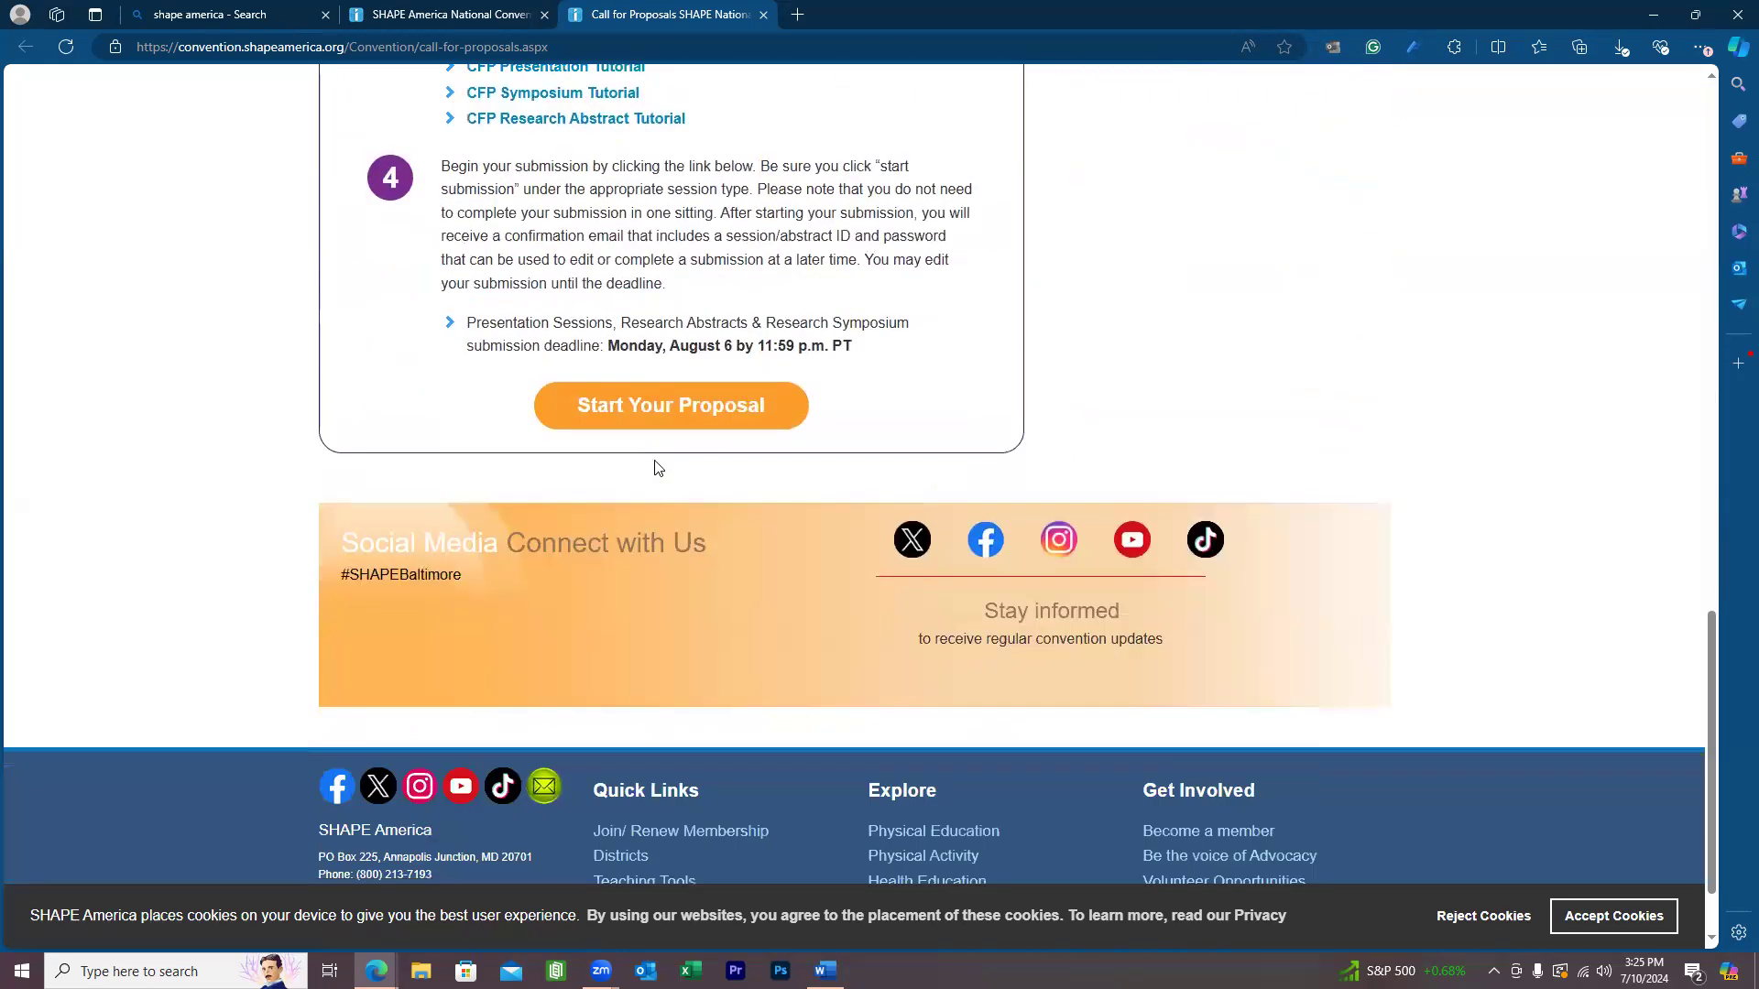
scroll(656, 468, "up", 6)
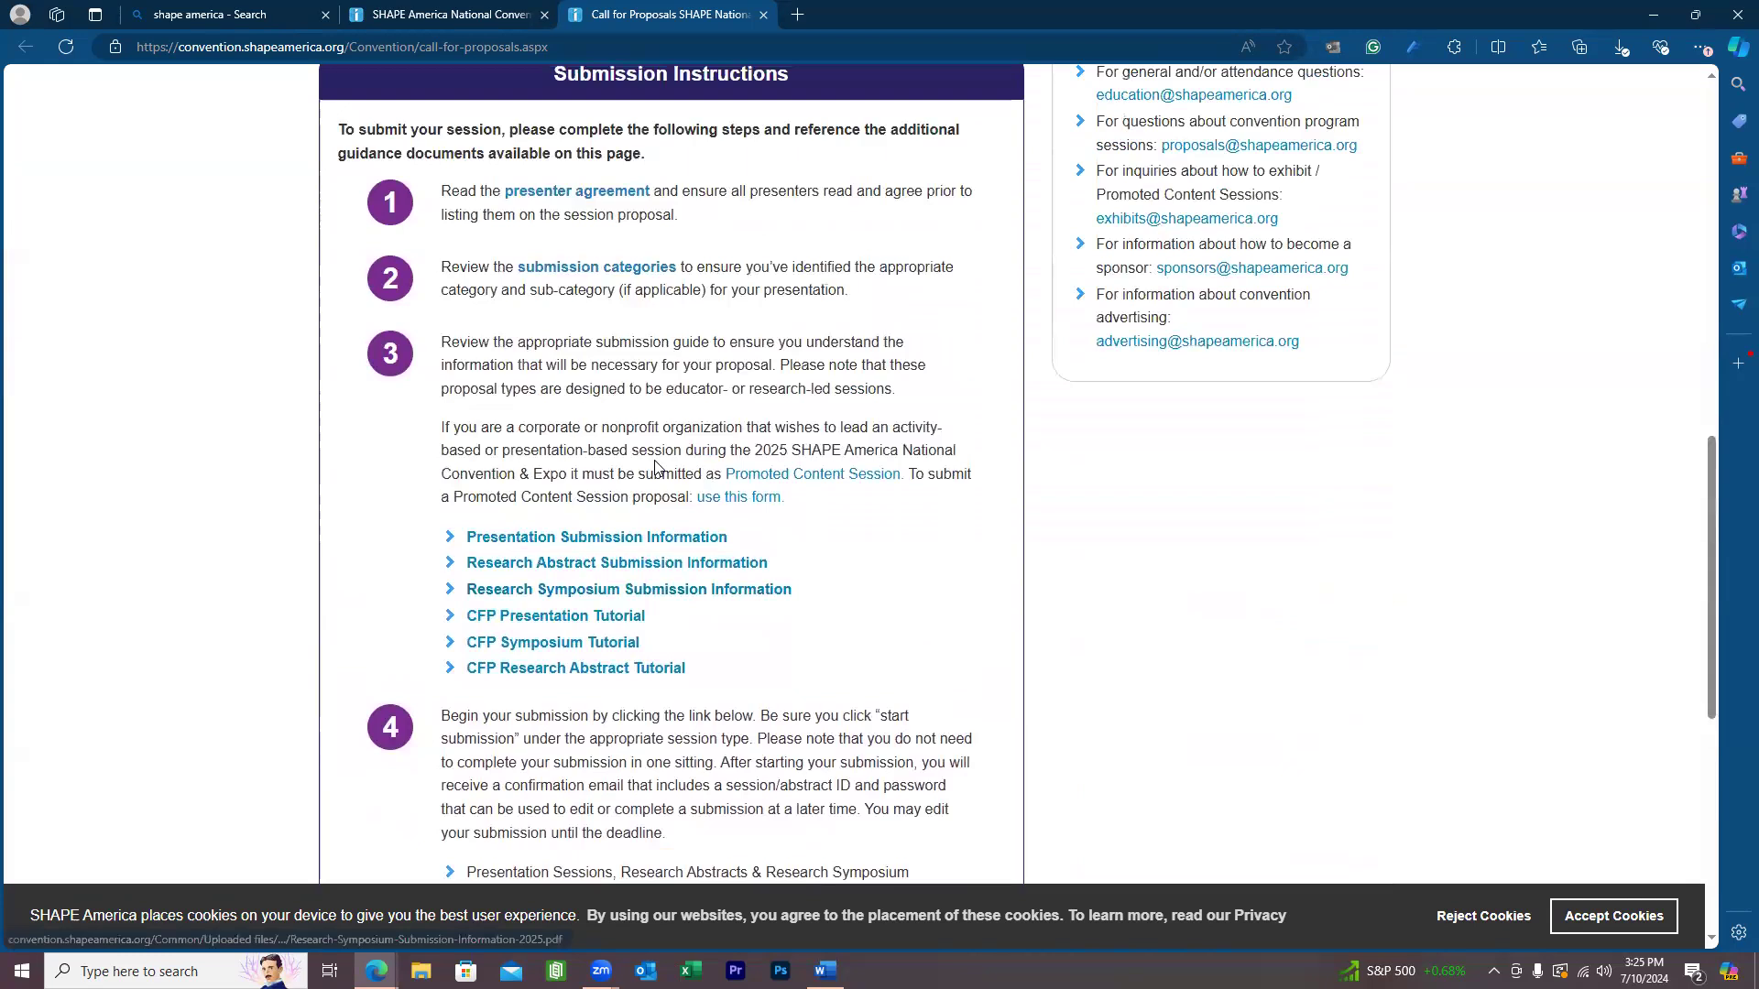
scroll(656, 469, "up", 5)
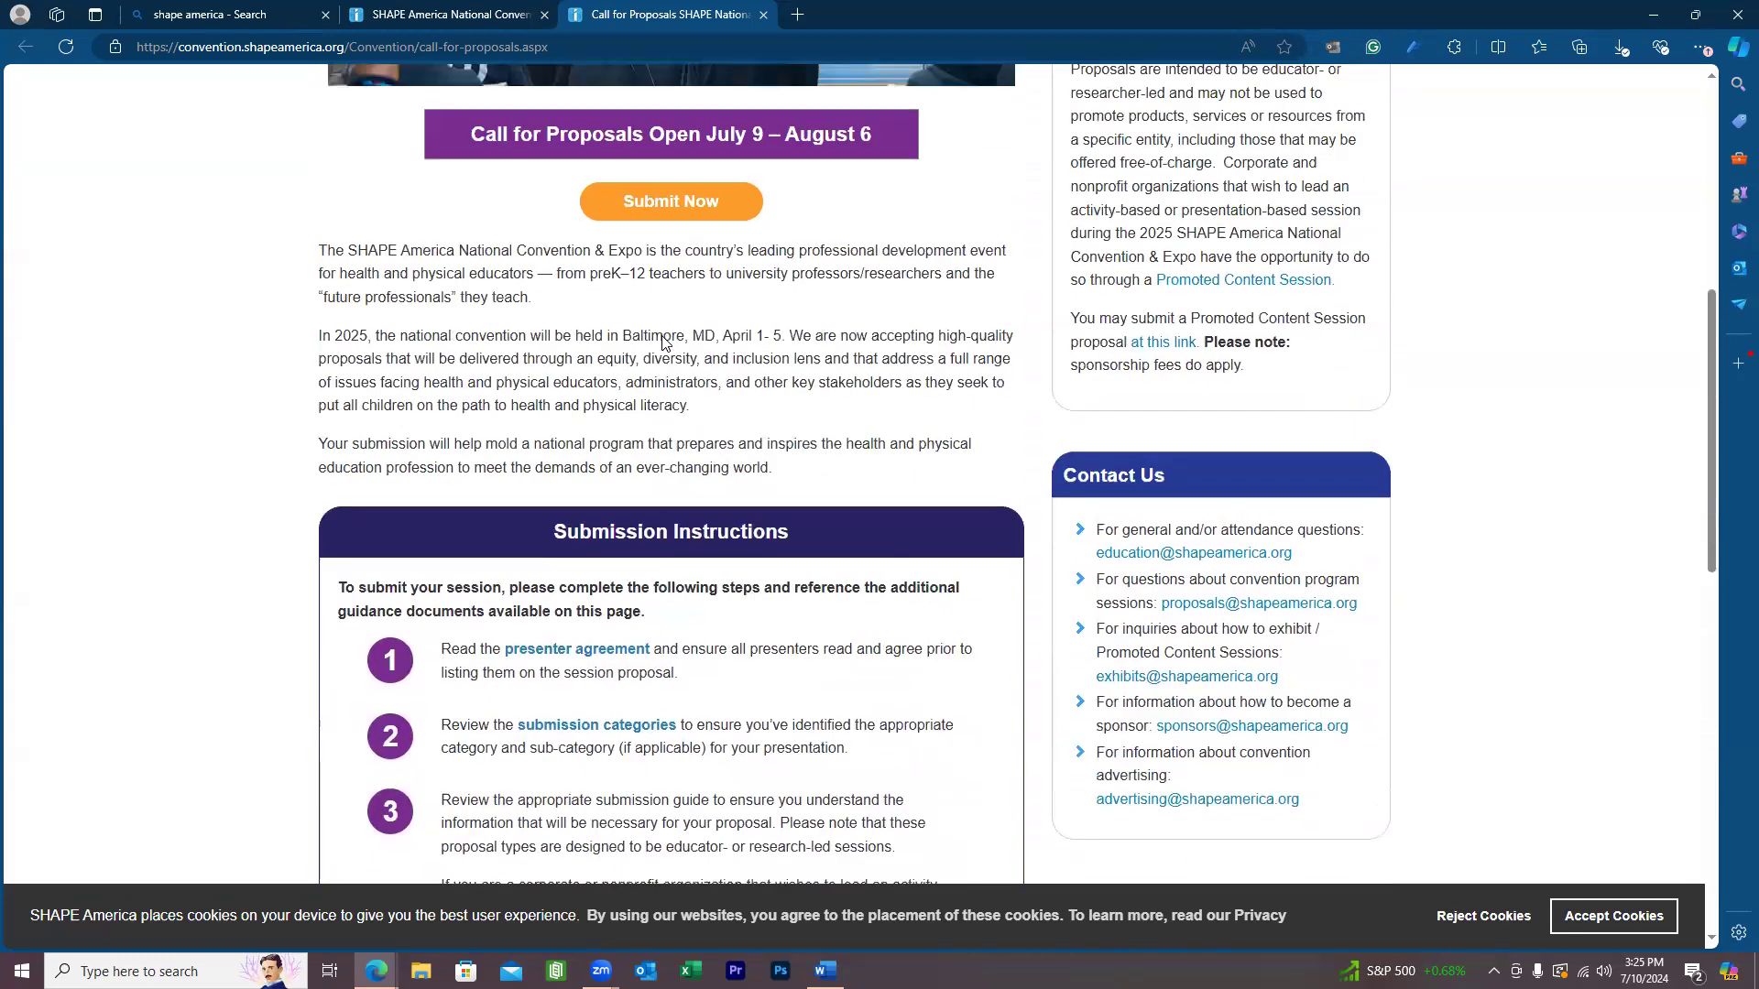
scroll(832, 605, "down", 1)
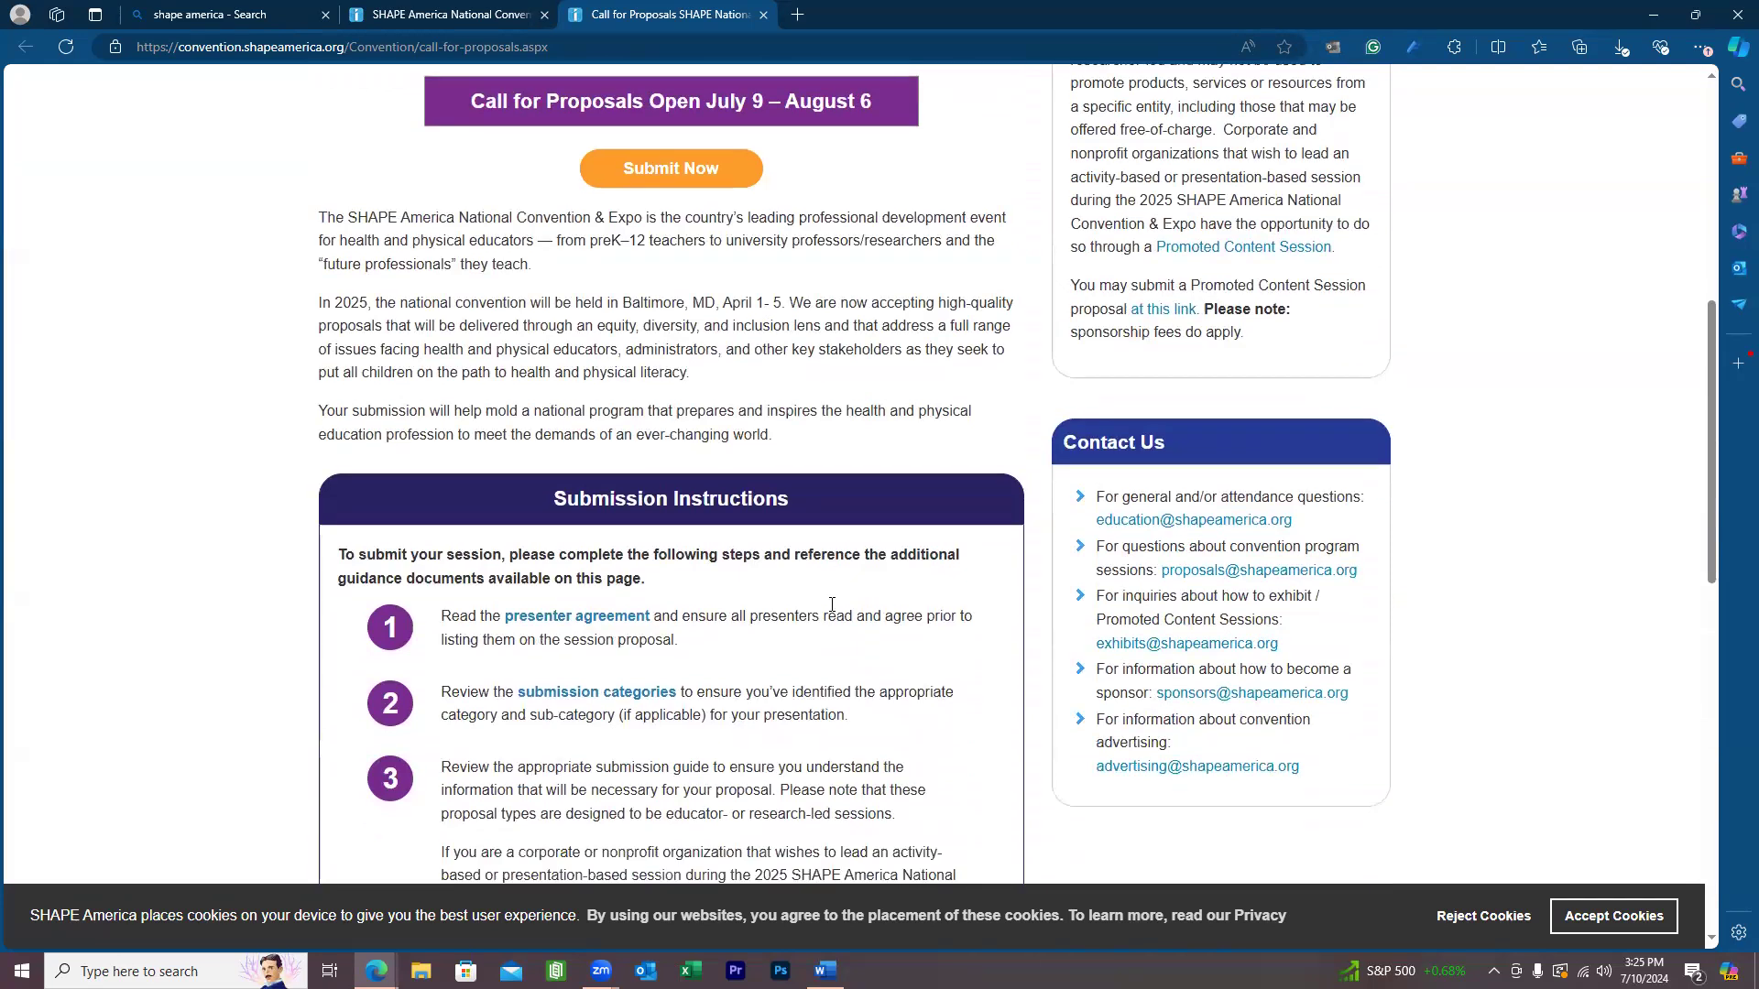
scroll(832, 604, "down", 1)
scroll(1182, 440, "up", 5)
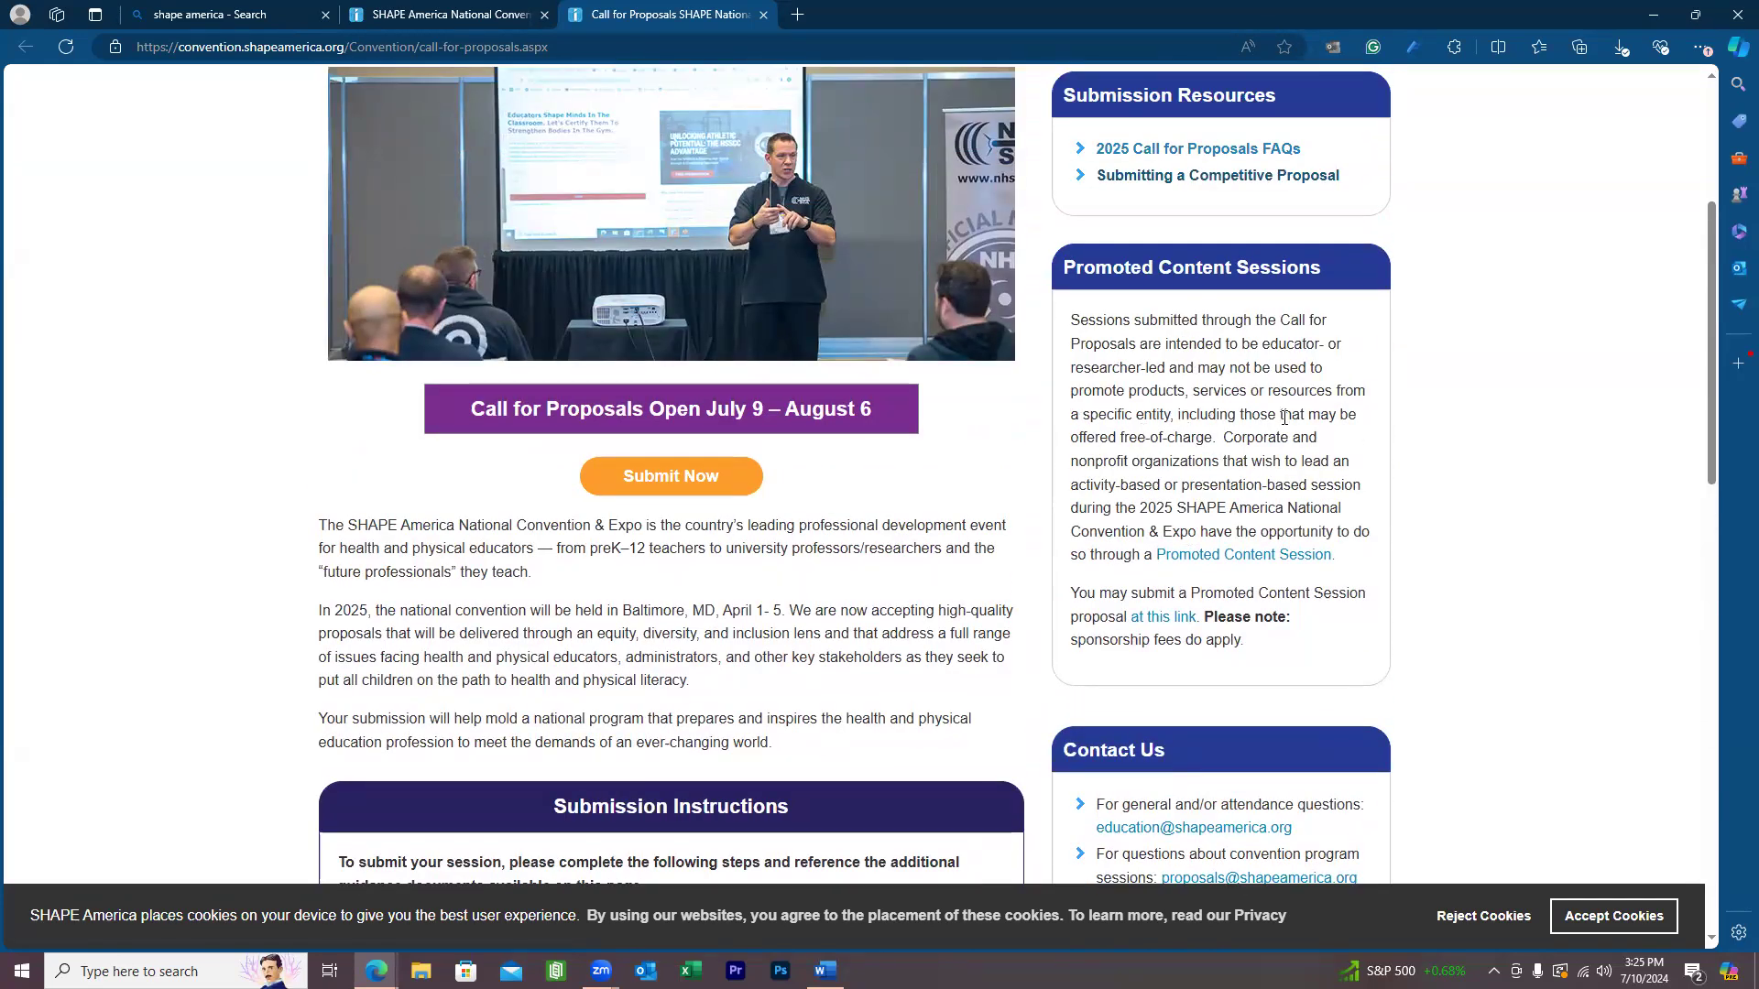
scroll(1283, 418, "down", 1)
scroll(1227, 454, "down", 1)
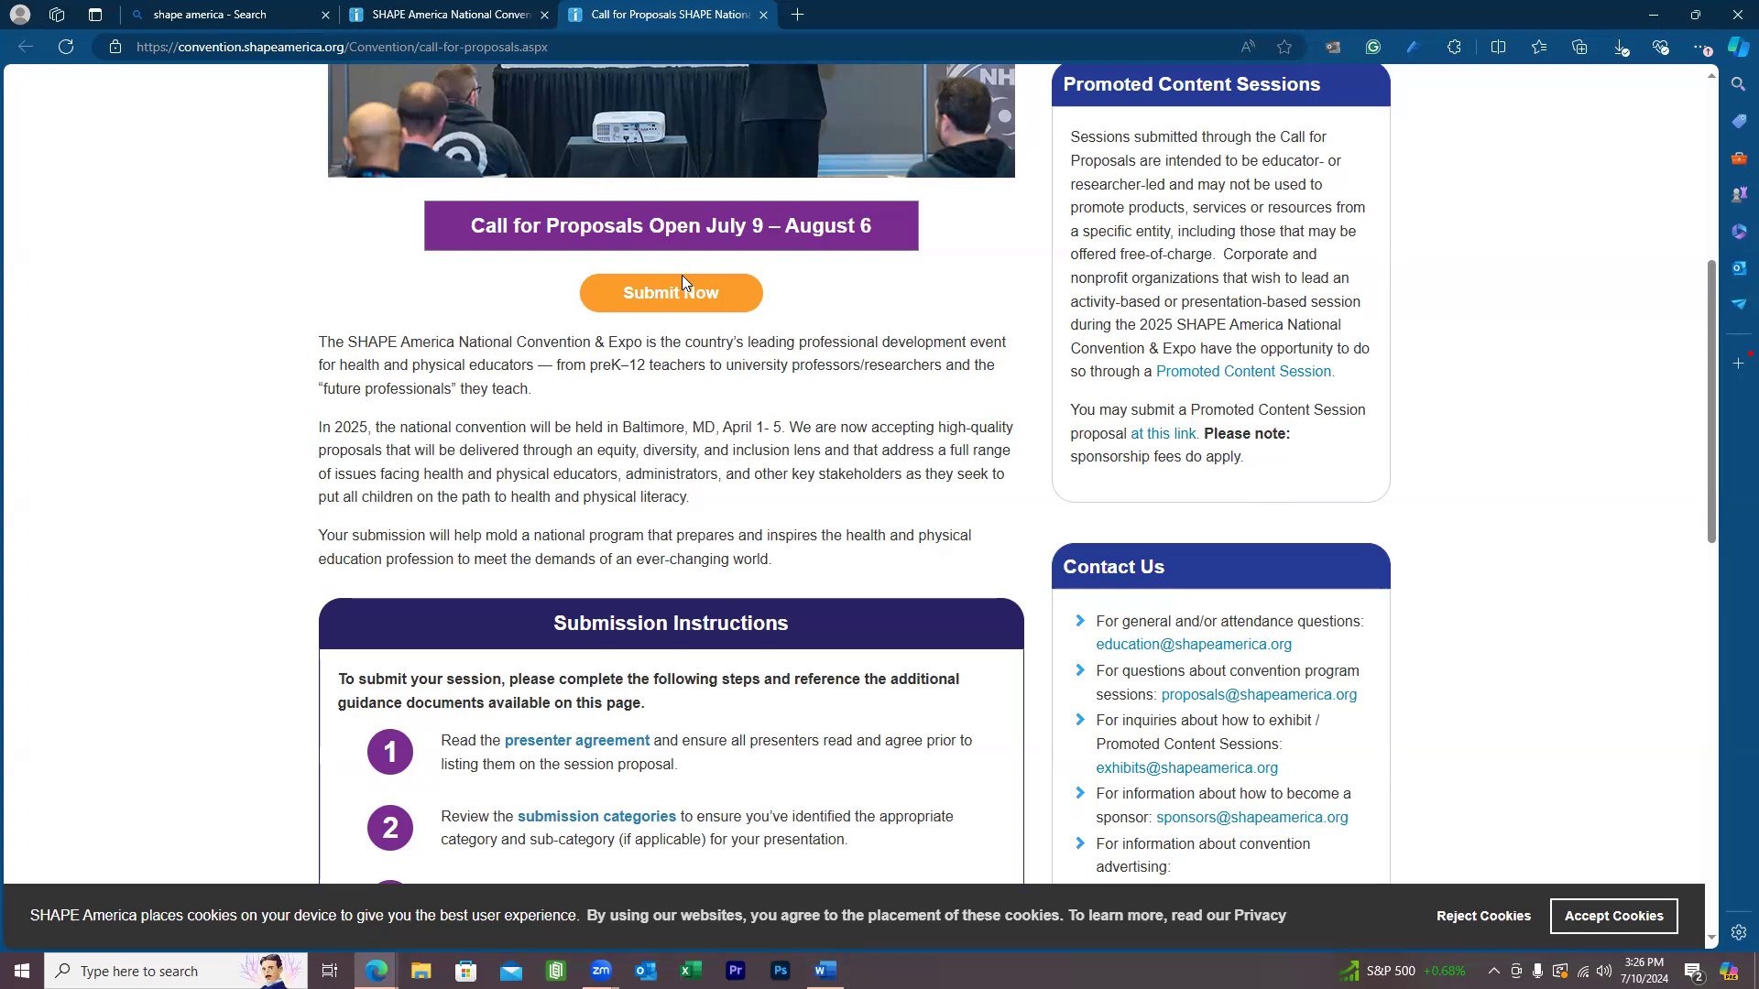
scroll(681, 282, "down", 4)
scroll(478, 481, "down", 2)
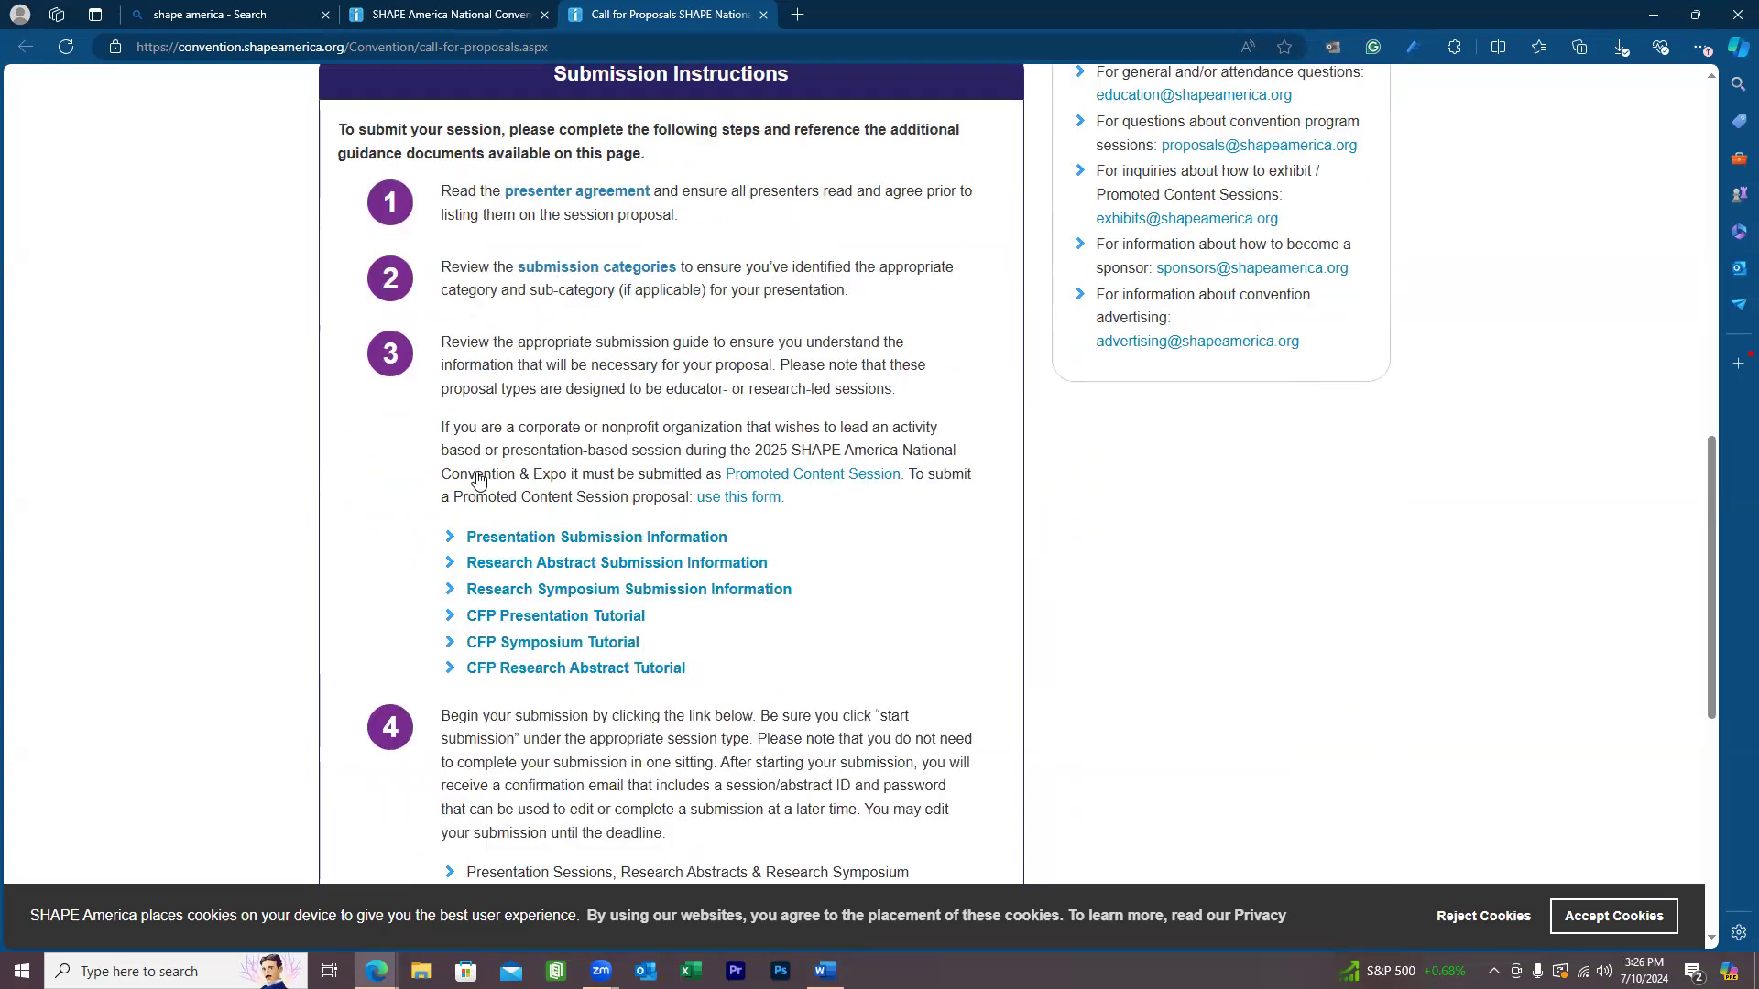
scroll(478, 481, "down", 1)
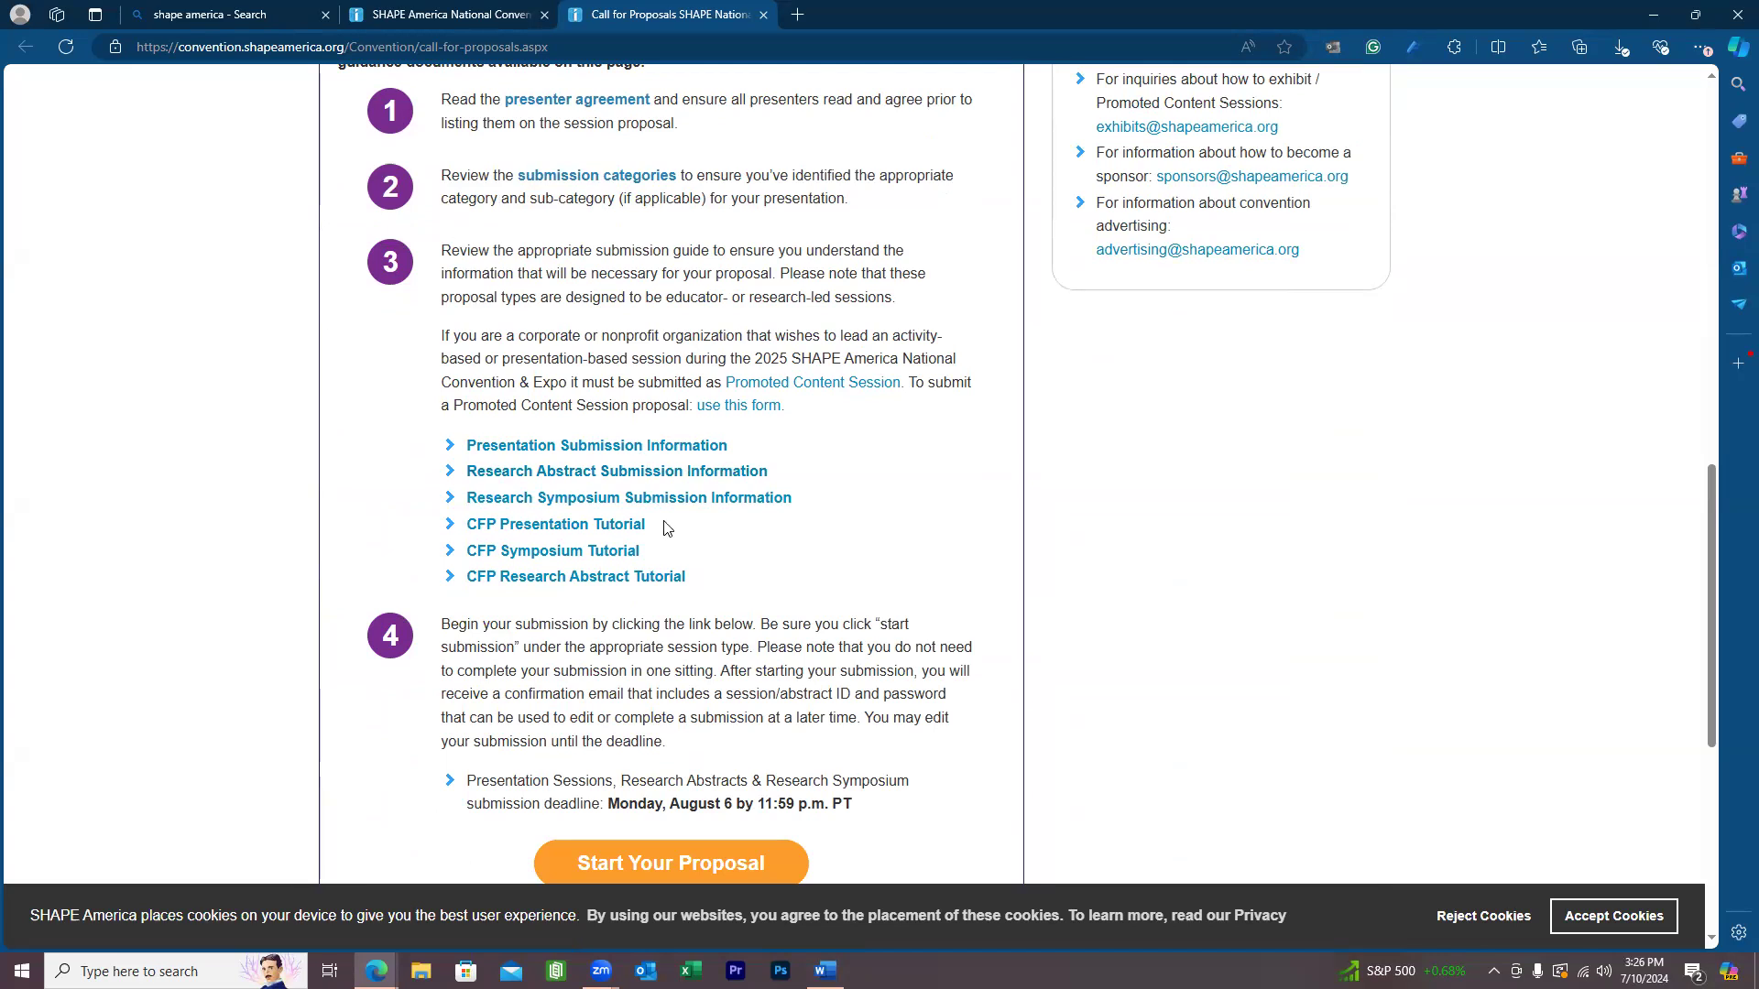
Open the Research Abstract Submission Information guide in a new tab.
right_click(554, 472)
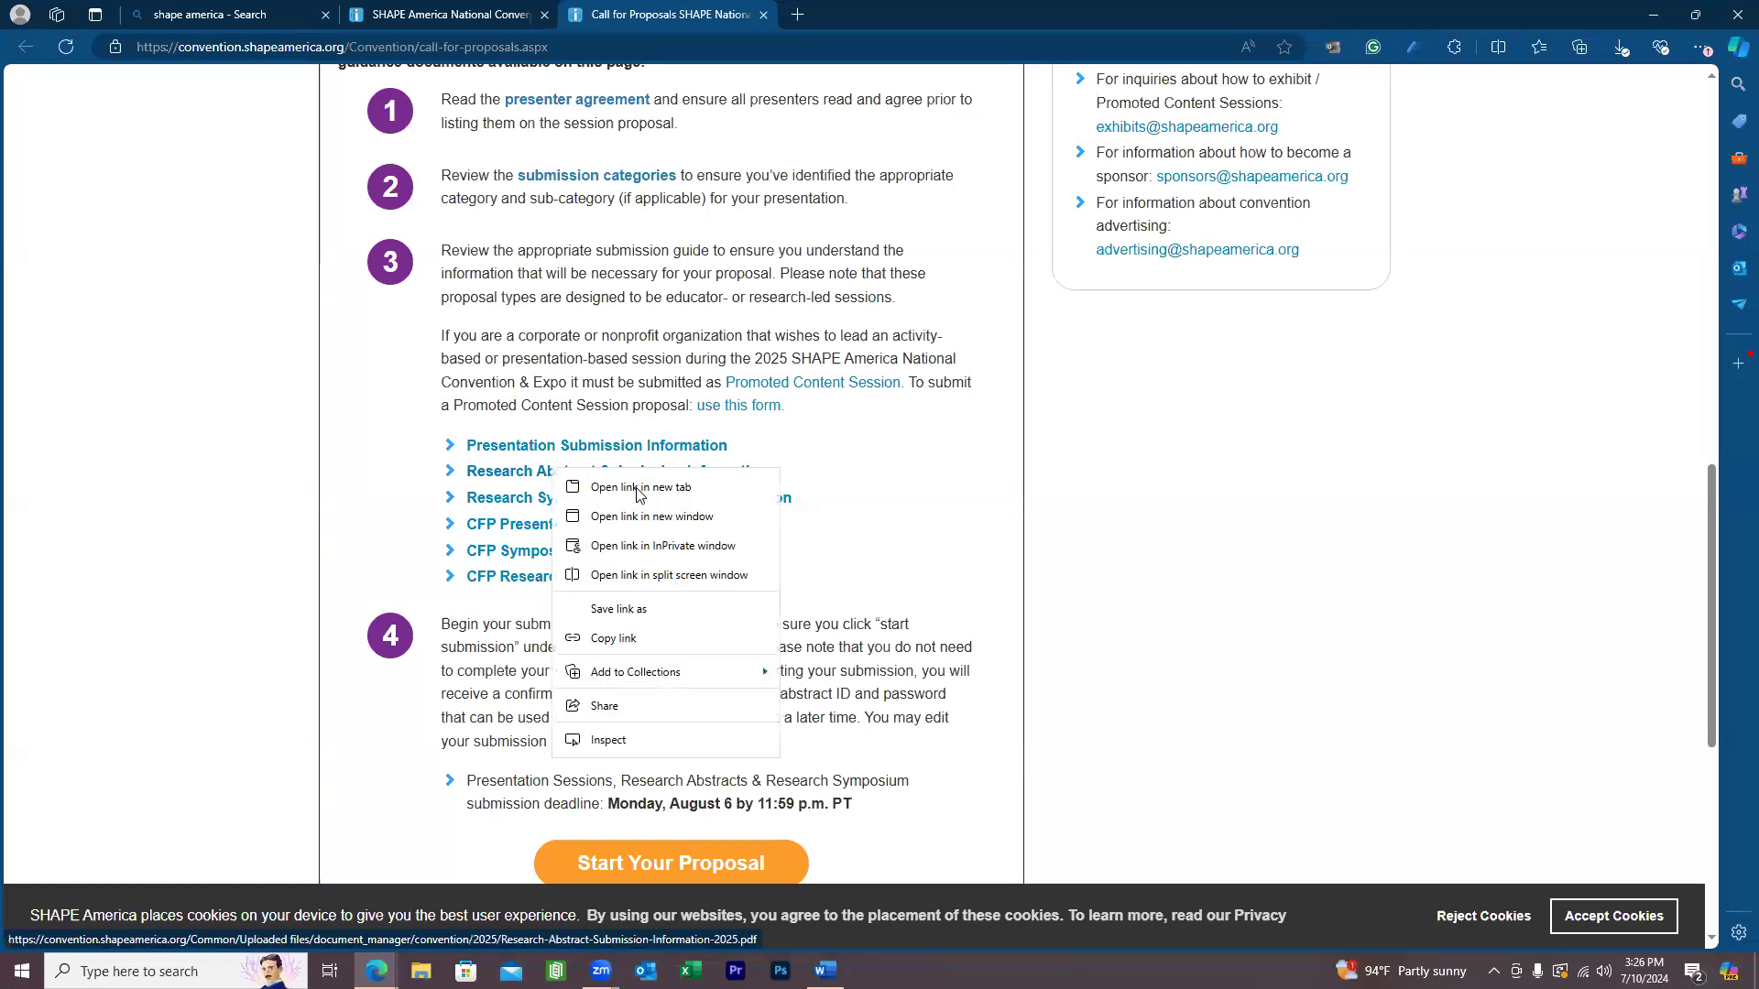
left_click(638, 488)
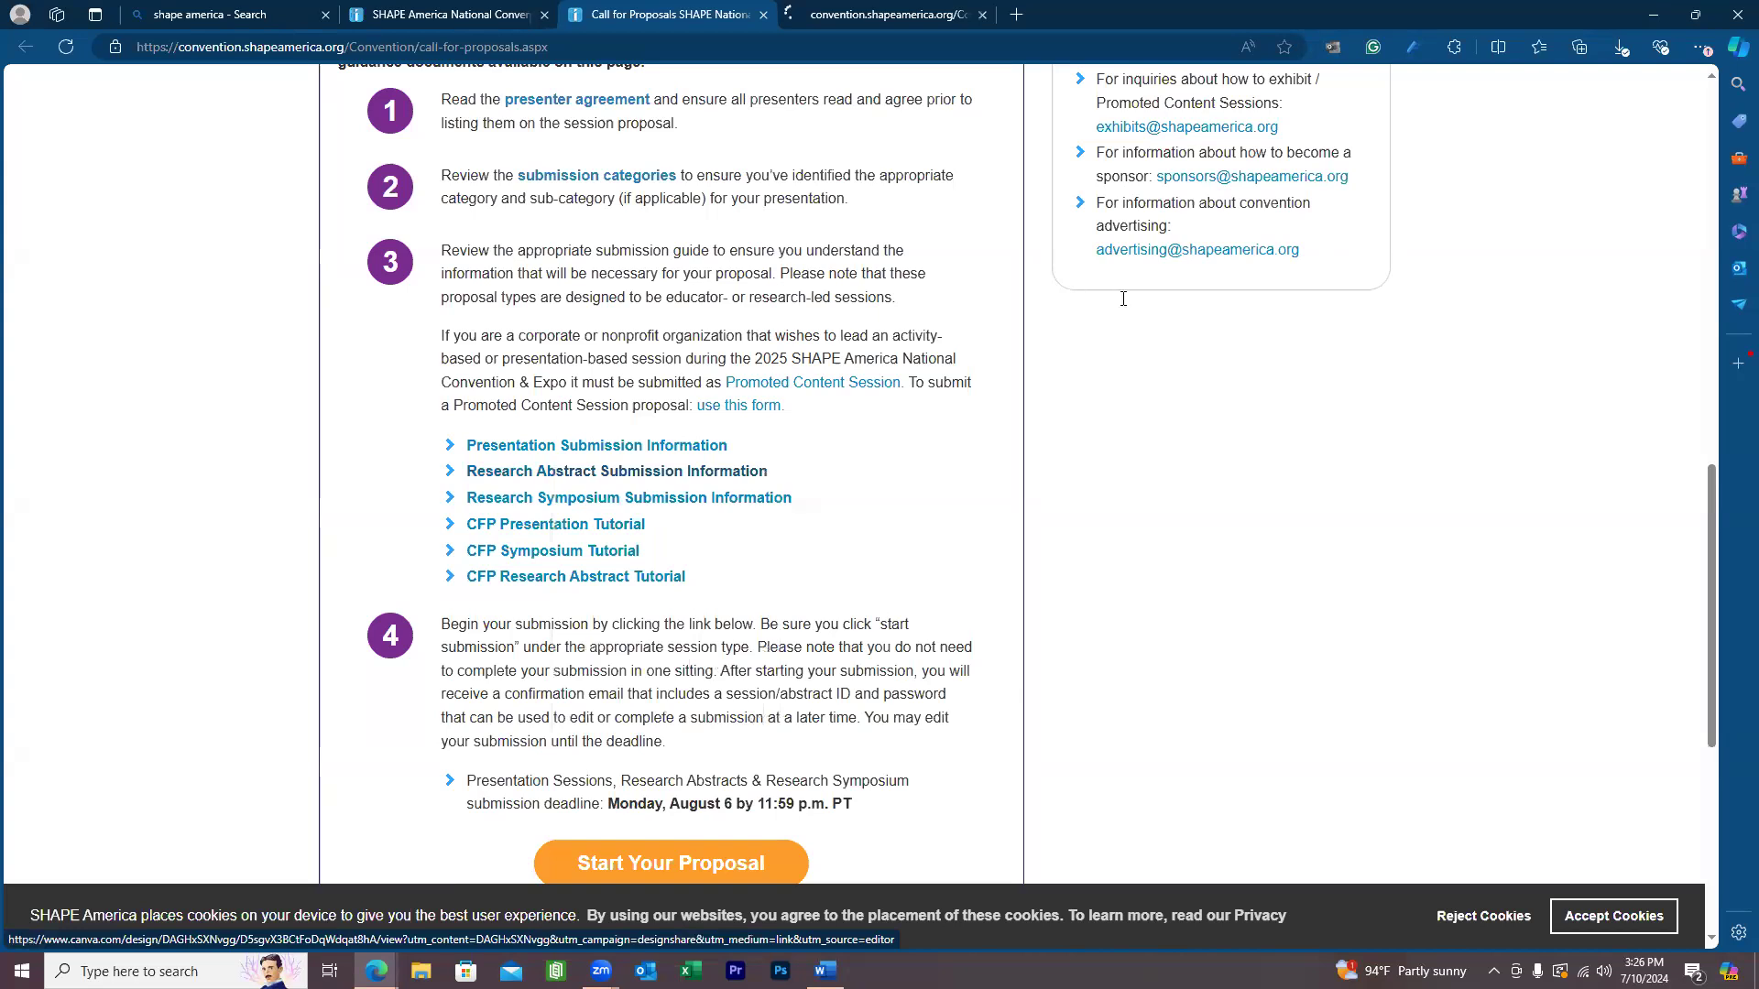
scroll(1116, 303, "up", 3)
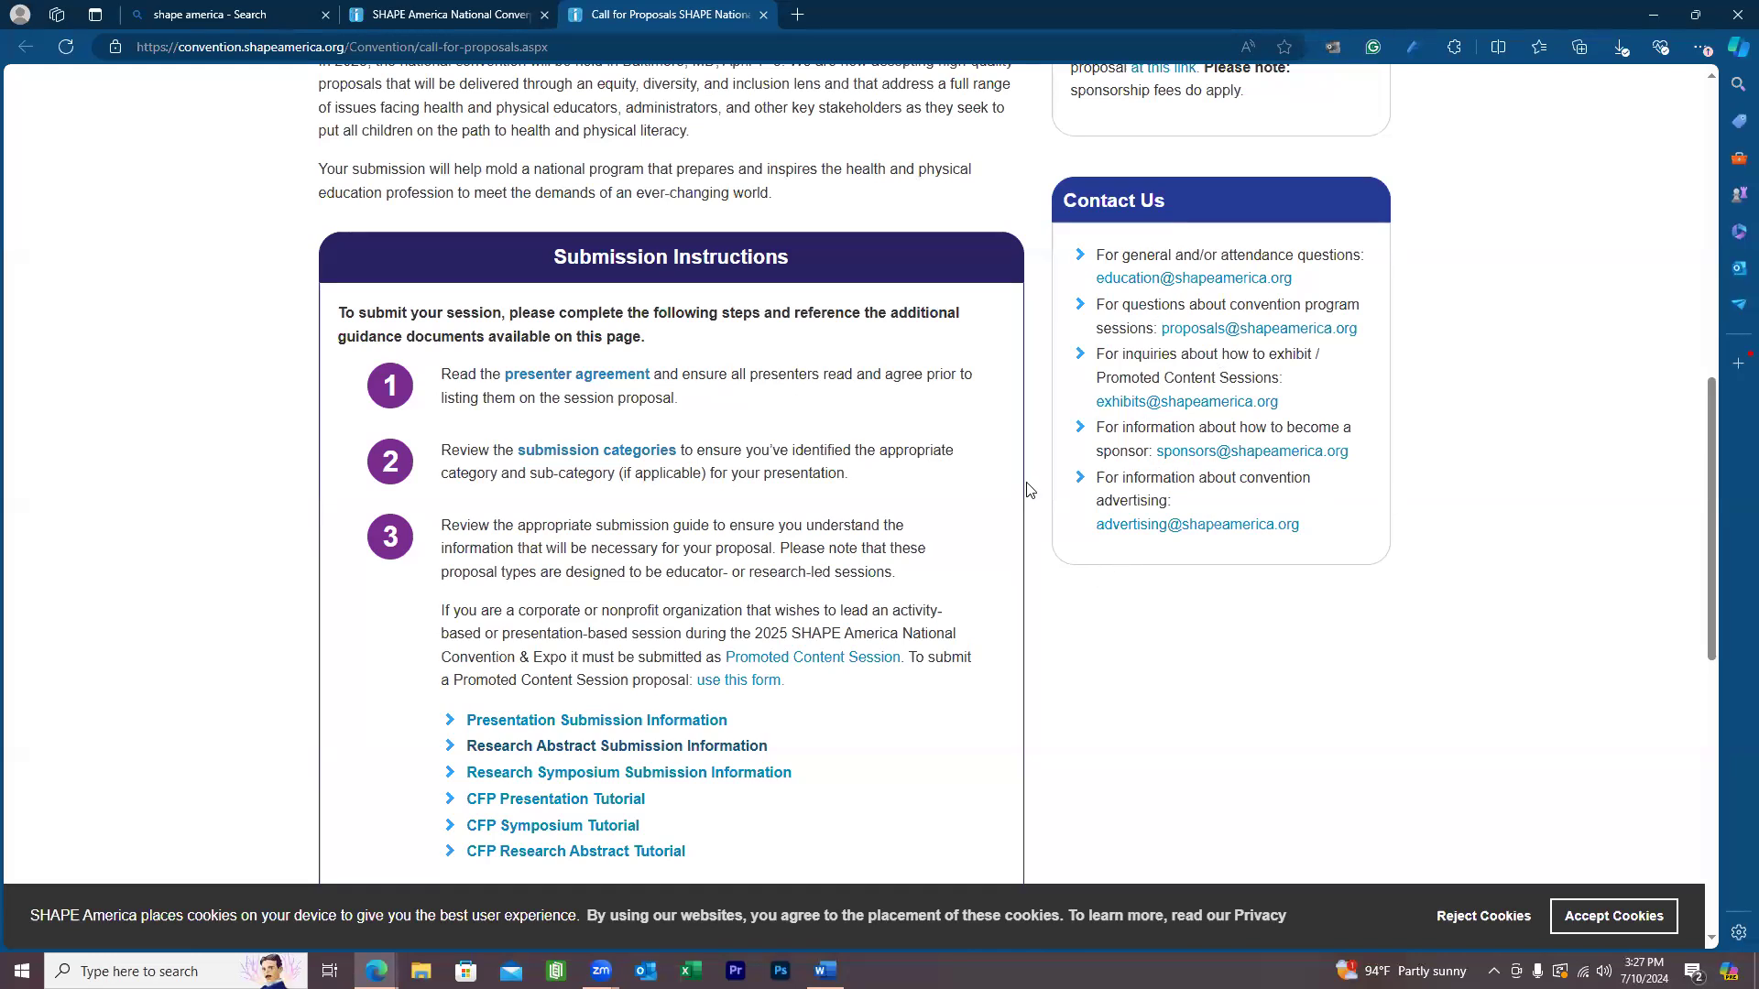
scroll(1027, 490, "up", 1)
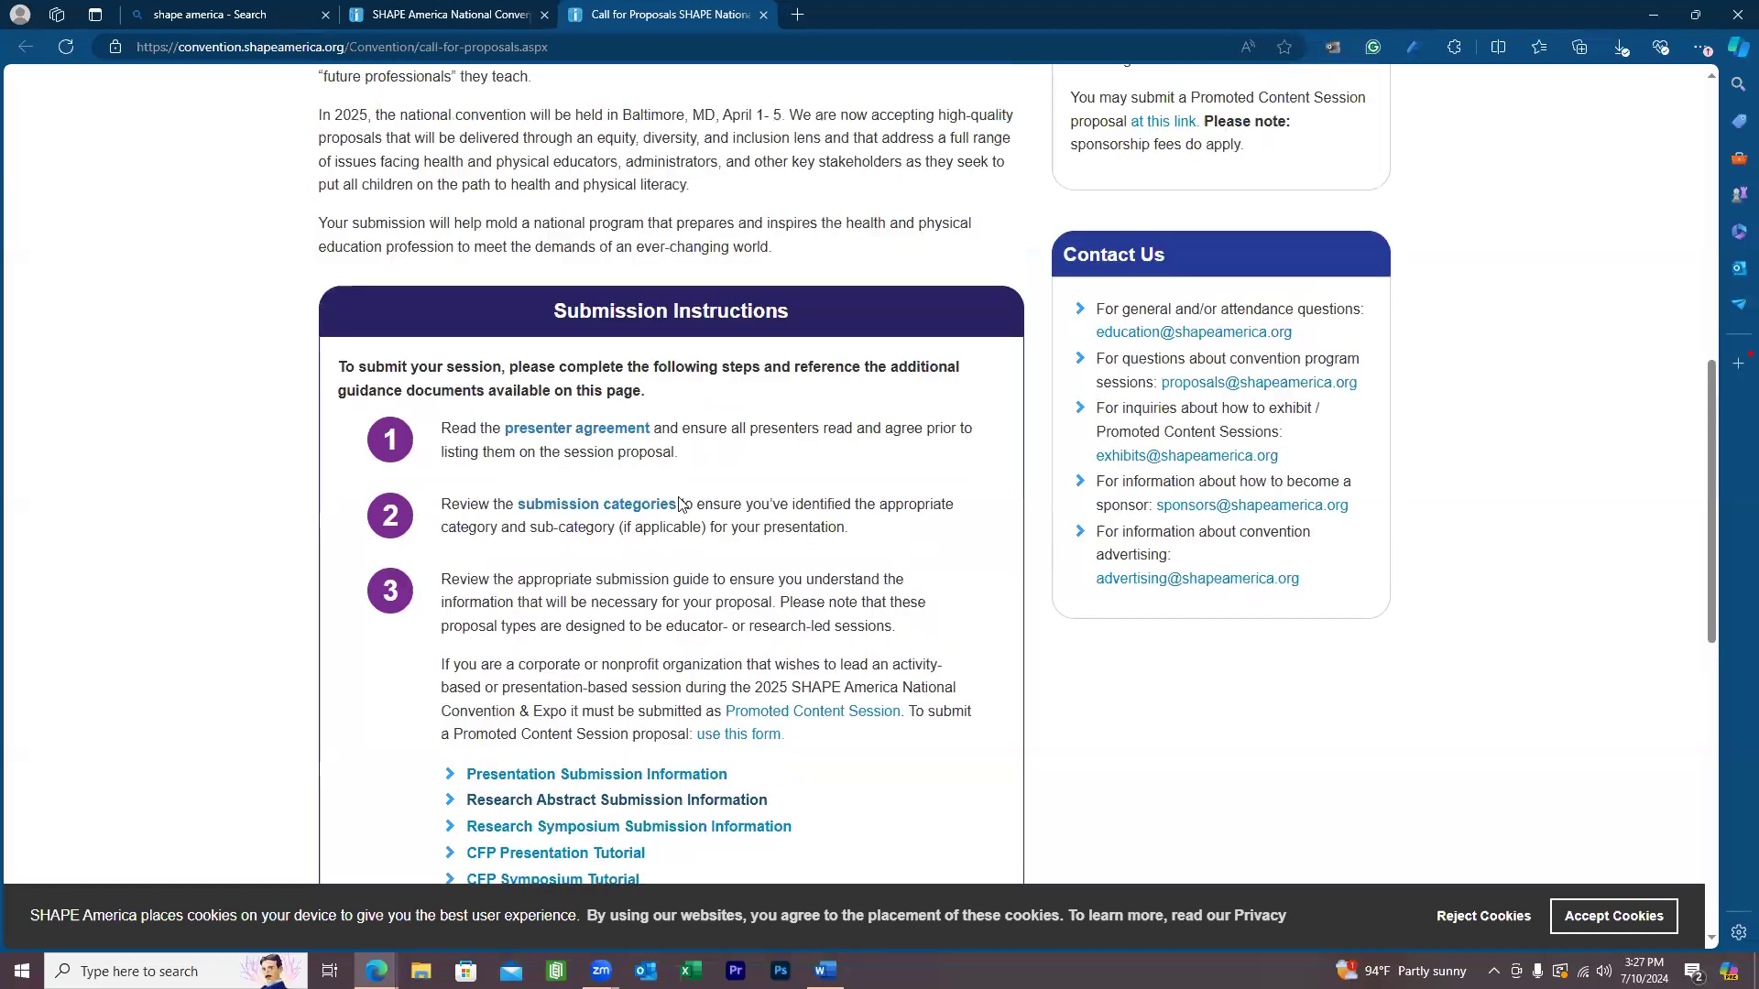
scroll(513, 308, "up", 4)
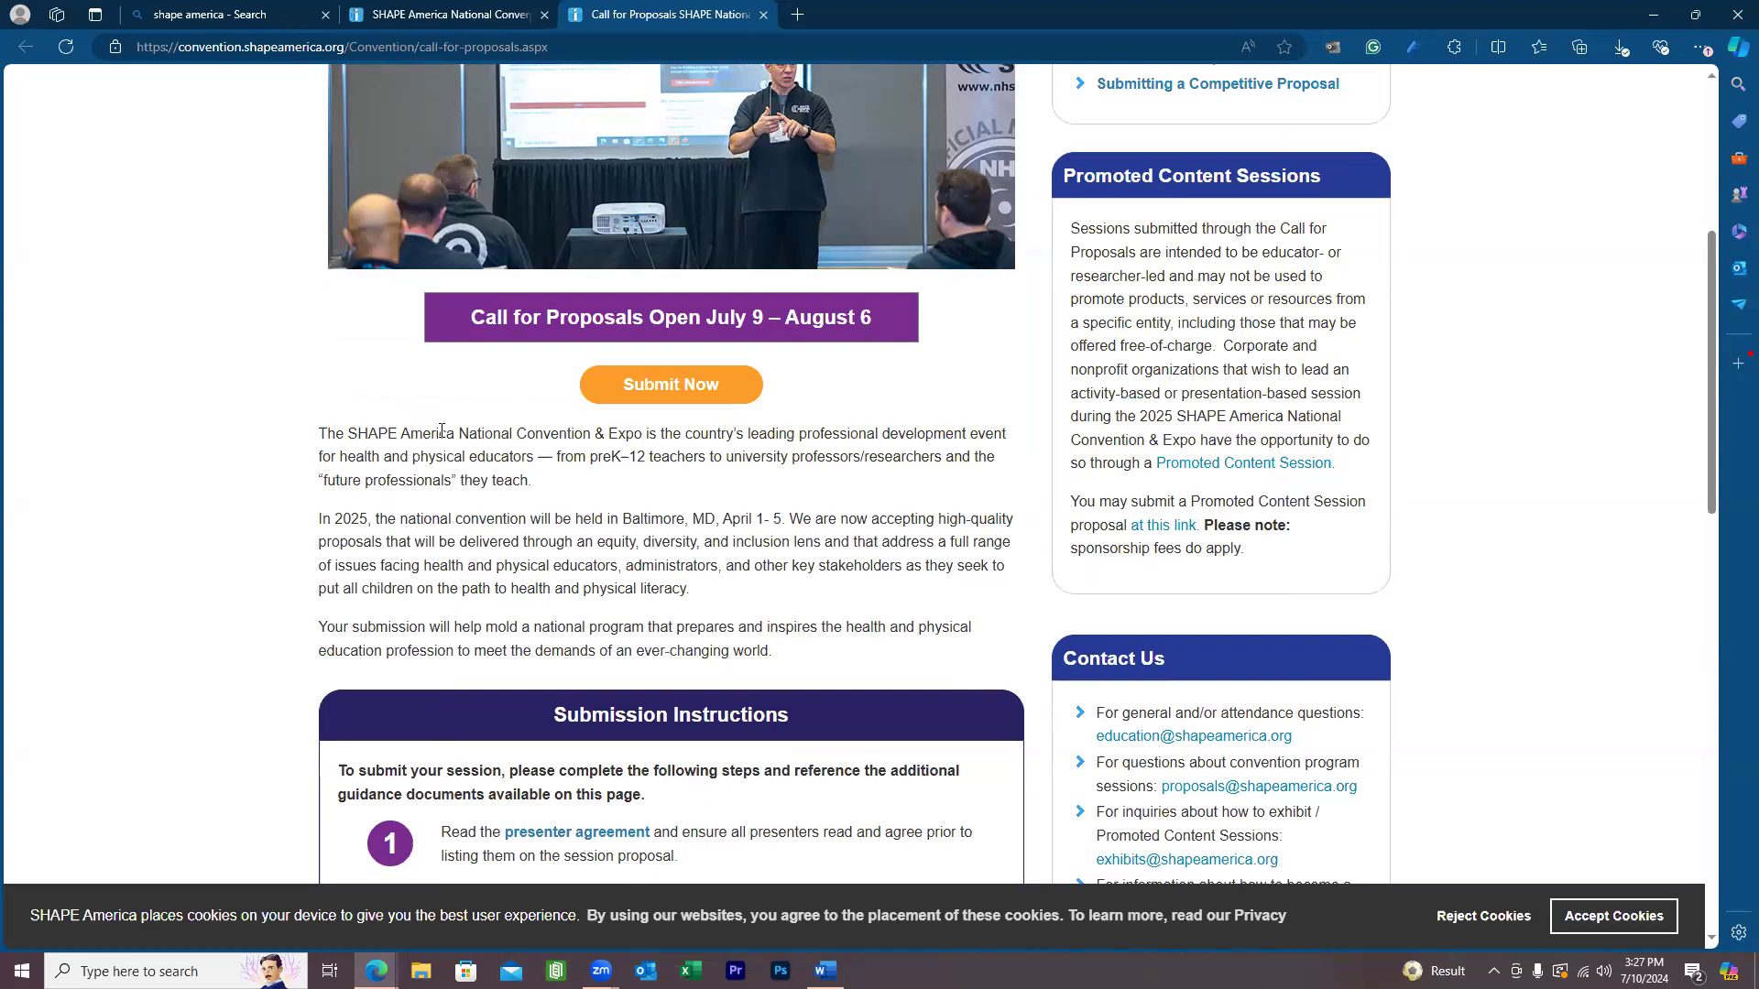
scroll(954, 746, "down", 1)
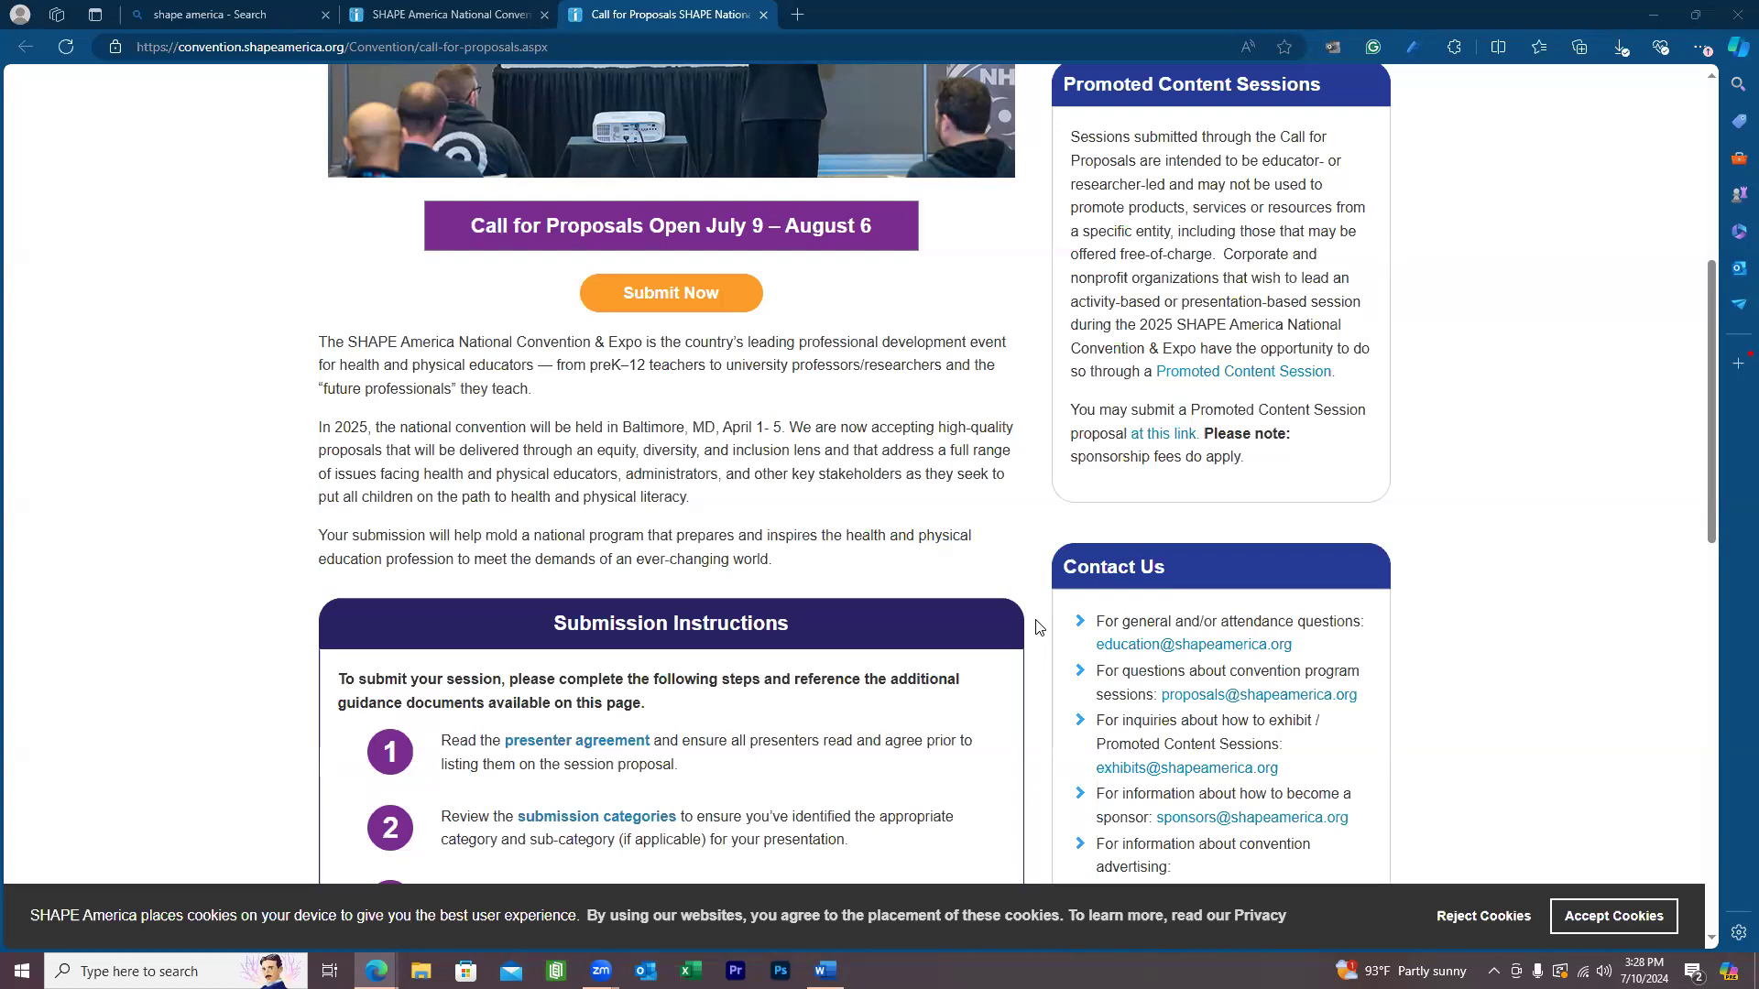
scroll(733, 536, "down", 5)
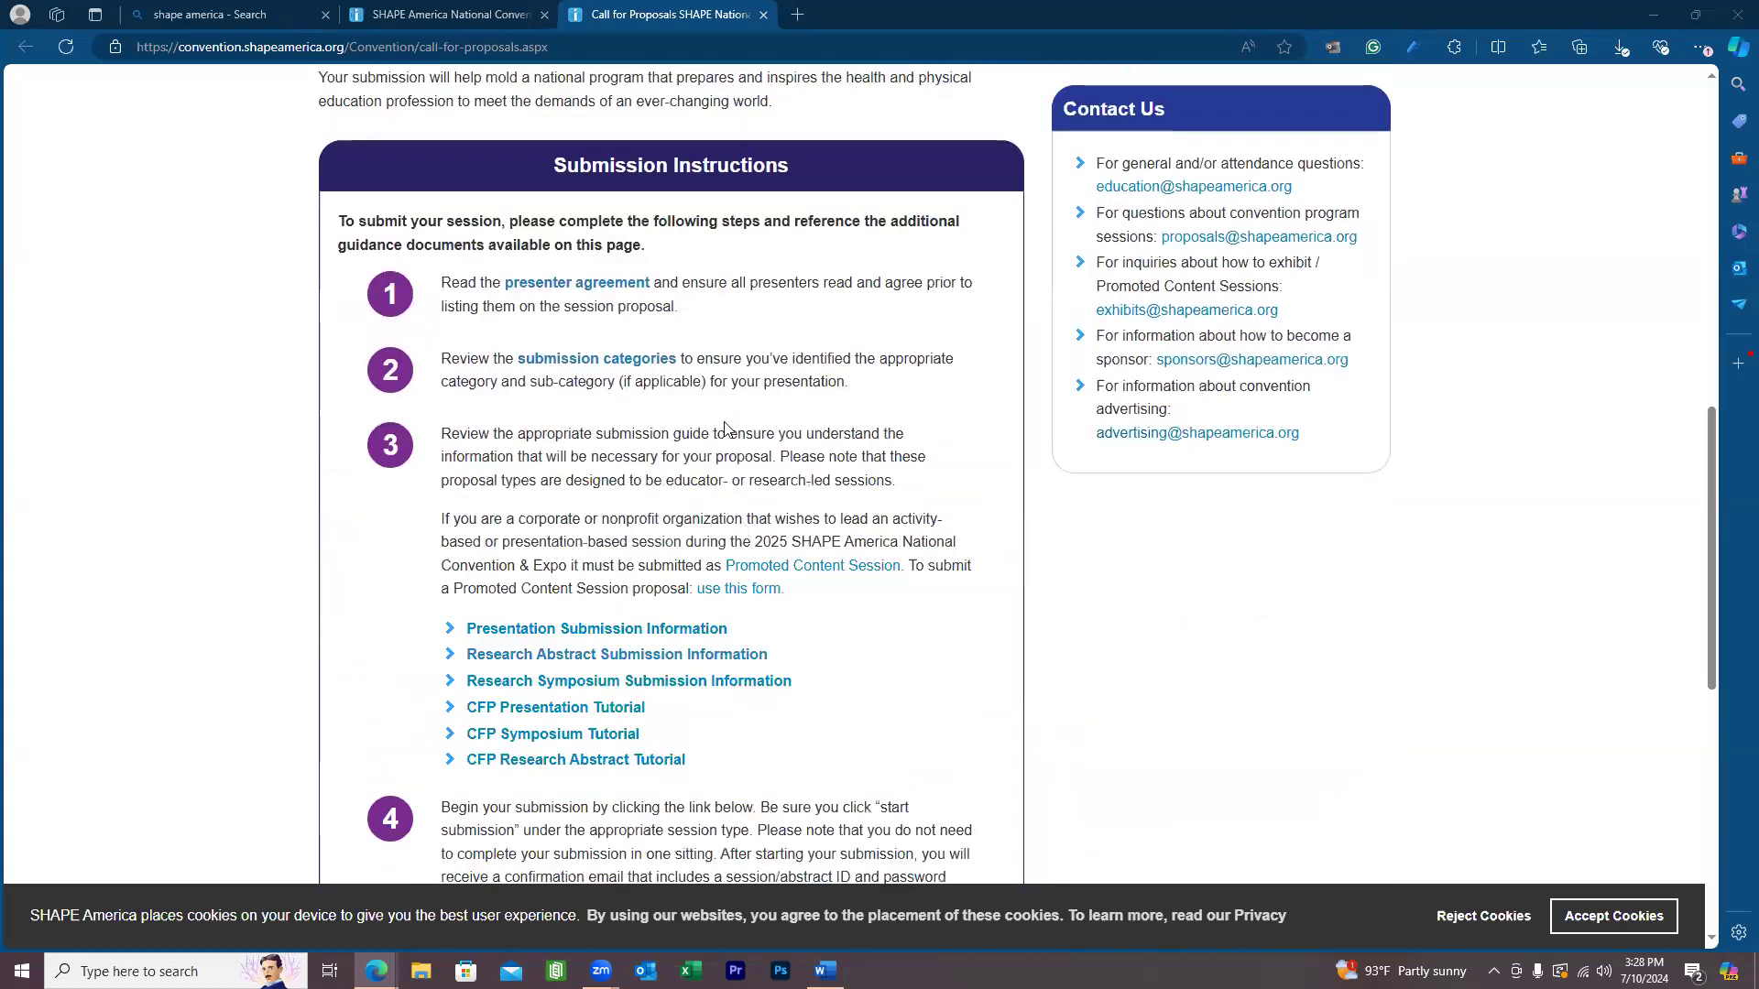
scroll(812, 330, "down", 1)
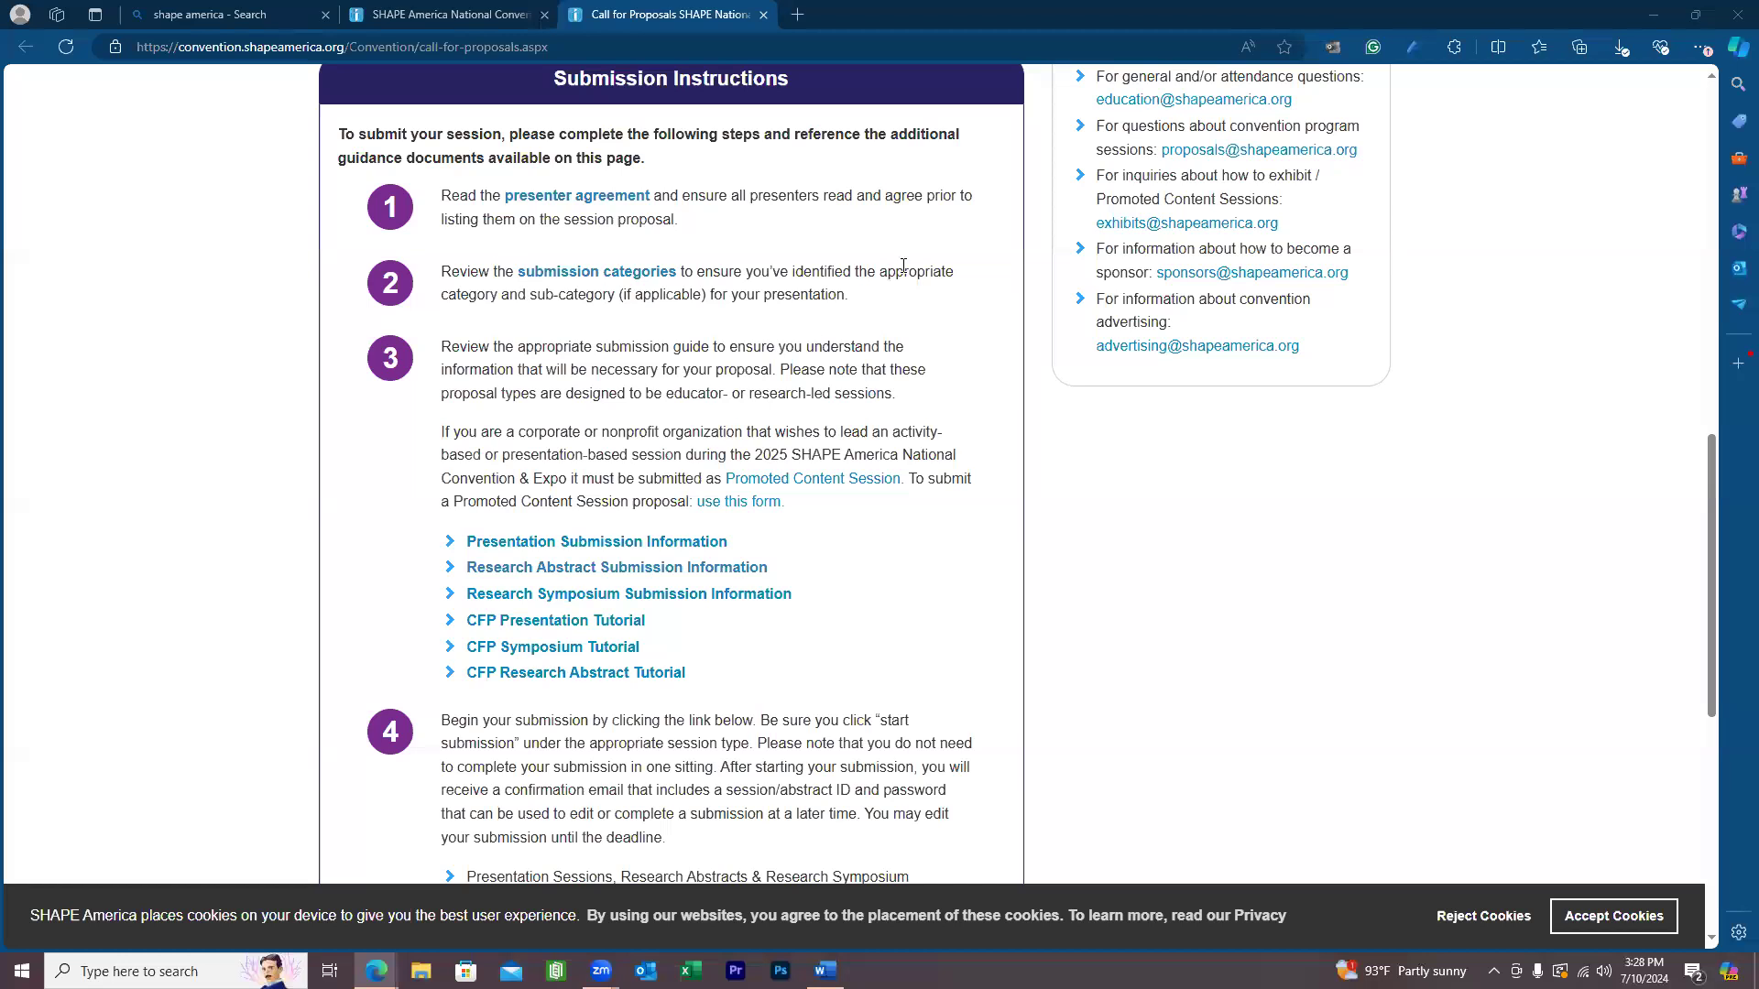
scroll(462, 215, "down", 1)
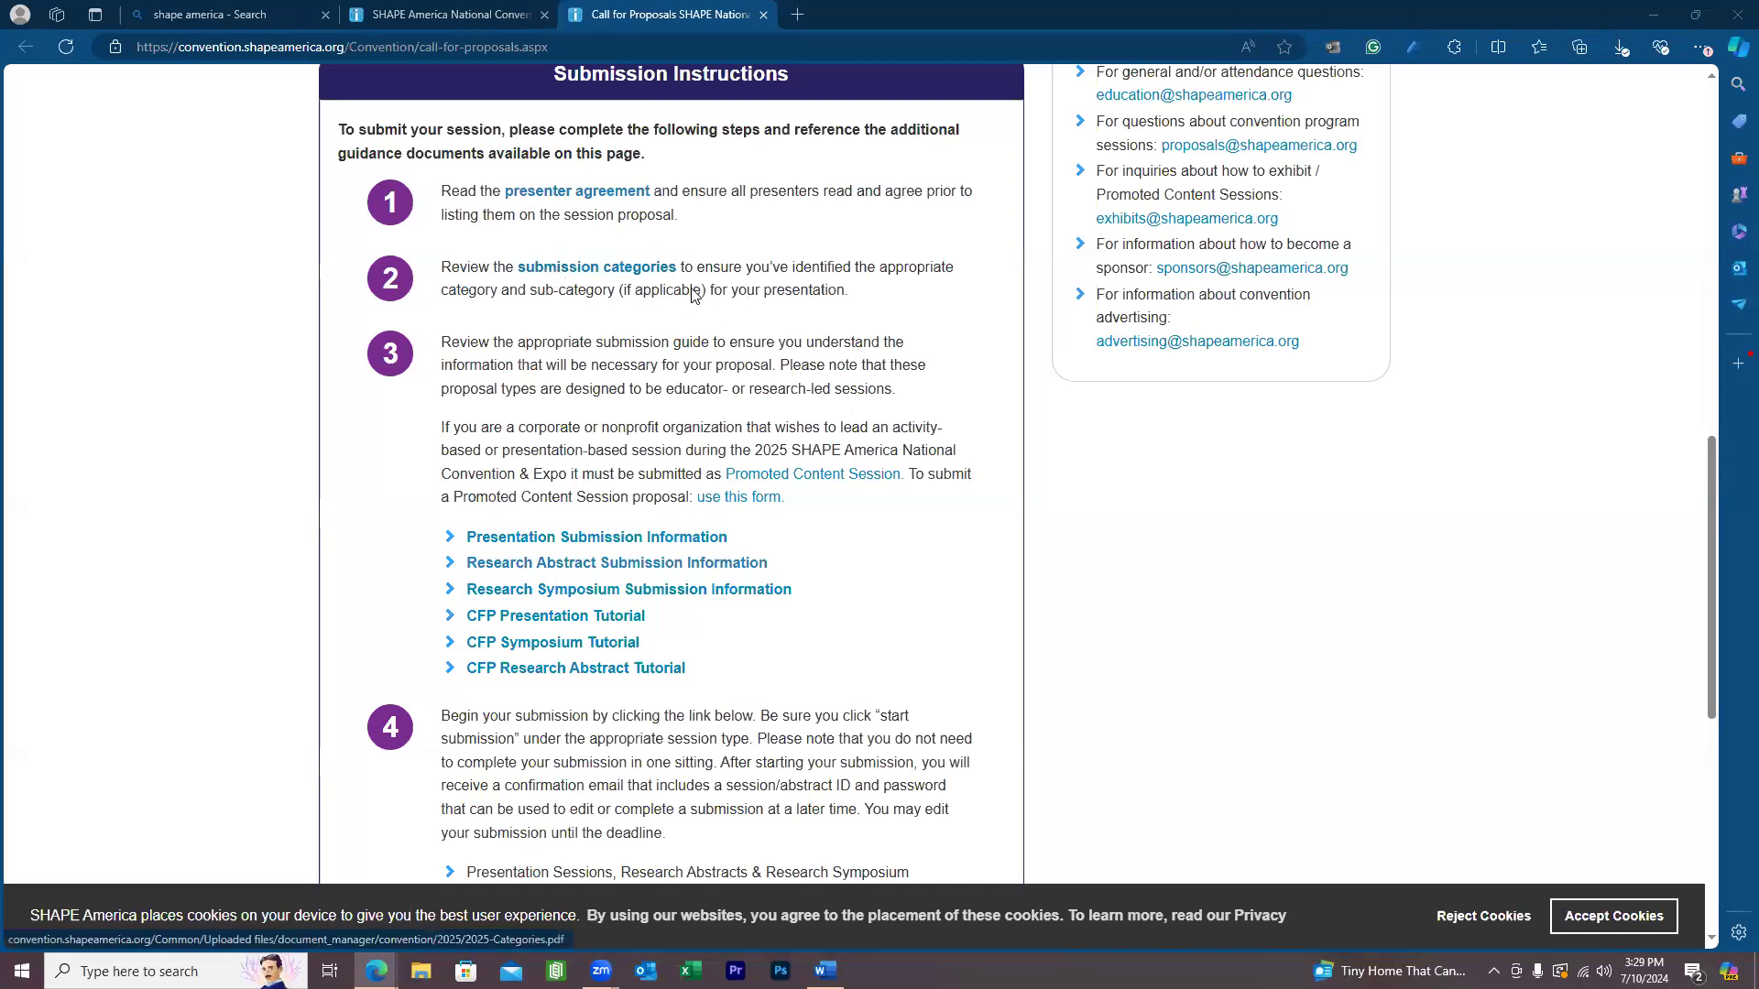
right_click(559, 267)
left_click(606, 282)
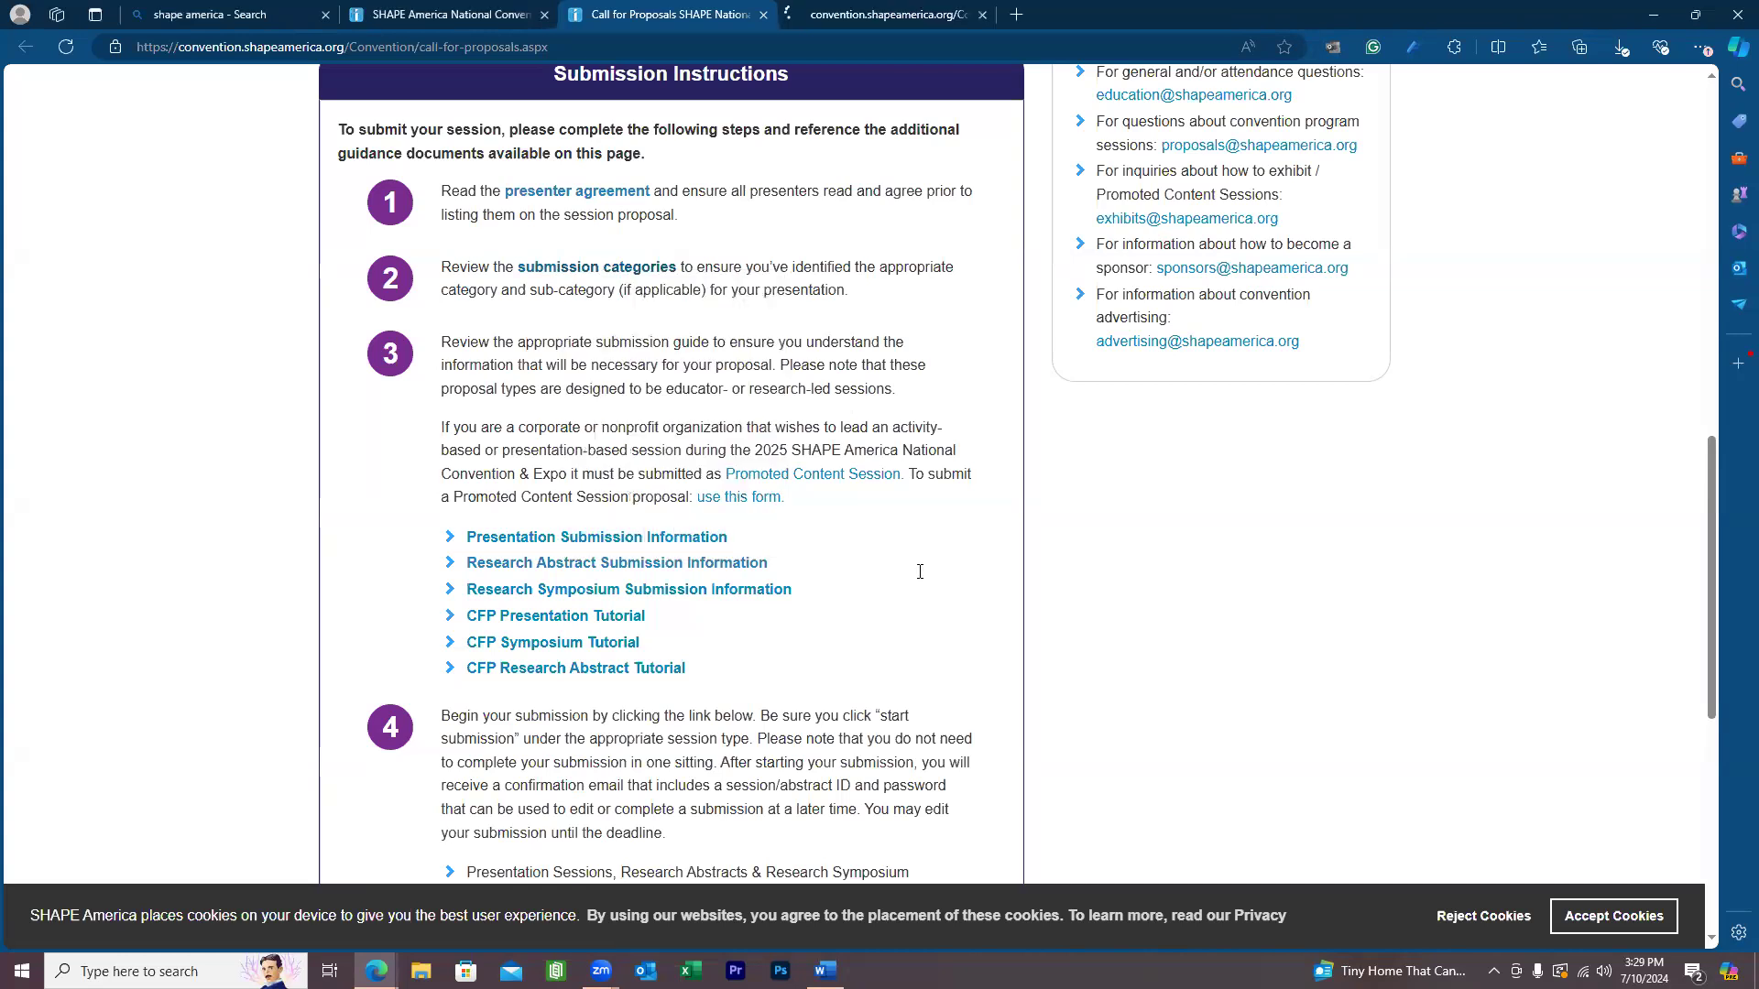
key("ctrl+Tab")
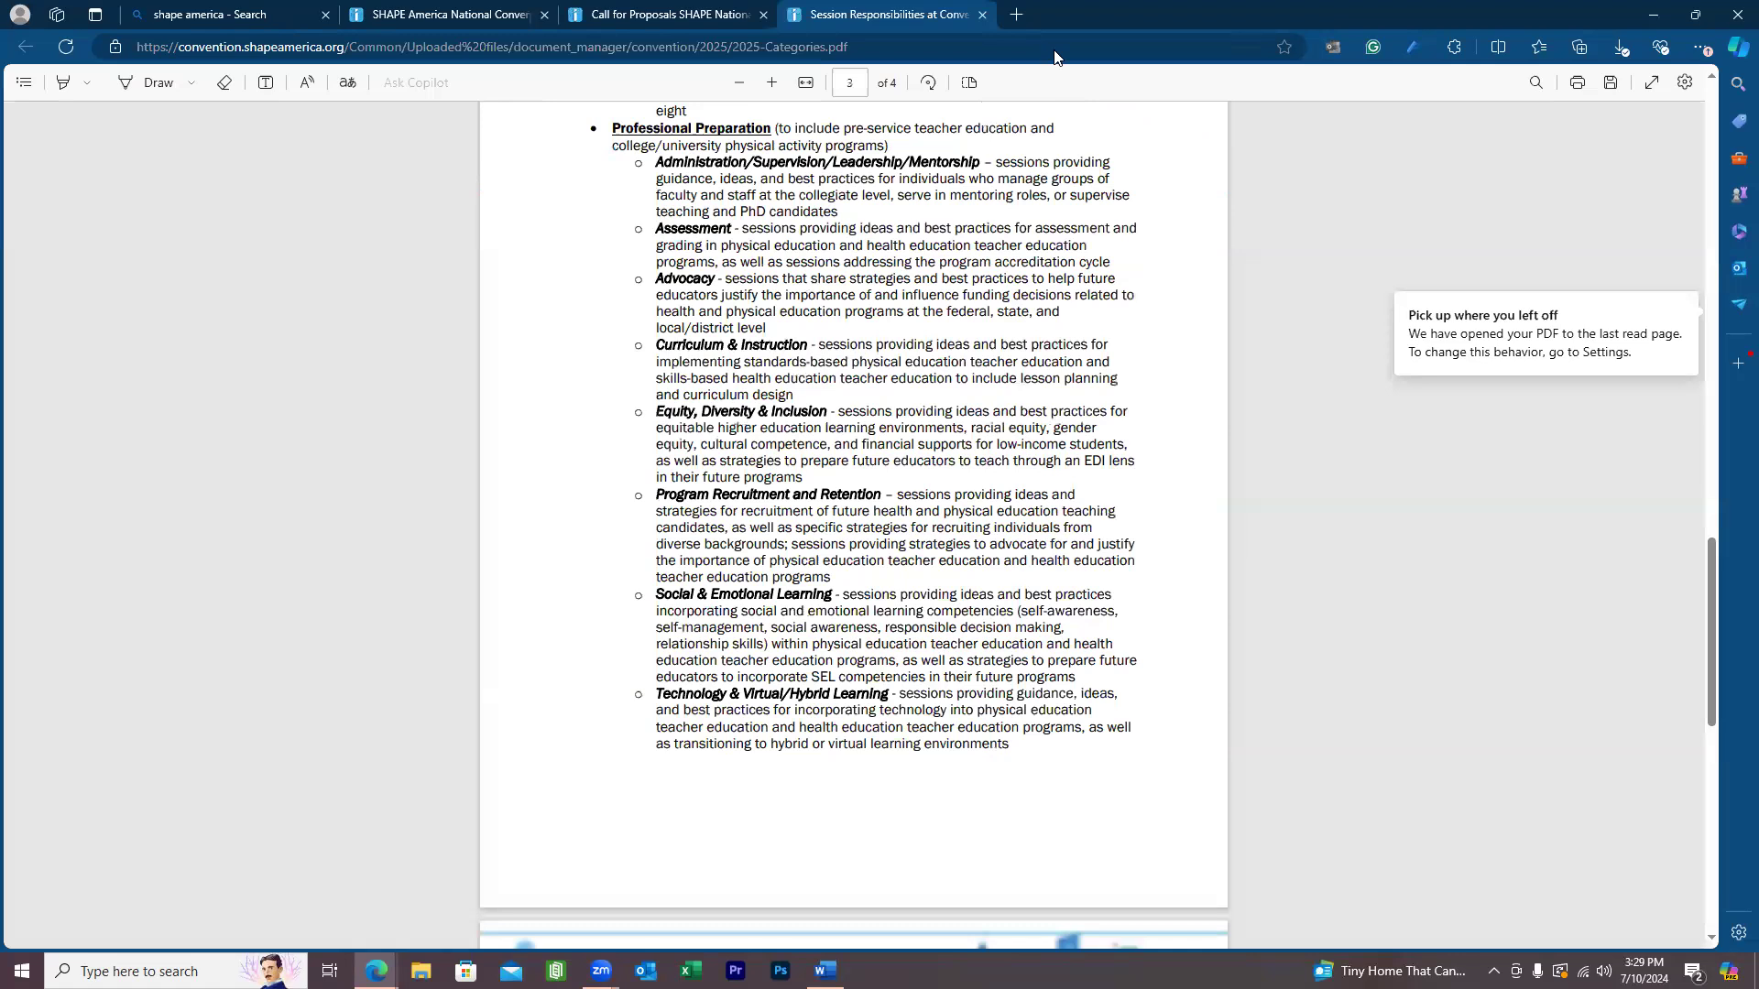
scroll(561, 420, "down", 2)
key("ctrl+w")
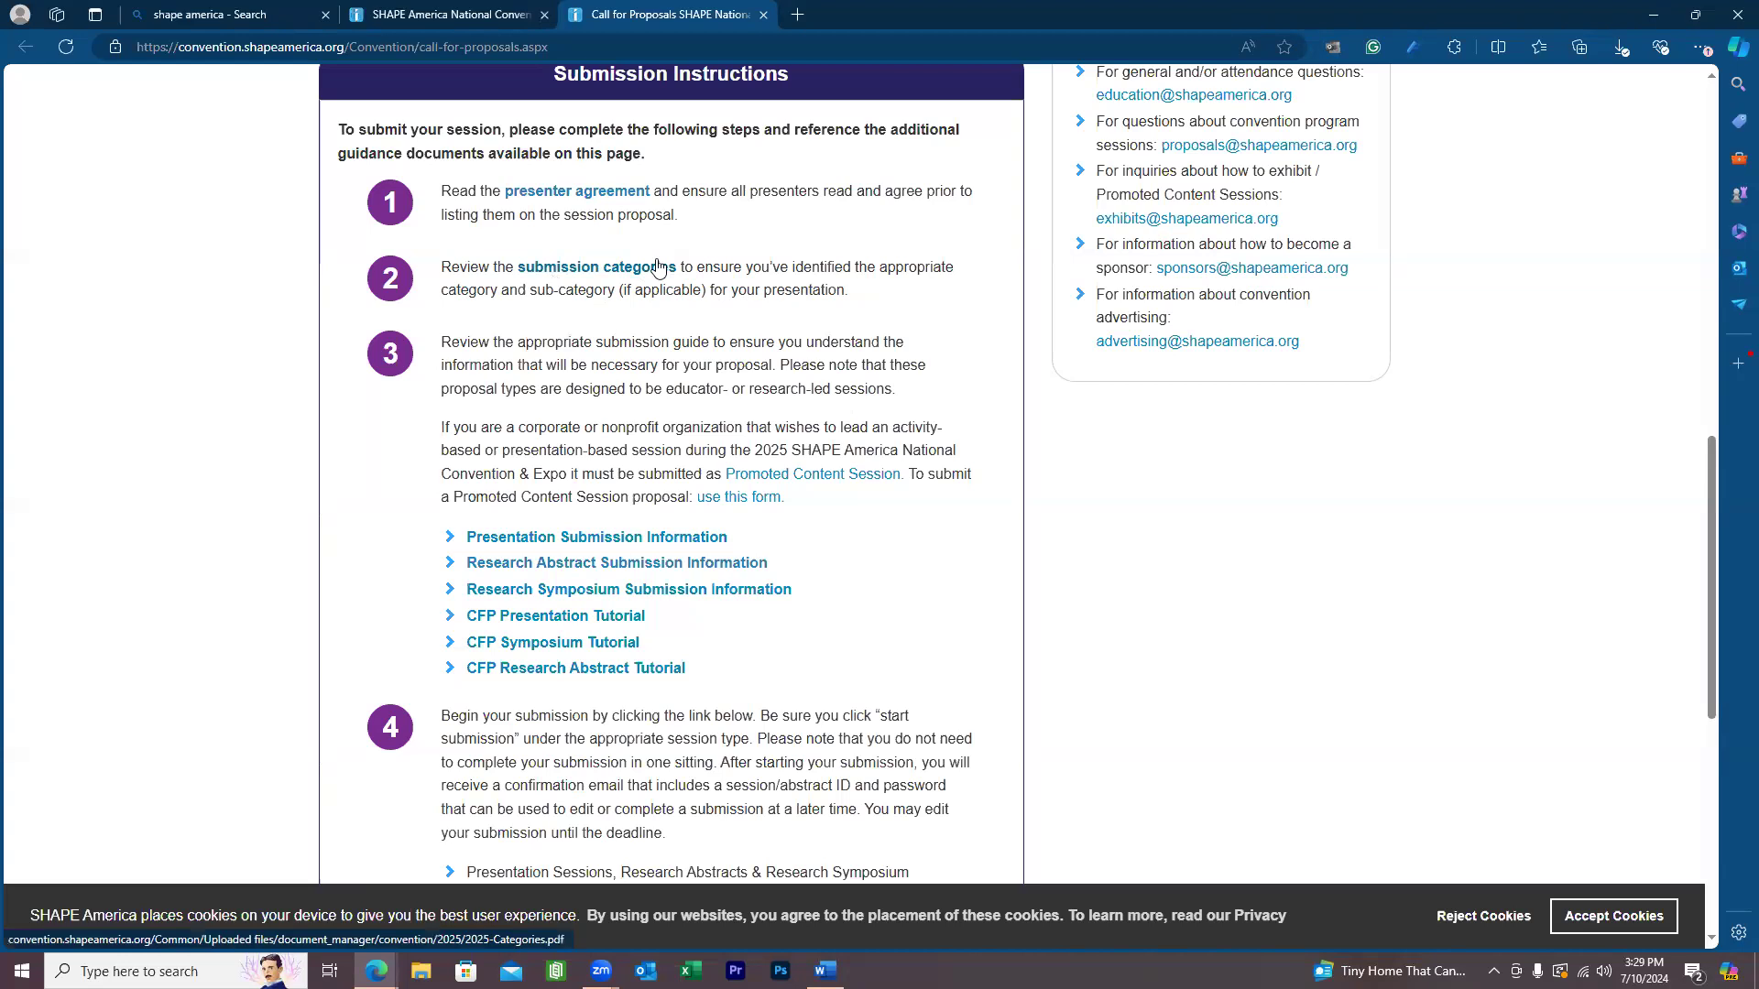
scroll(674, 266, "down", 2)
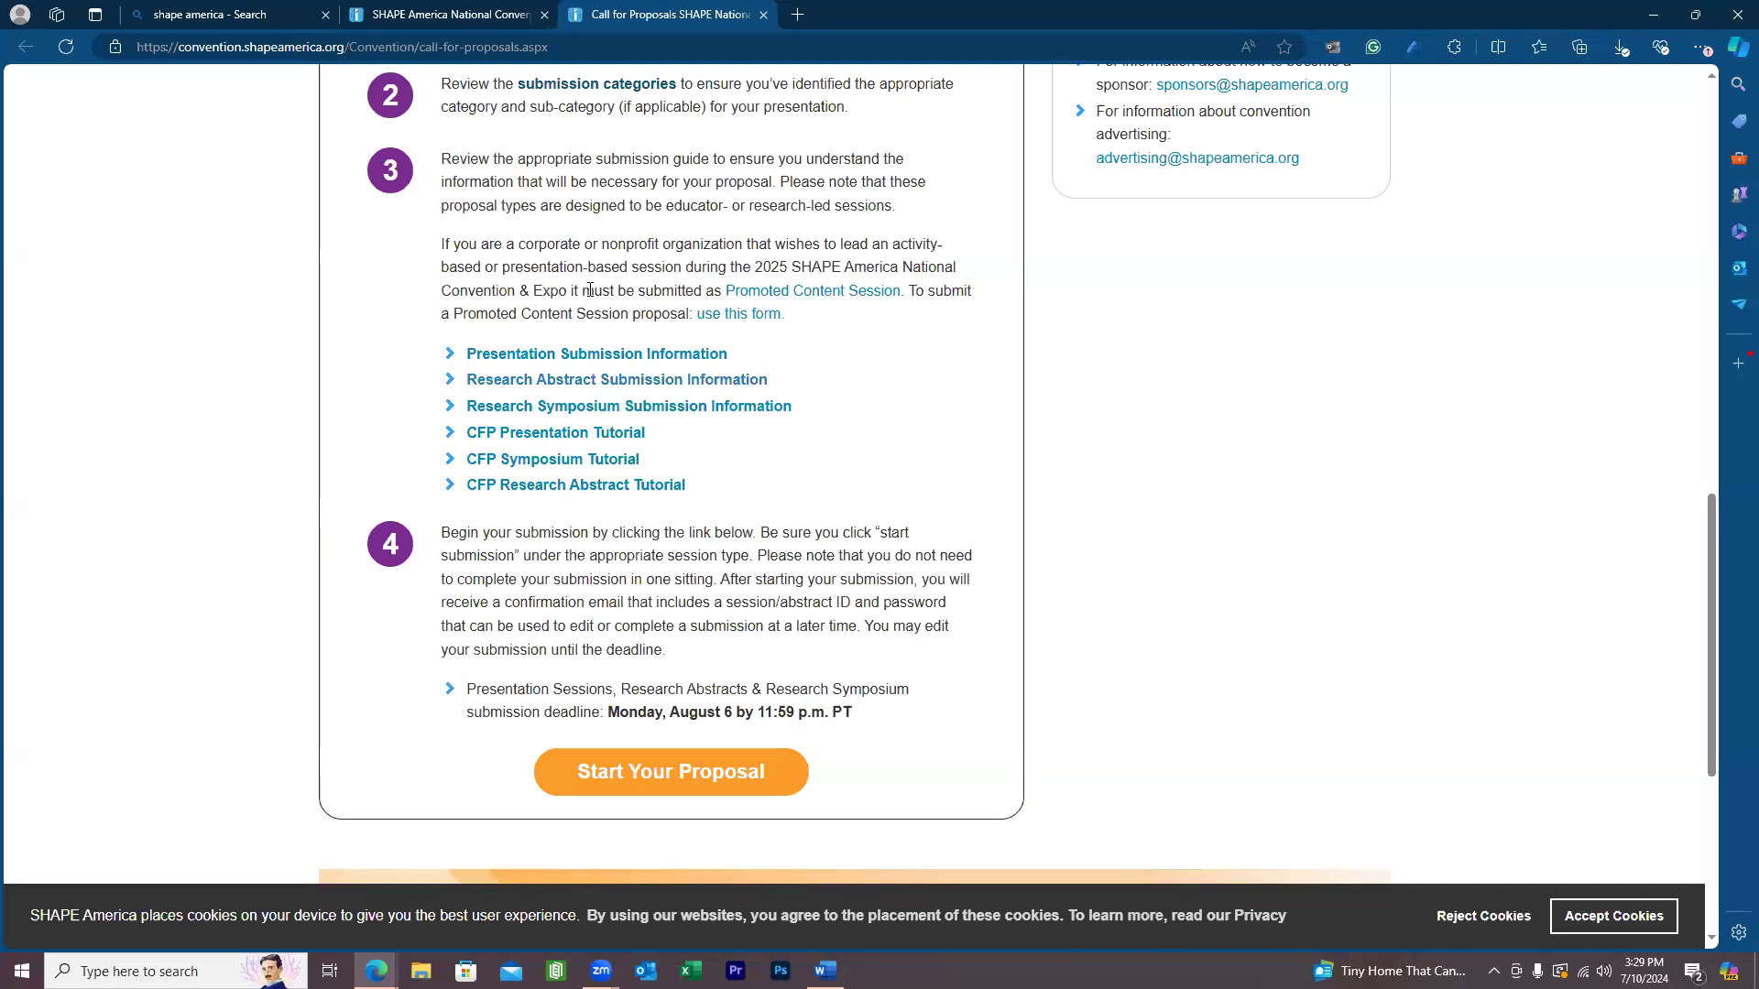
Launch the 2025 Call for Submissions site with the Start Your Proposal button.
scroll(590, 290, "down", 3)
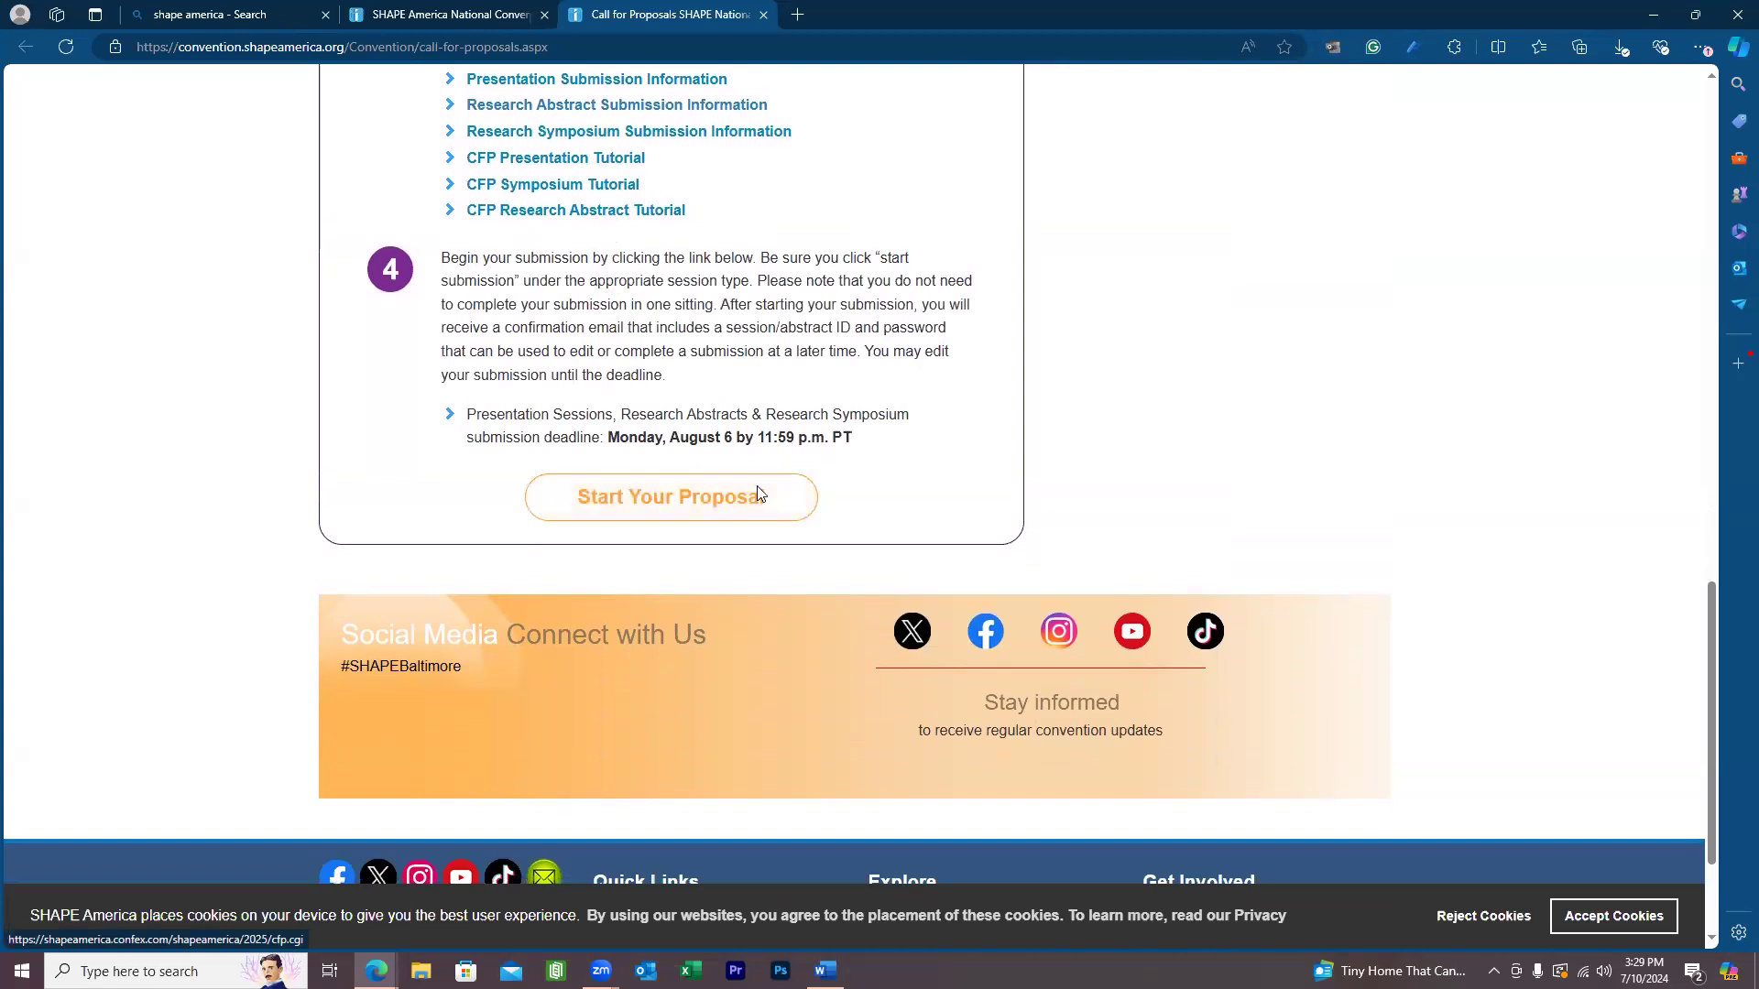
left_click(777, 476)
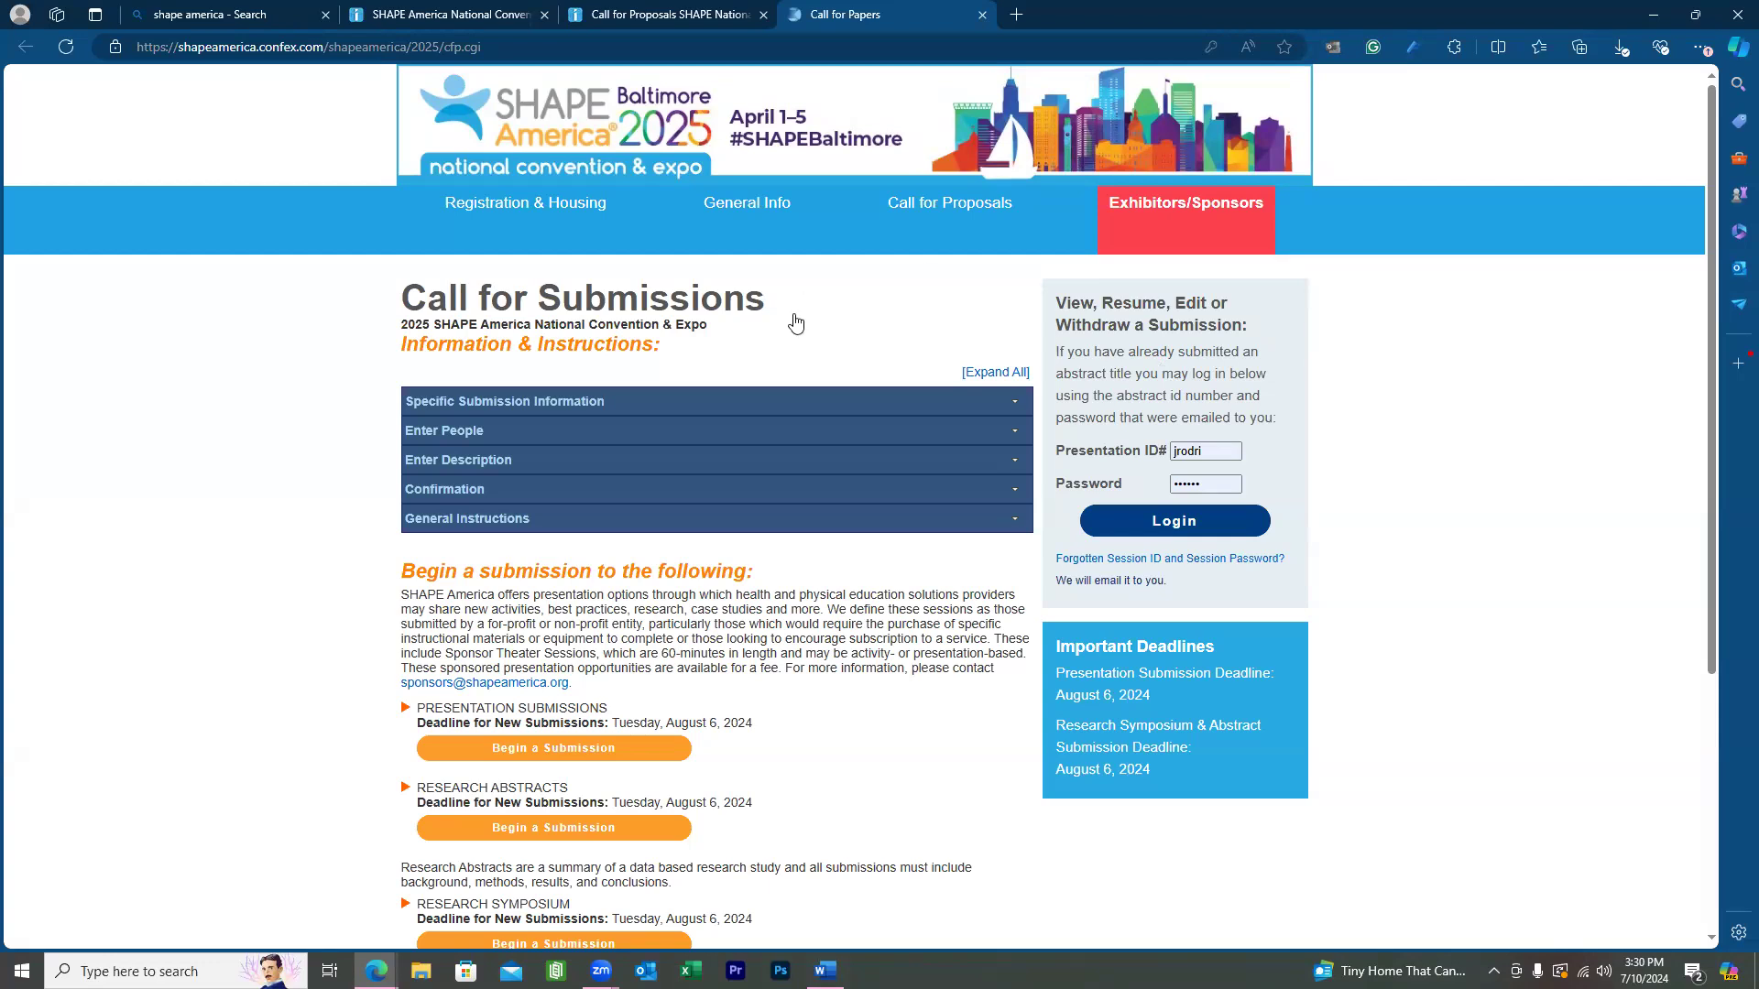
Read the submission instructions and begin a new Research Abstracts submission.
scroll(794, 325, "down", 1)
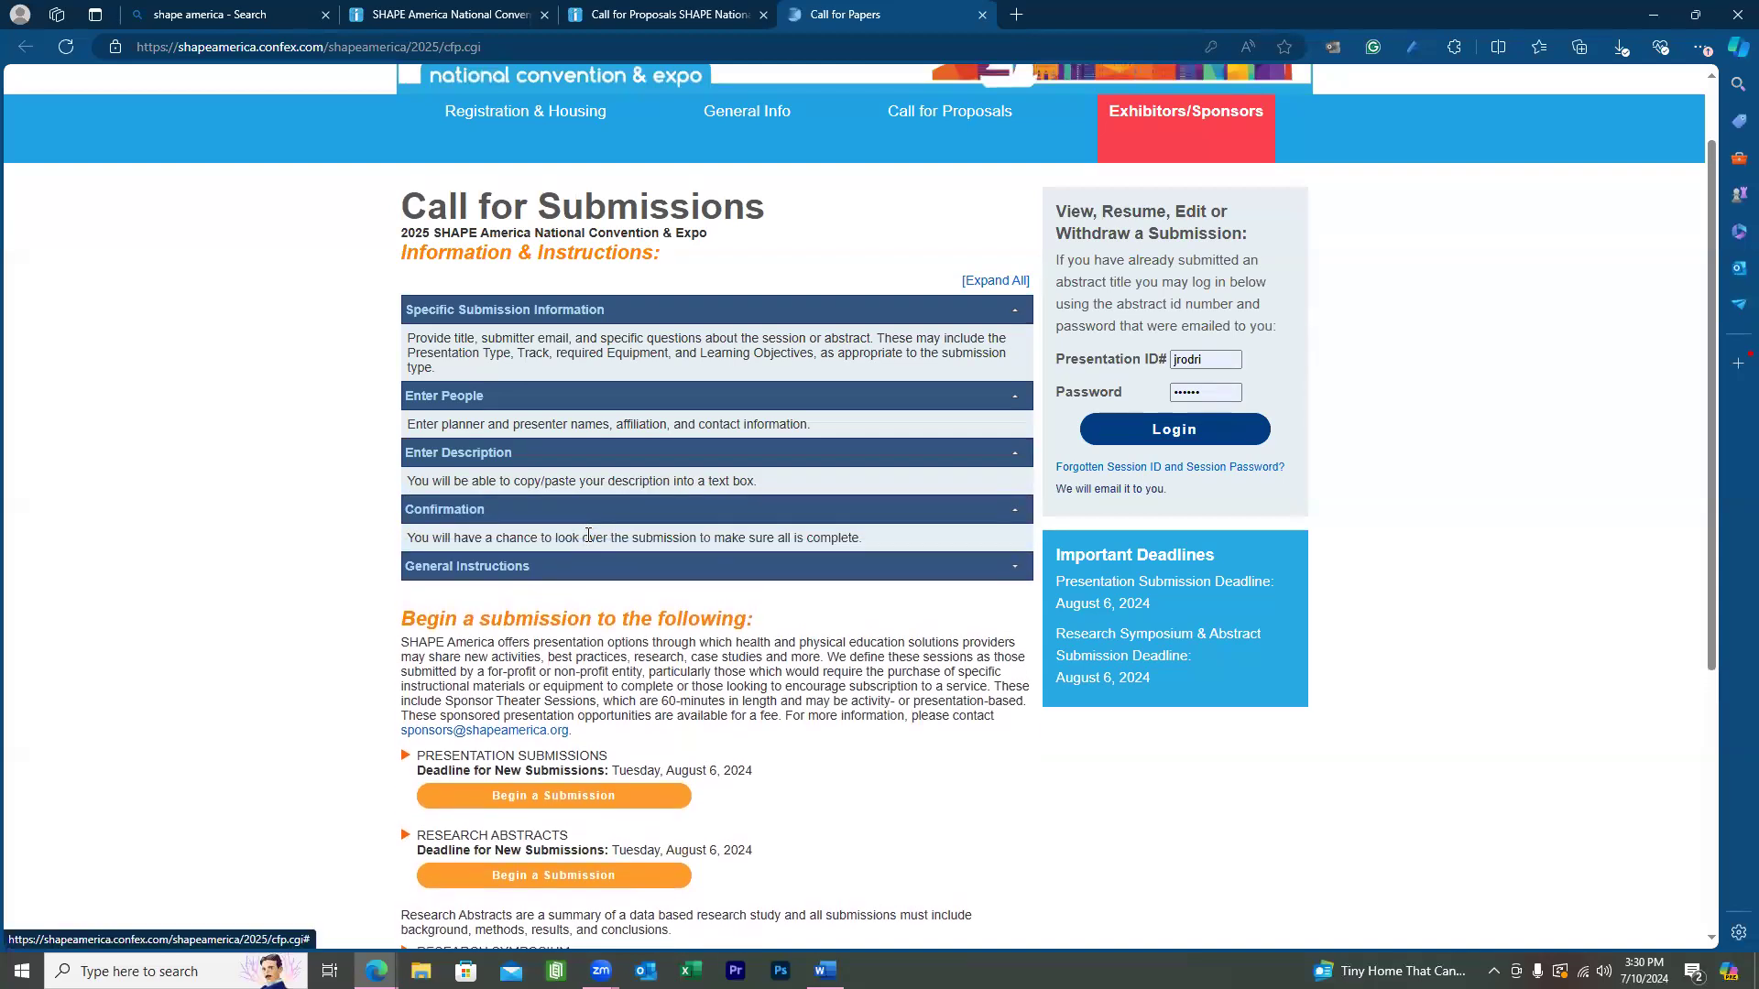
scroll(801, 267, "down", 2)
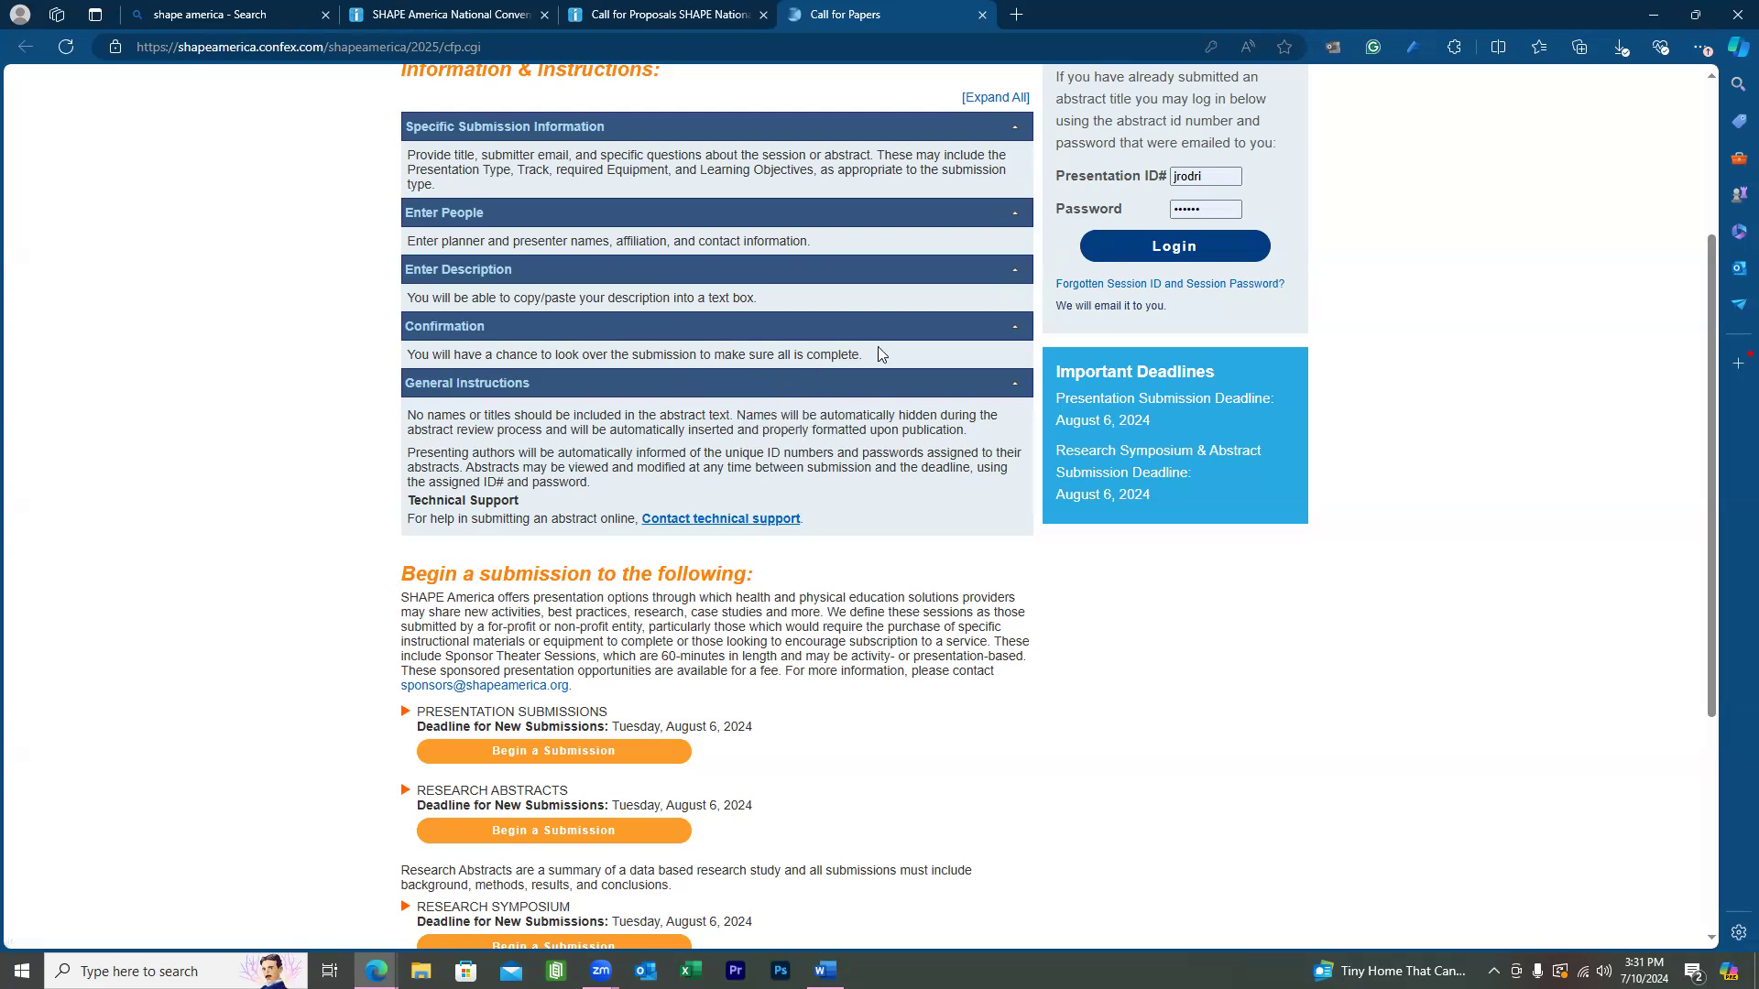
scroll(878, 348, "down", 2)
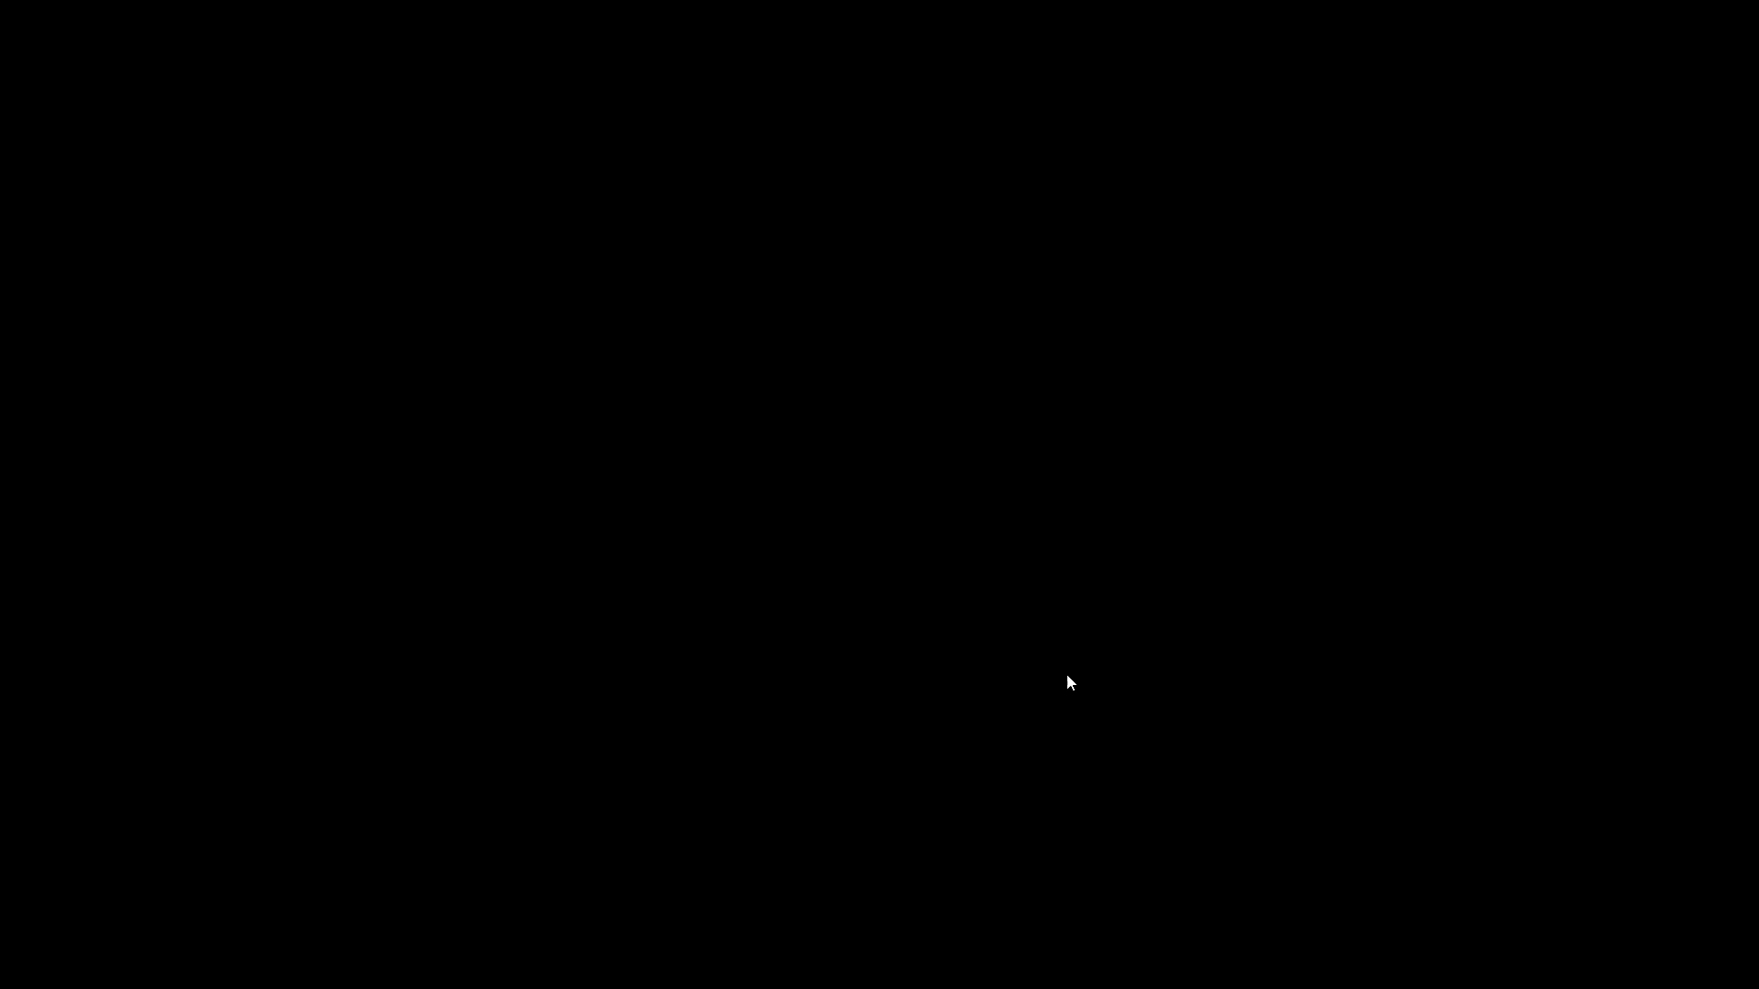
scroll(1055, 566, "down", 1)
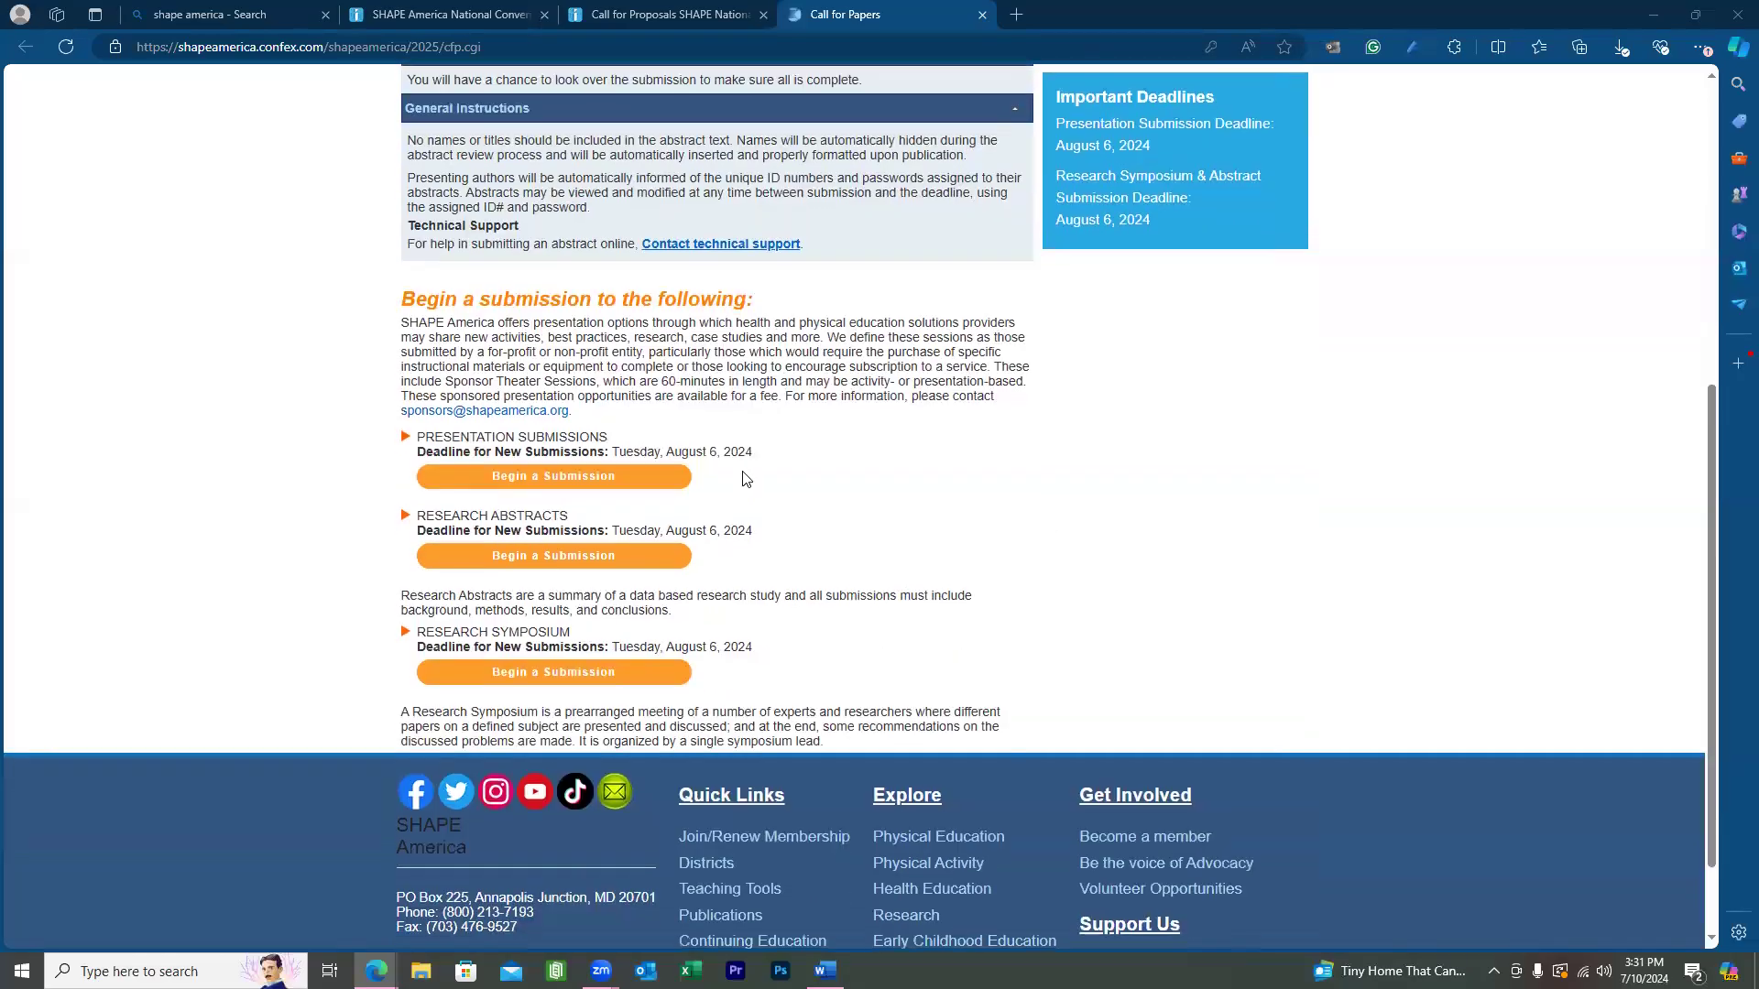
scroll(850, 581, "down", 1)
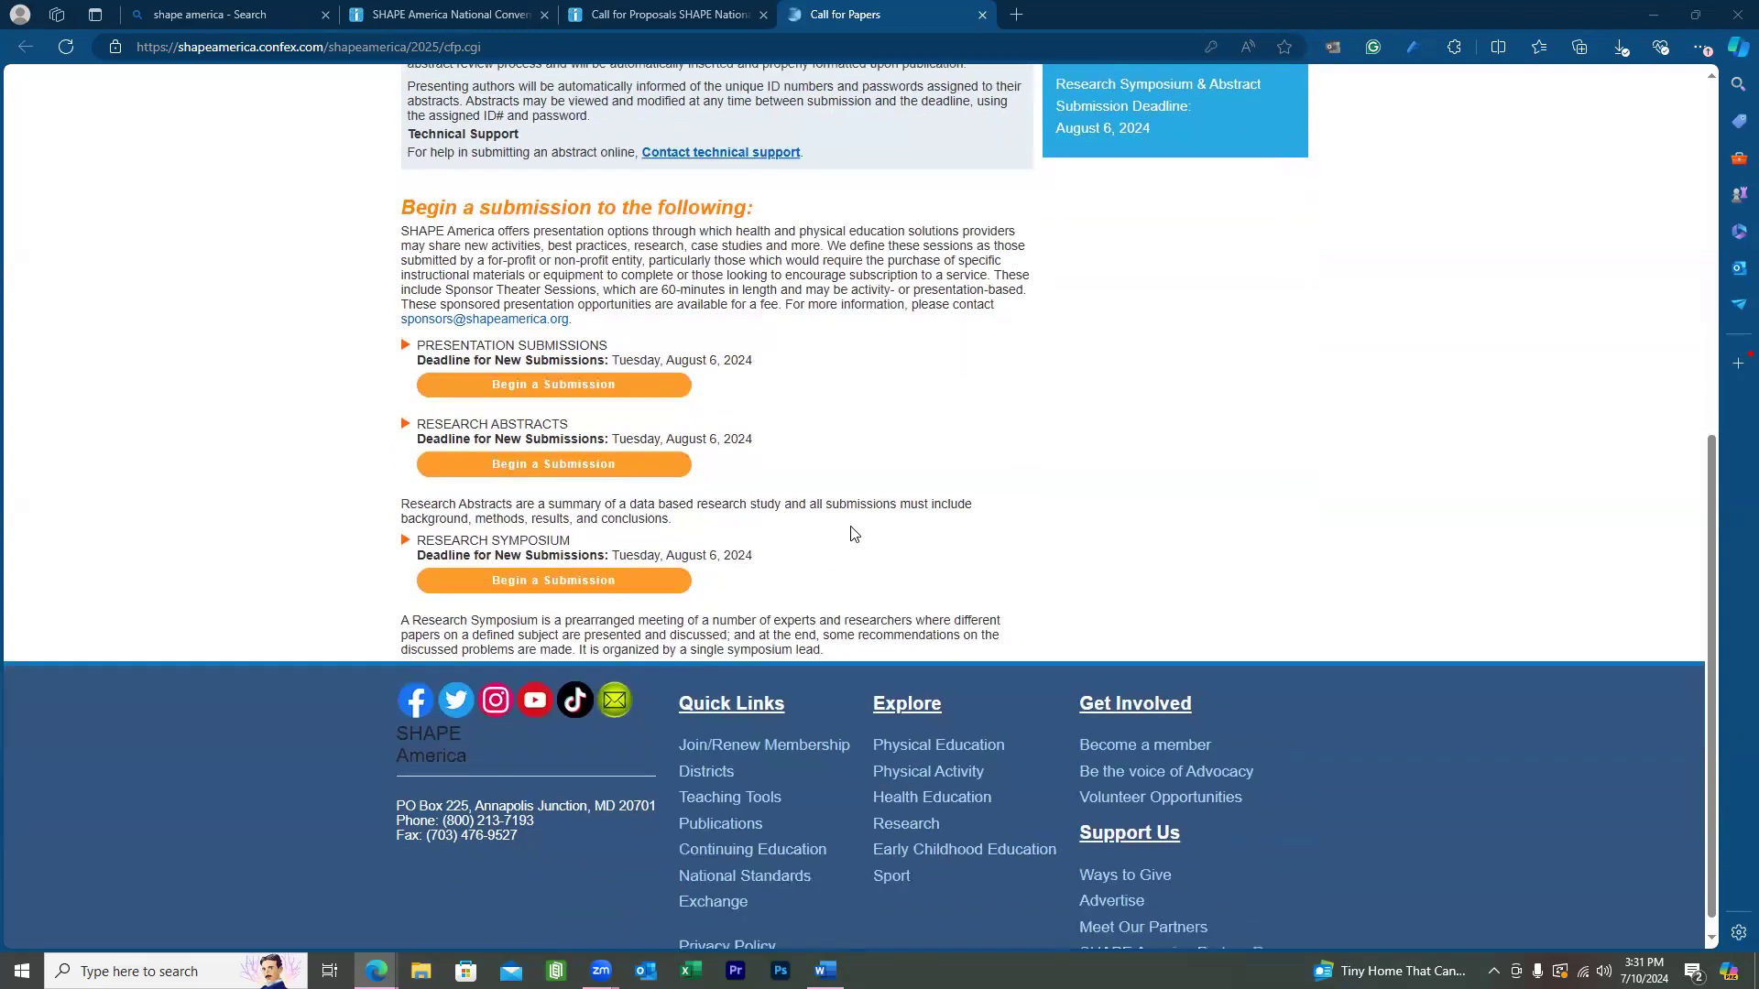
left_click(637, 472)
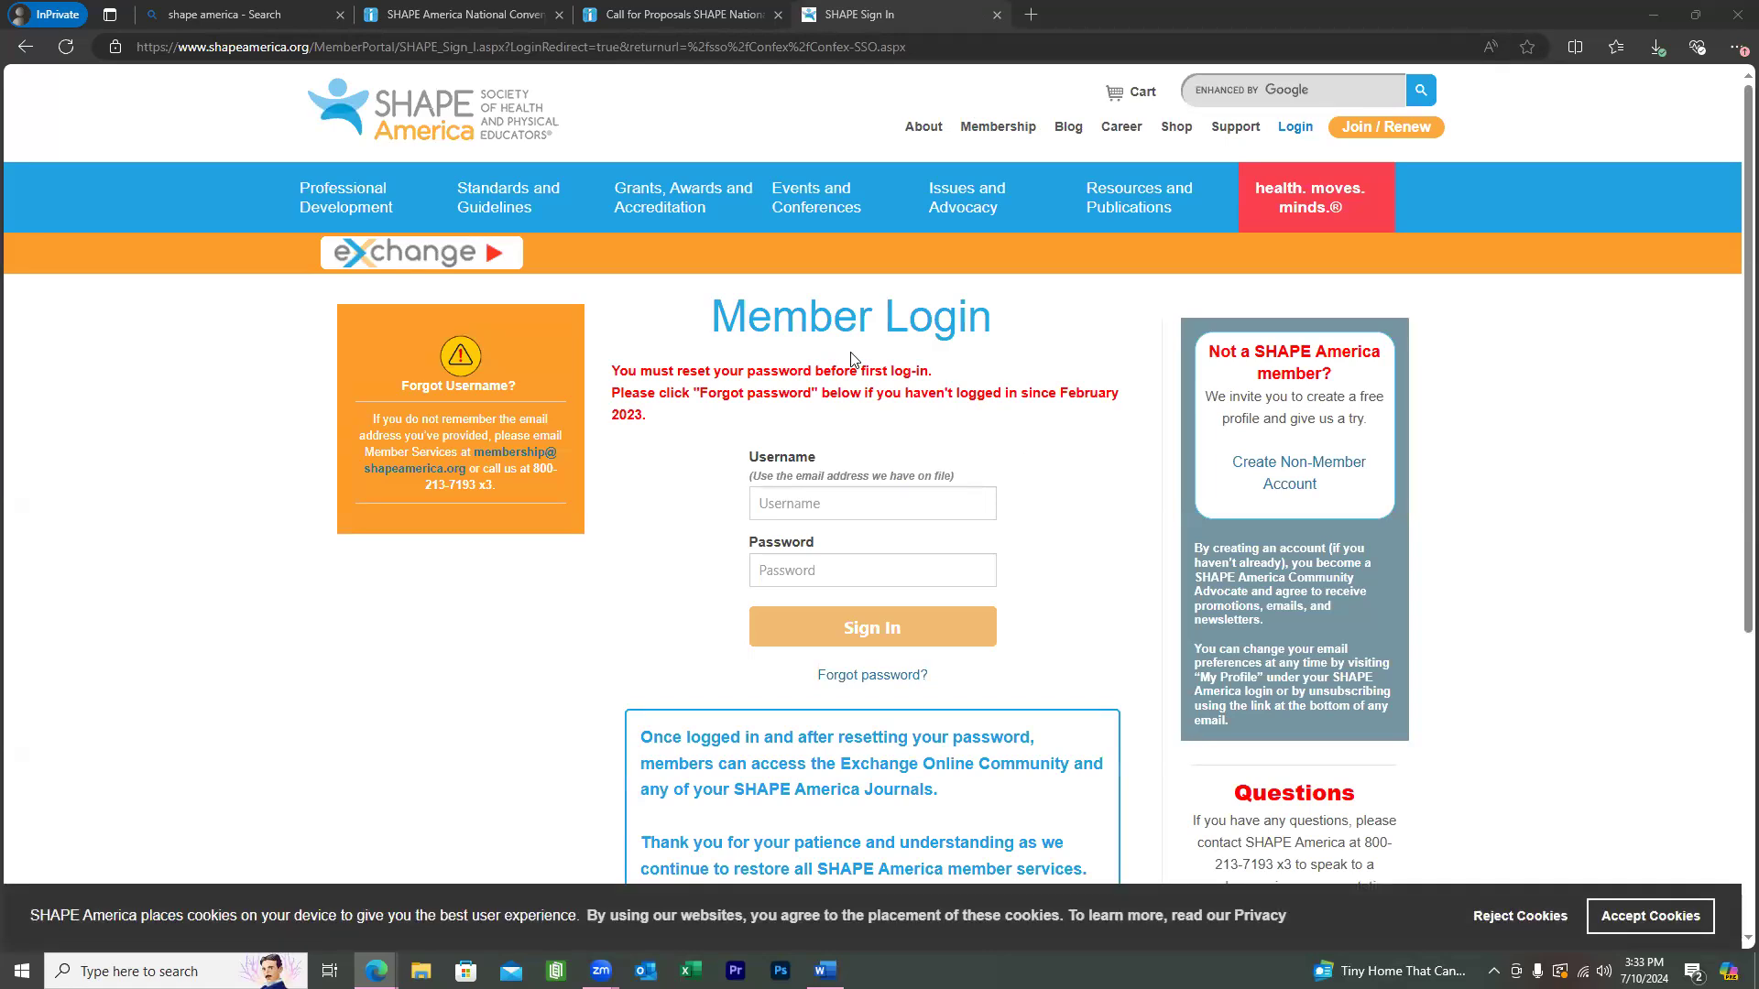
Fill the Member Login username with the saved account e-mail and enter the password.
scroll(856, 362, "down", 2)
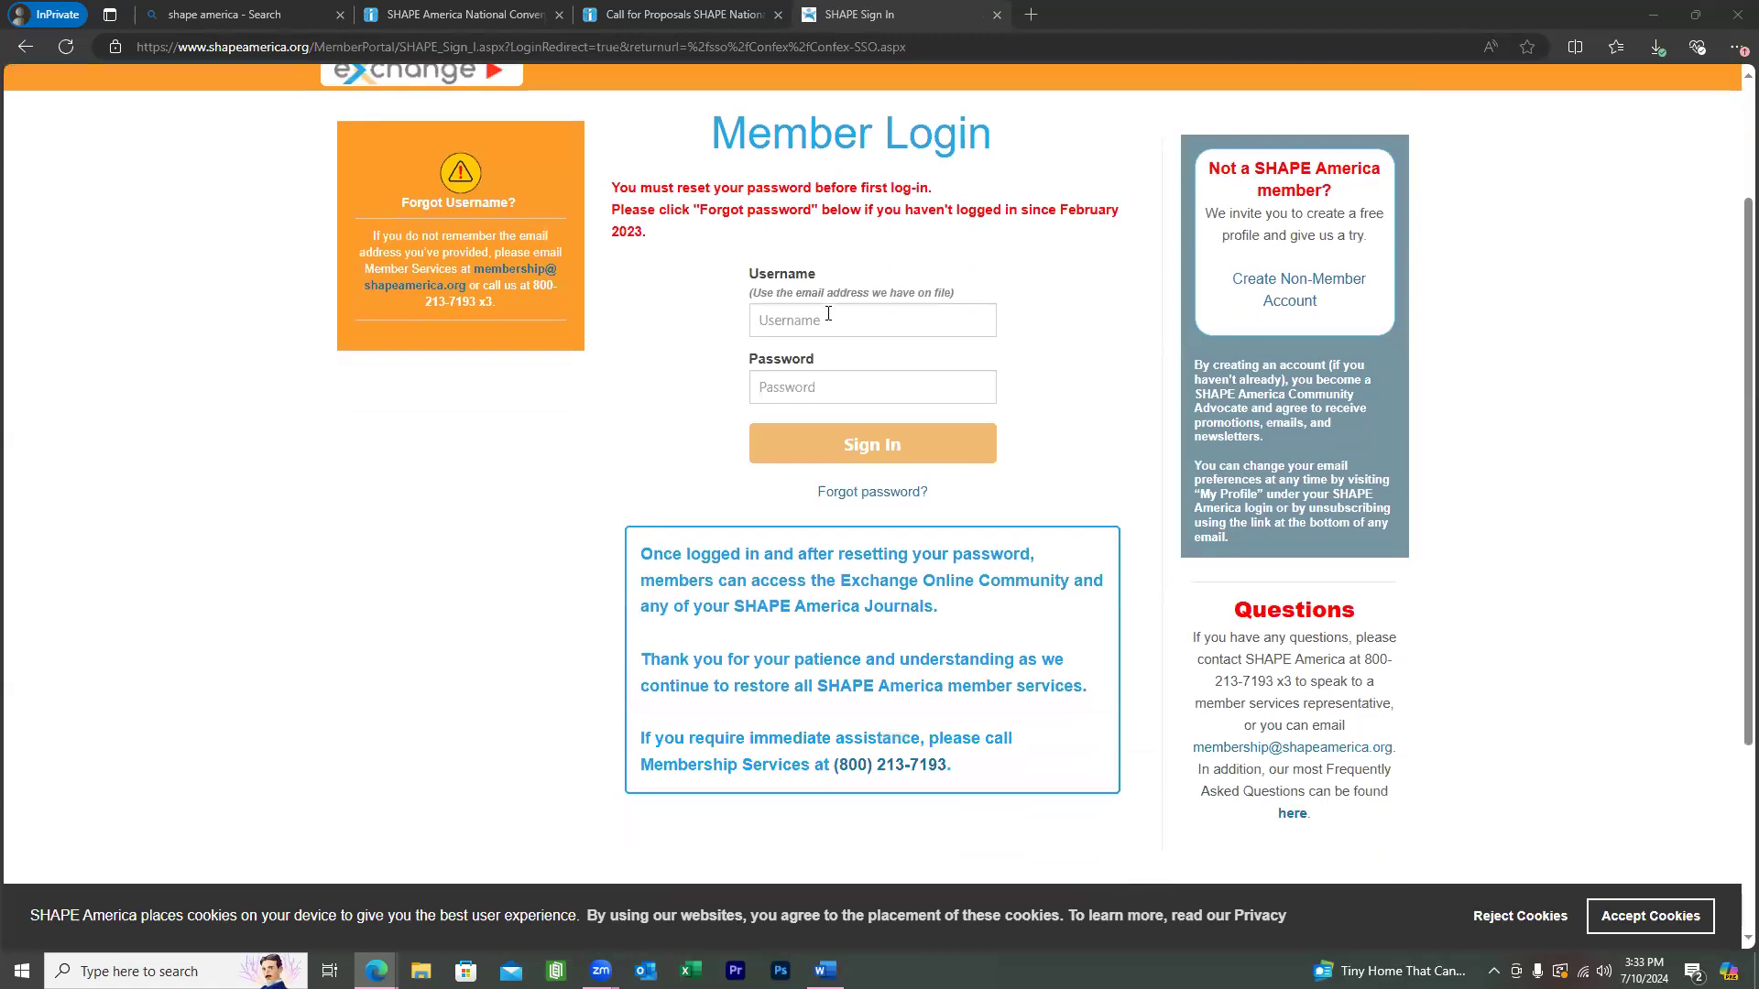
left_click(828, 314)
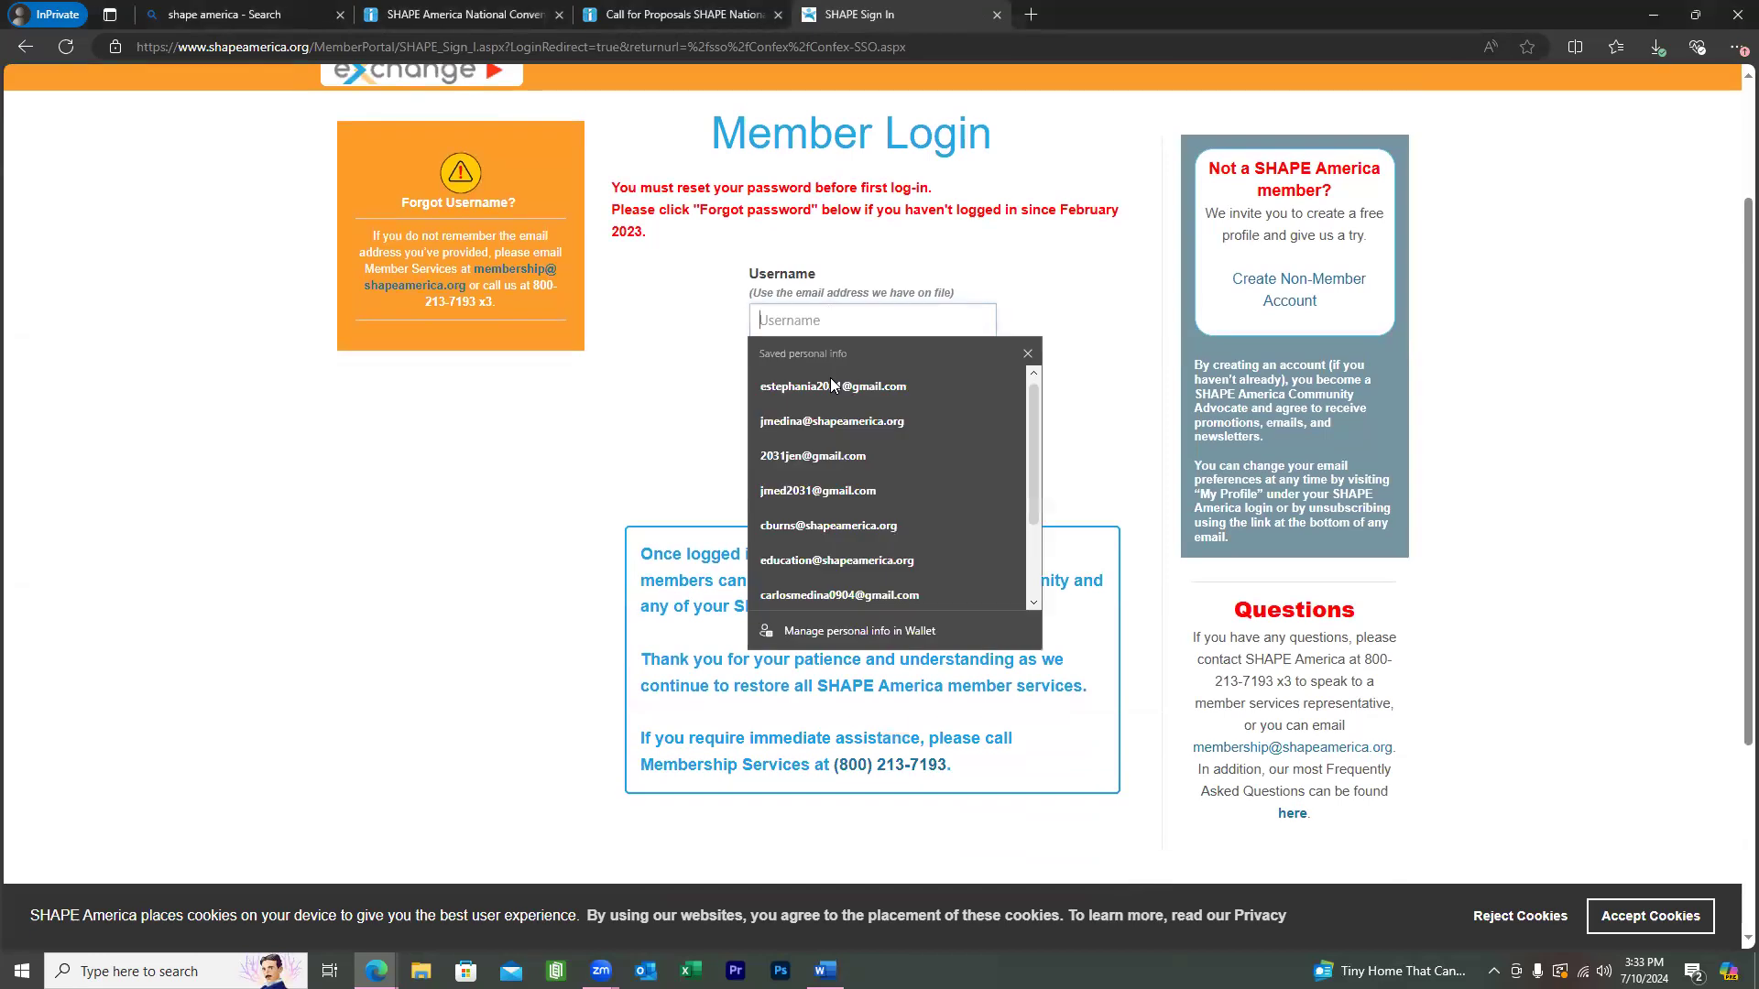
left_click(831, 386)
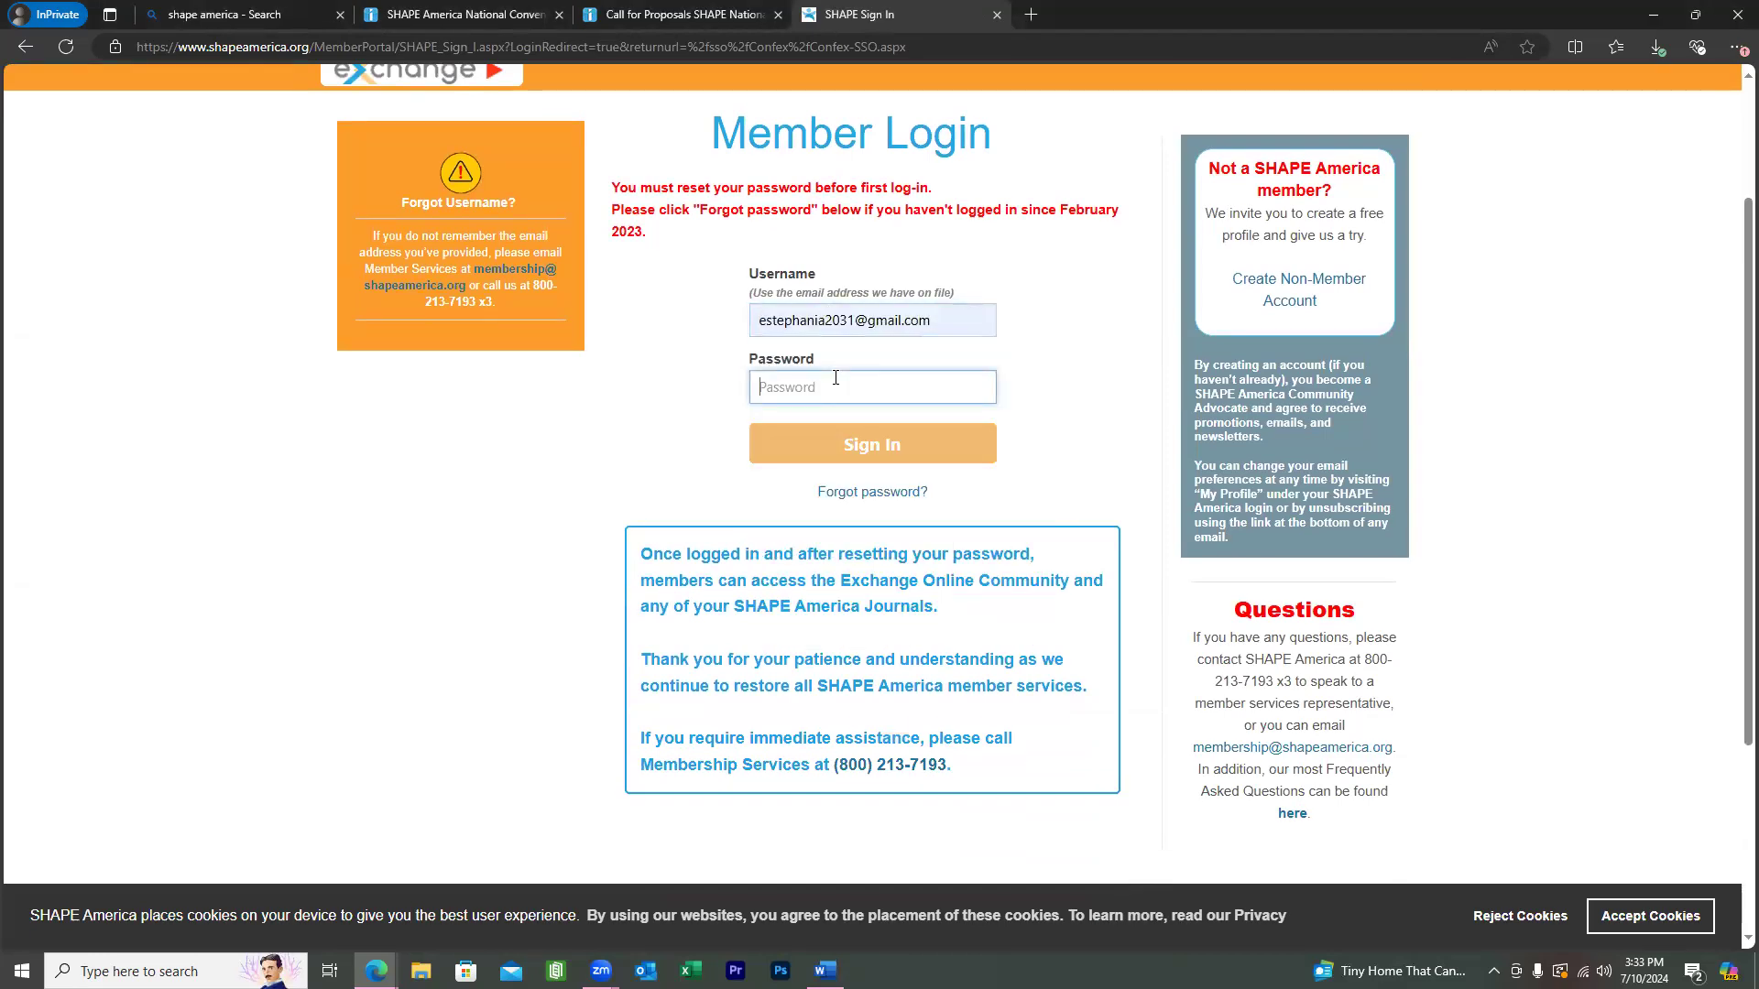
type("•••••••••••")
scroll(1068, 393, "down", 1)
scroll(1079, 405, "up", 1)
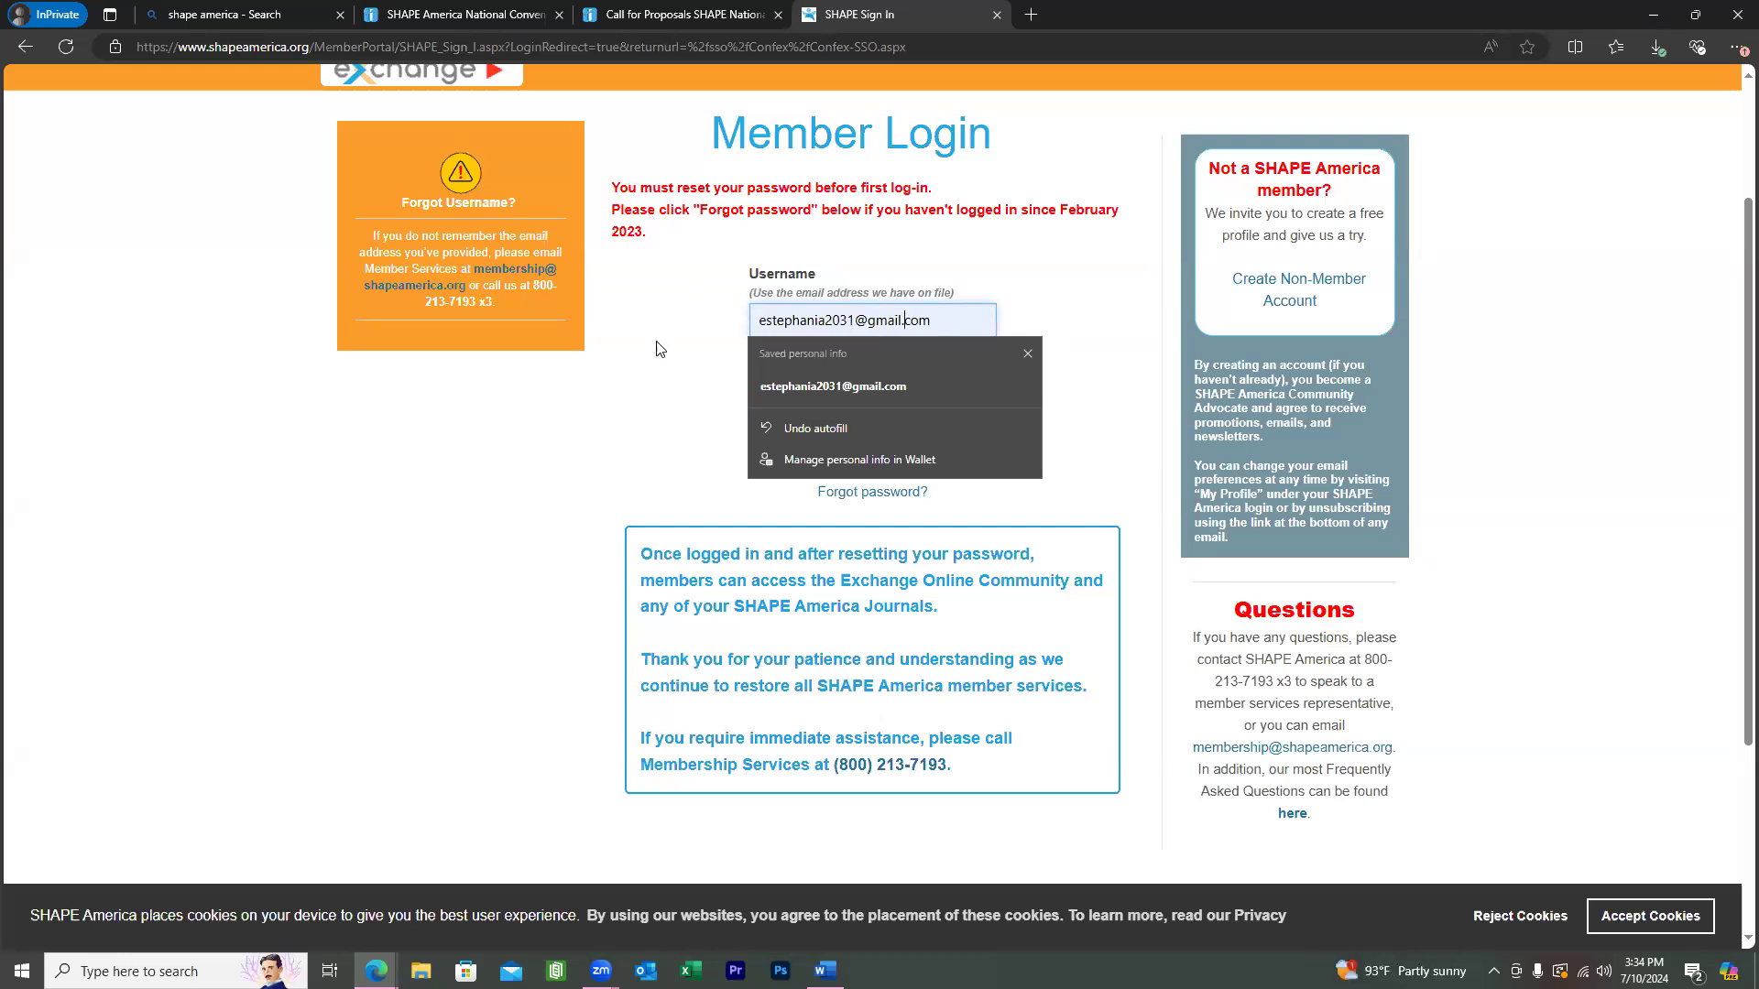
left_click(652, 431)
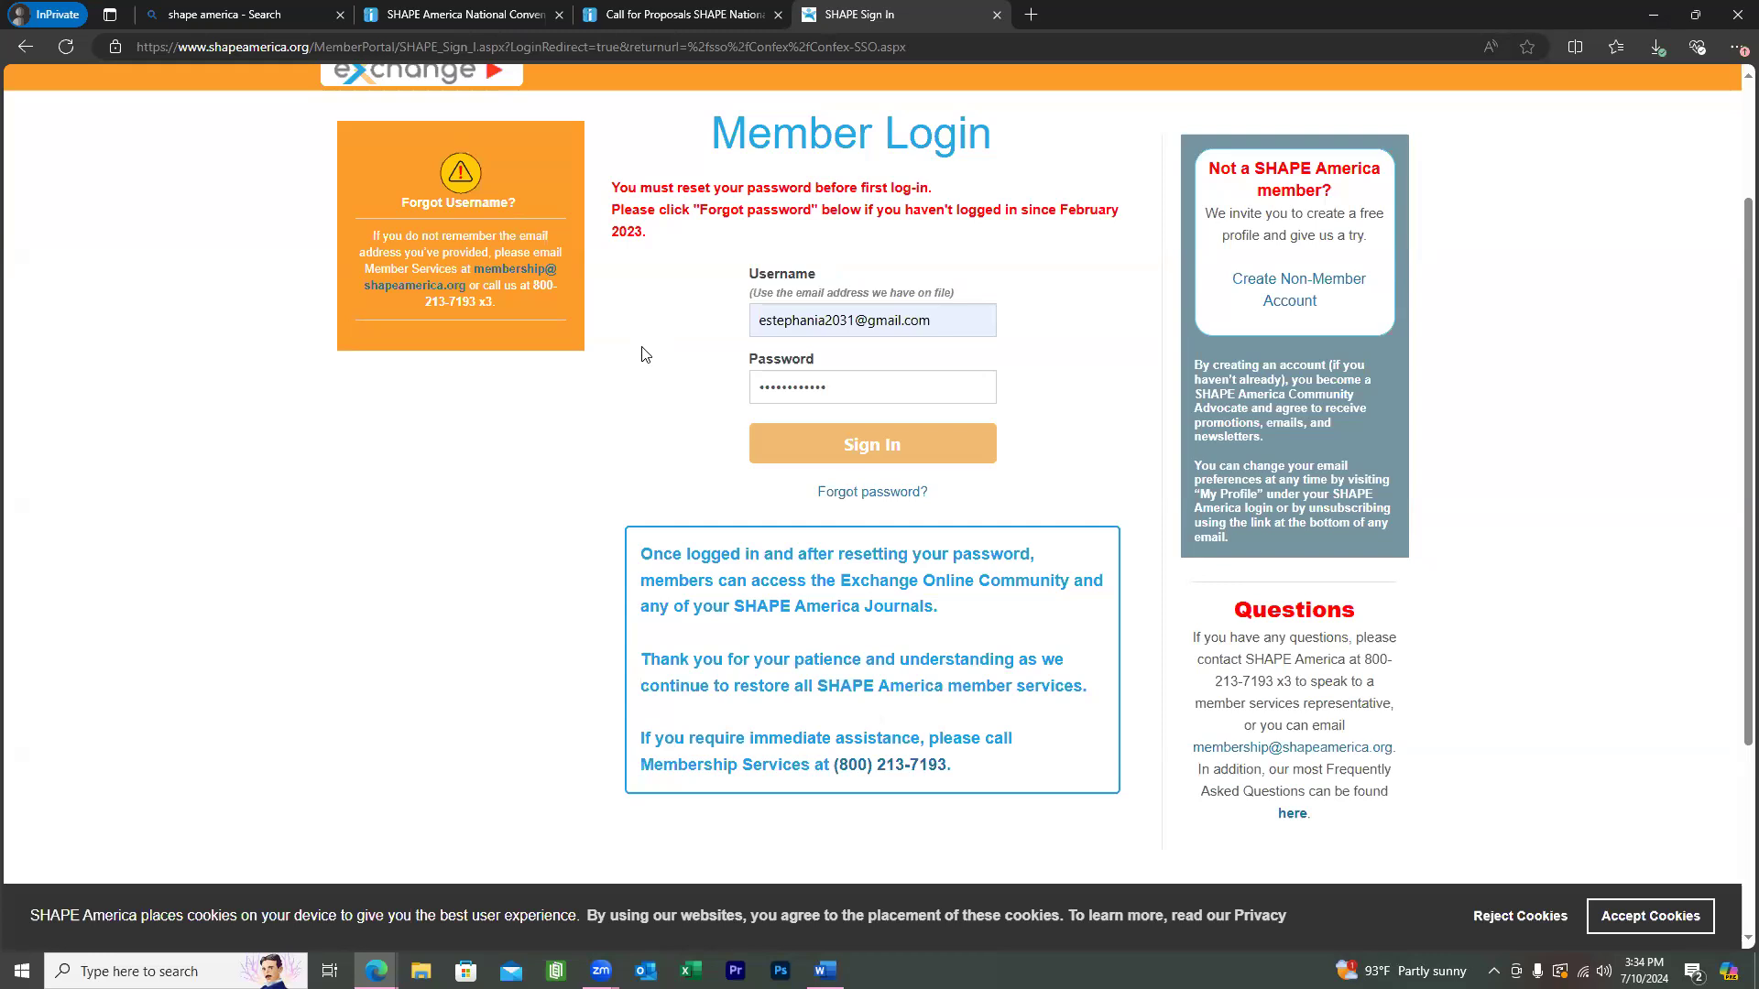
Sign in and agree to the Terms and Conditions on the abstract submission form.
left_click(847, 450)
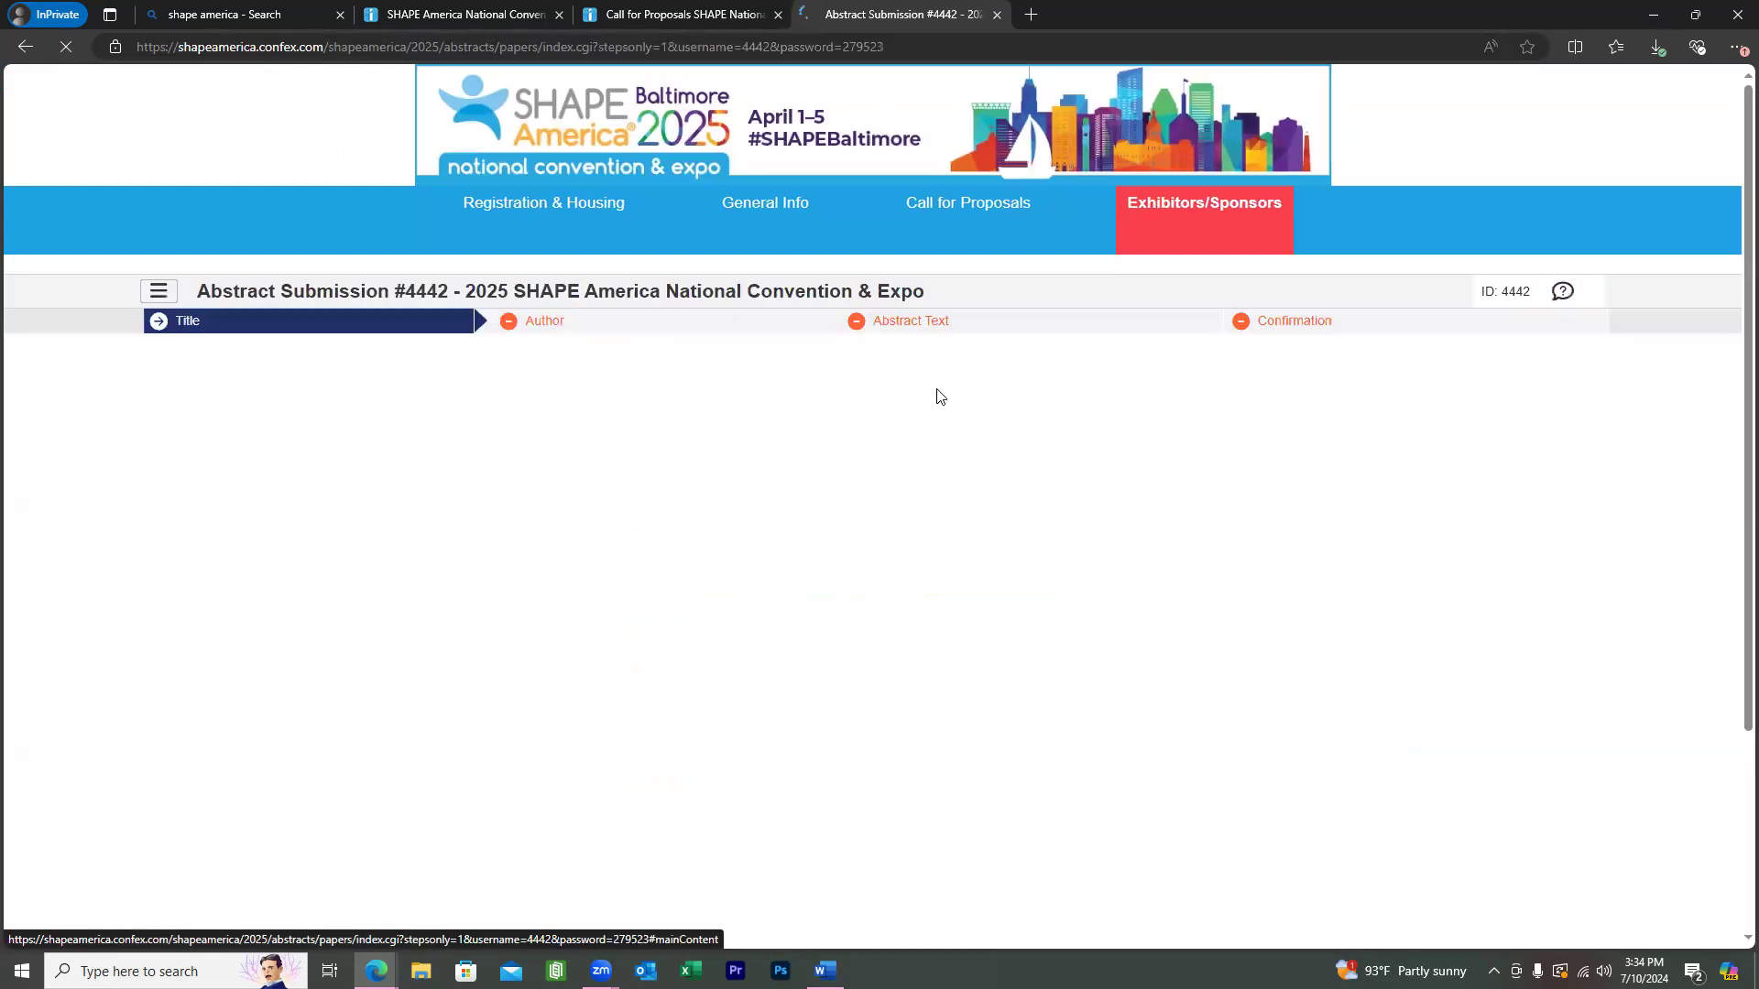
scroll(937, 390, "down", 1)
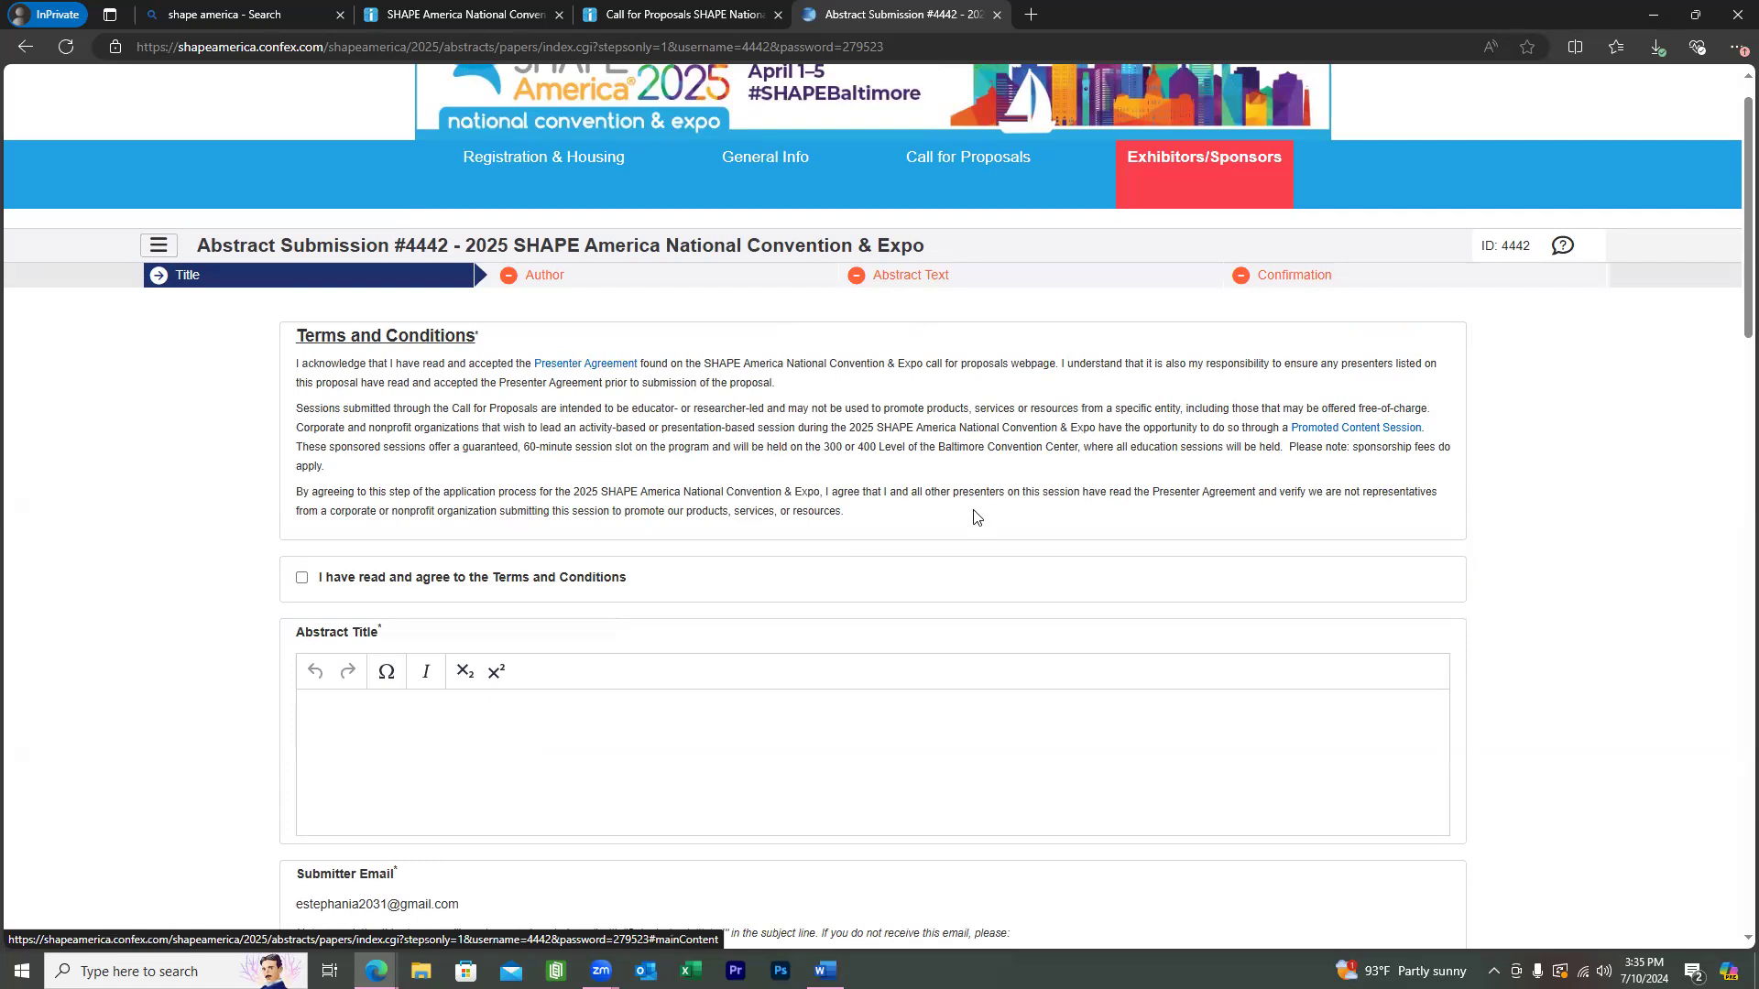
scroll(971, 519, "down", 1)
scroll(933, 517, "down", 1)
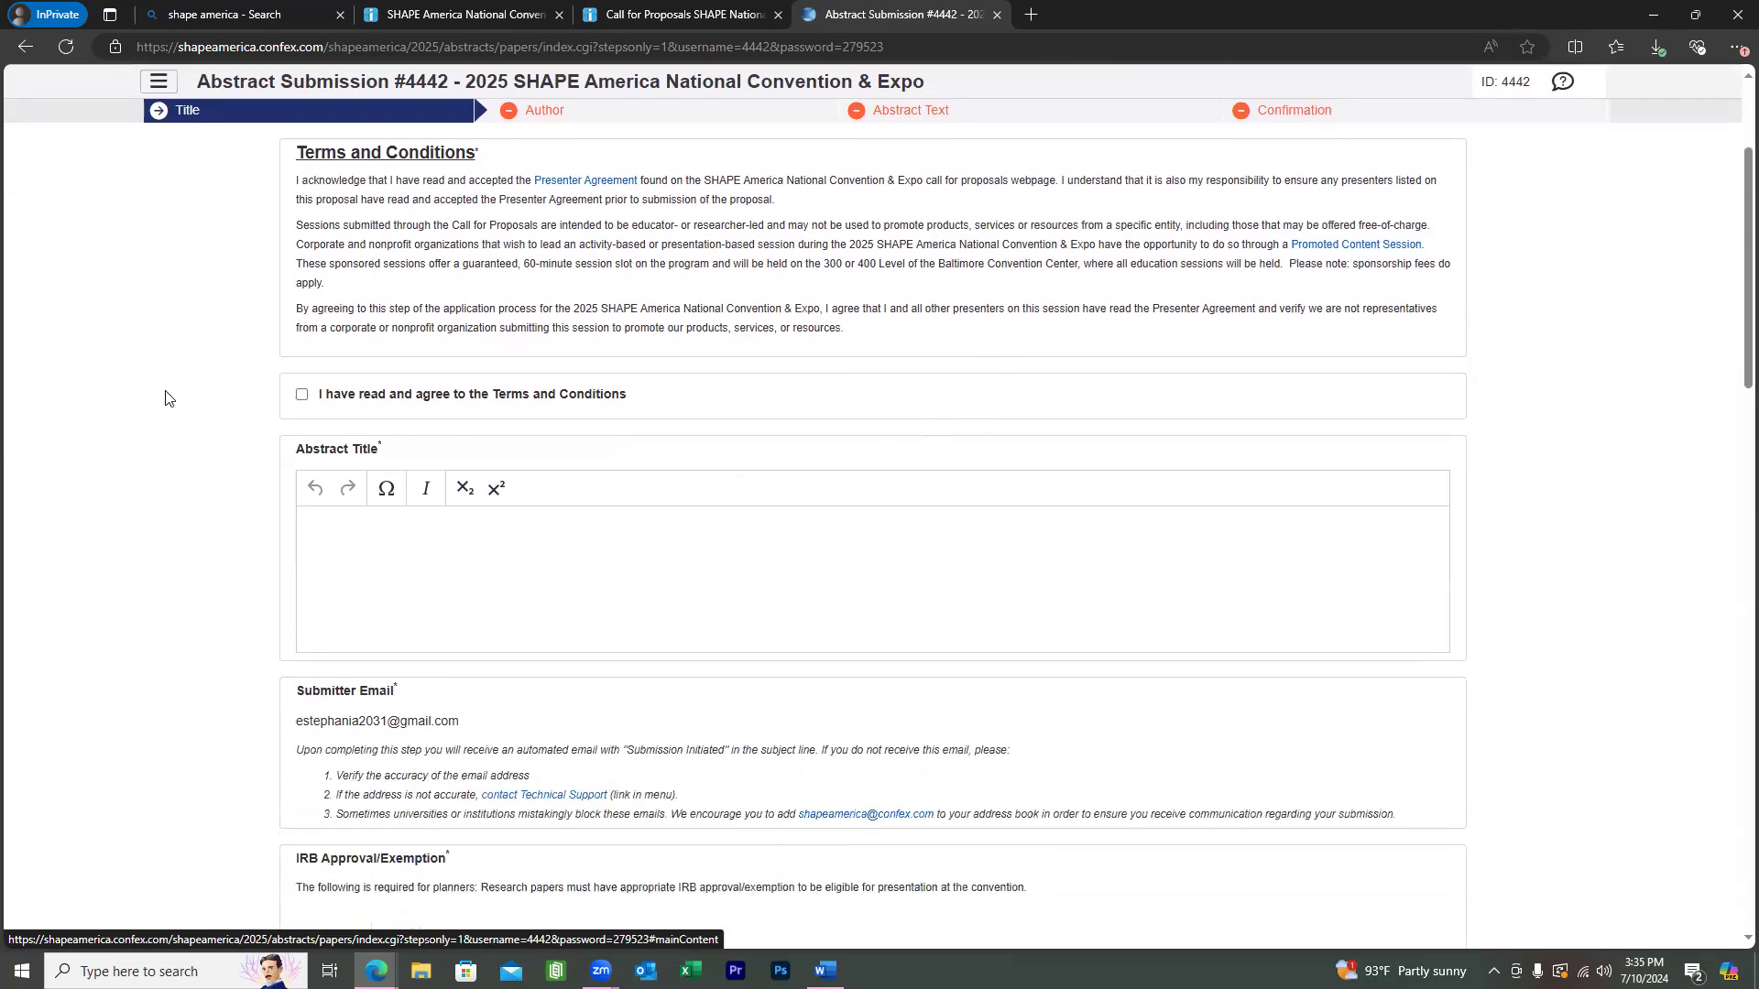
left_click(303, 396)
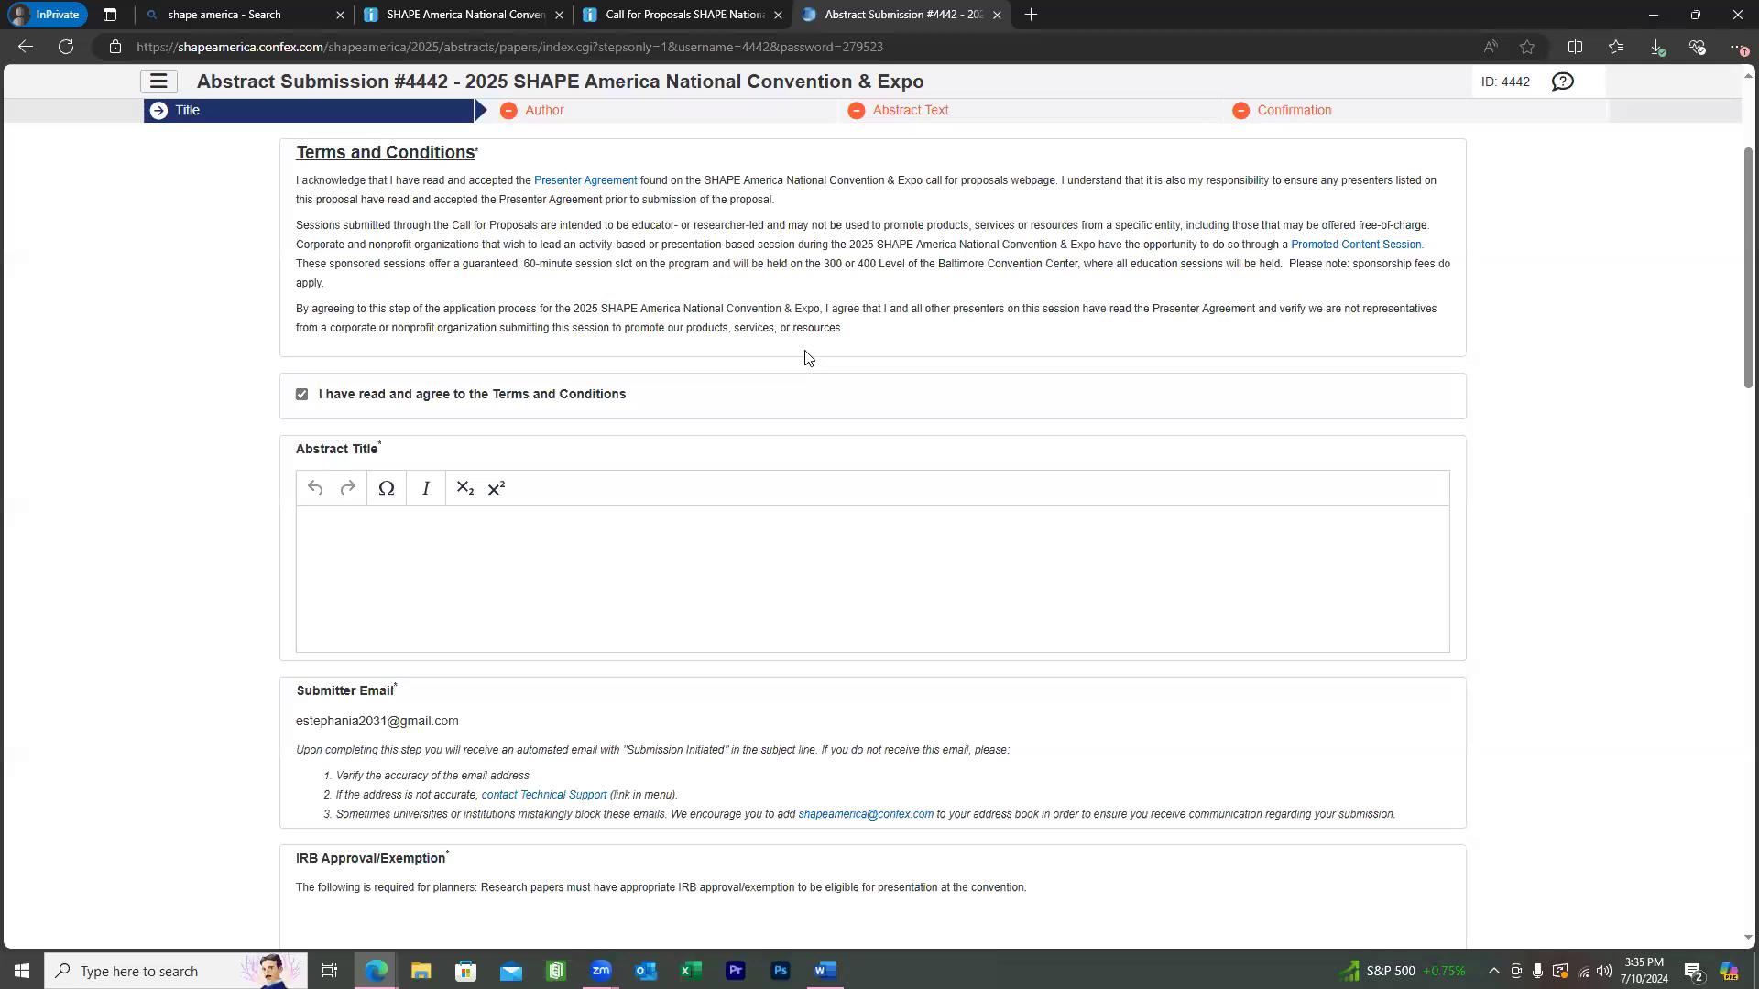
scroll(806, 357, "down", 1)
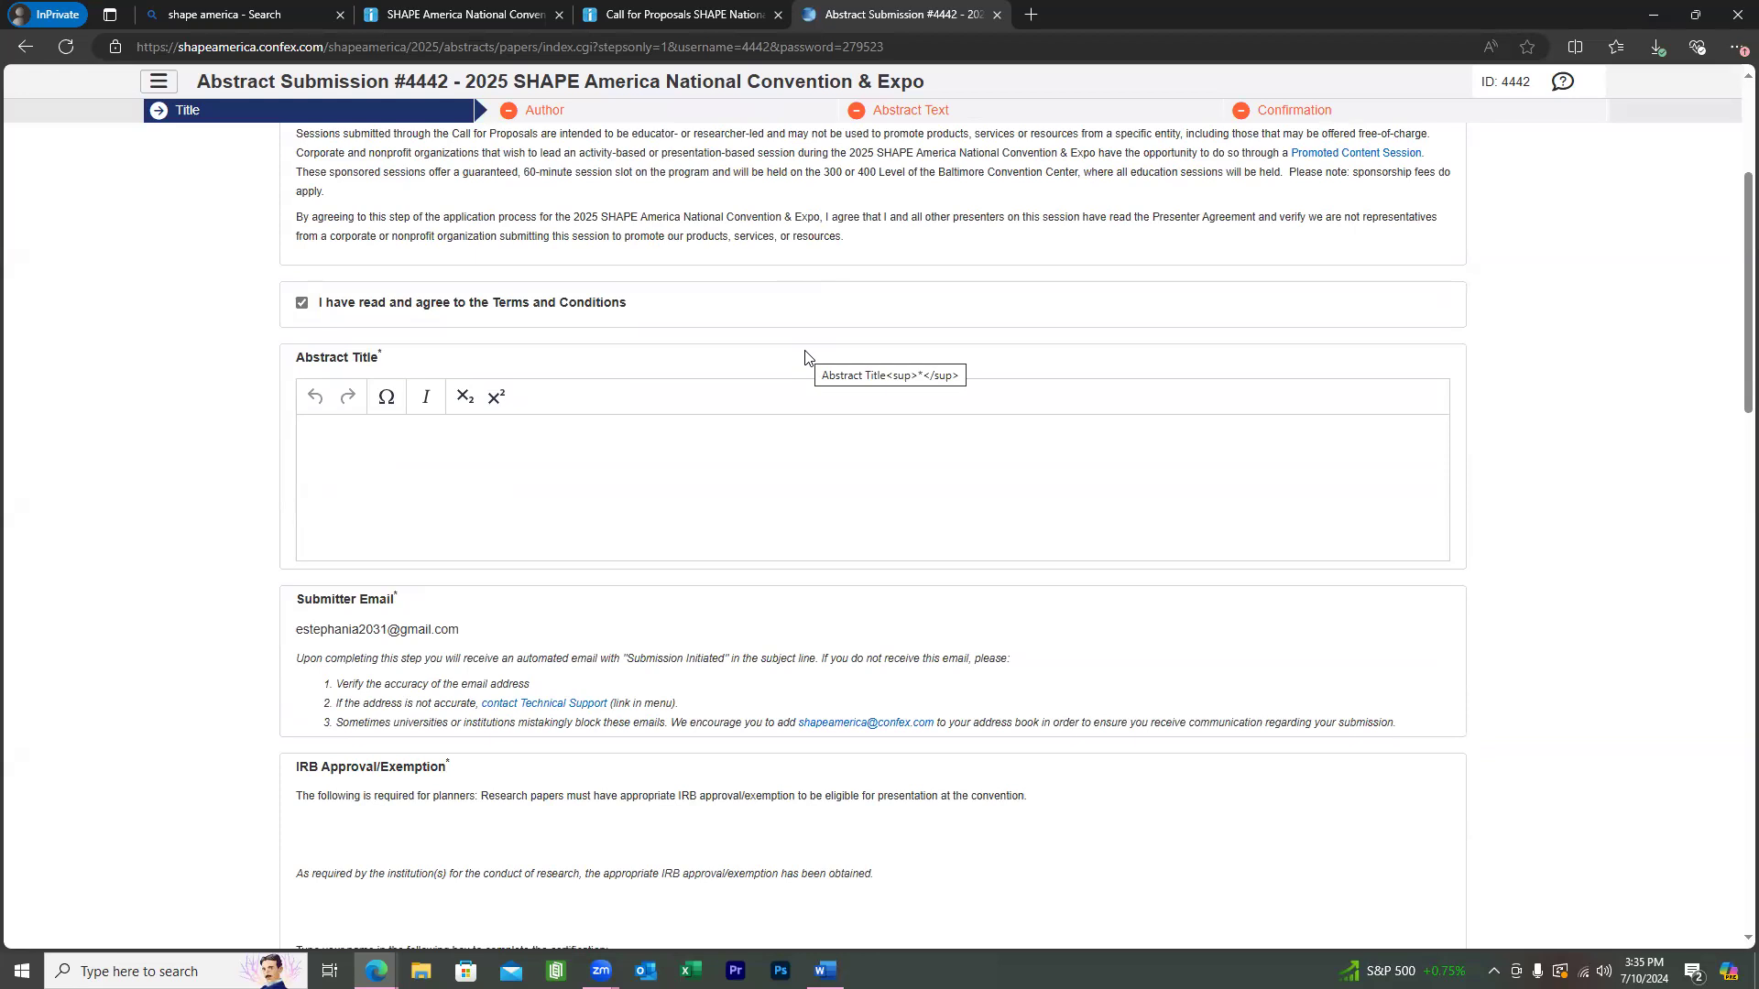
Enter the abstract title 'Abstract Testing title video' and move to the IRB certification name box.
left_click(838, 436)
type("Abstr")
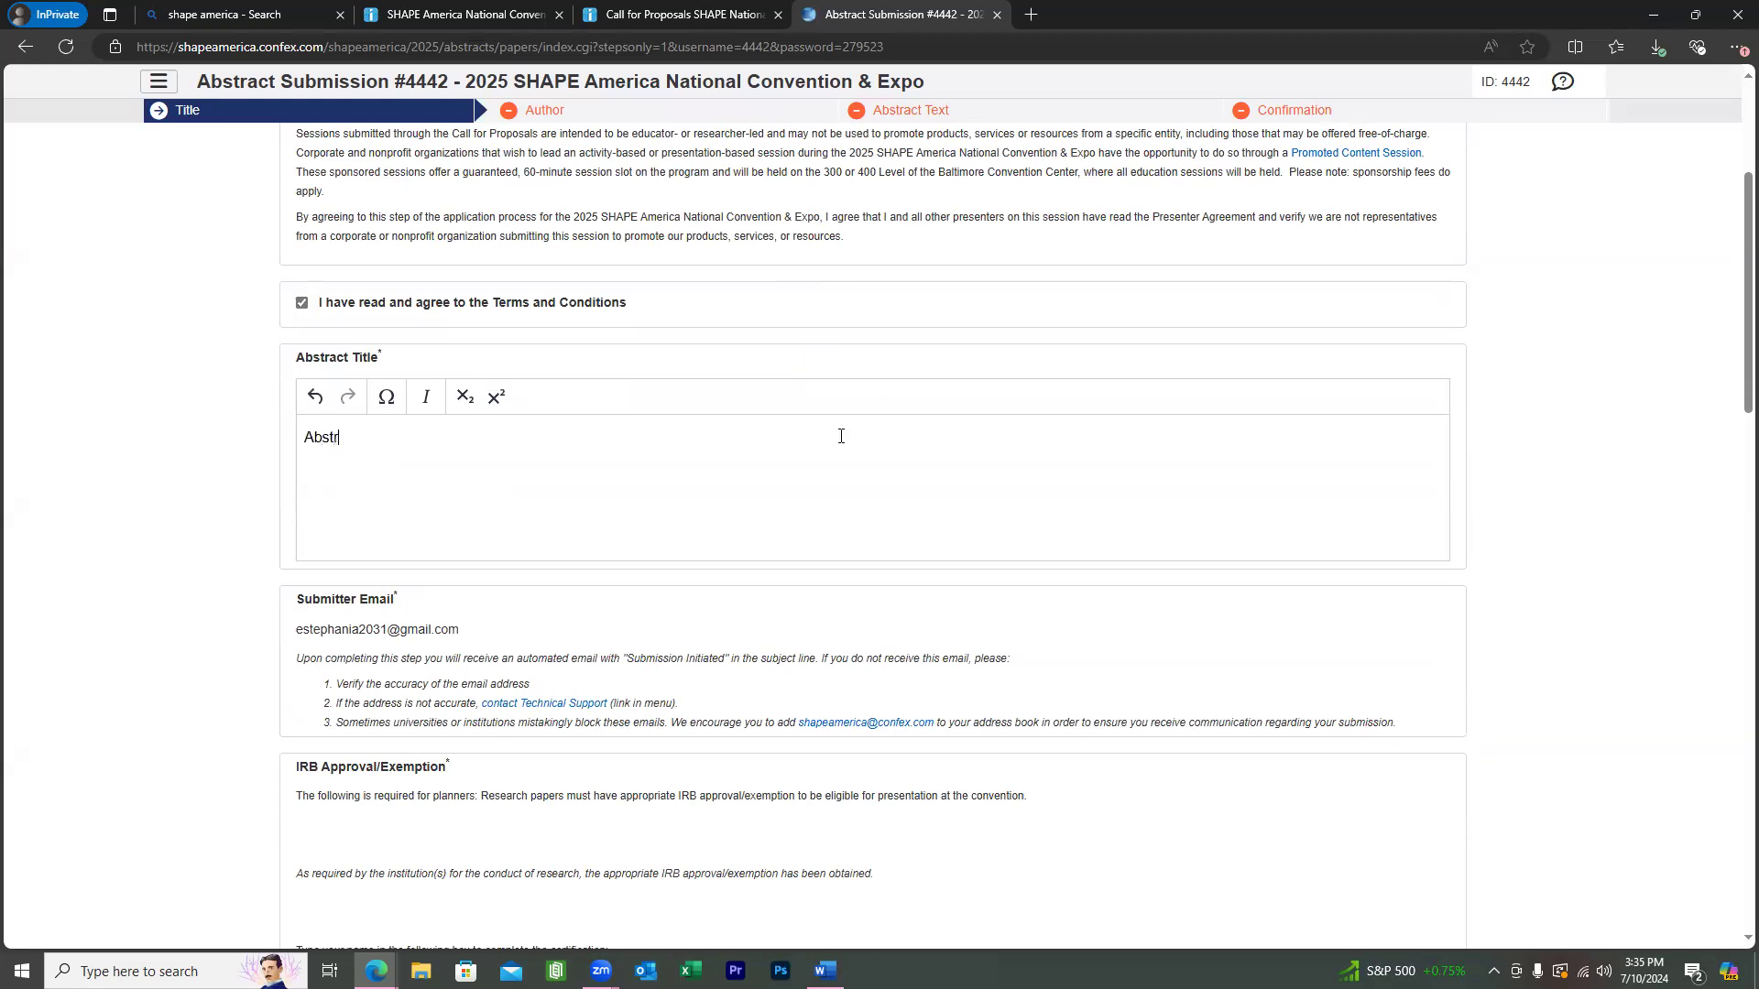
type("act Testing title video")
scroll(840, 437, "down", 2)
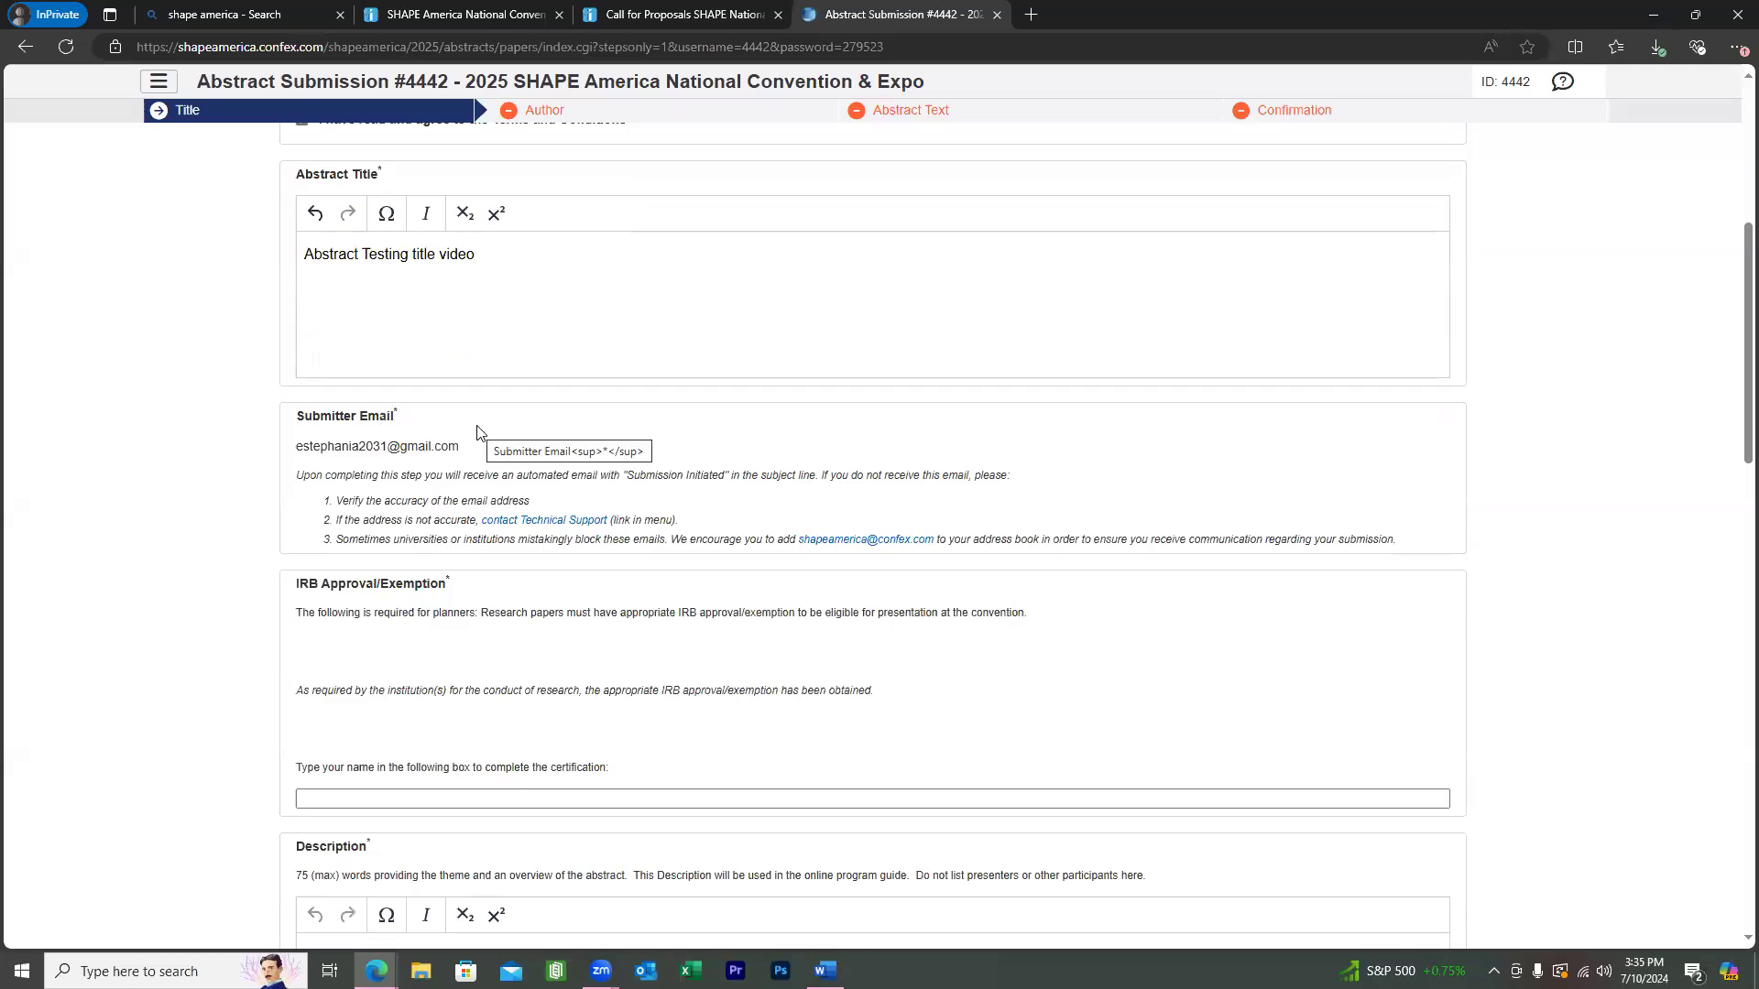
scroll(477, 431, "down", 1)
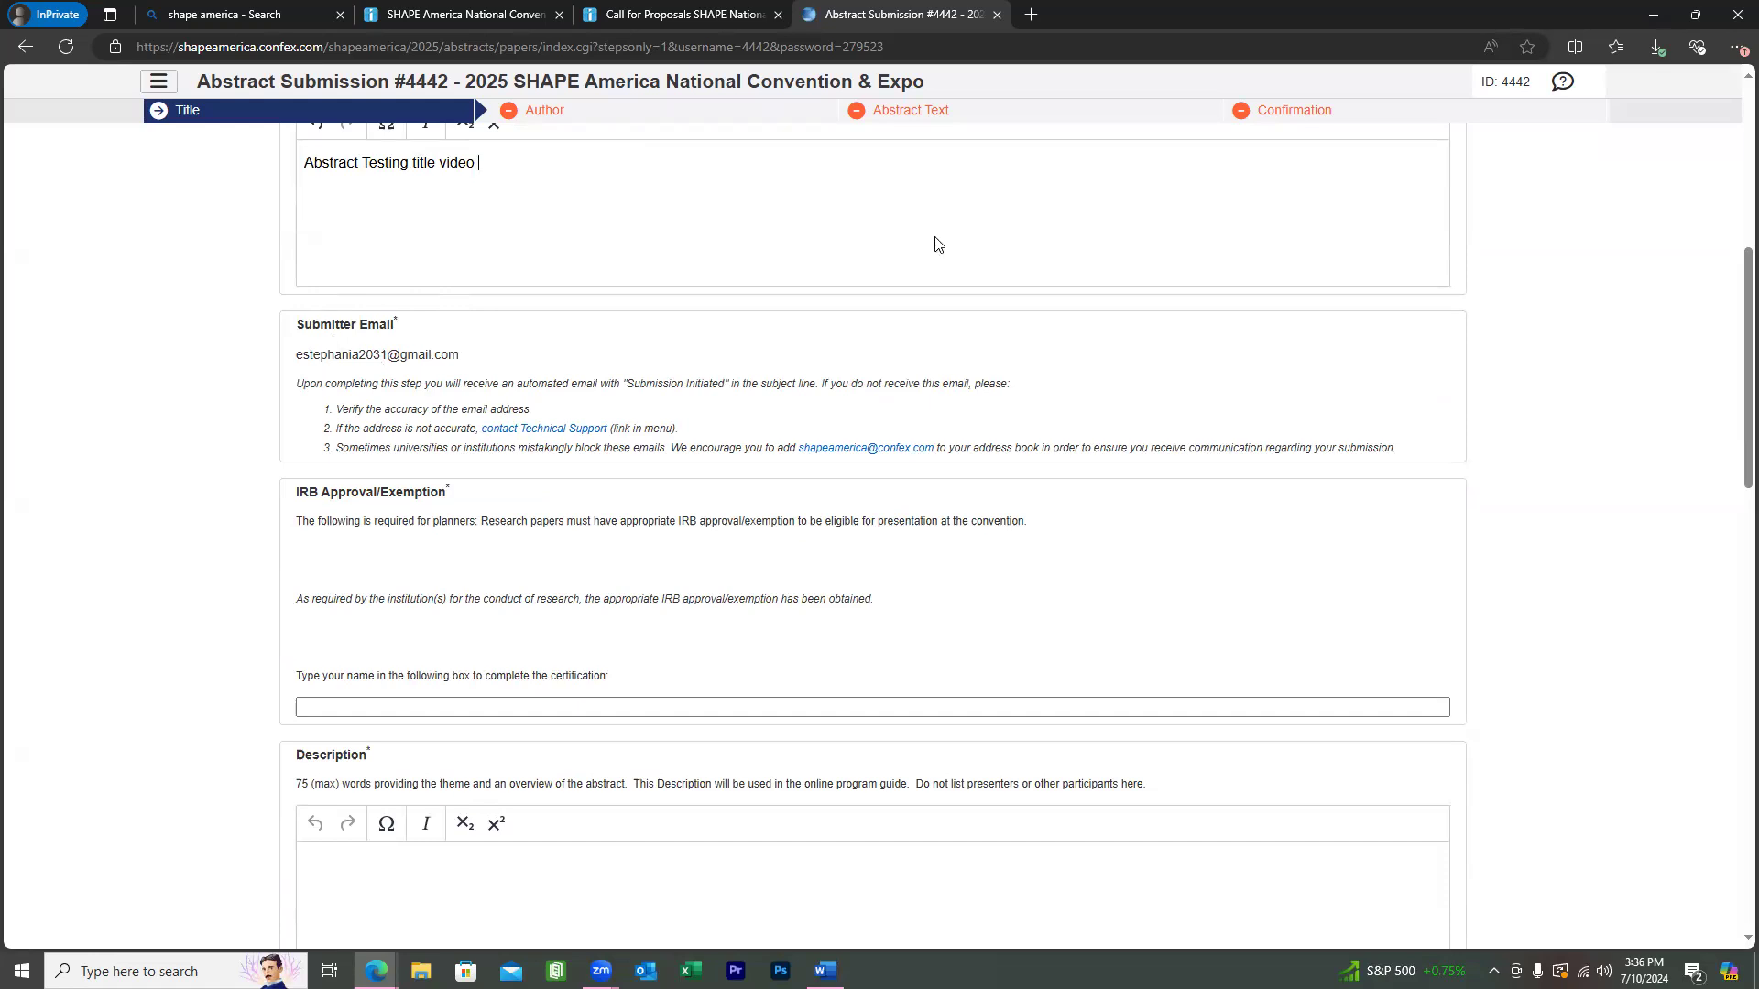
scroll(884, 353, "down", 2)
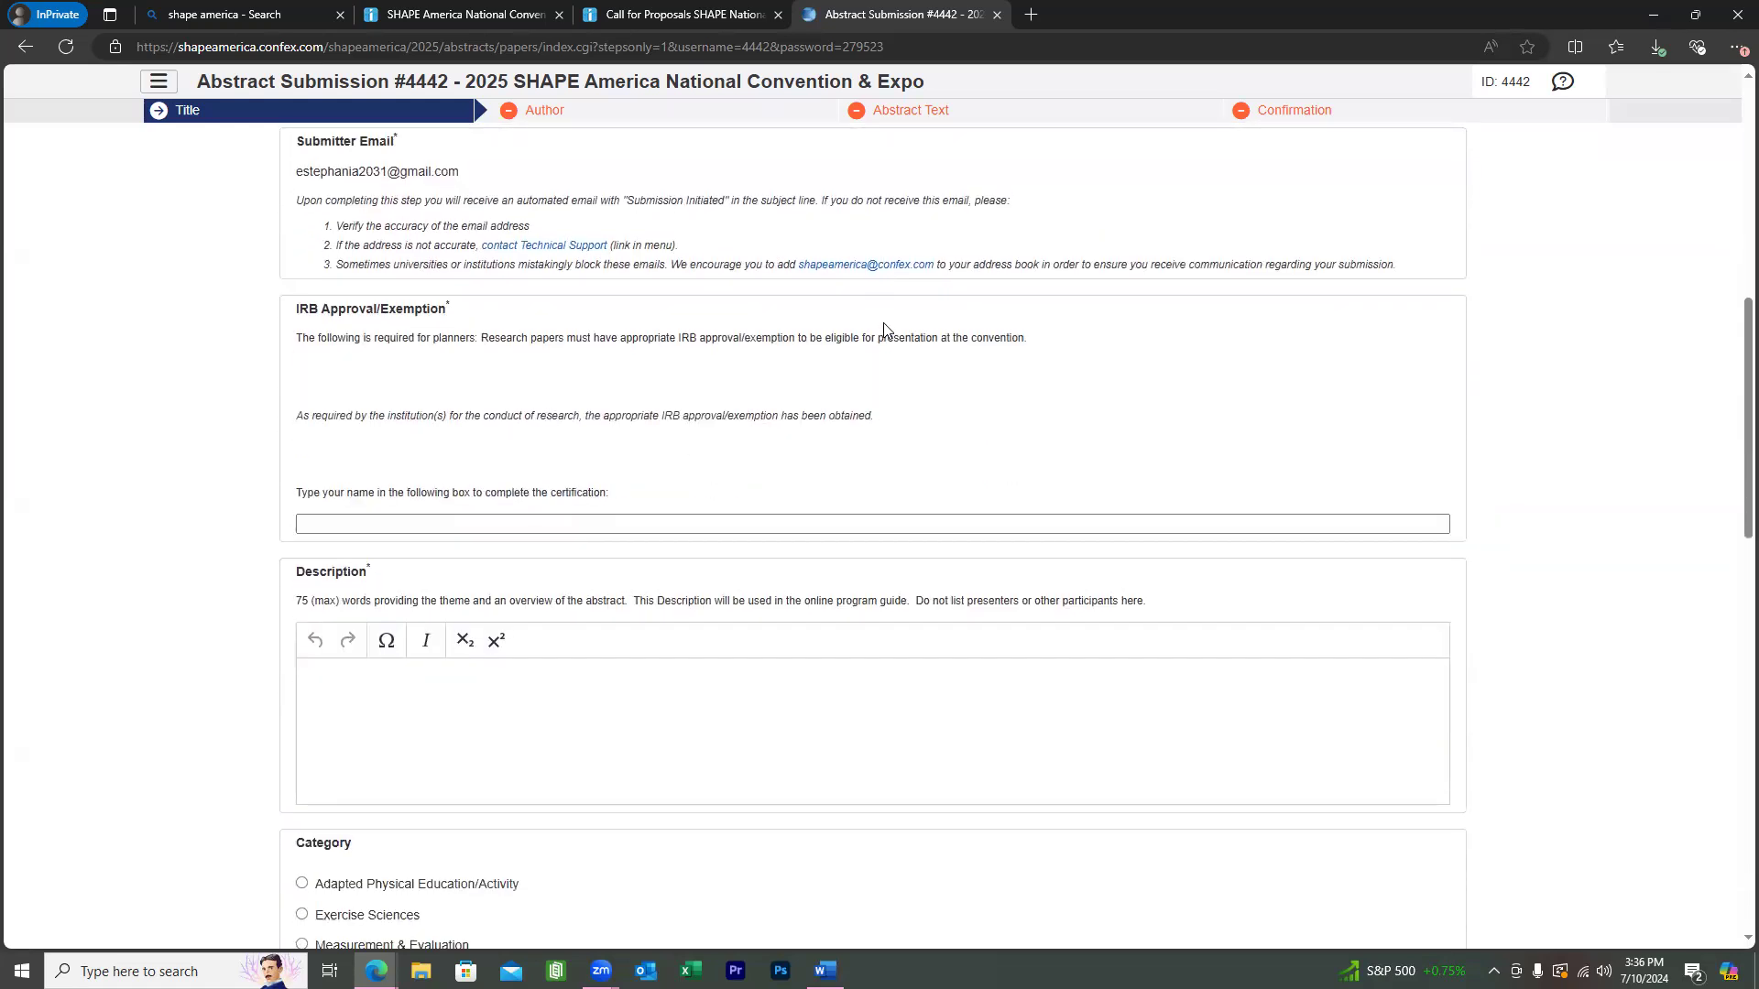
left_click(780, 524)
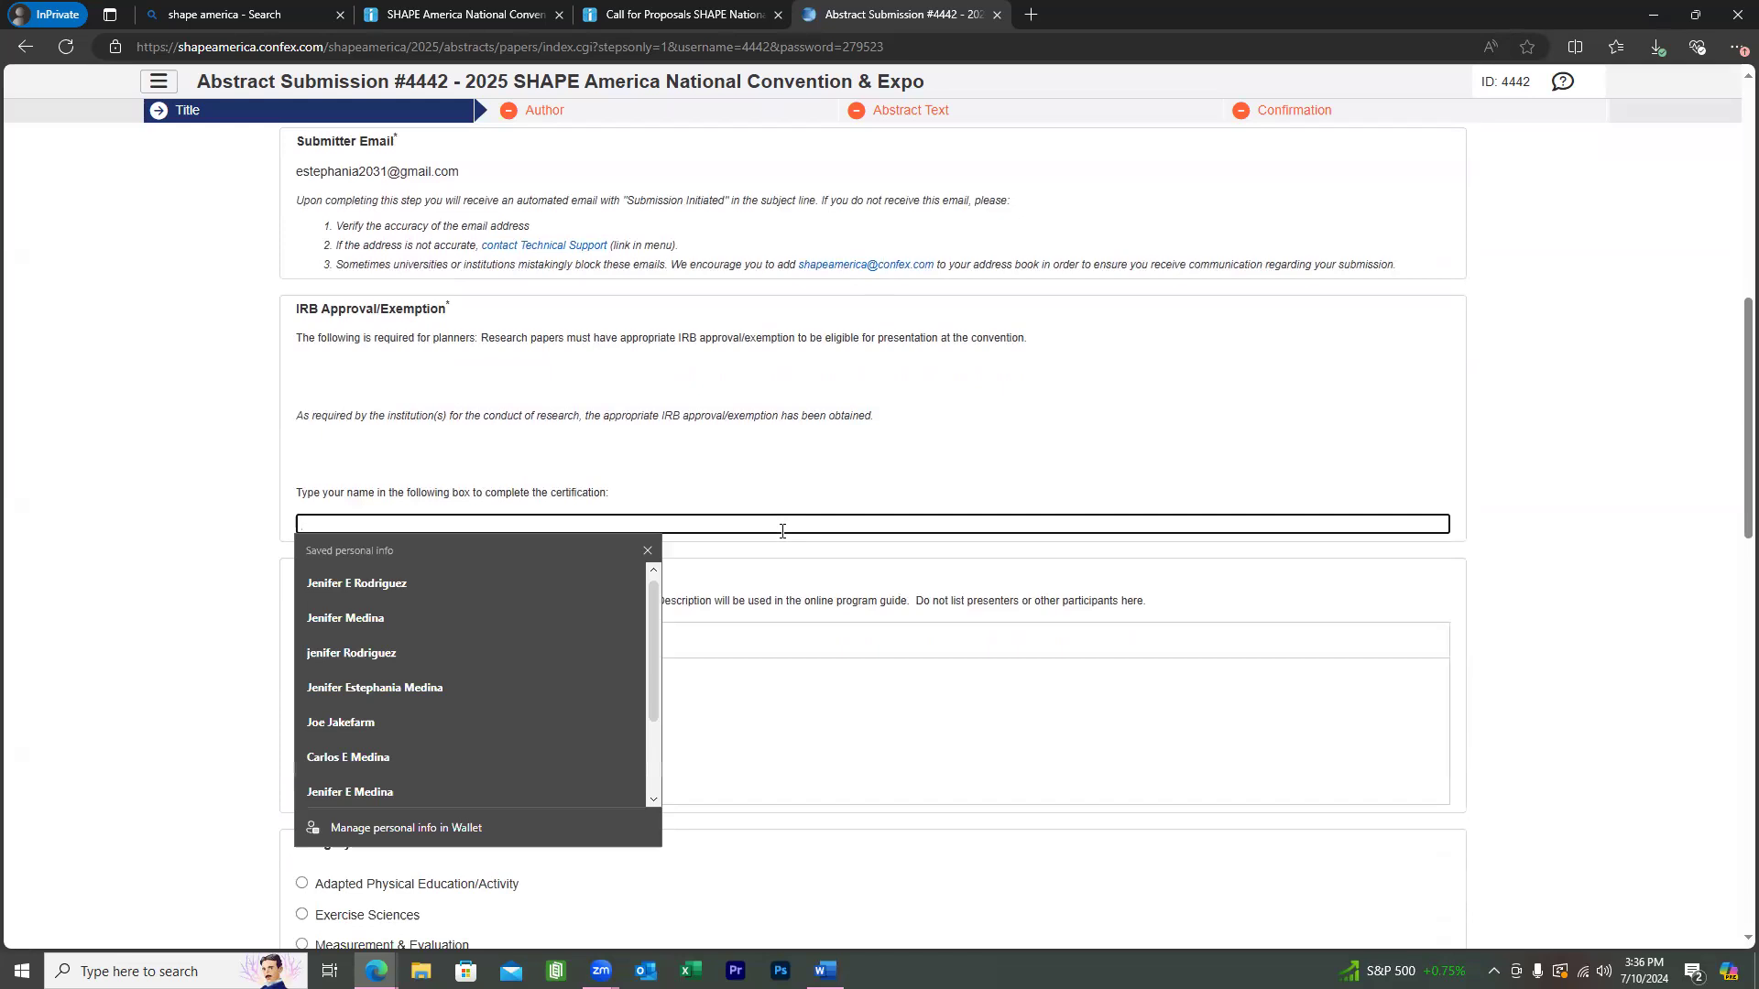
left_click(896, 499)
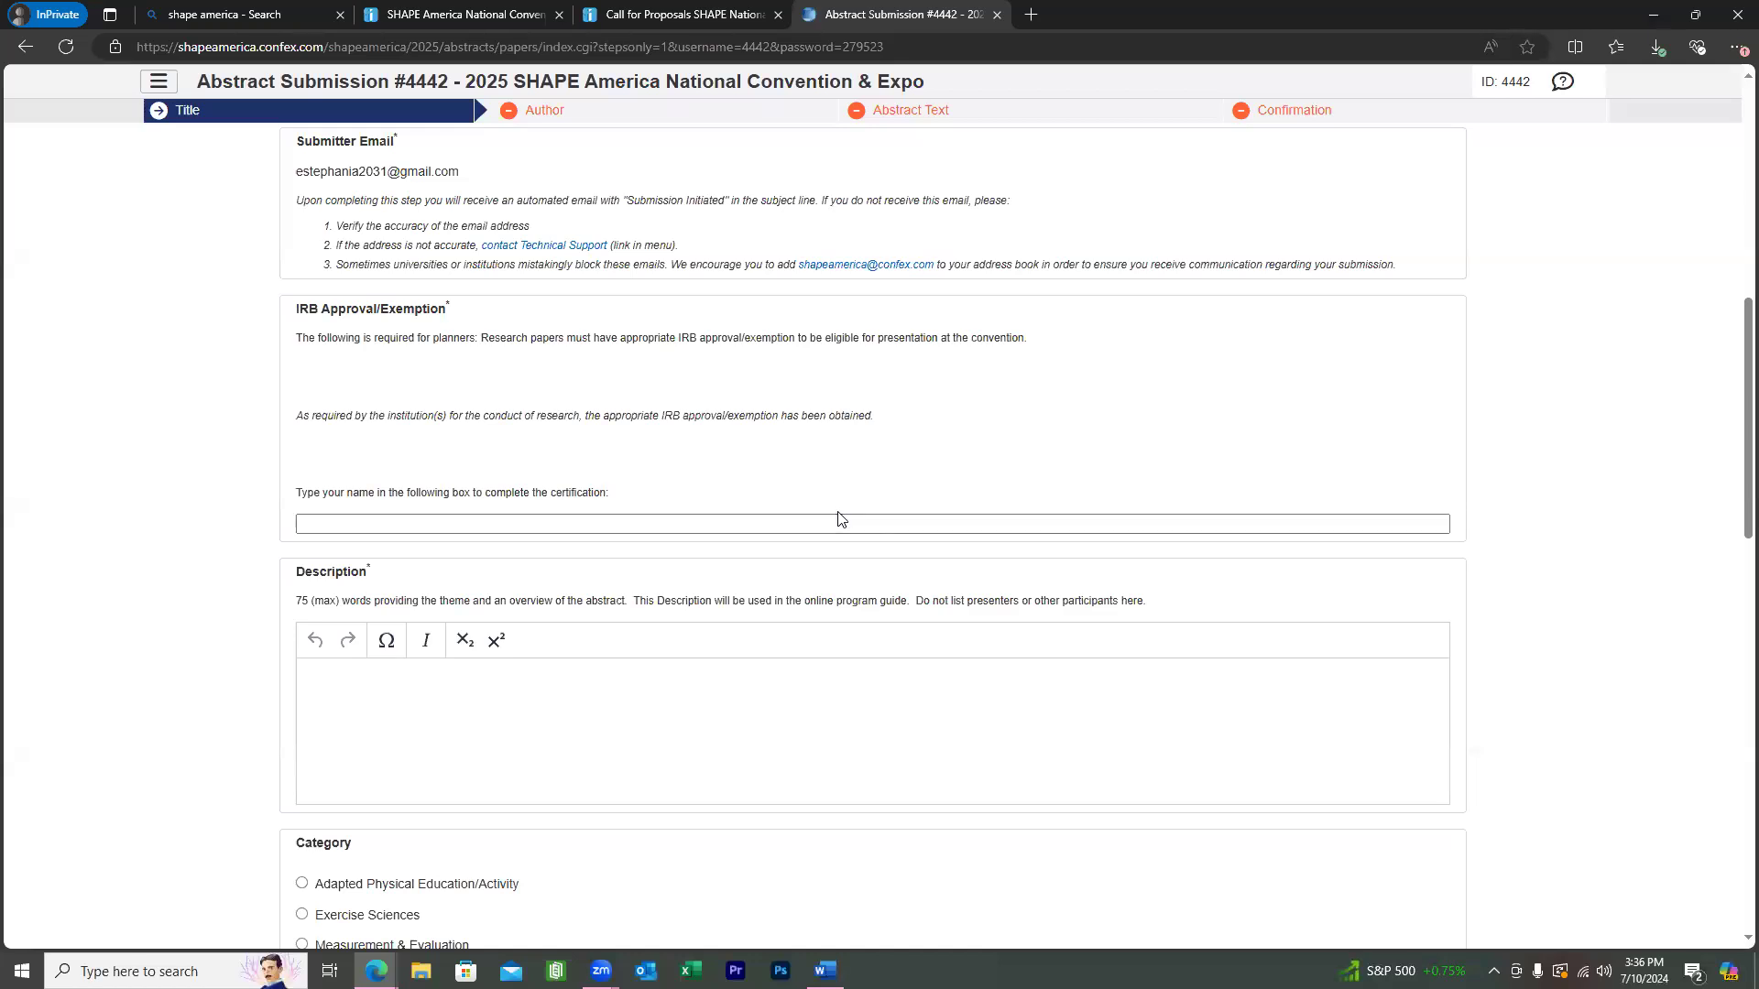
Autofill the IRB certification name box with the submitter's saved full name.
left_click(751, 519)
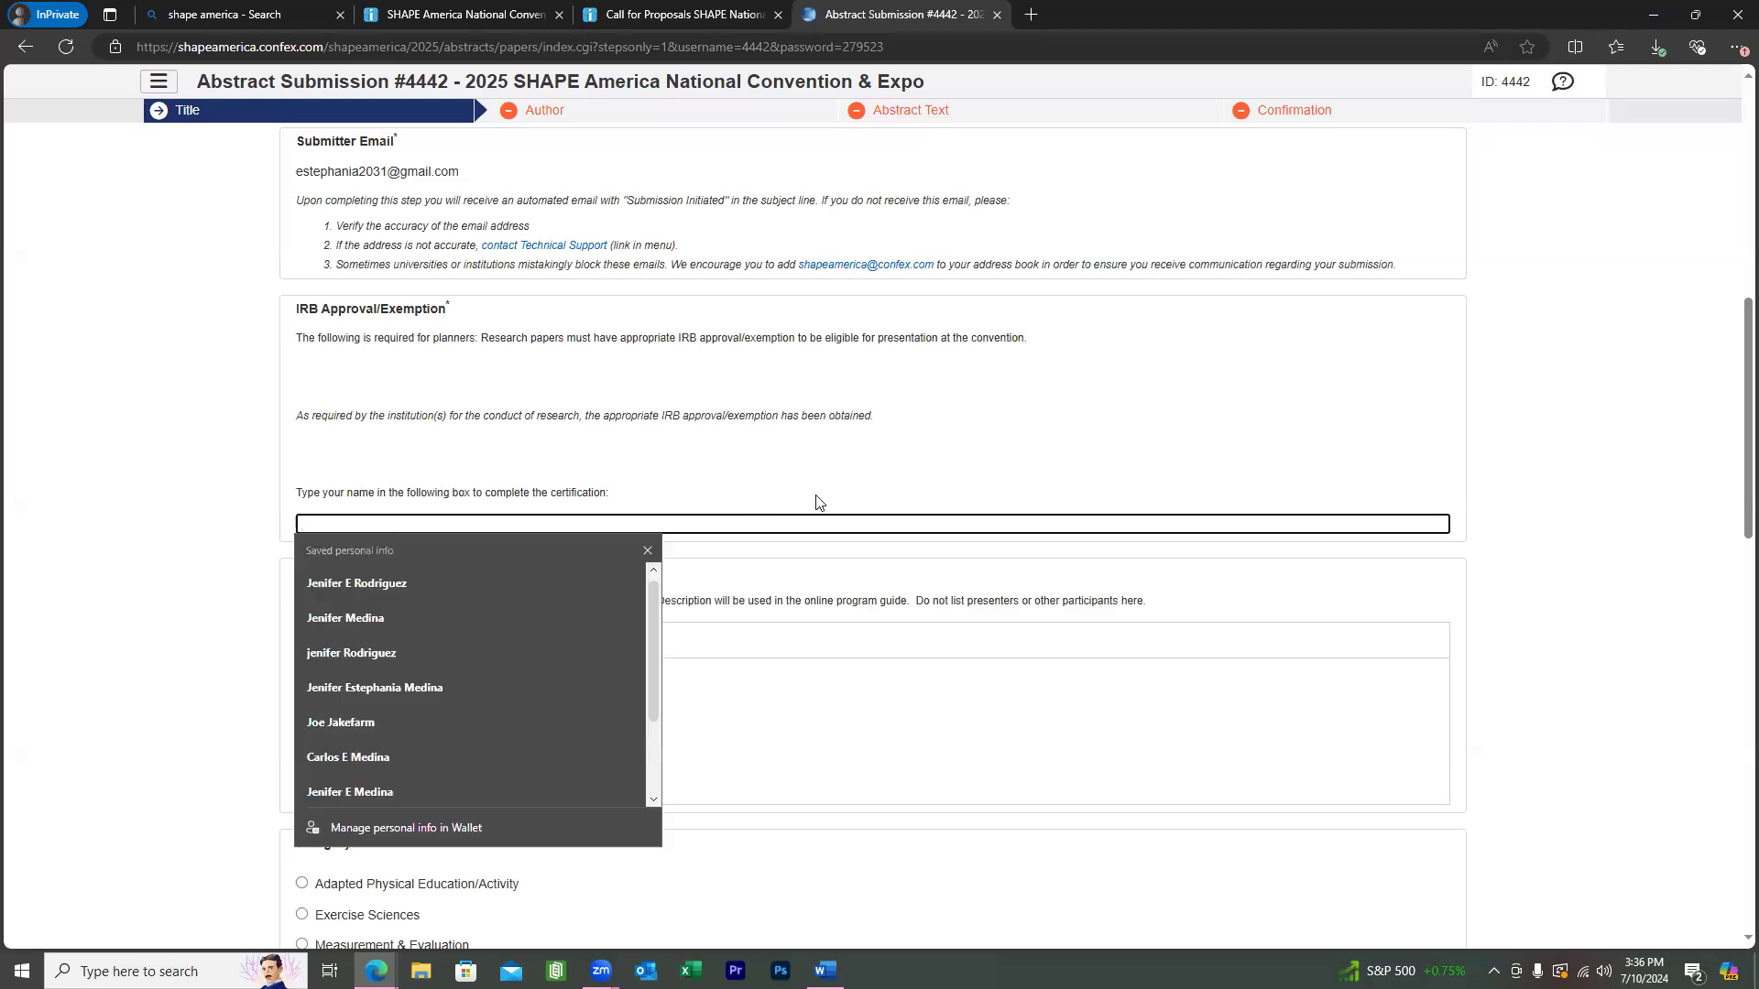
key("Down")
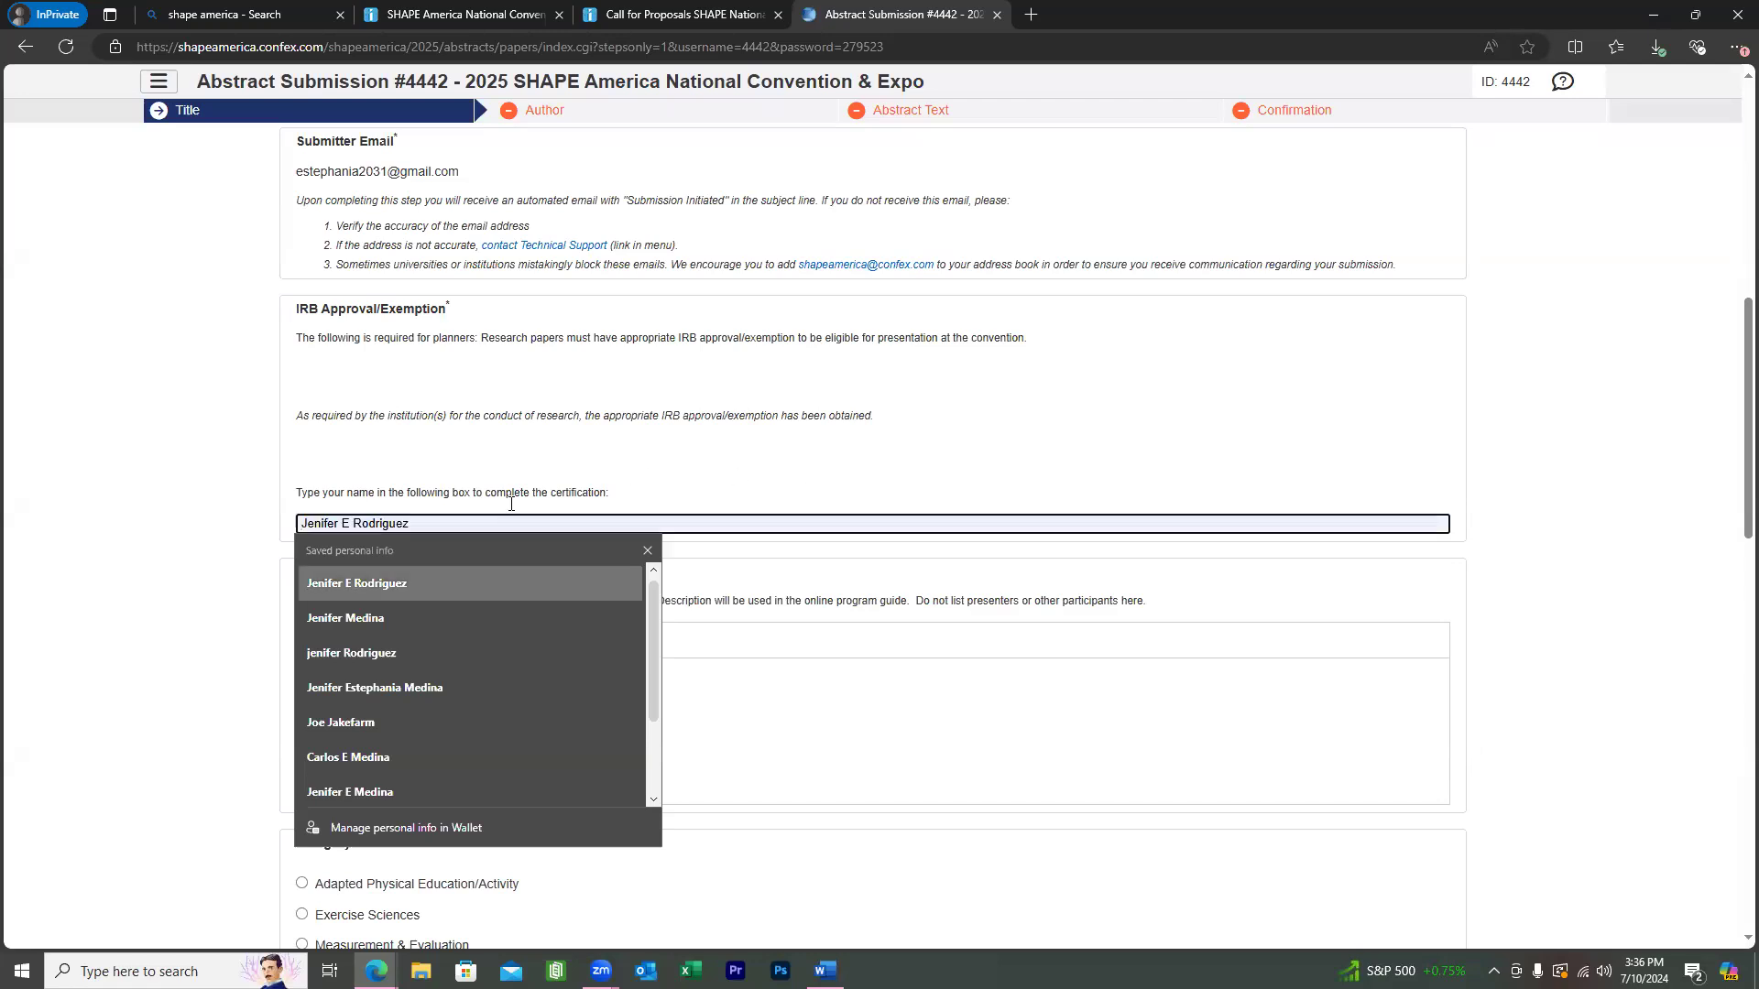
key("Down")
key("Return")
left_click(716, 520)
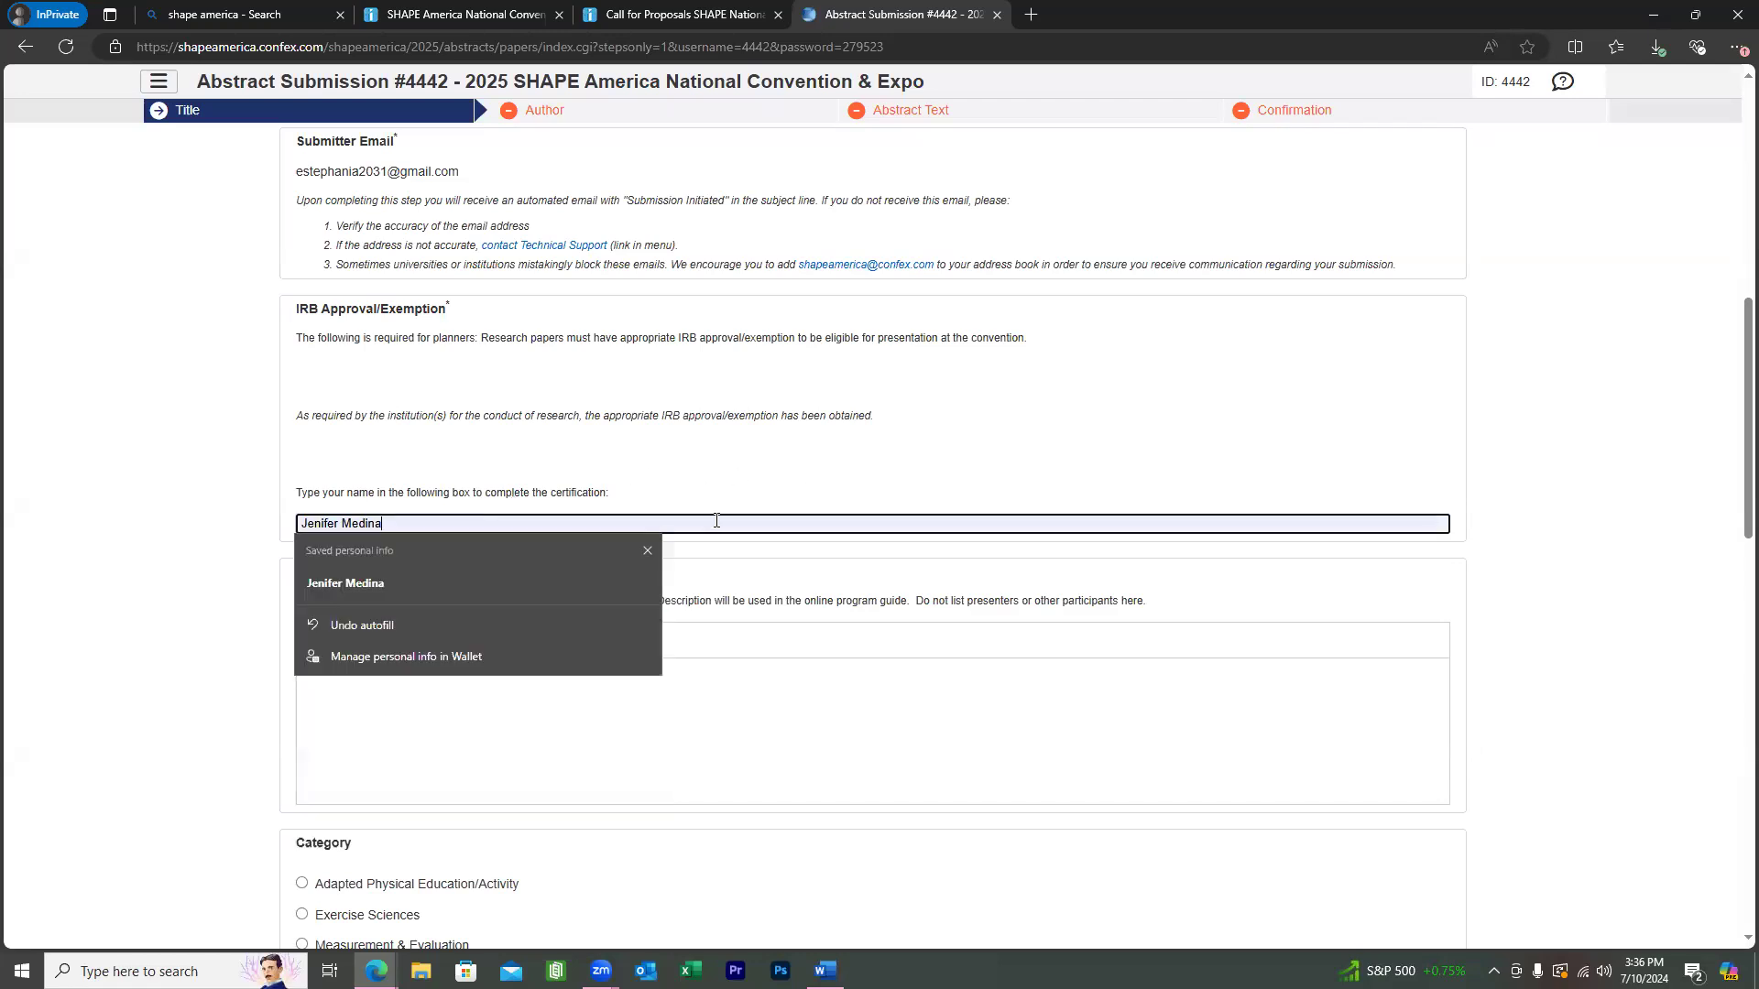
left_click(813, 468)
scroll(811, 471, "down", 2)
Enter '(test test test test)' in the Description box.
scroll(802, 466, "down", 2)
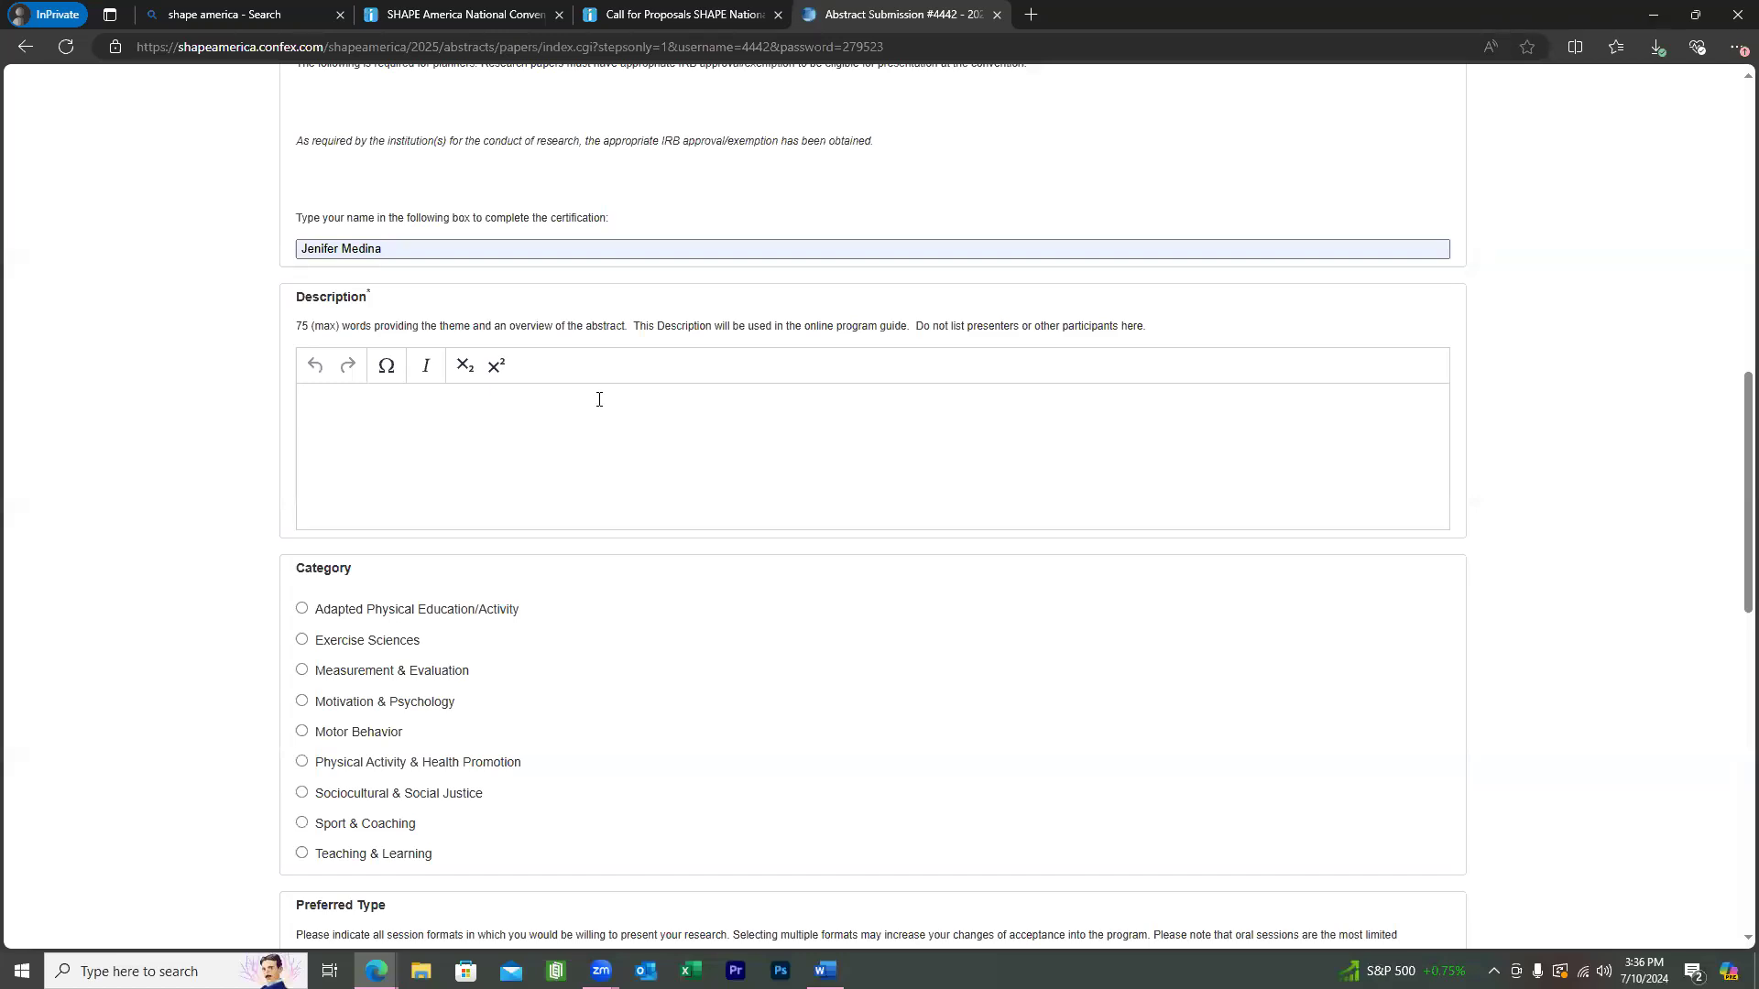
type("(test test test test)")
scroll(765, 346, "down", 2)
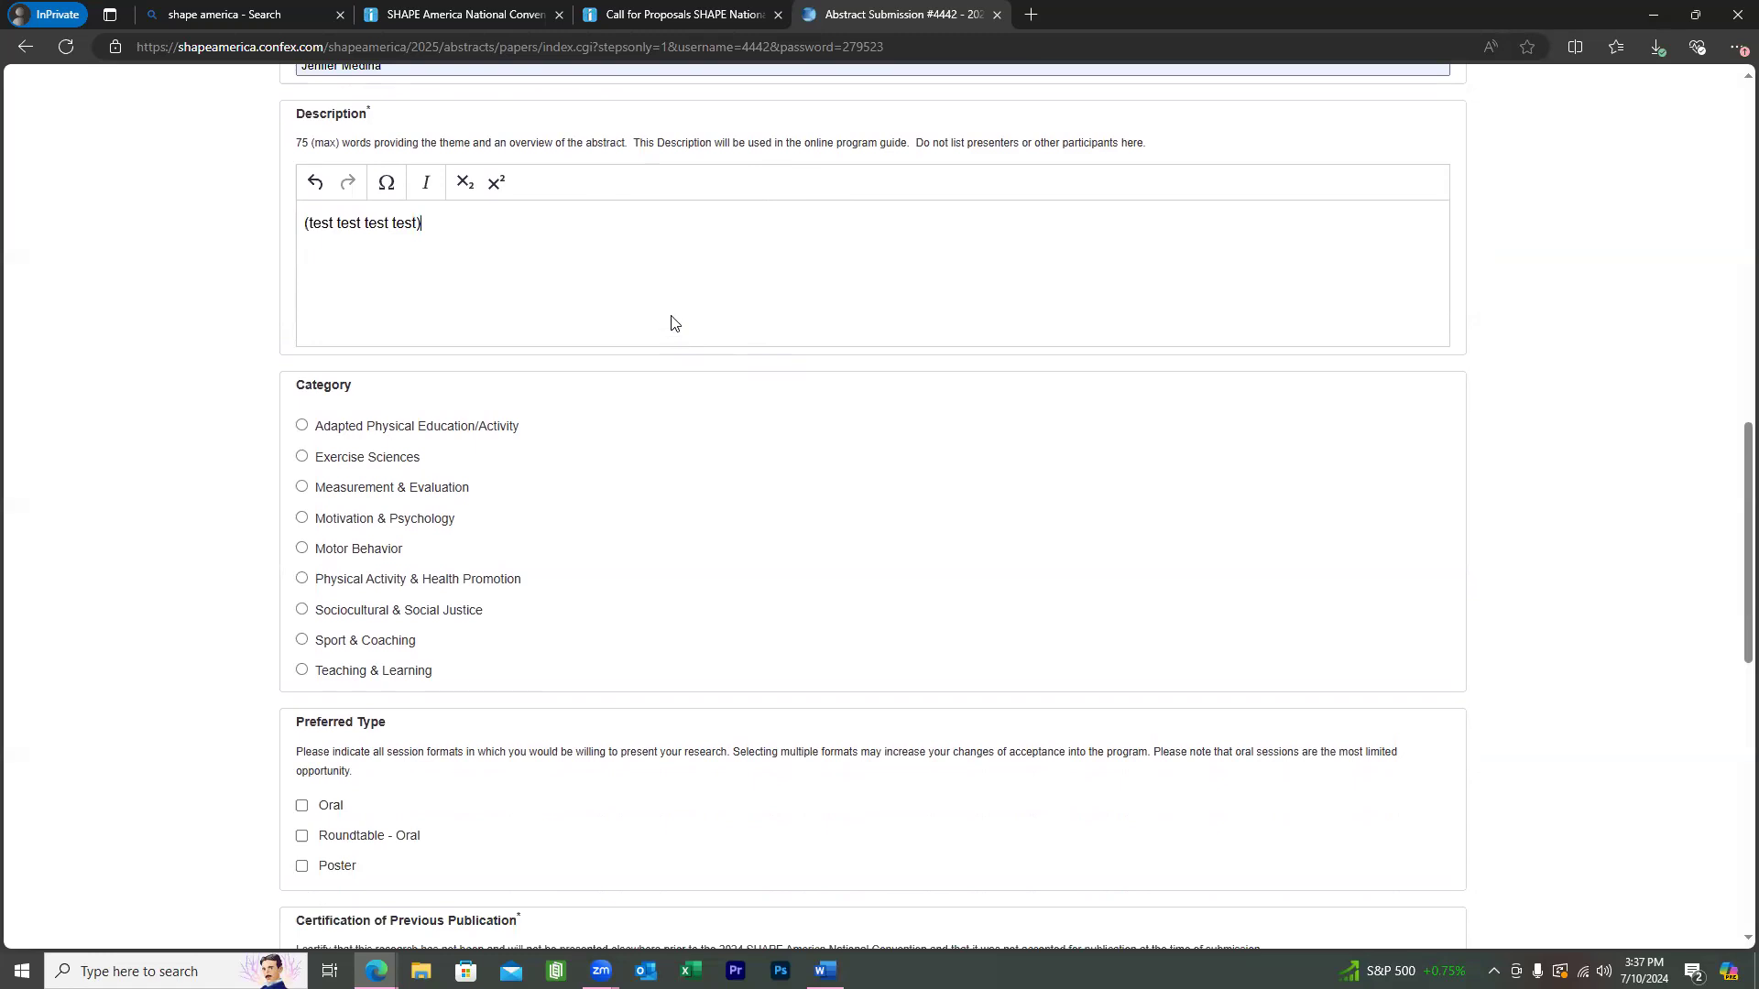
scroll(417, 389, "down", 1)
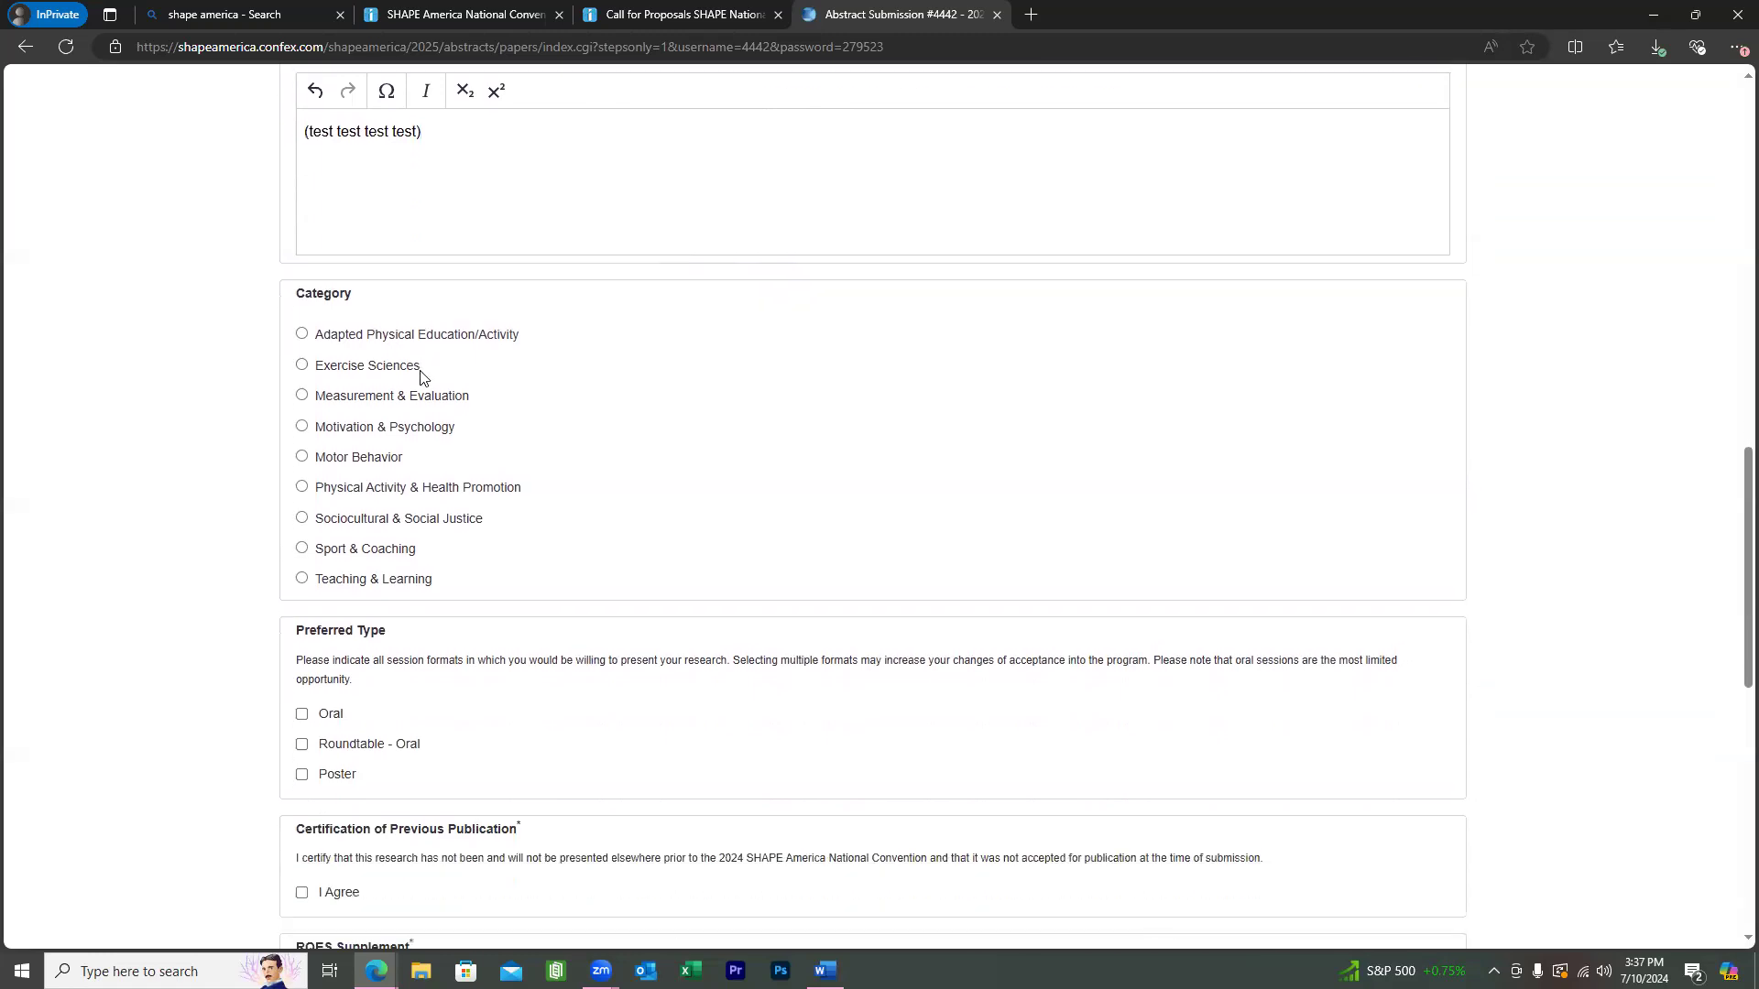
Choose Exercise Sciences, prefer Oral and Roundtable - Oral, and leave Poster unchecked.
left_click(411, 372)
scroll(408, 387, "down", 4)
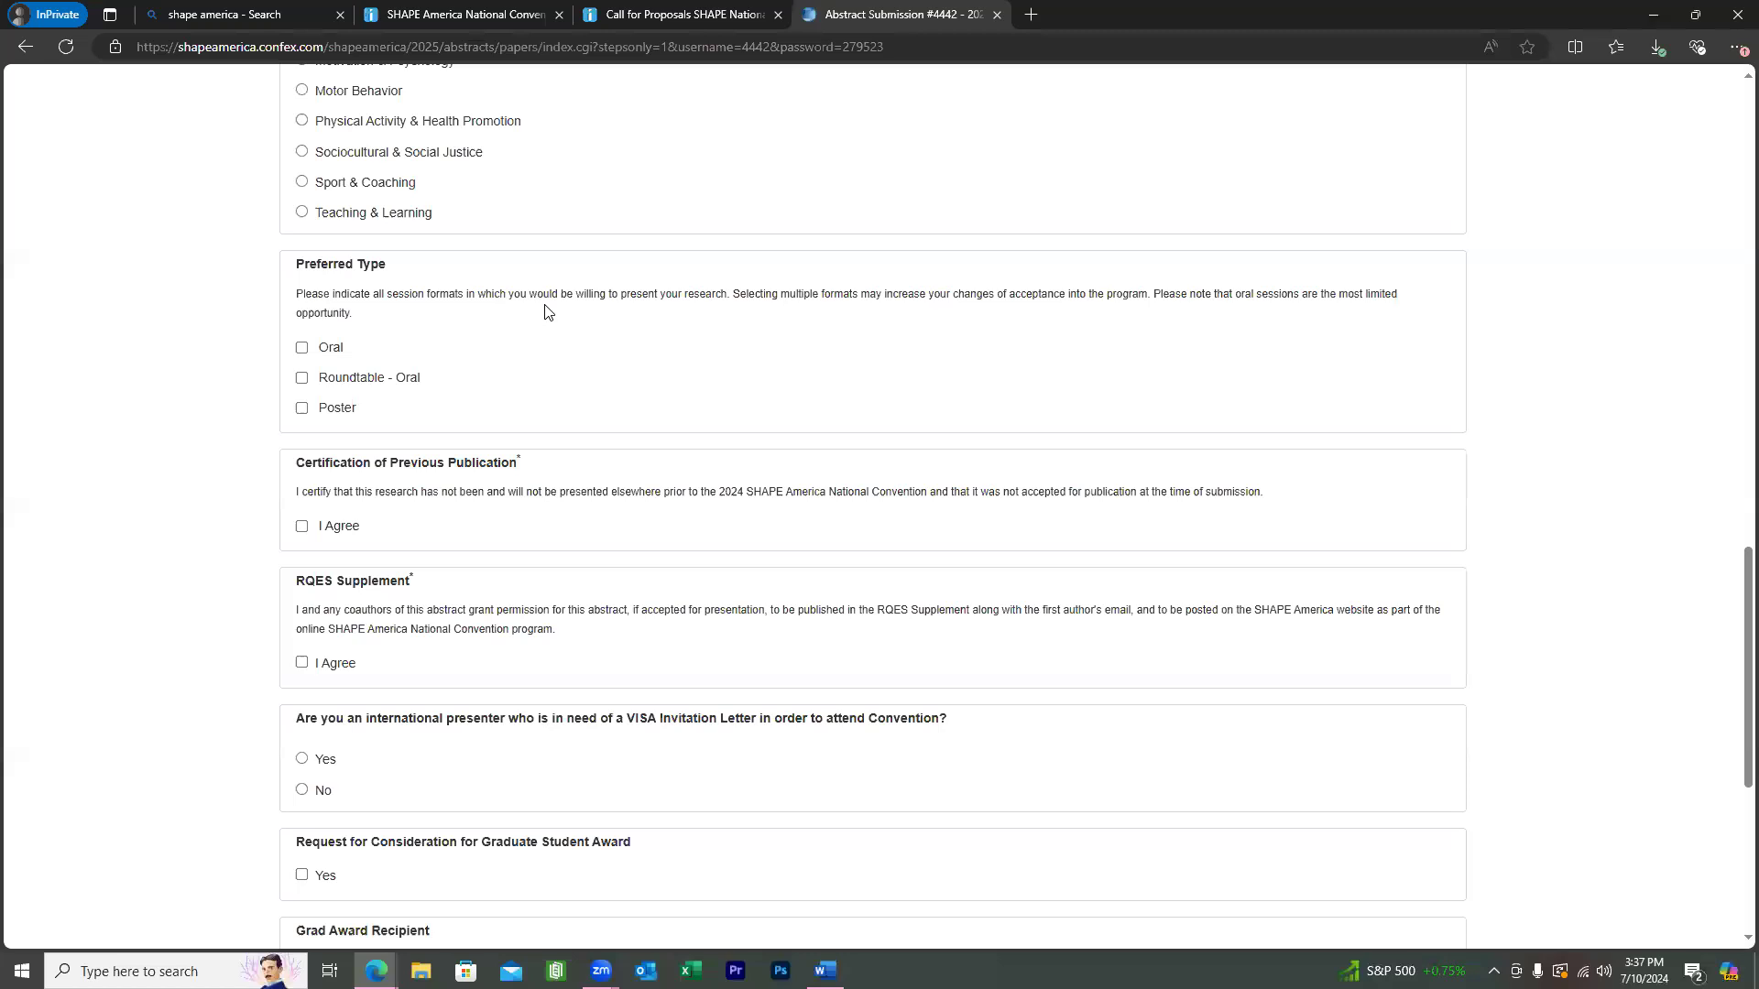
left_click(333, 348)
left_click(341, 379)
left_click(334, 408)
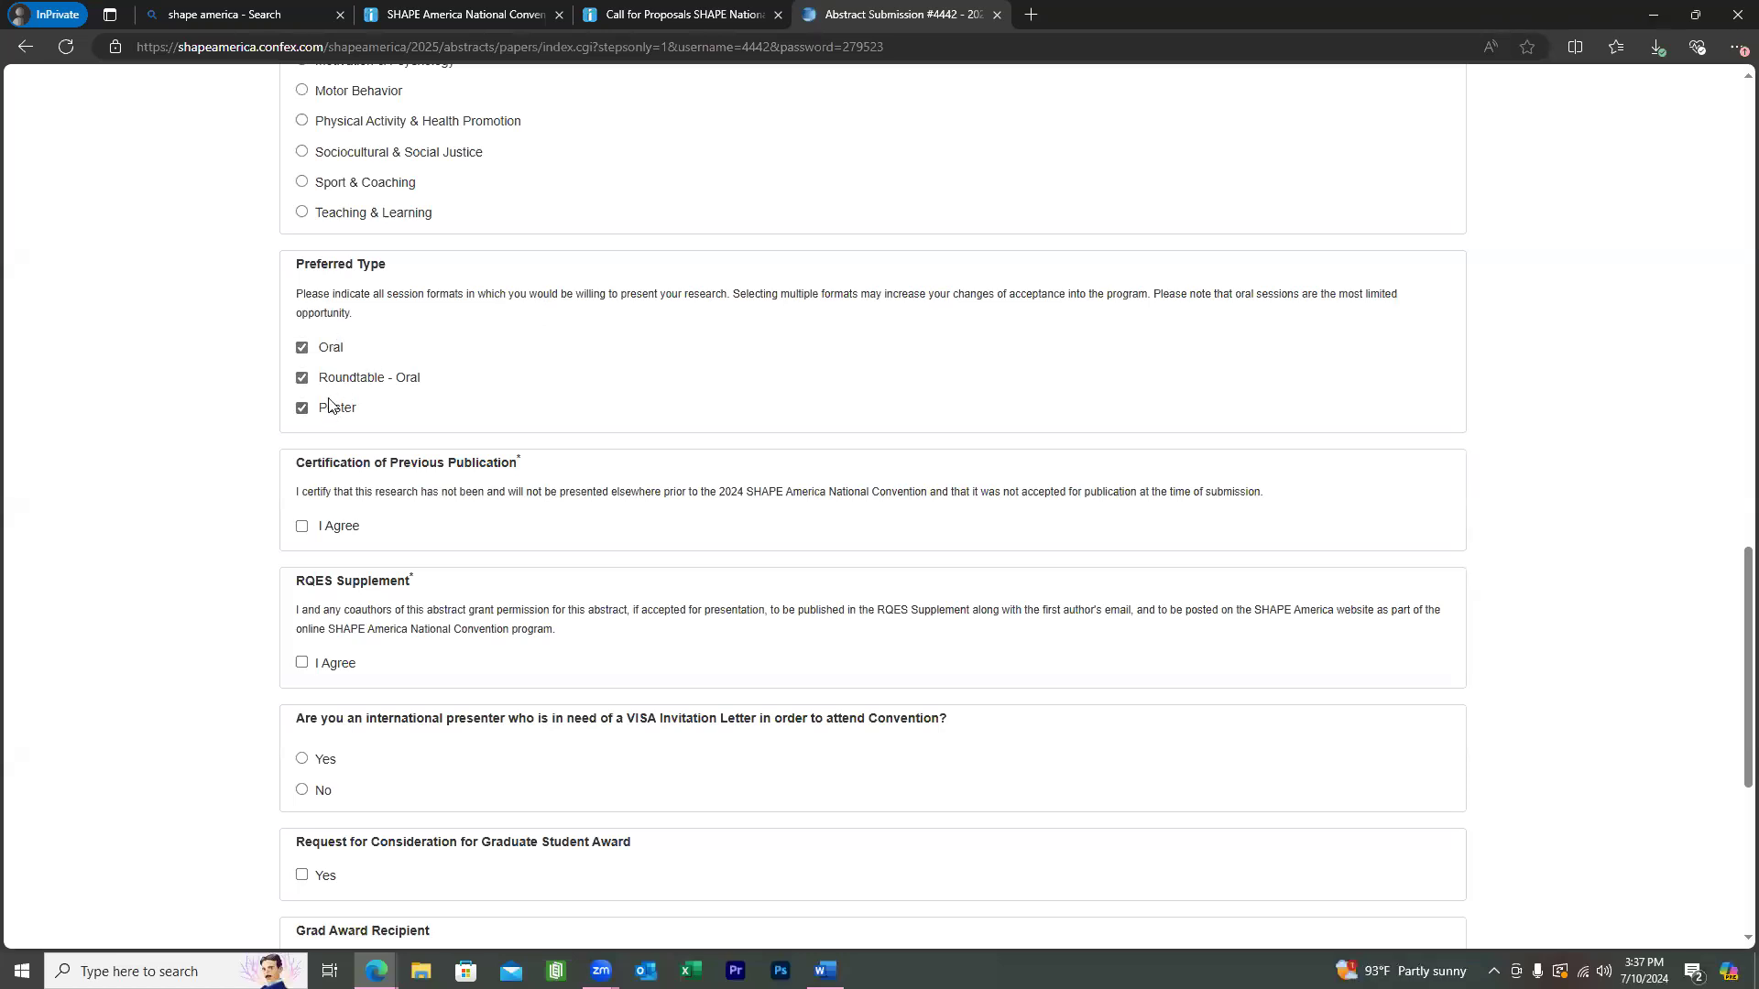
left_click(330, 410)
scroll(718, 341, "down", 2)
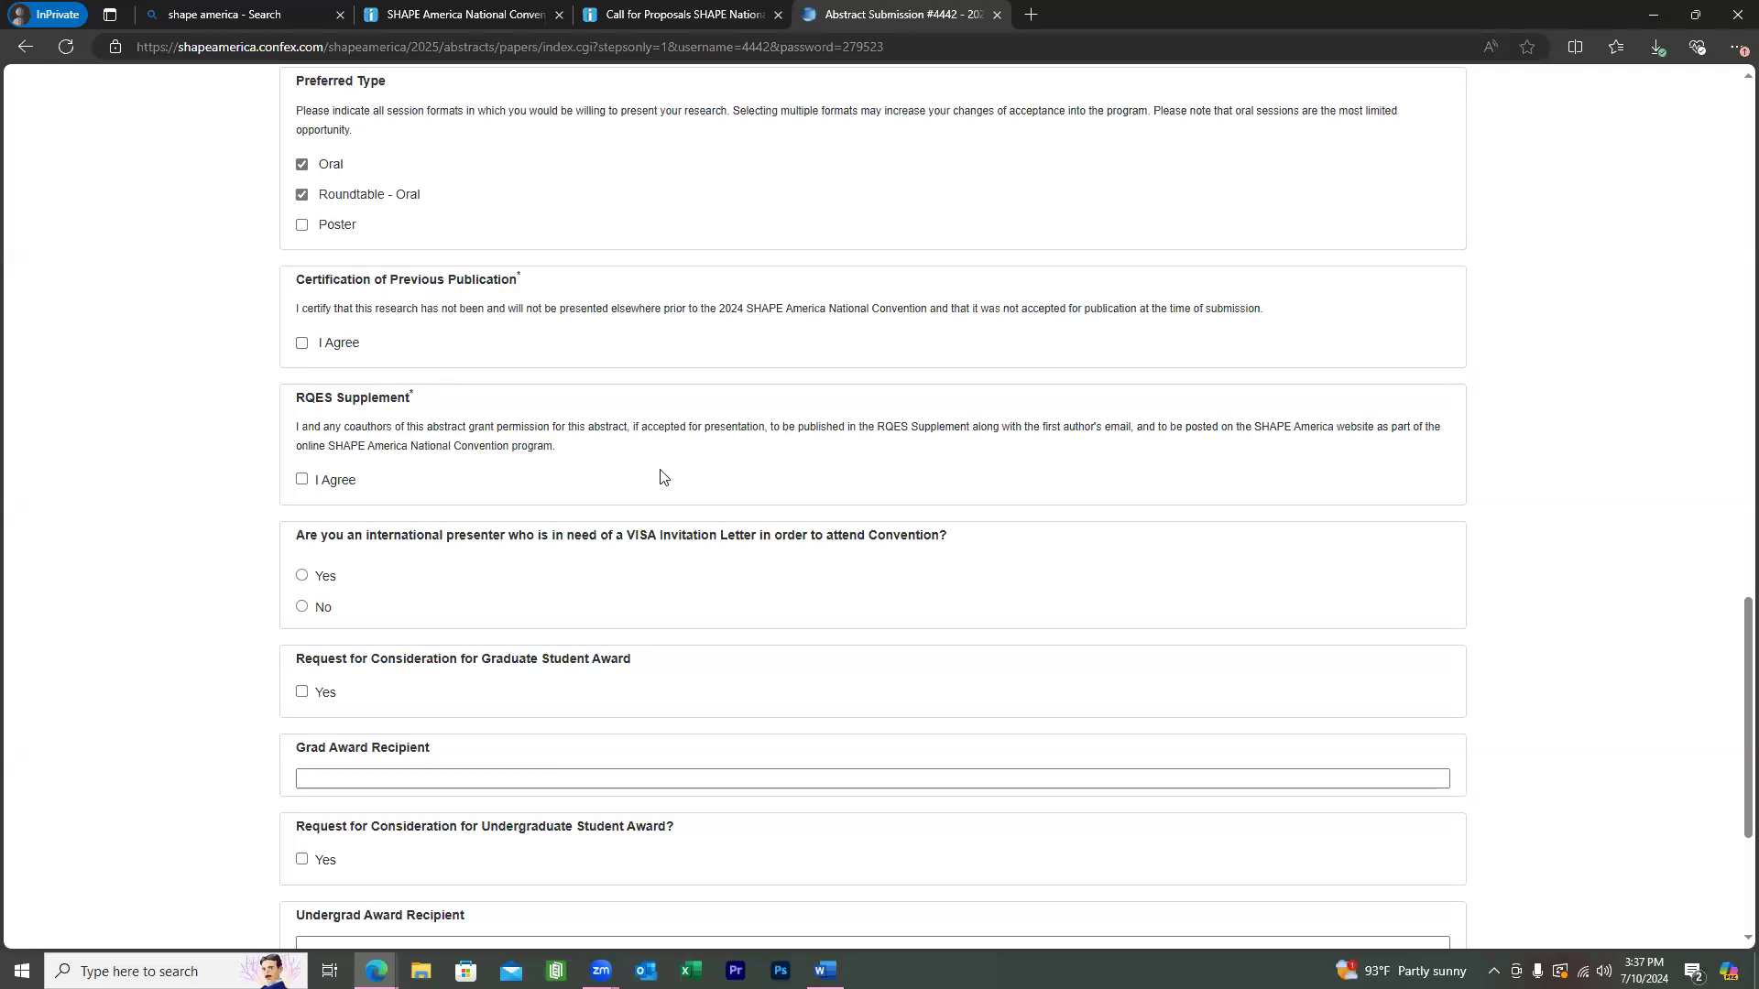
Agree to the Previous Publication and RQES Supplement certifications.
left_click(302, 344)
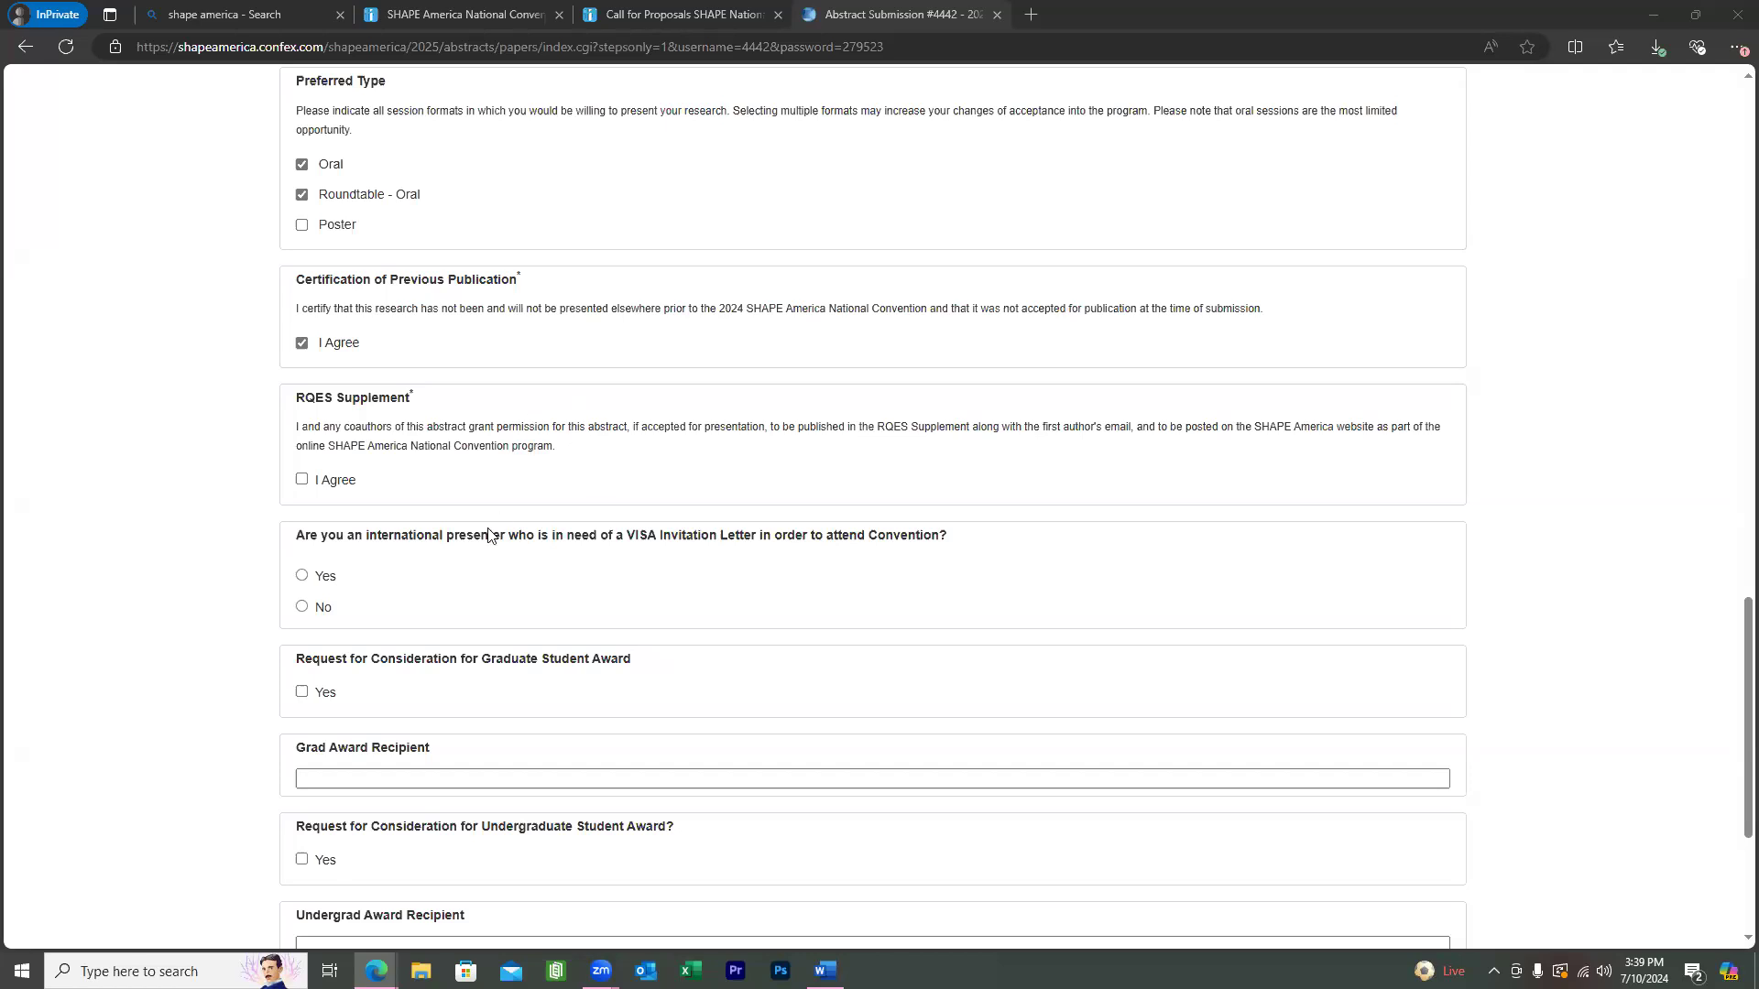
left_click(303, 481)
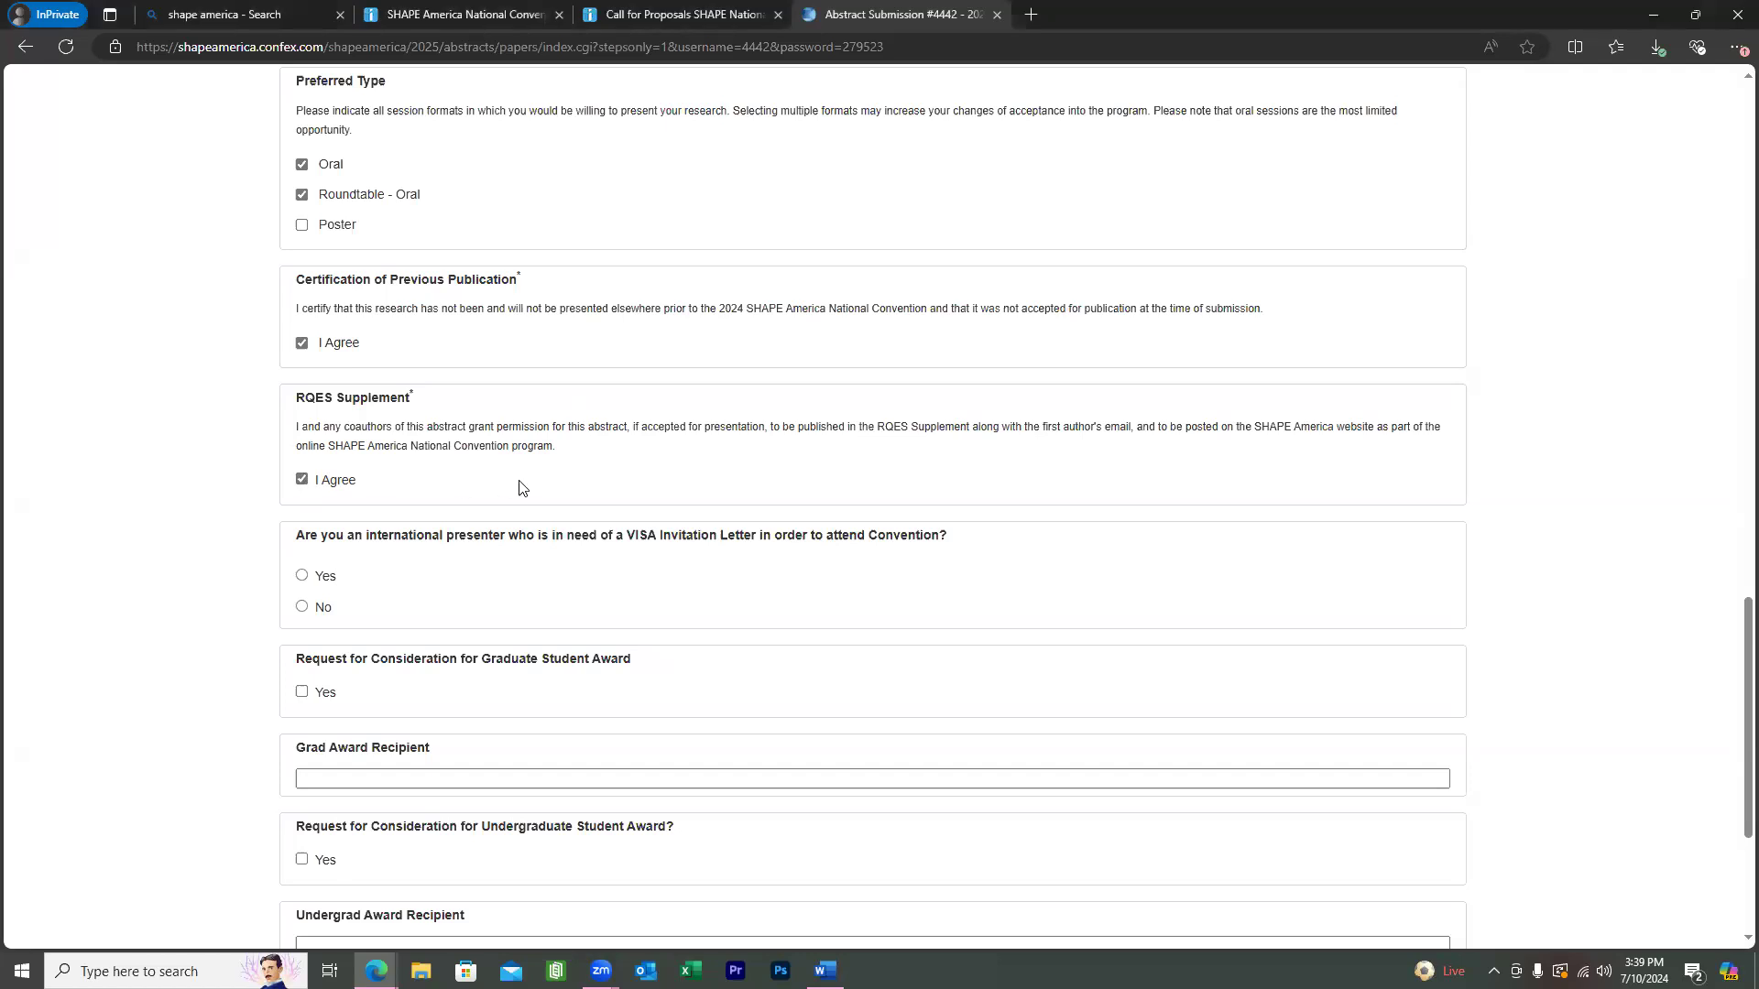
scroll(502, 486, "down", 3)
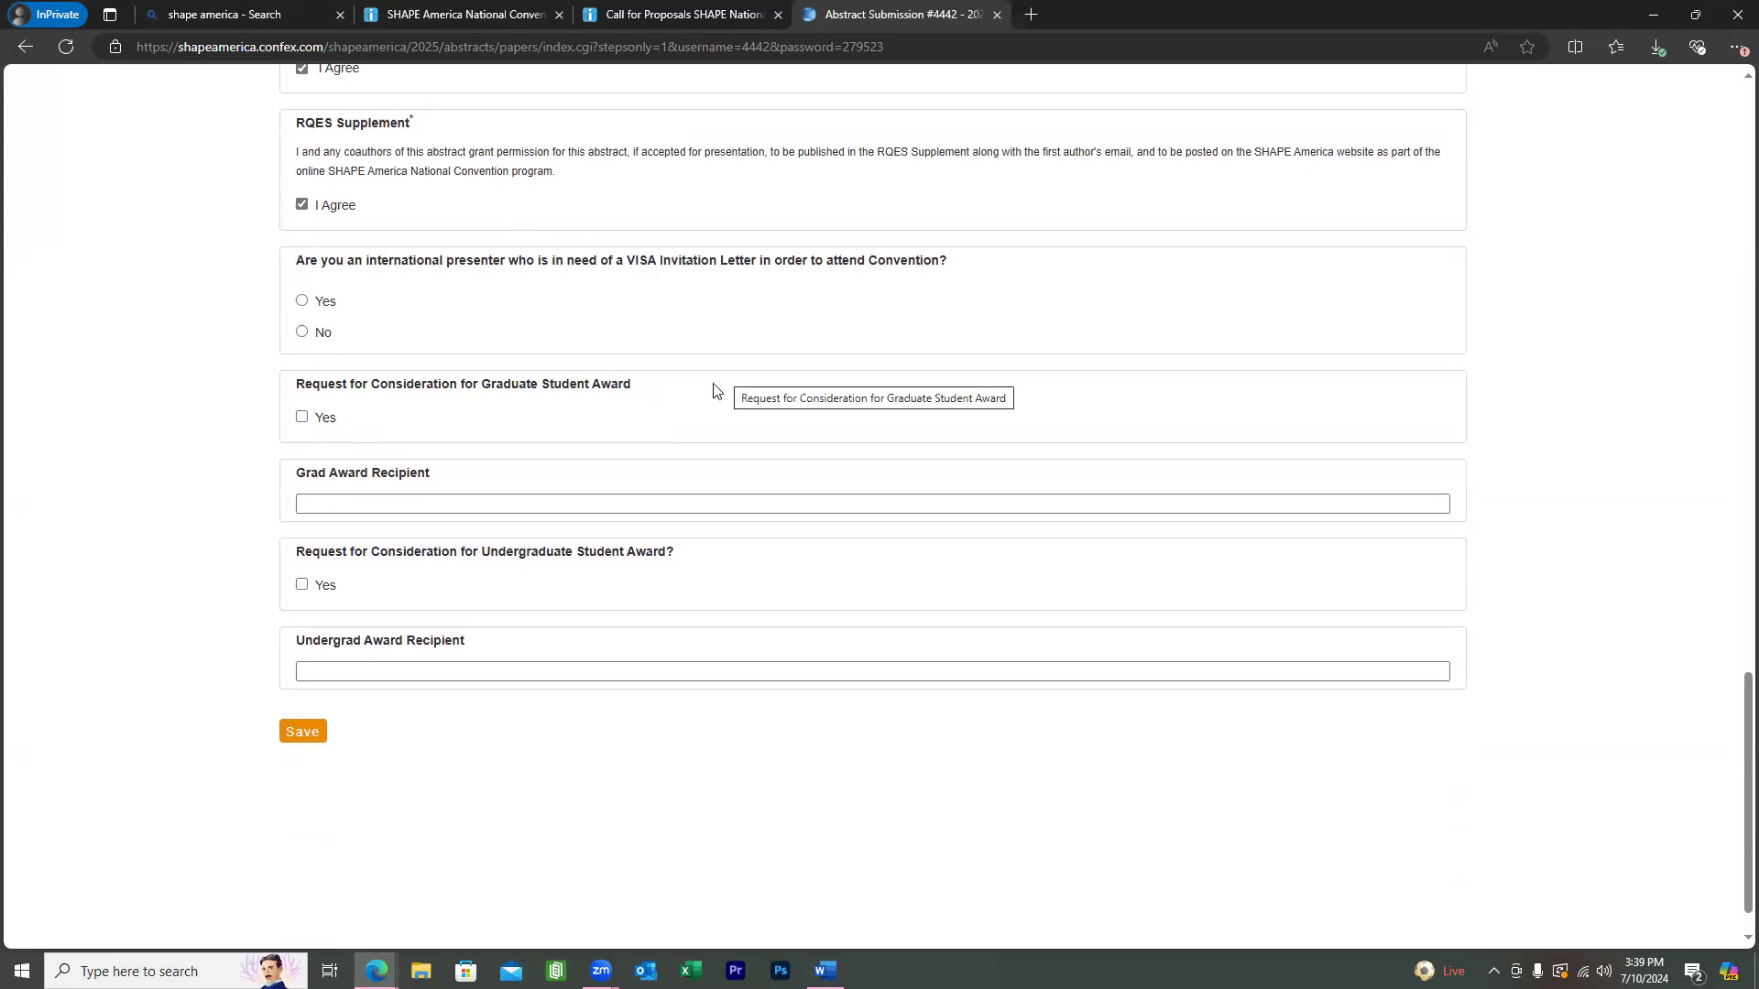
Answer No to the VISA letter question and select the Grad Award Recipient field.
left_click(318, 334)
left_click(538, 501)
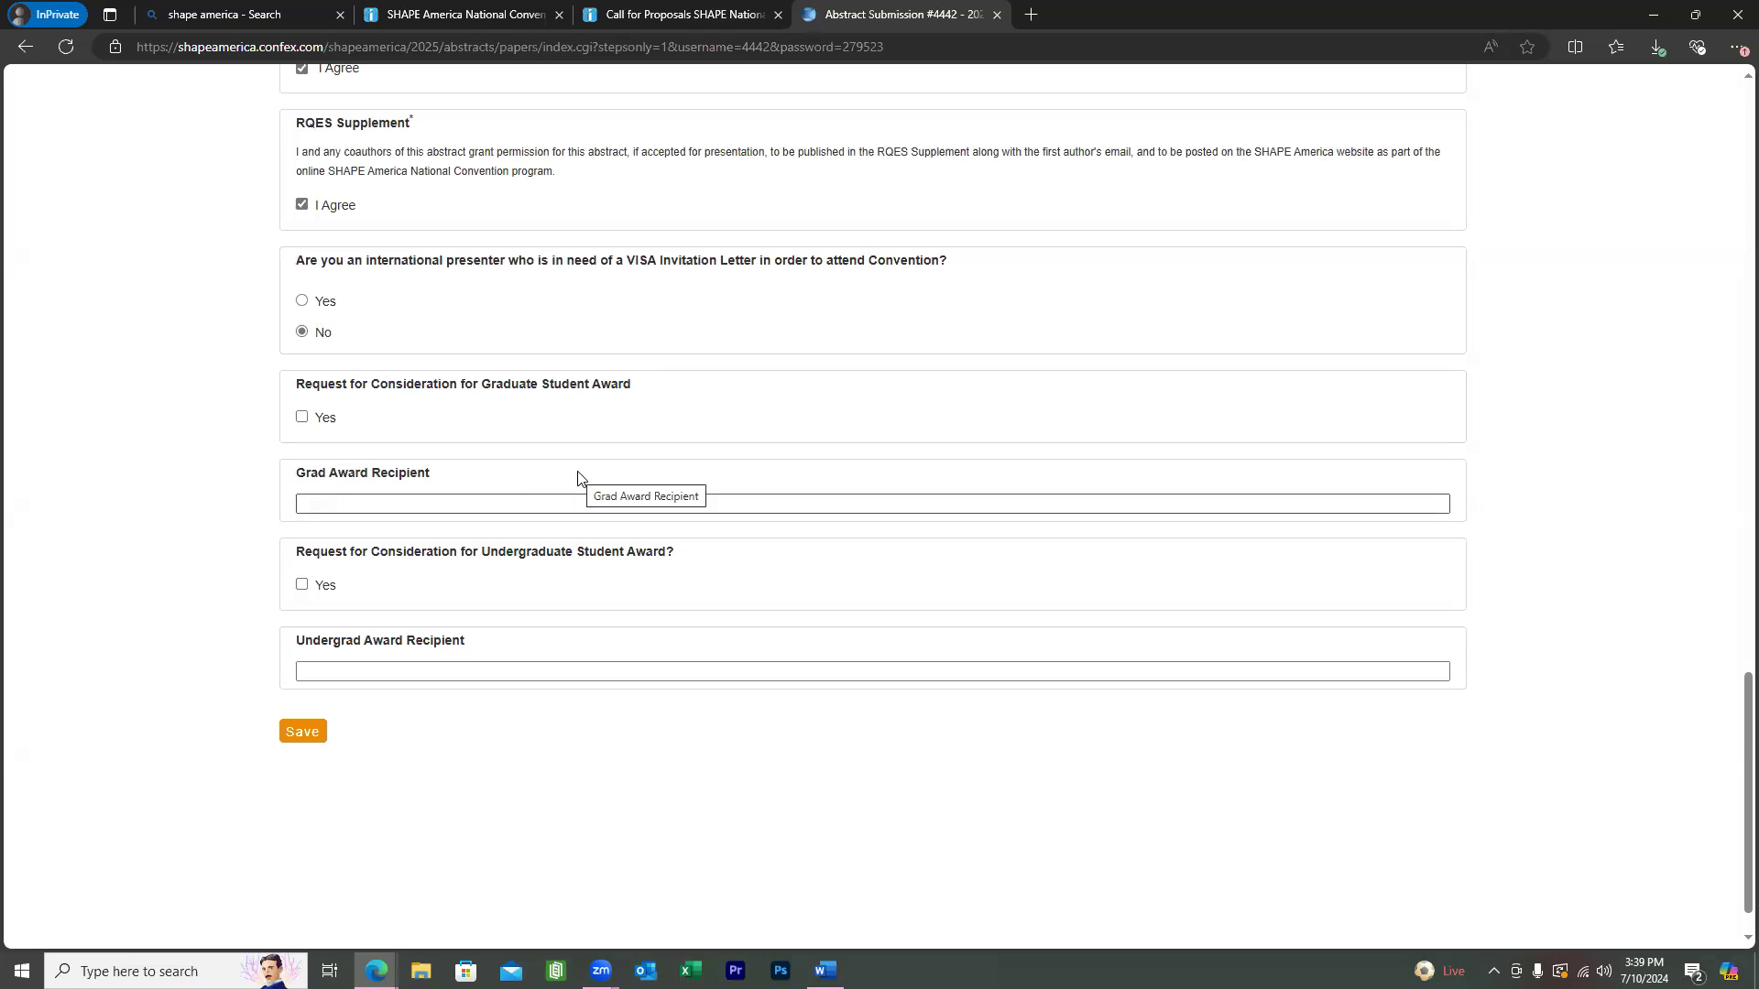
scroll(605, 458, "down", 1)
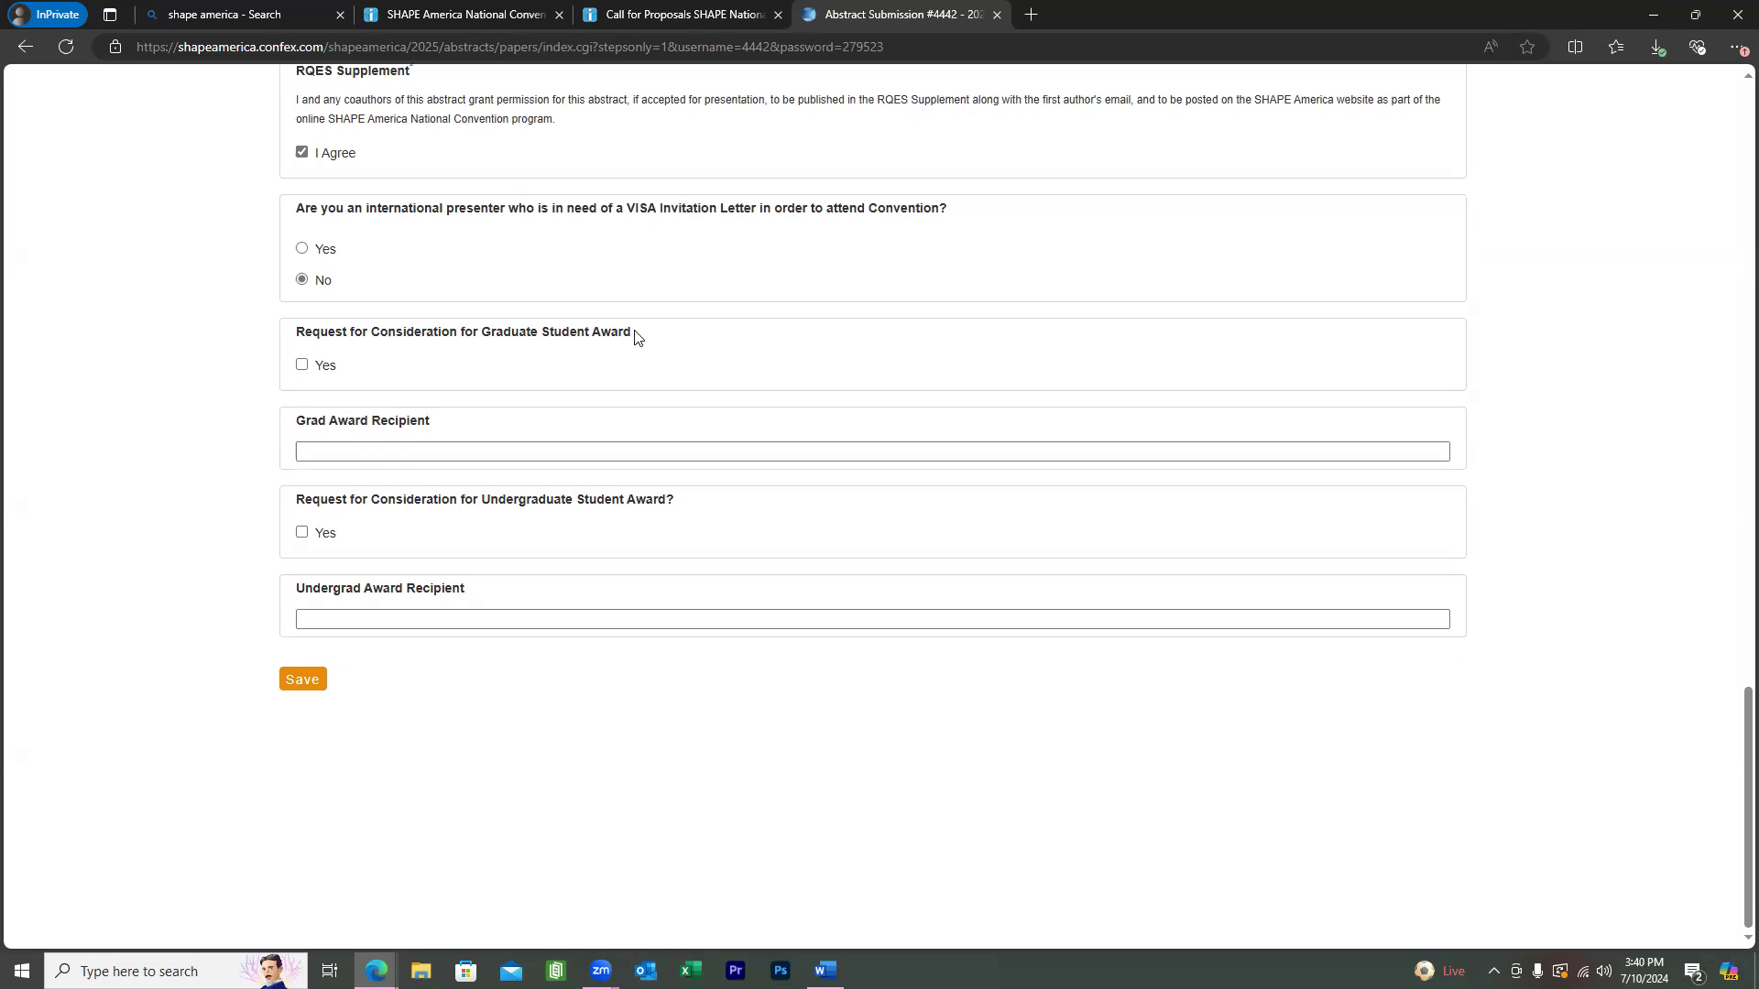
left_click(403, 451)
Return to the Title step of the abstract submission.
scroll(840, 794, "up", 2)
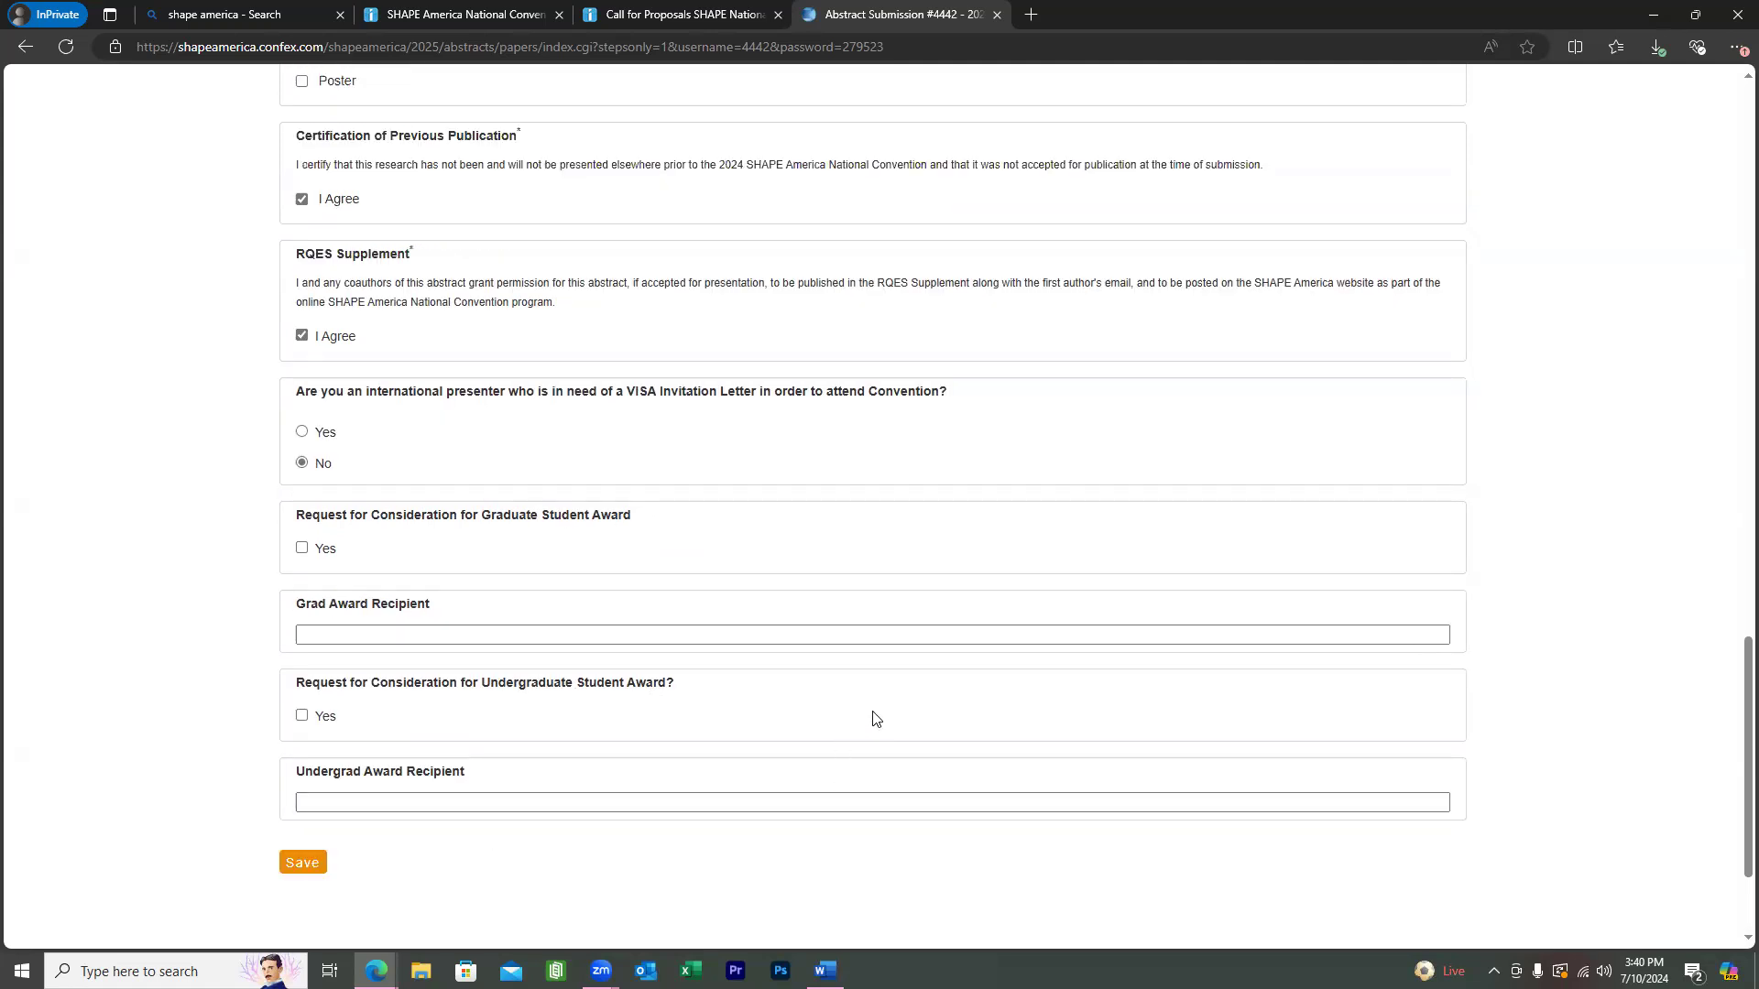
scroll(1001, 687, "up", 5)
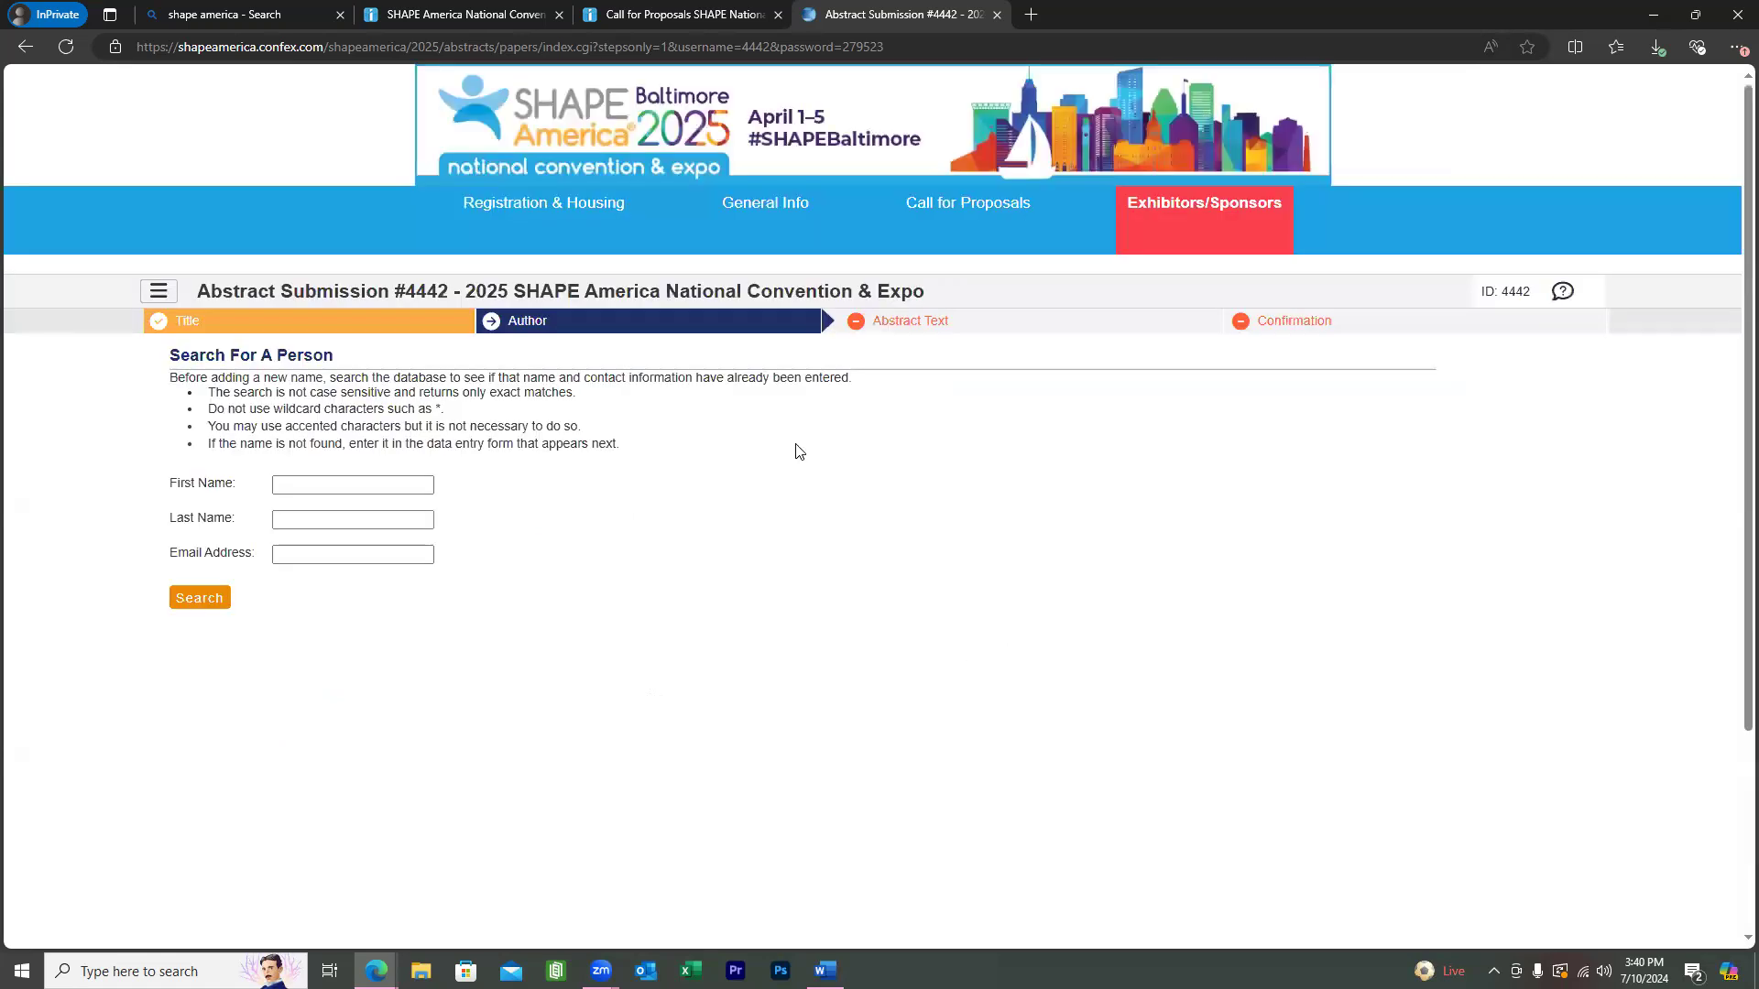
scroll(653, 364, "down", 1)
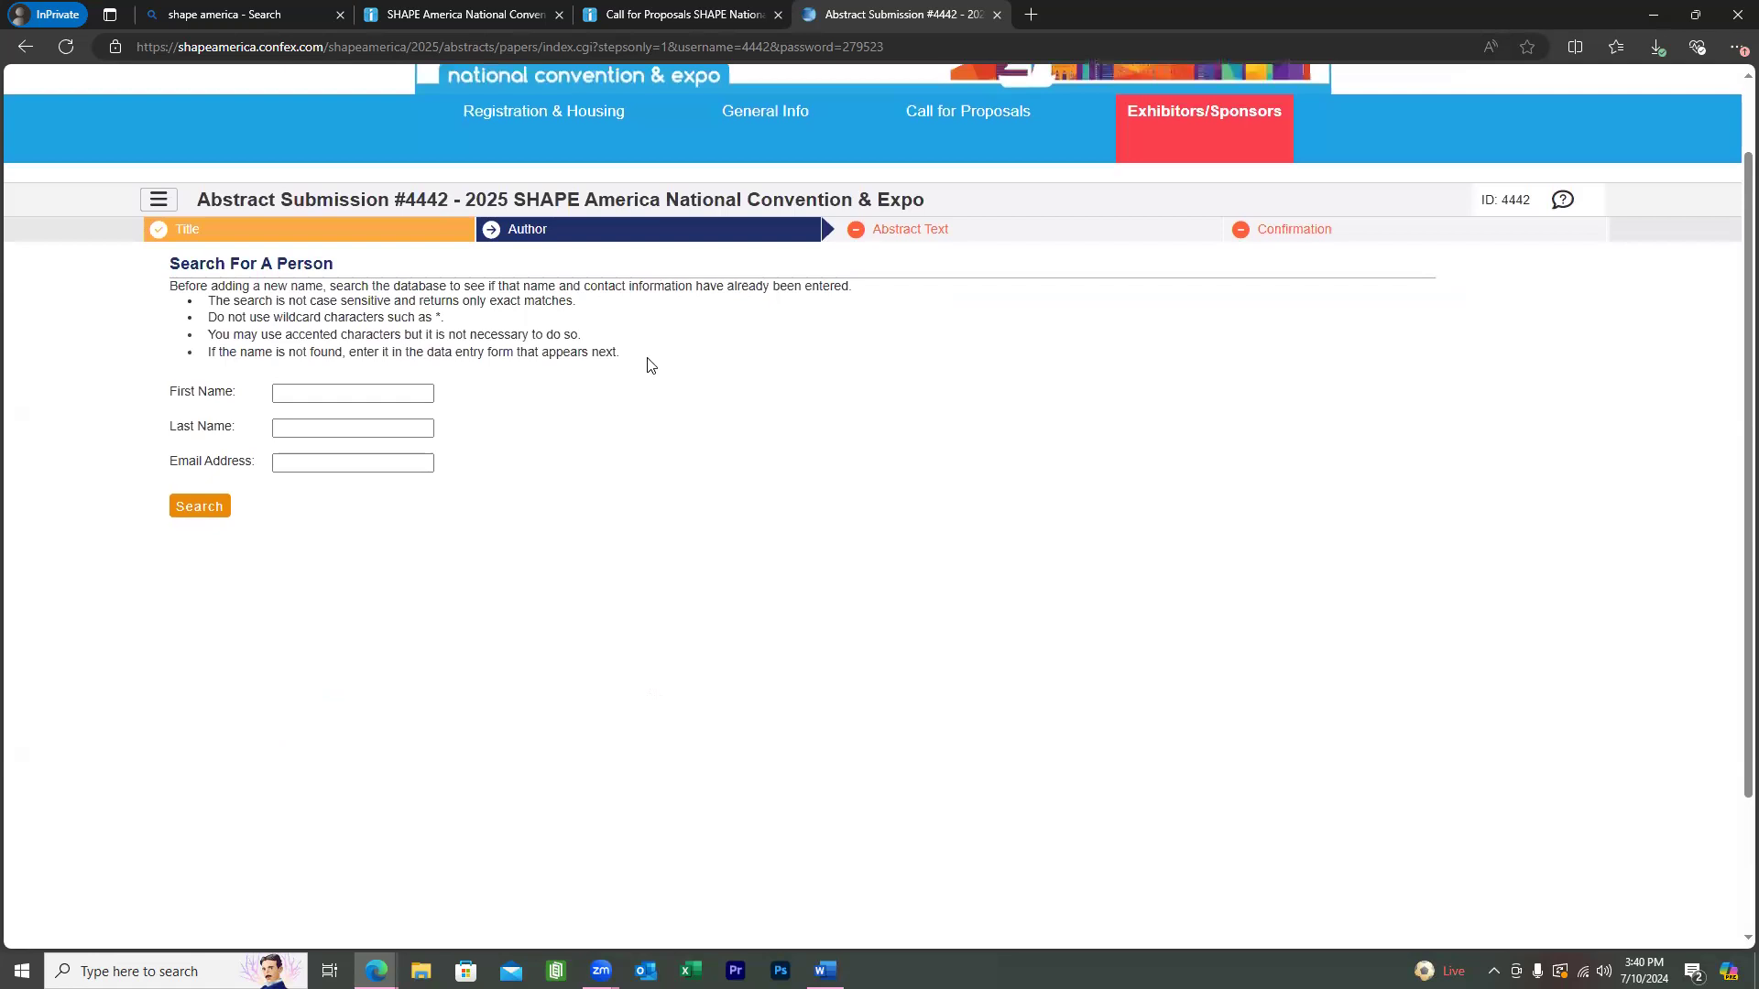
left_click(185, 231)
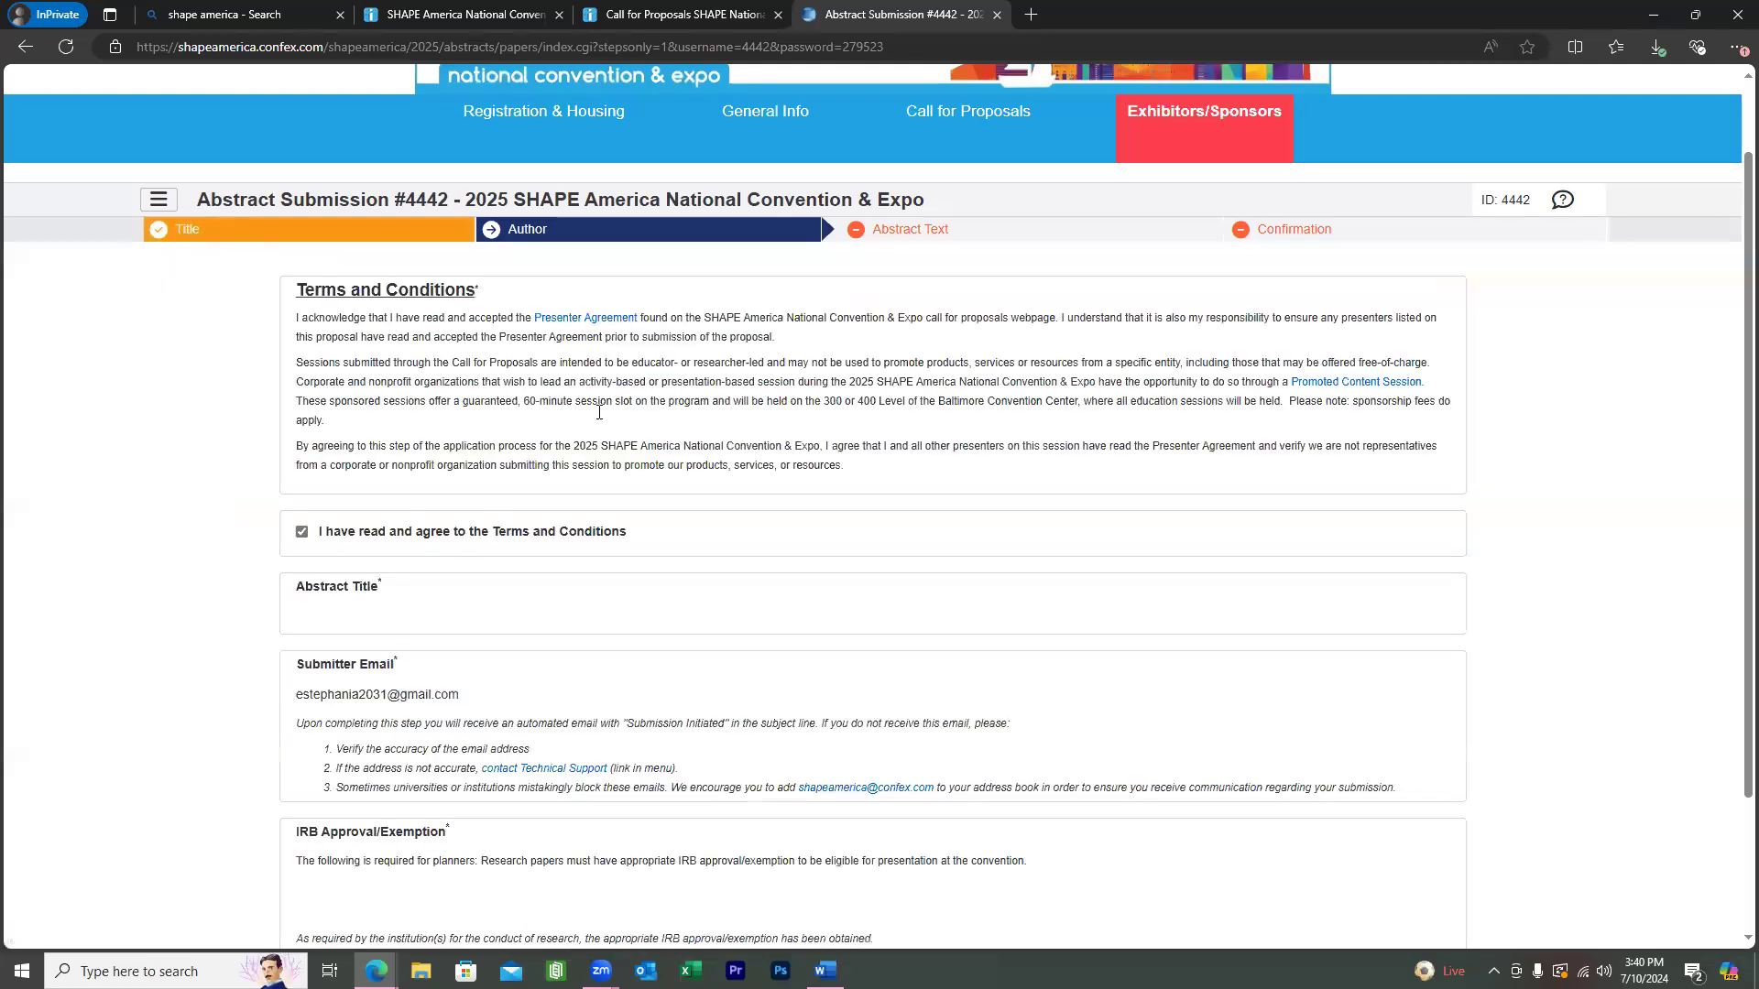
scroll(628, 306, "down", 5)
scroll(627, 306, "up", 2)
scroll(624, 307, "down", 1)
scroll(624, 308, "up", 4)
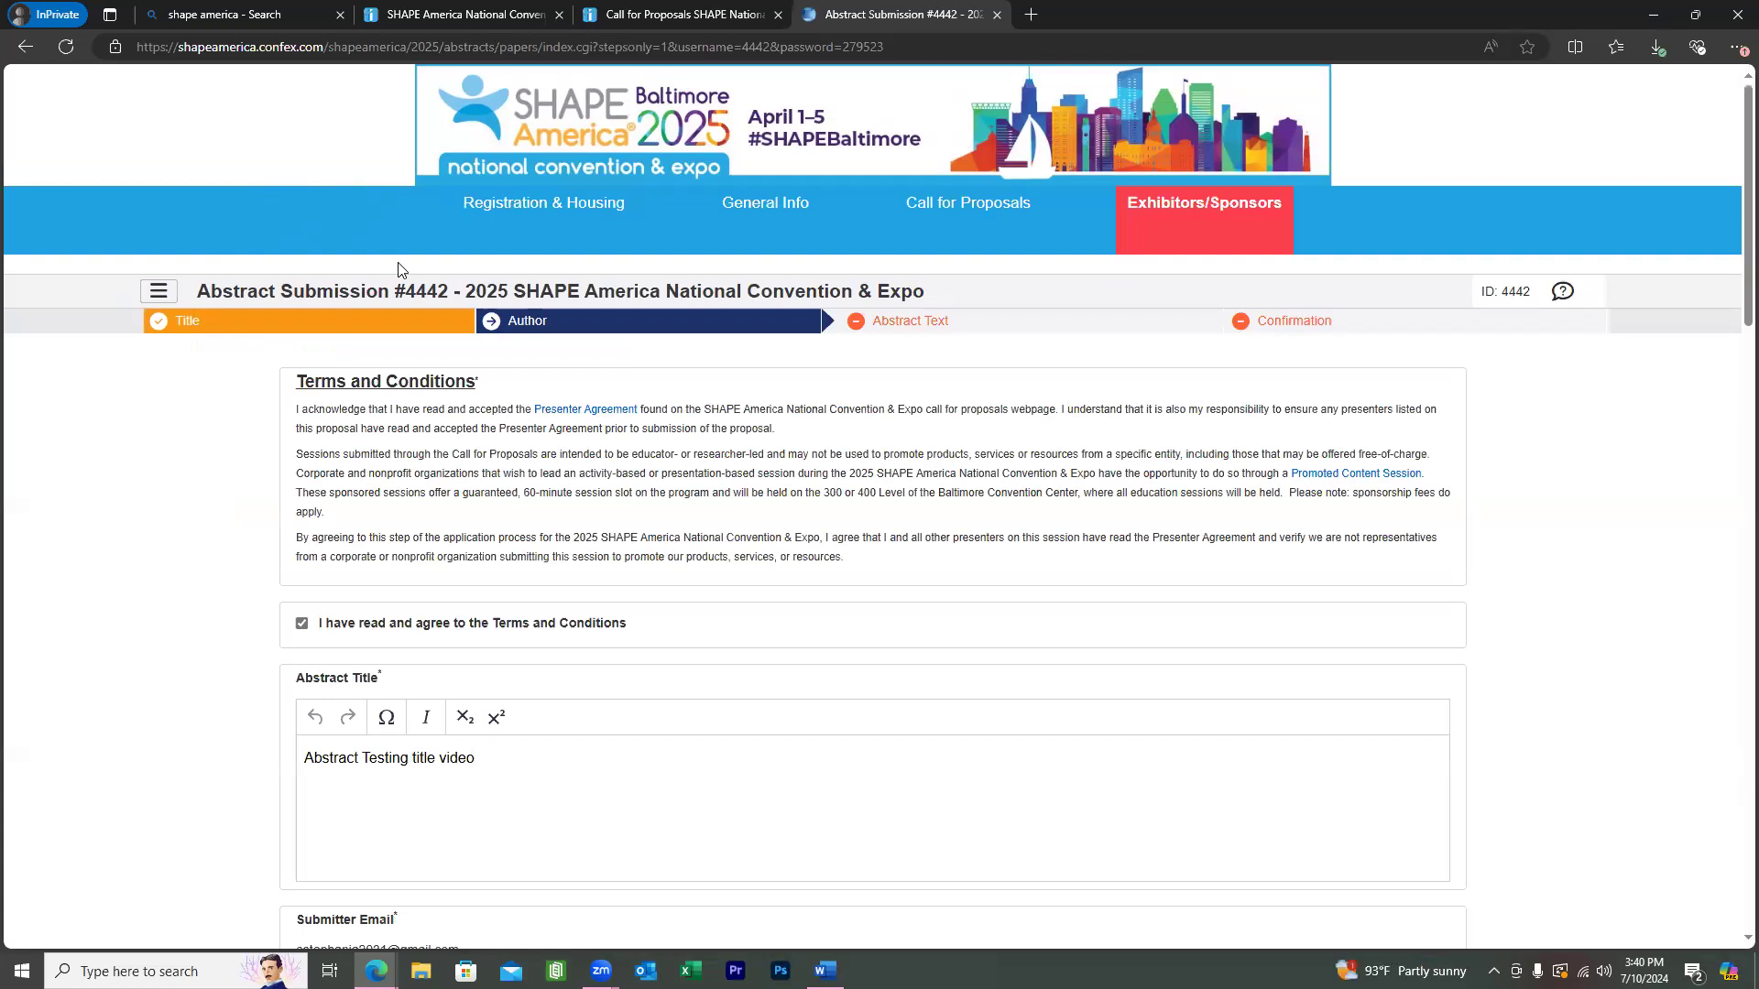
scroll(398, 270, "down", 4)
Delete the Abstract Title text and save, triggering the missing-title error.
left_click_drag(476, 391, 227, 401)
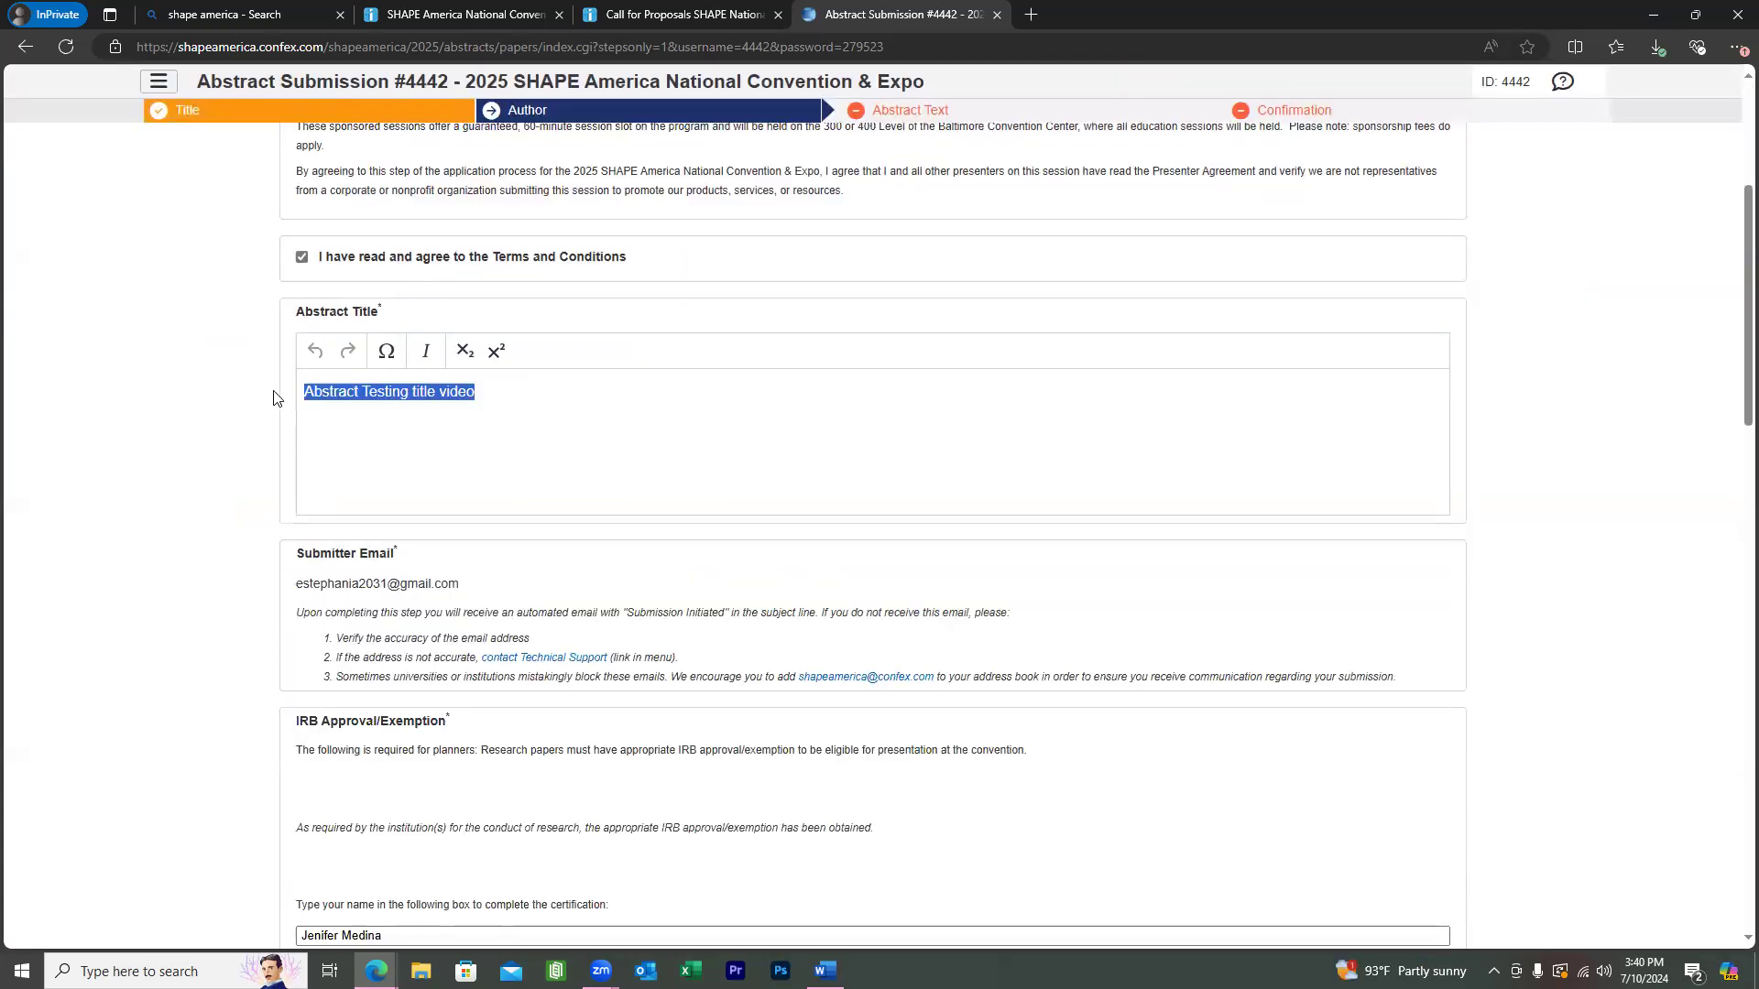
key("BackSpace")
scroll(117, 392, "up", 2)
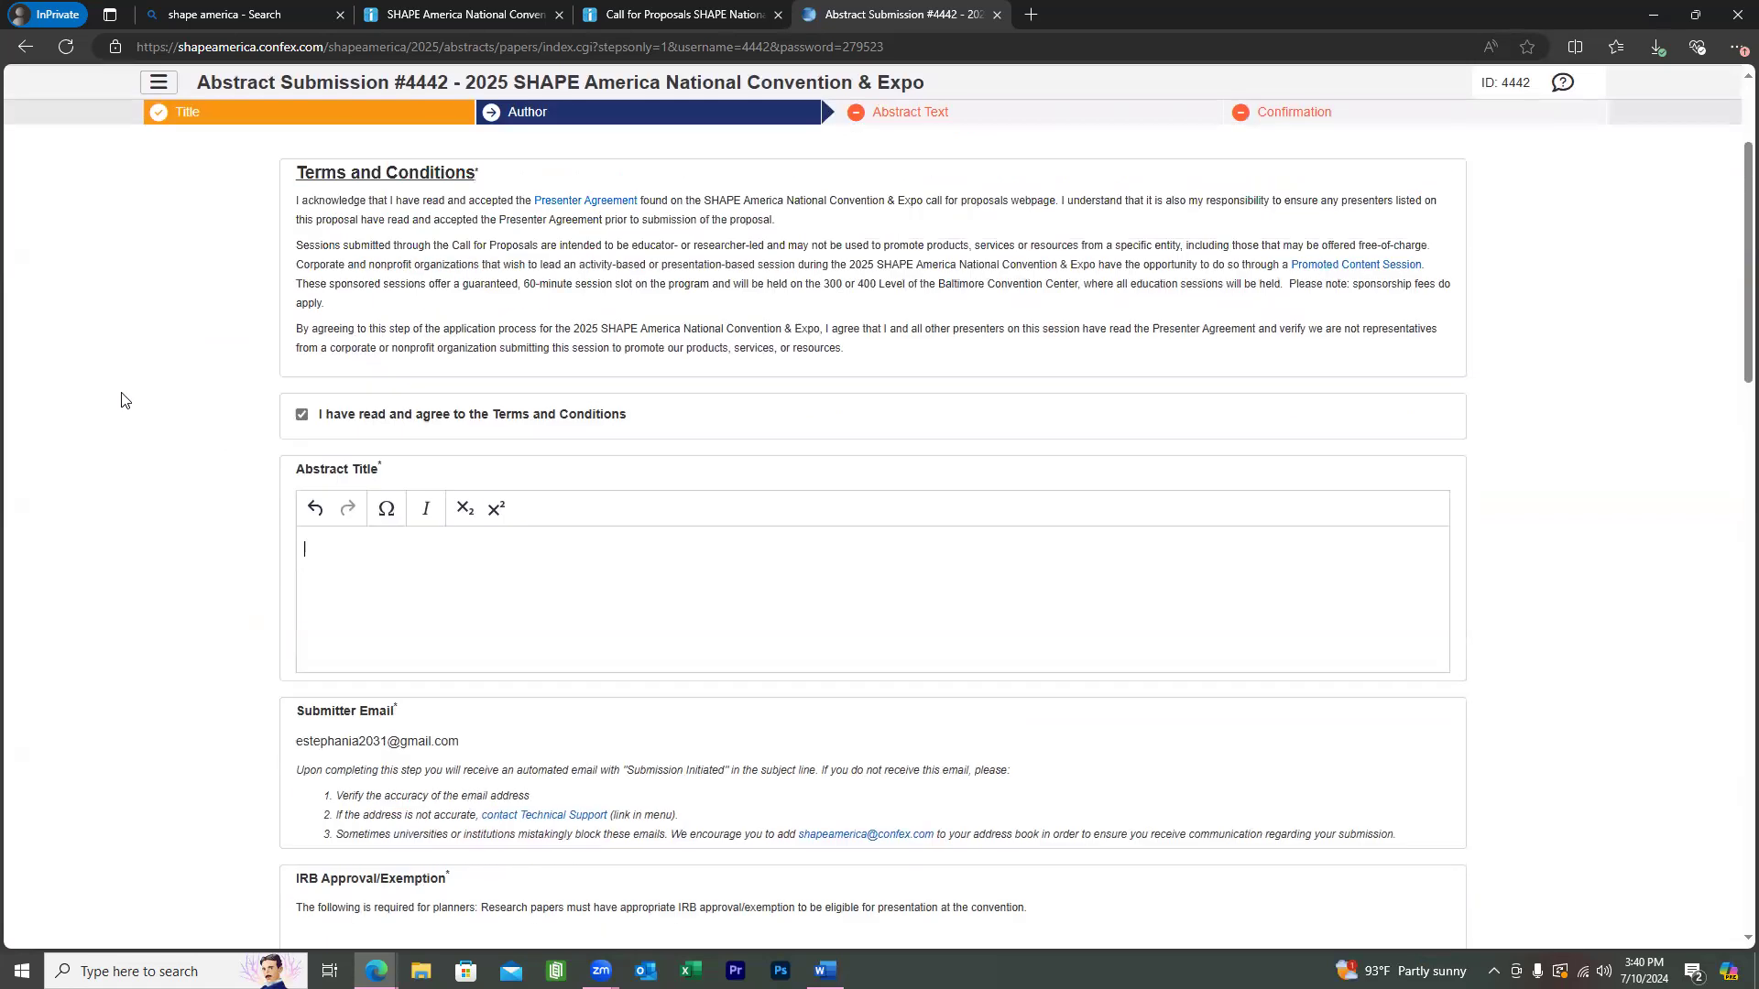
scroll(332, 689, "down", 7)
scroll(332, 689, "down", 15)
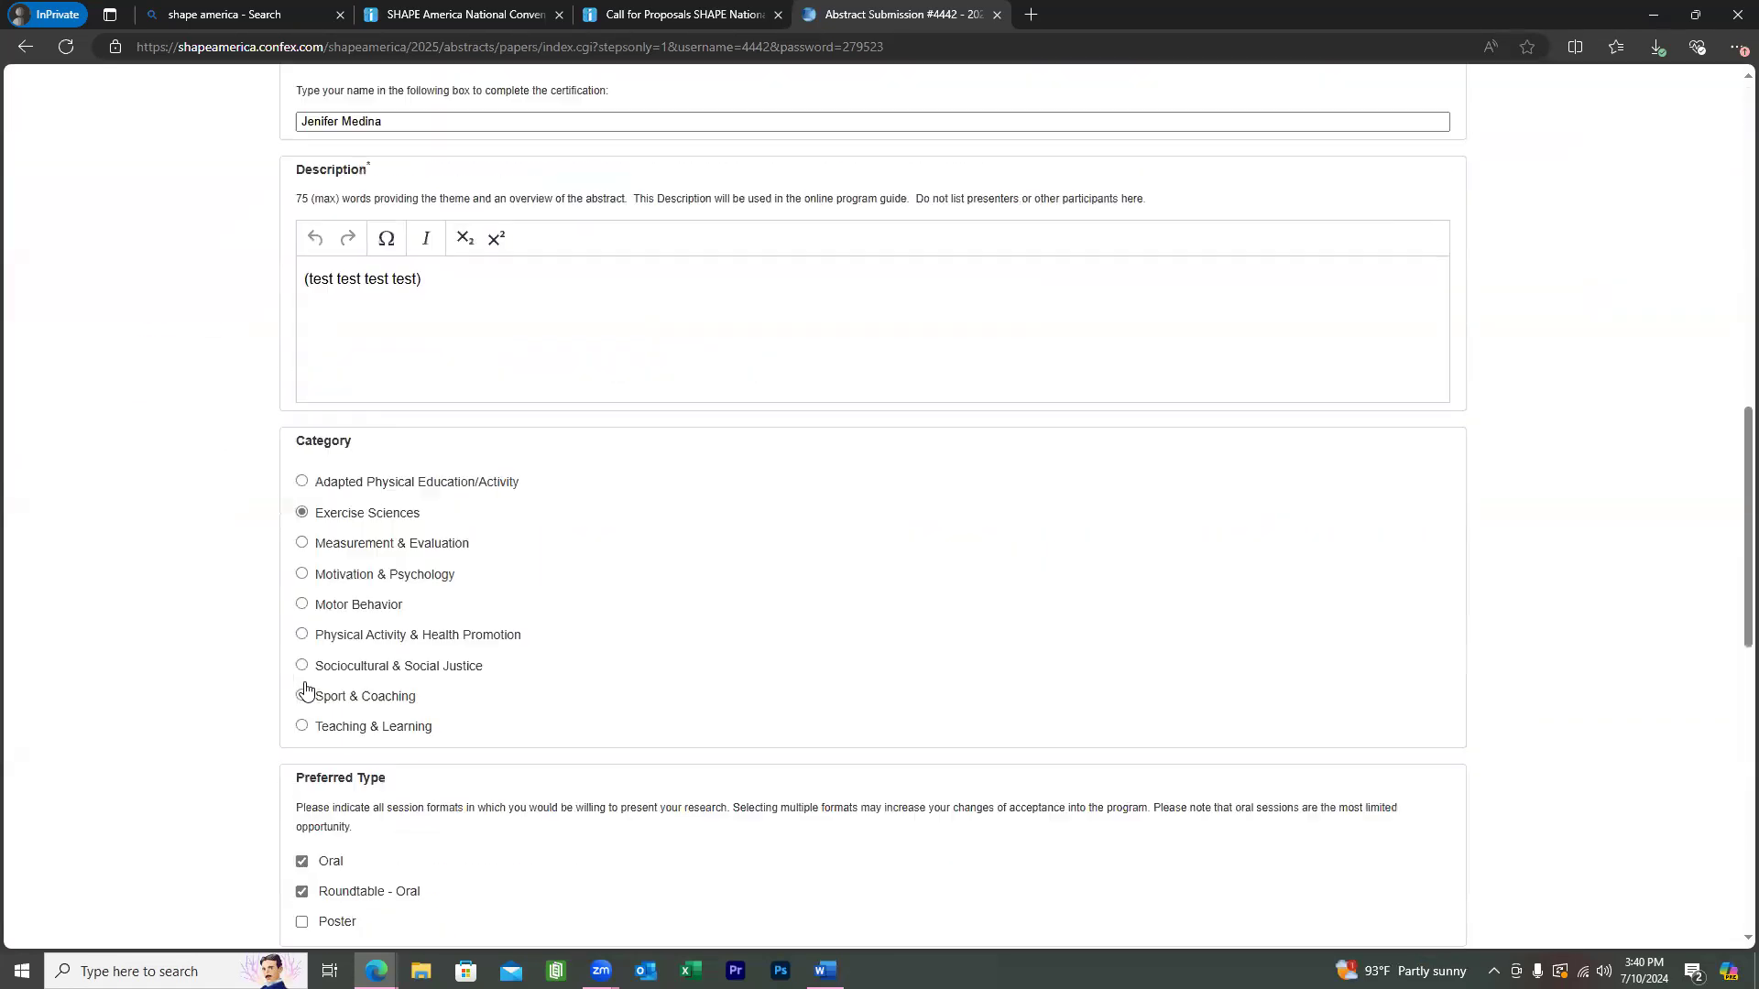
left_click(302, 679)
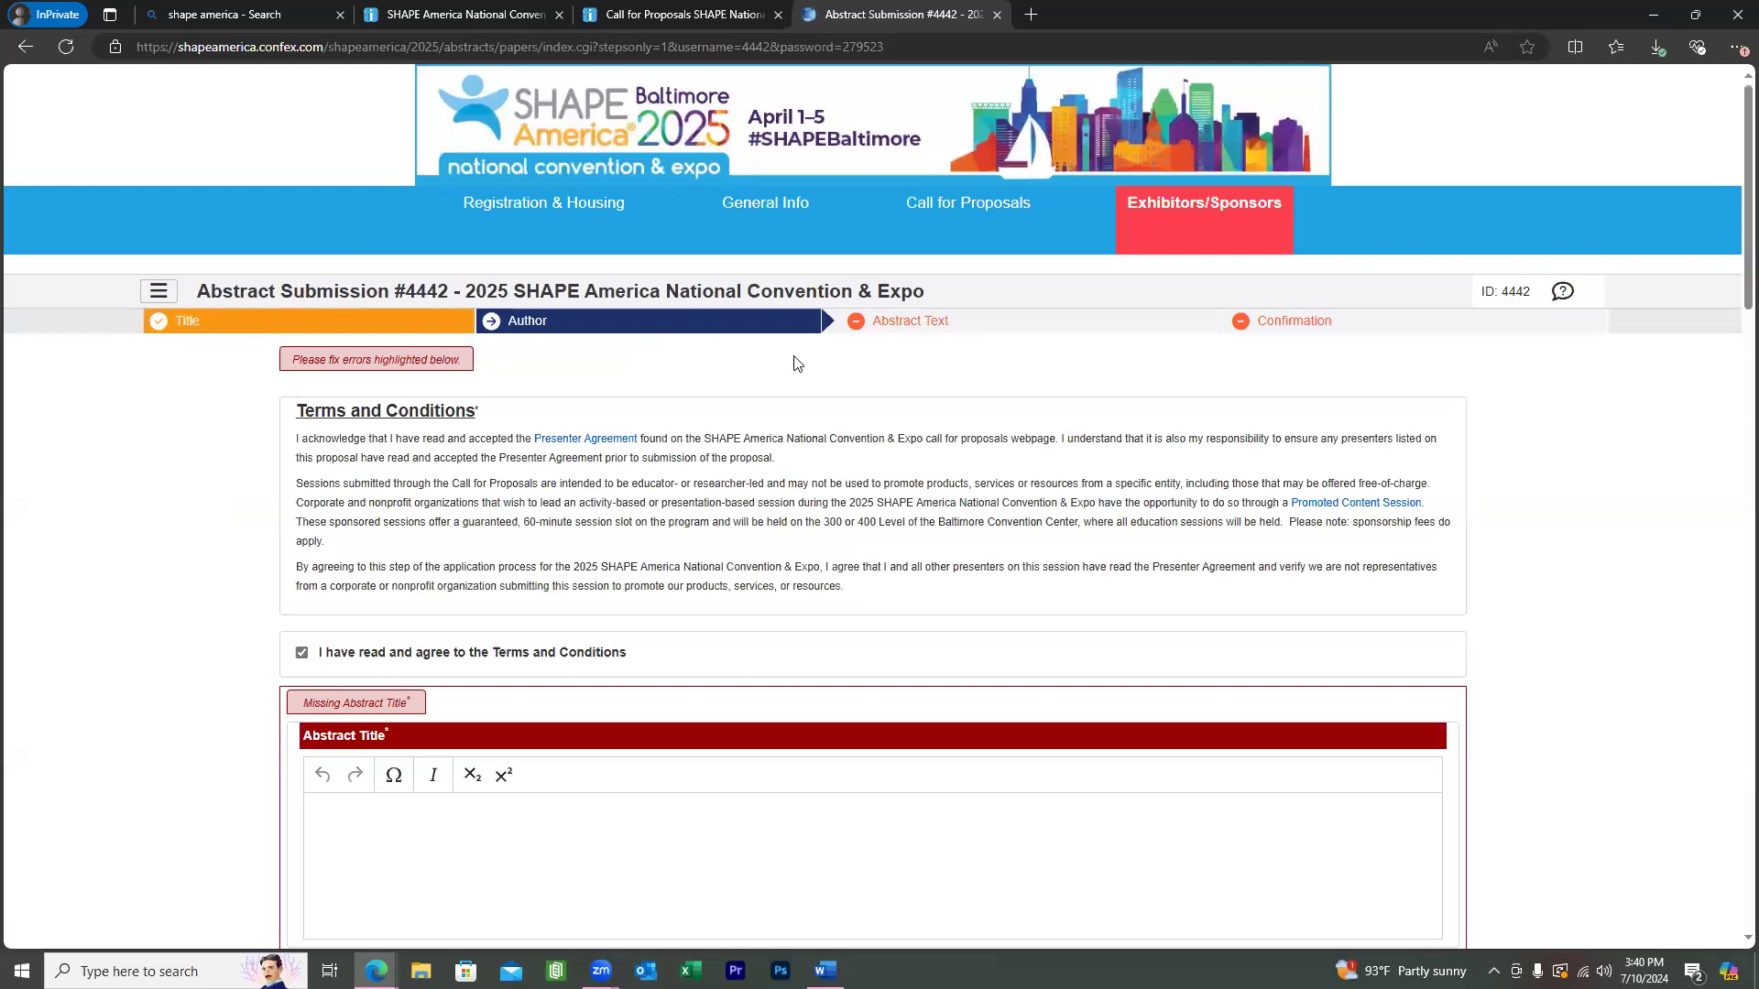
scroll(795, 367, "down", 5)
Re-enter the abstract title as 'Testing Research testing'.
left_click(476, 392)
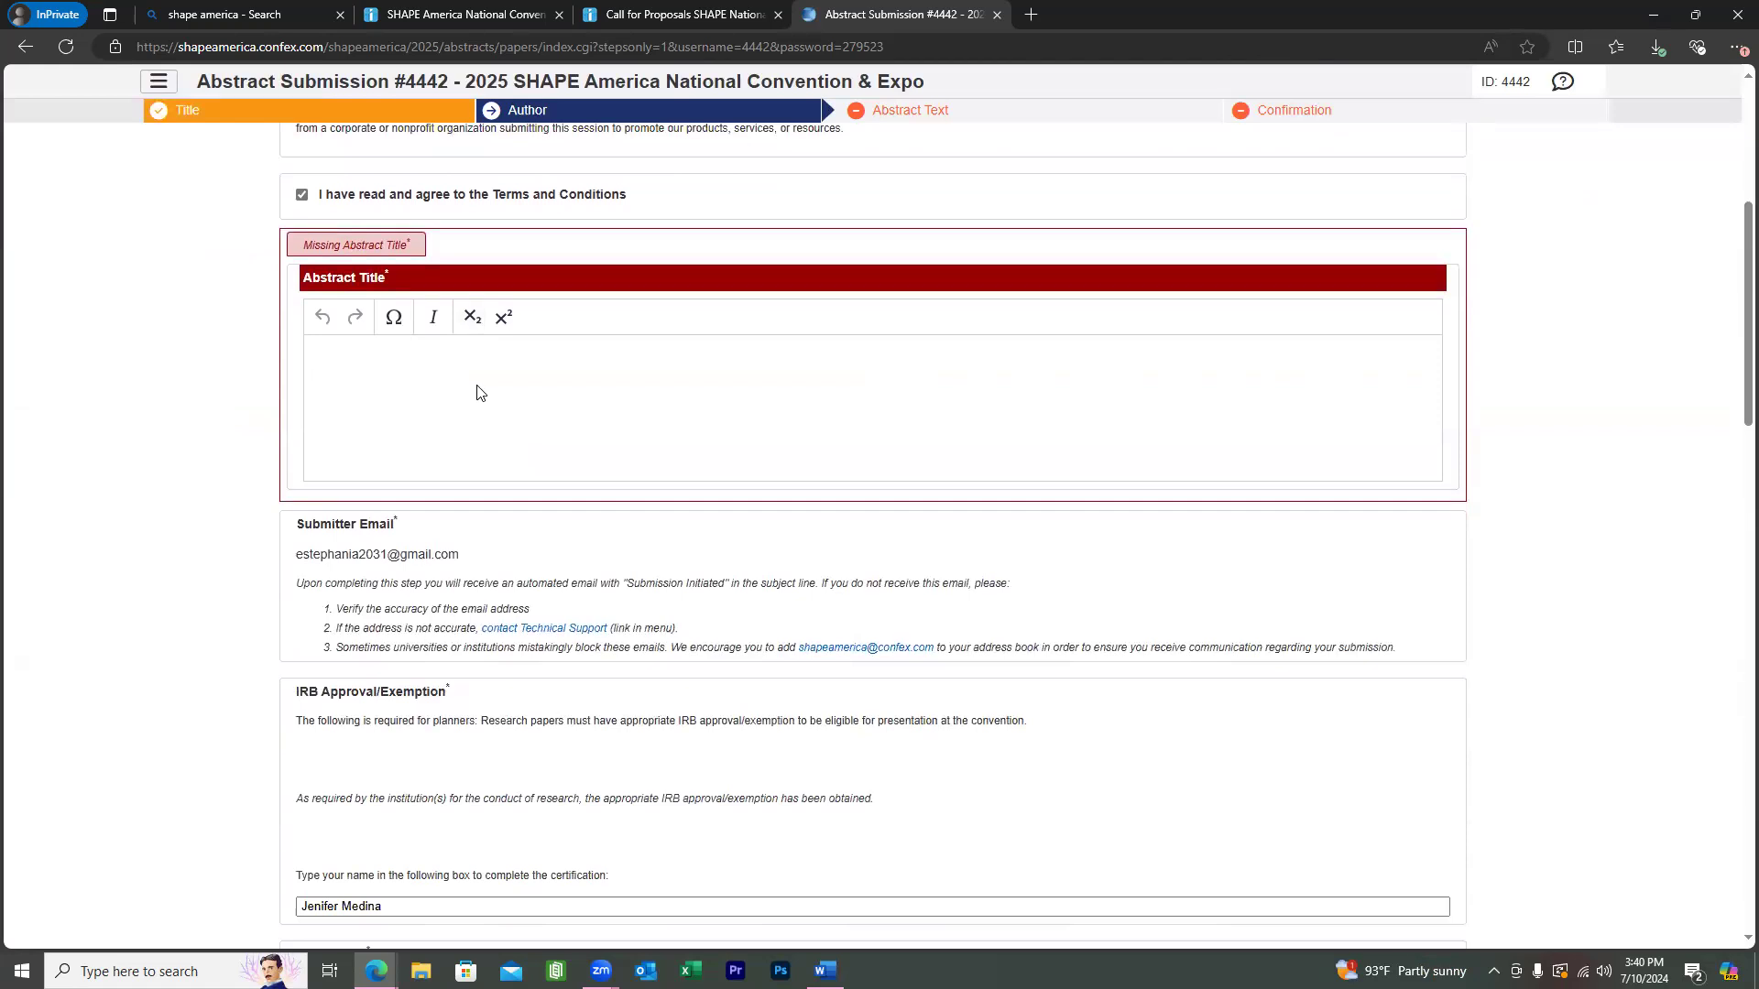
type("Testing Research testing")
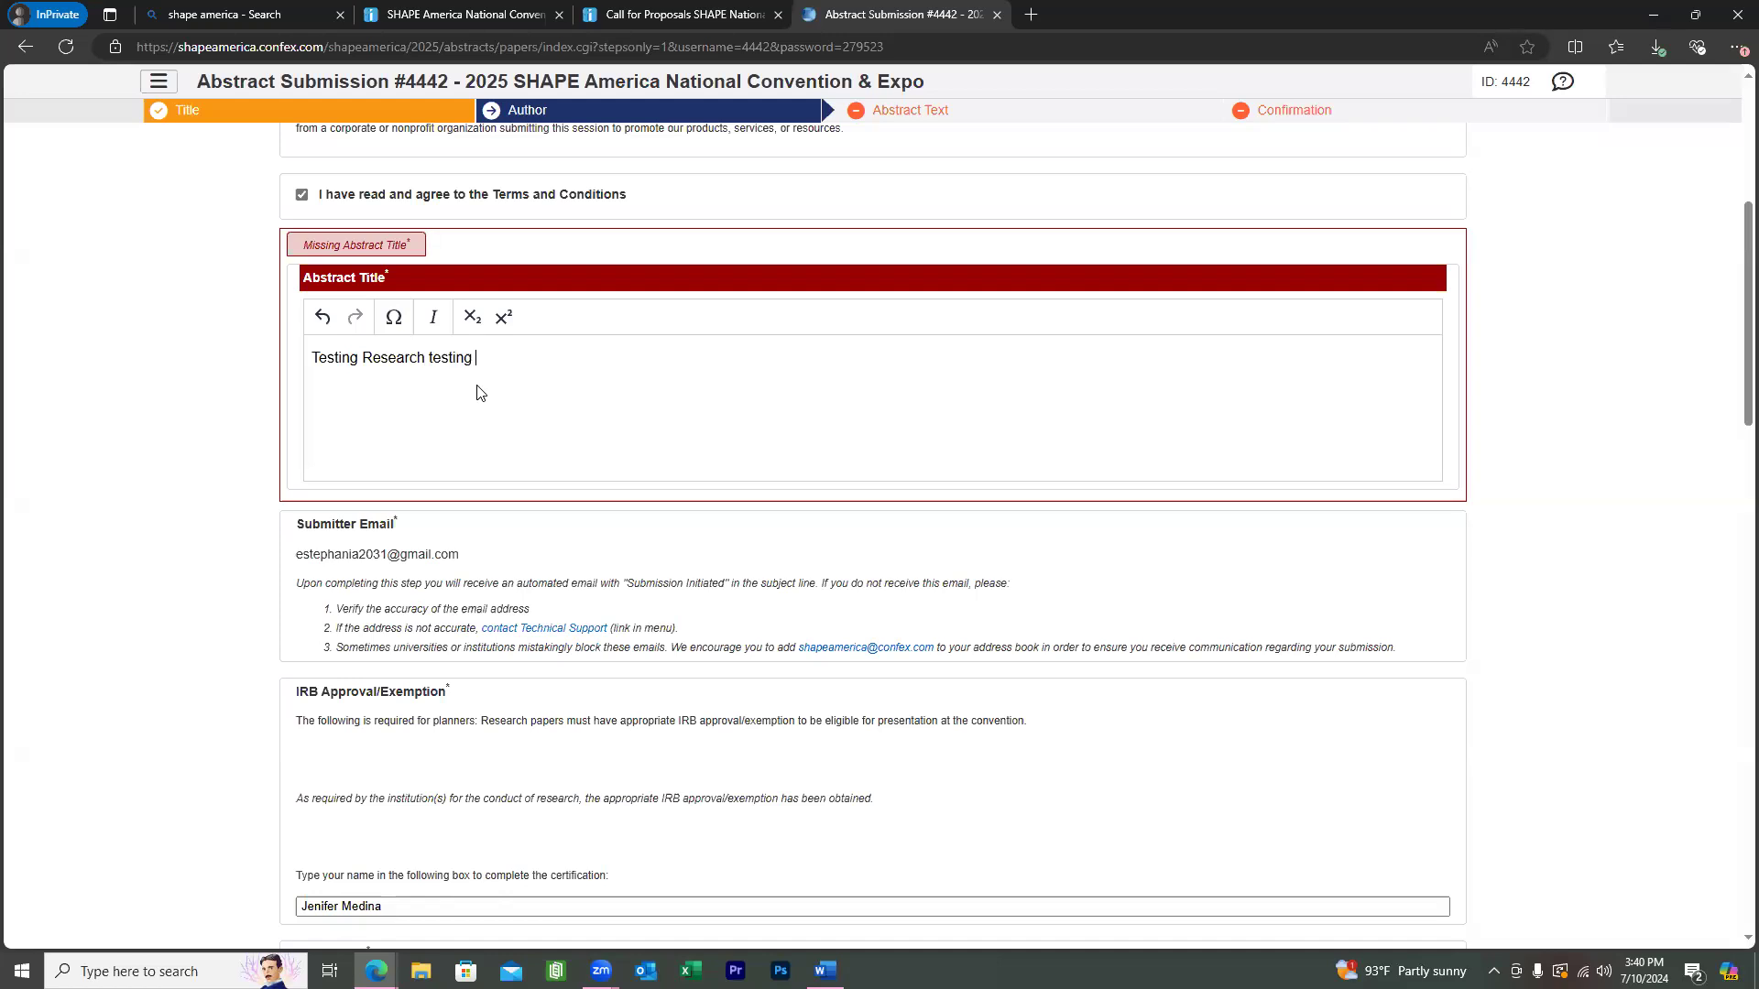
scroll(584, 547, "down", 5)
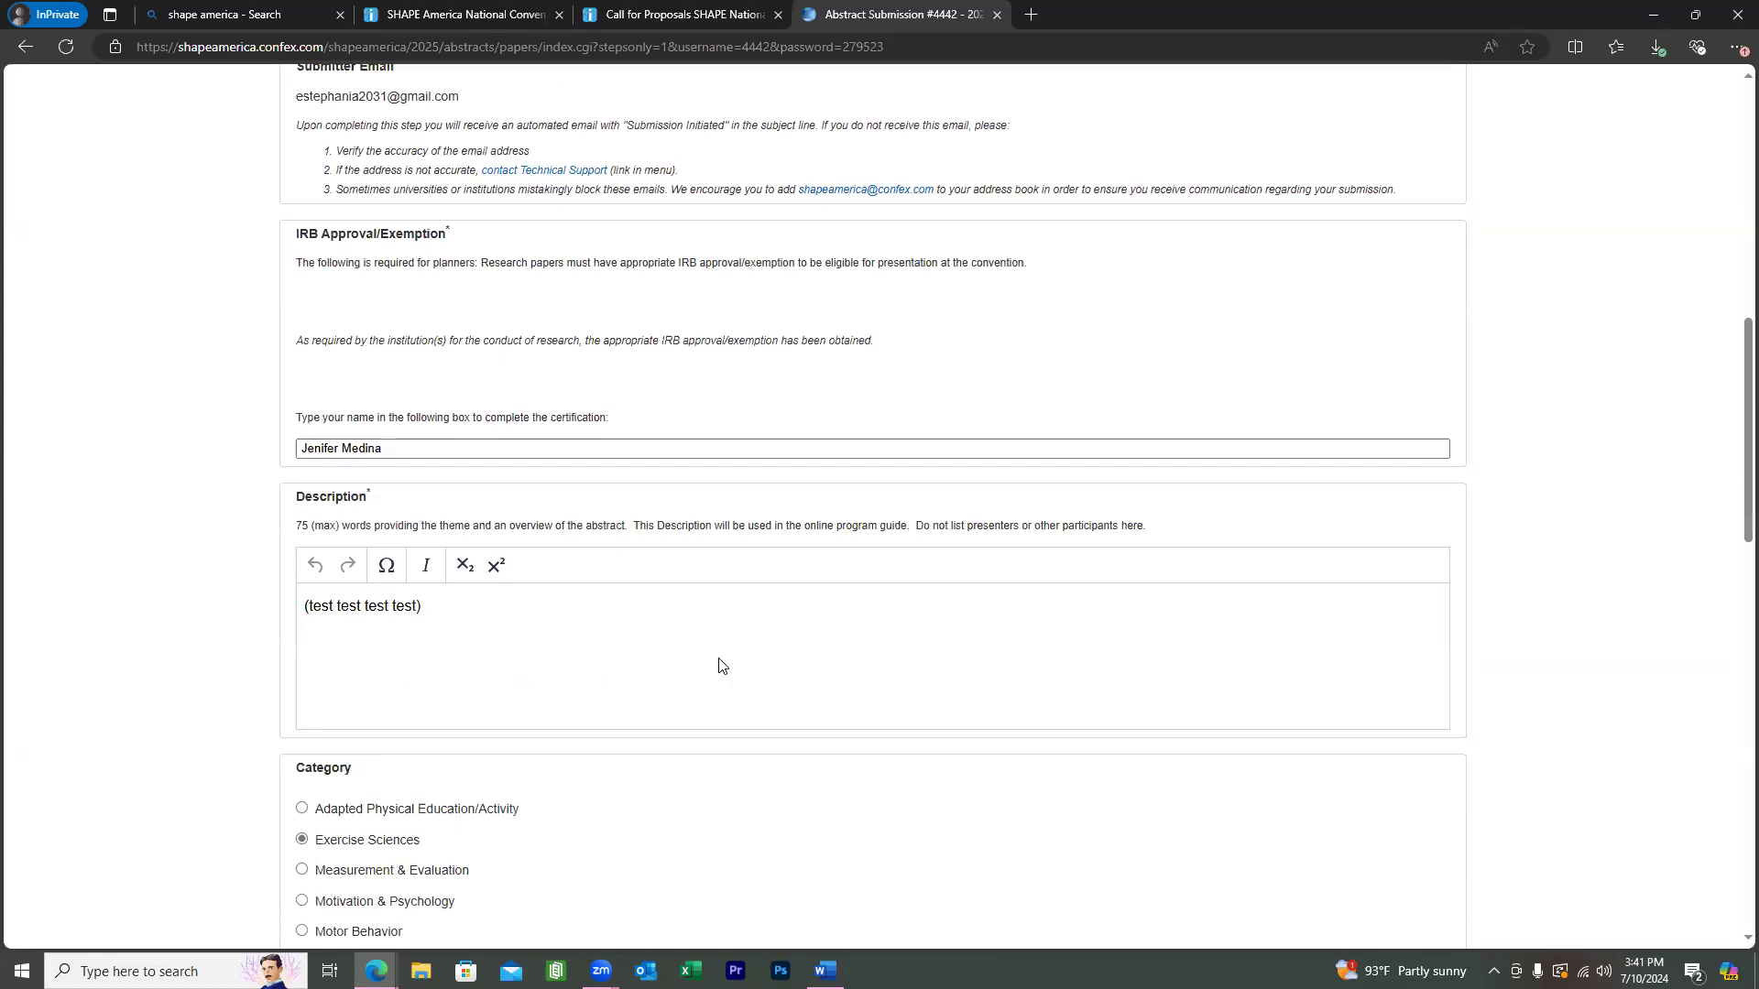
scroll(762, 652, "down", 12)
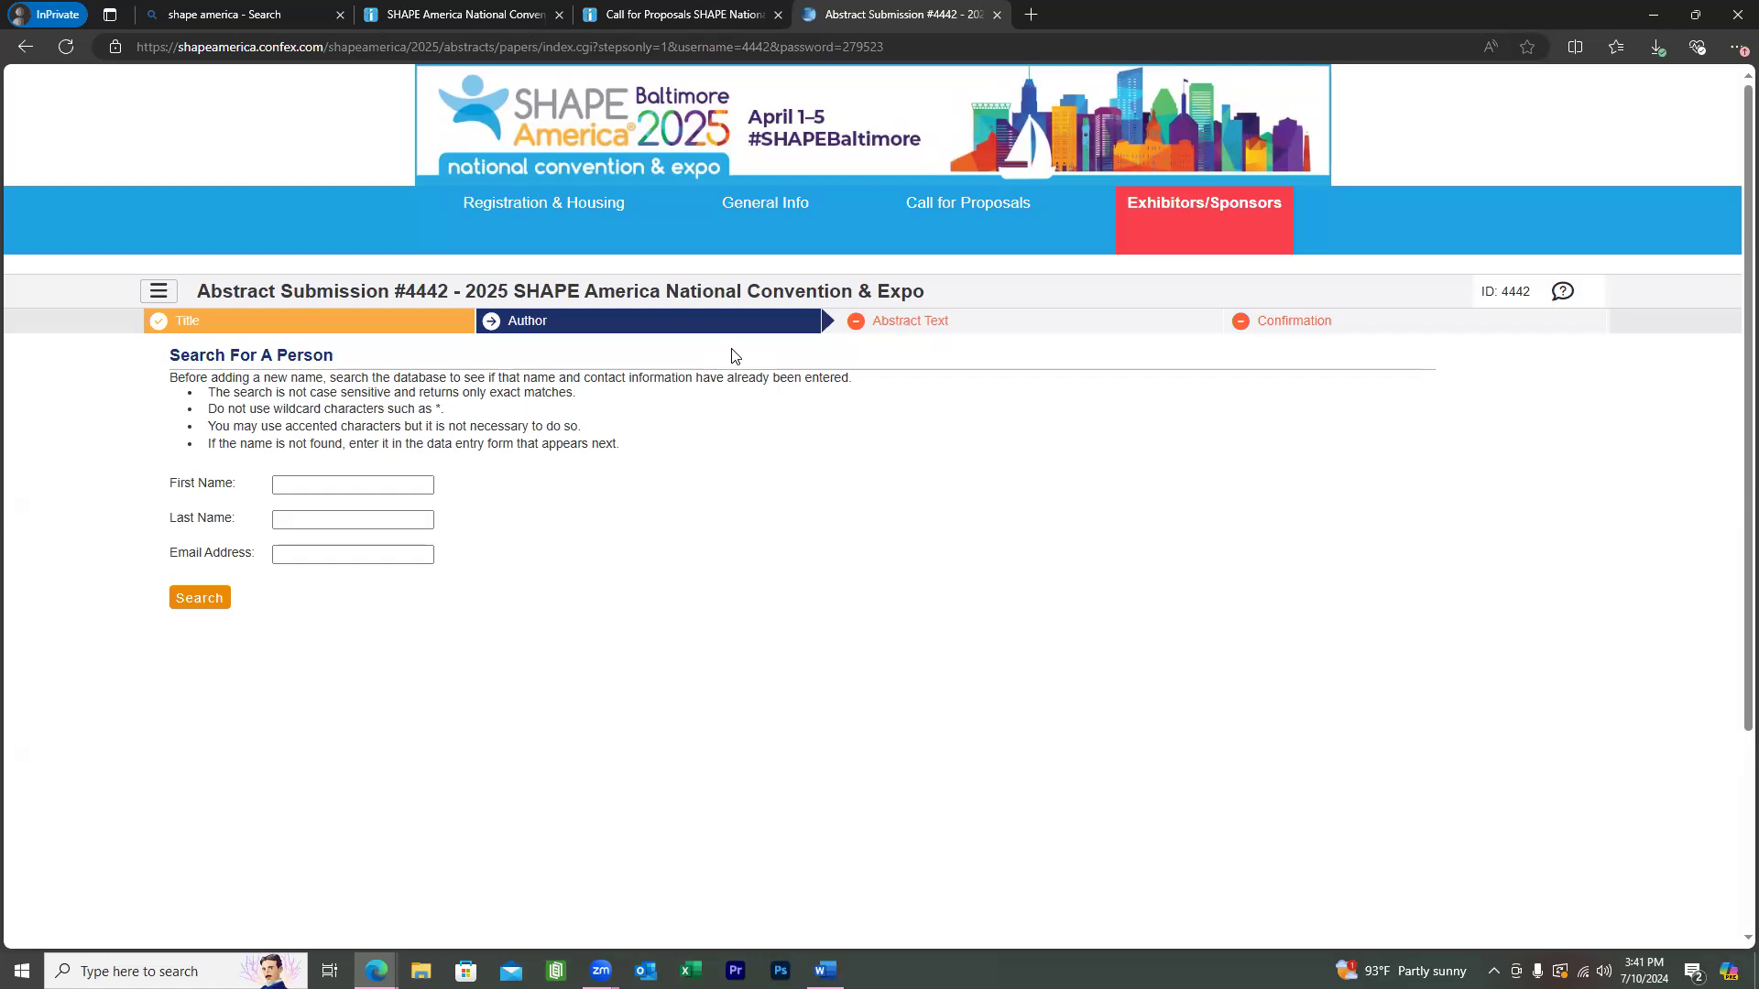
Clear the author's first and last name fields in the person search.
scroll(733, 355, "down", 2)
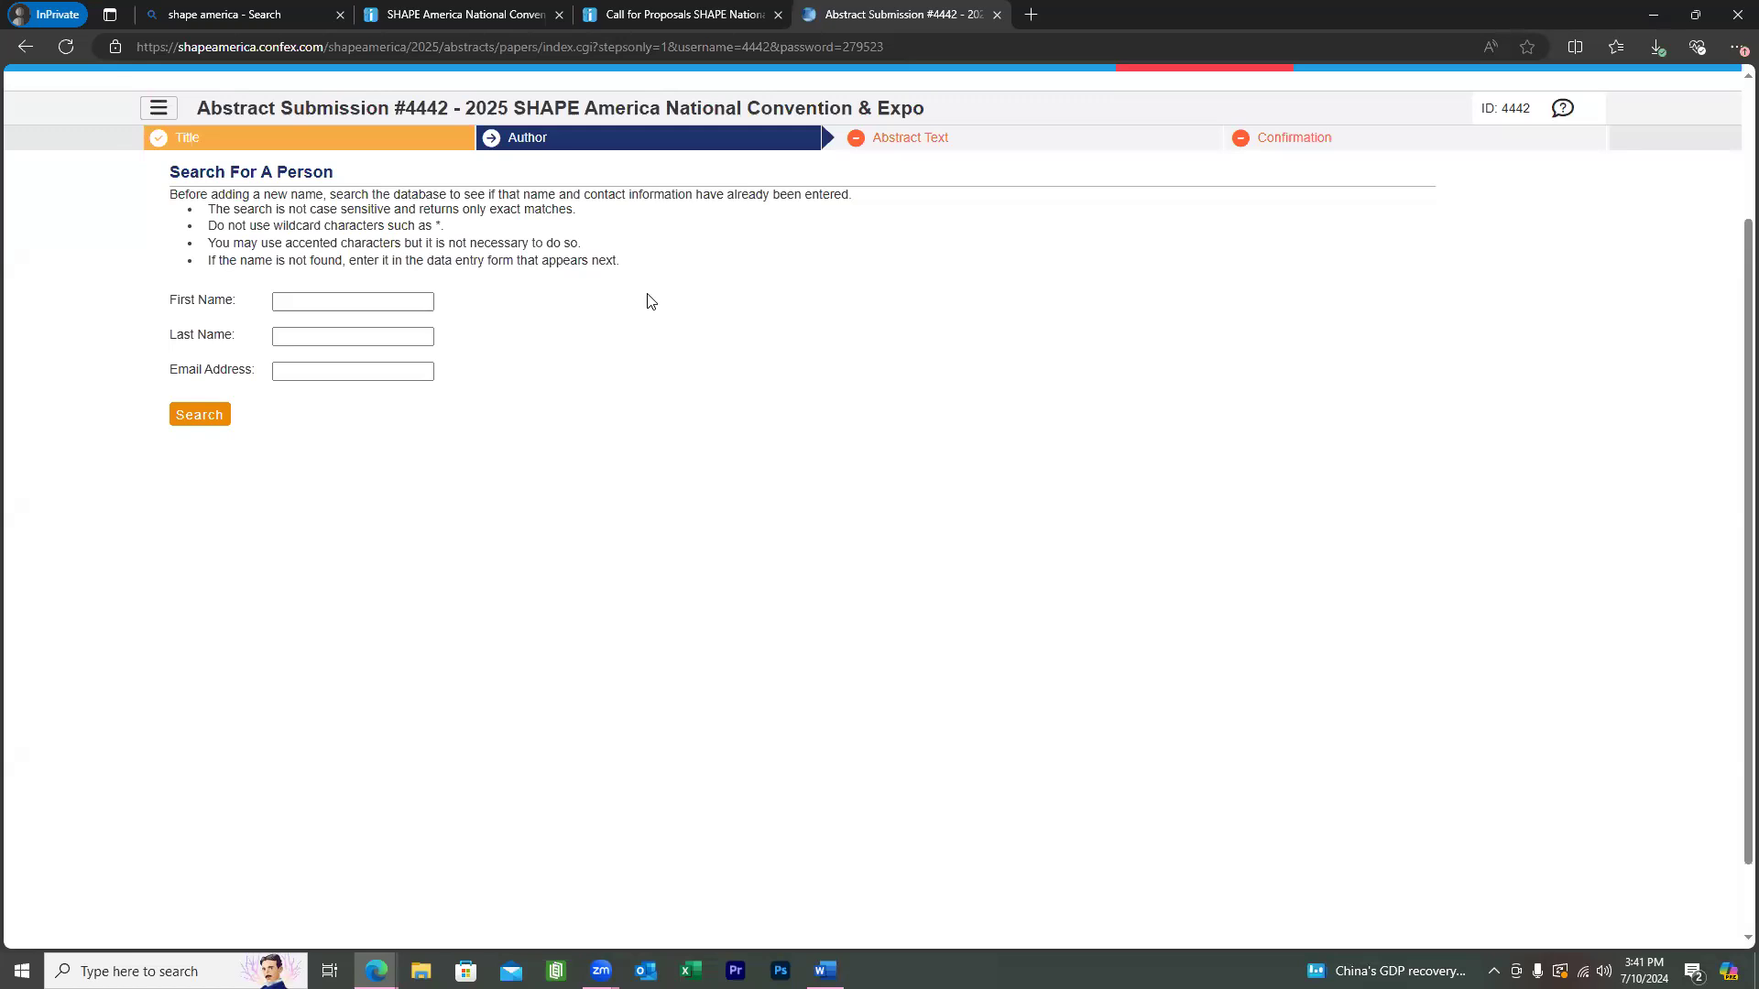
left_click(360, 370)
left_click(367, 431)
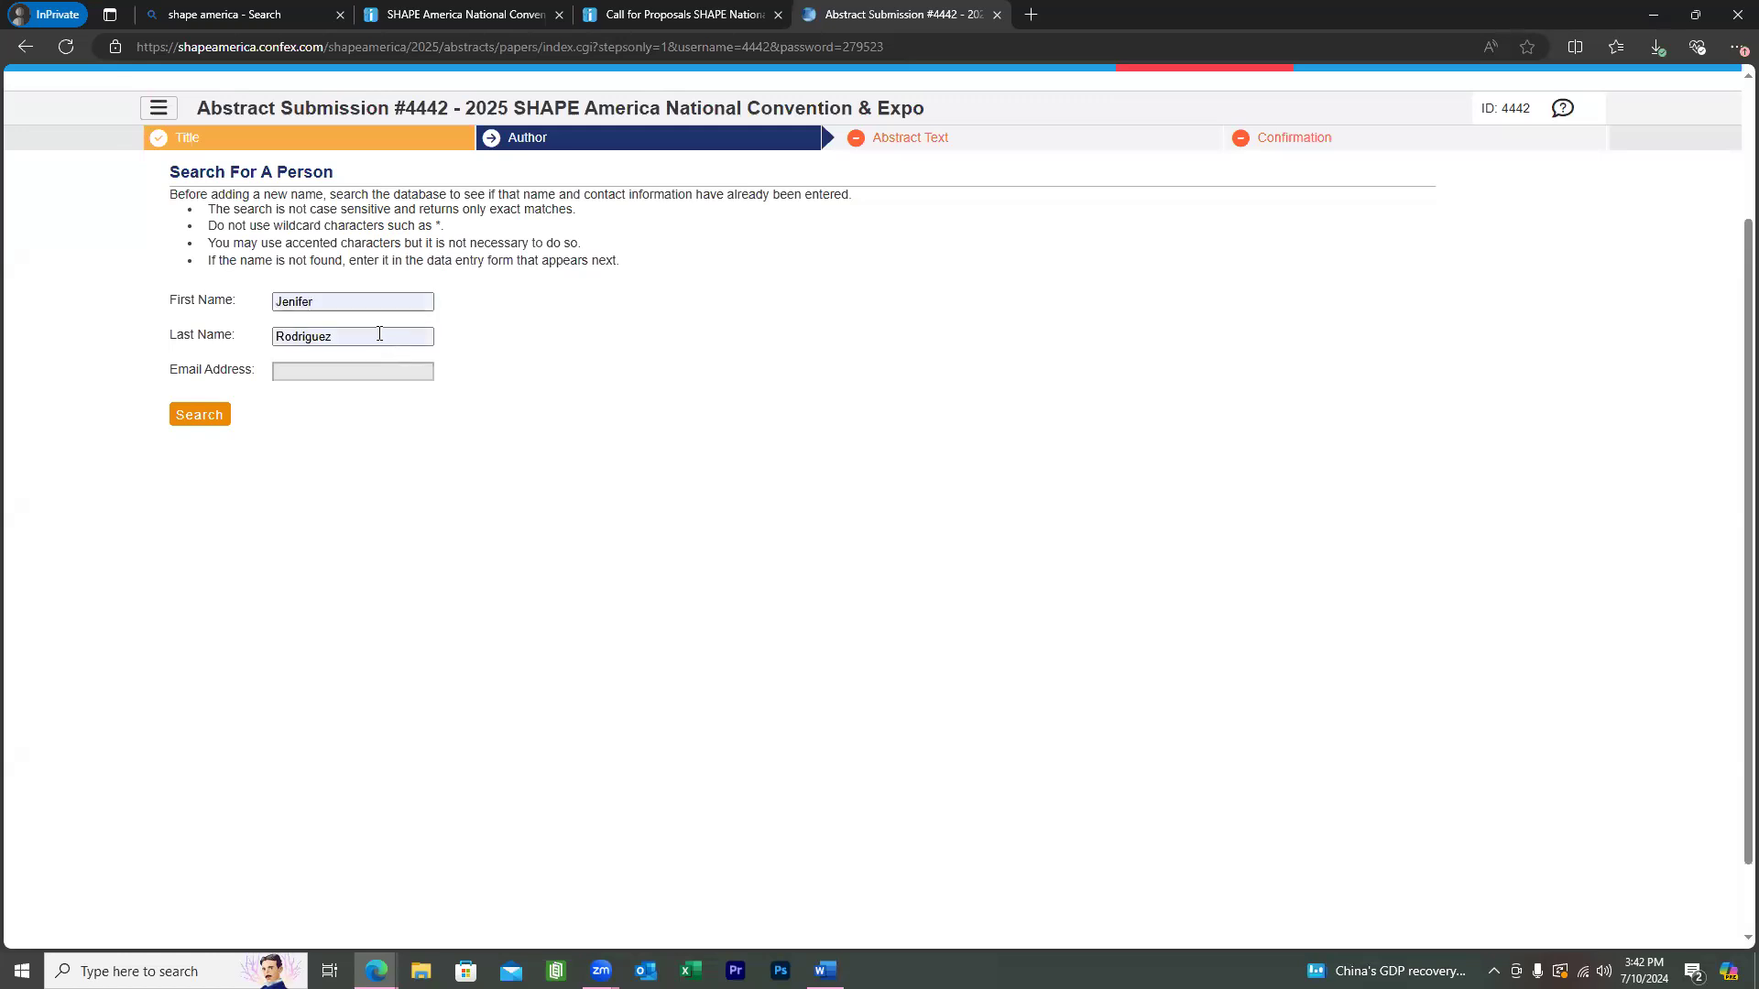
left_click(379, 336)
key("BackSpace")
key("BackSpace")
key("BackSpace")
key("BackSpace")
key("BackSpace")
key("BackSpace")
key("BackSpace")
key("BackSpace")
key("BackSpace")
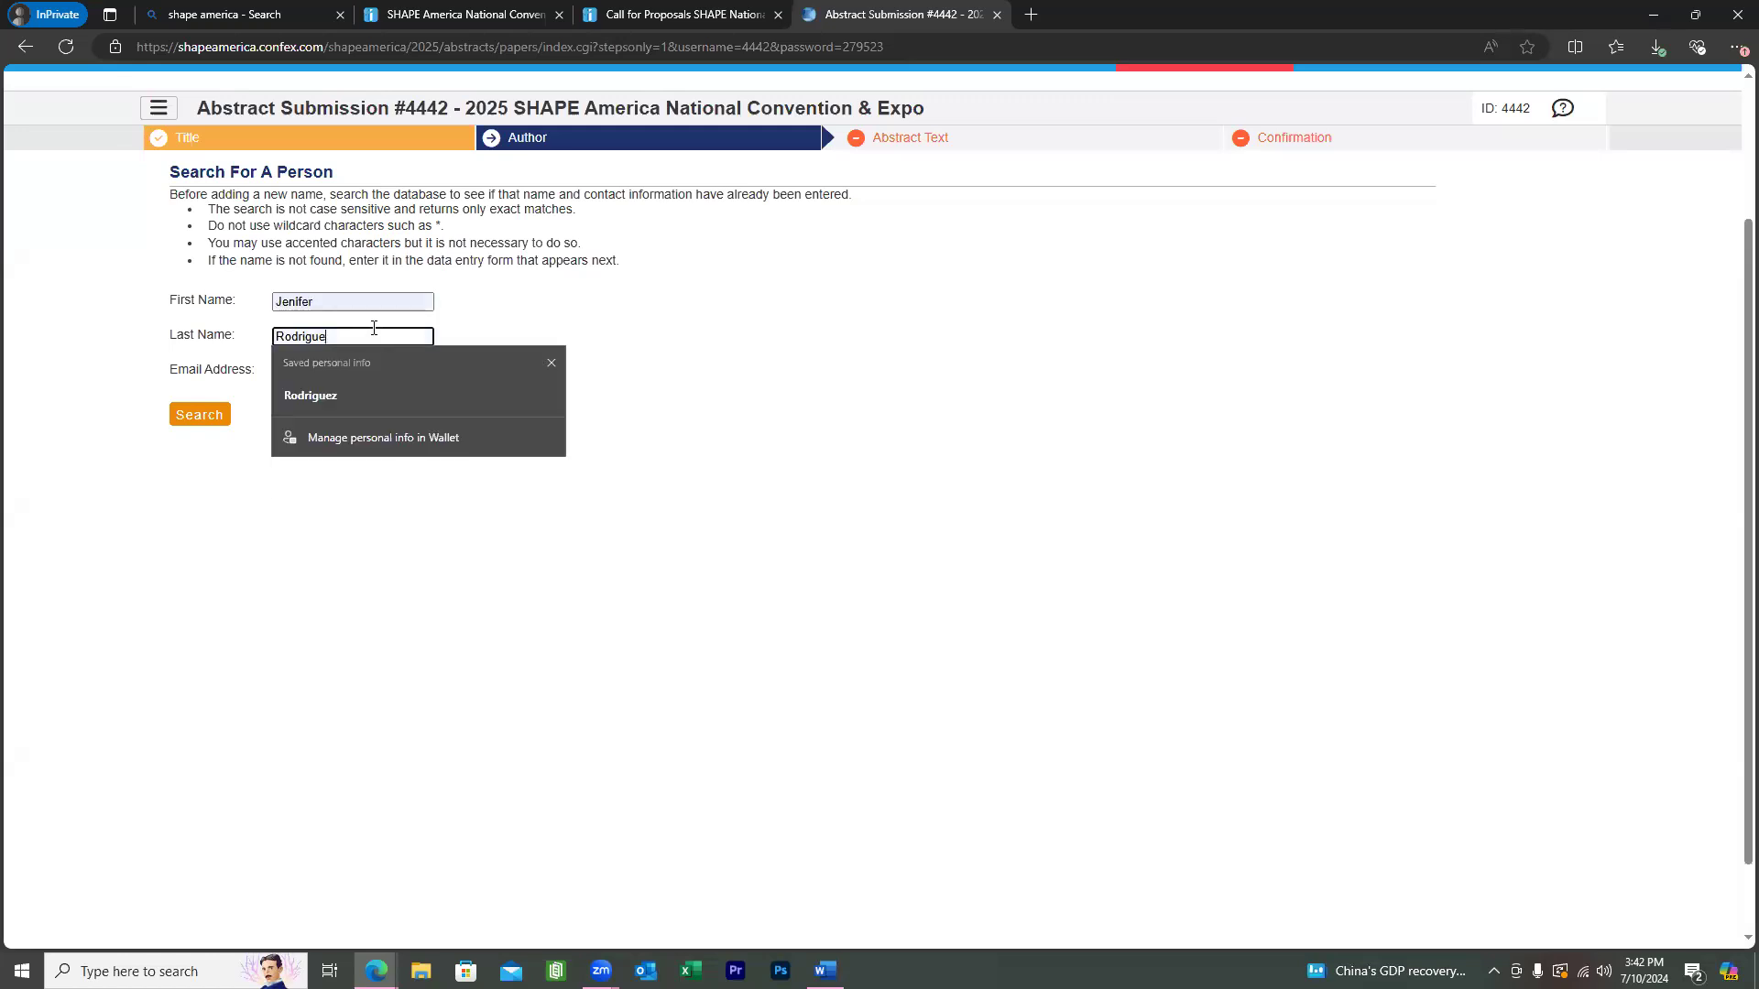
left_click_drag(355, 305, 351, 312)
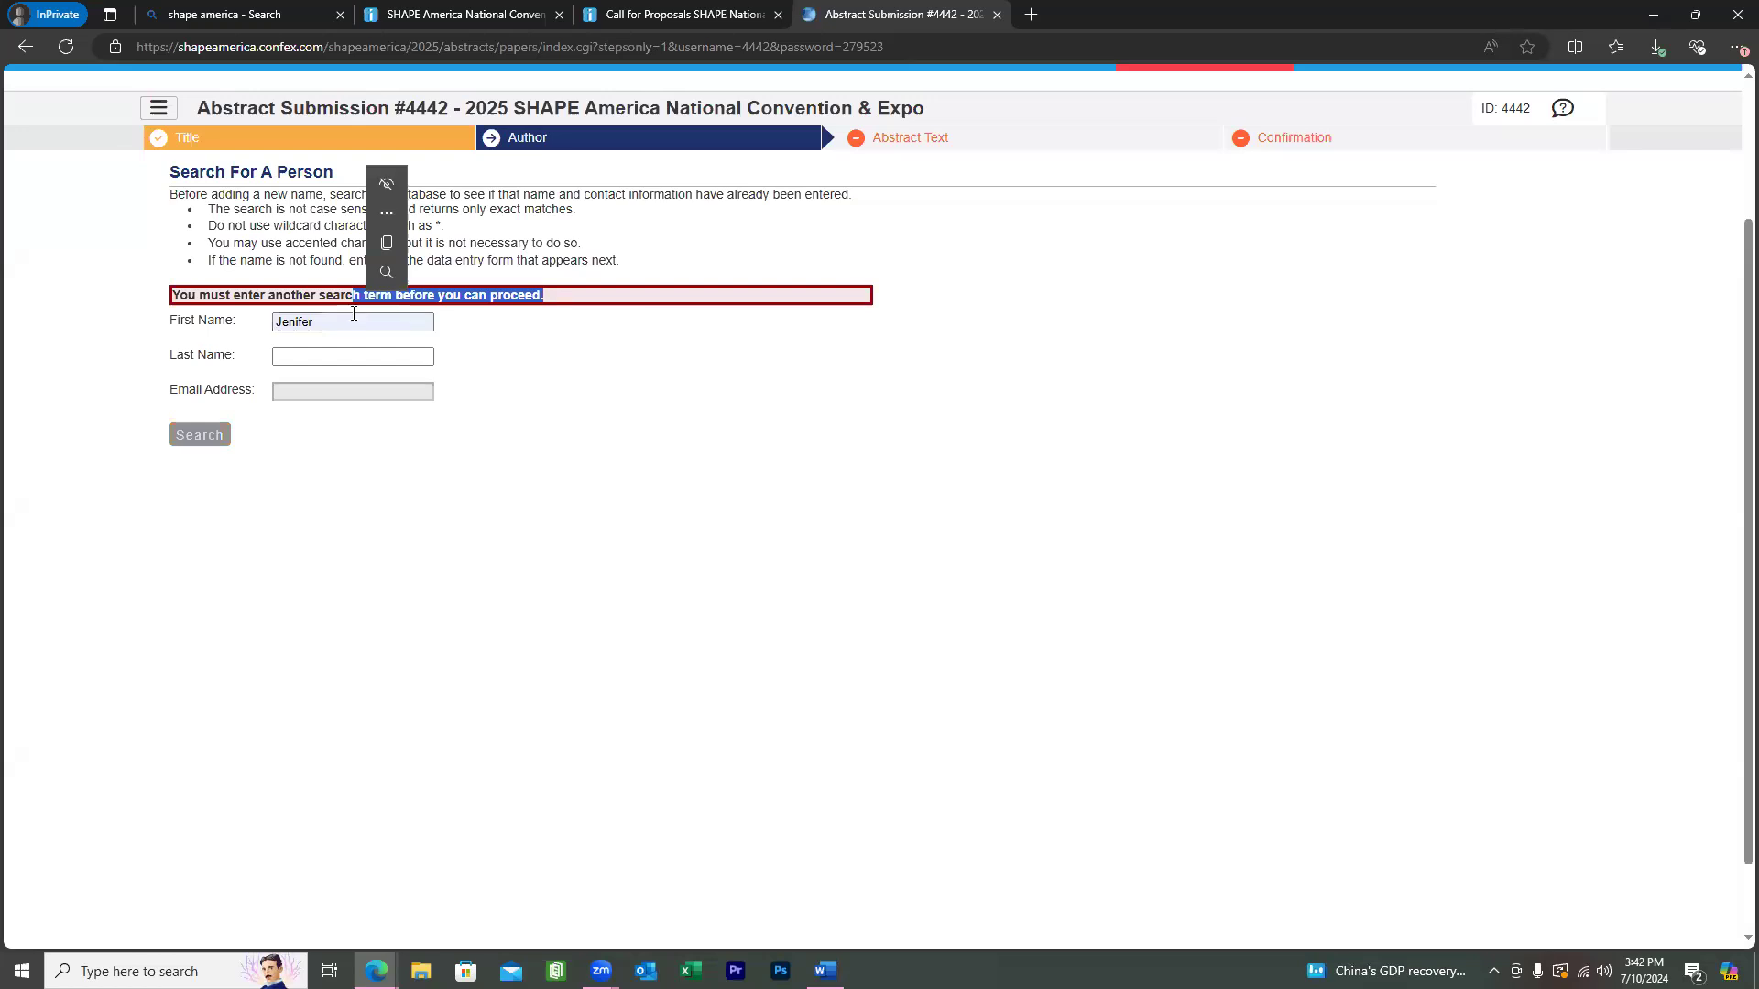
left_click(353, 321)
key("BackSpace")
key("BackSpace")
key("BackSpace")
key("BackSpace")
key("BackSpace")
key("BackSpace")
key("BackSpace")
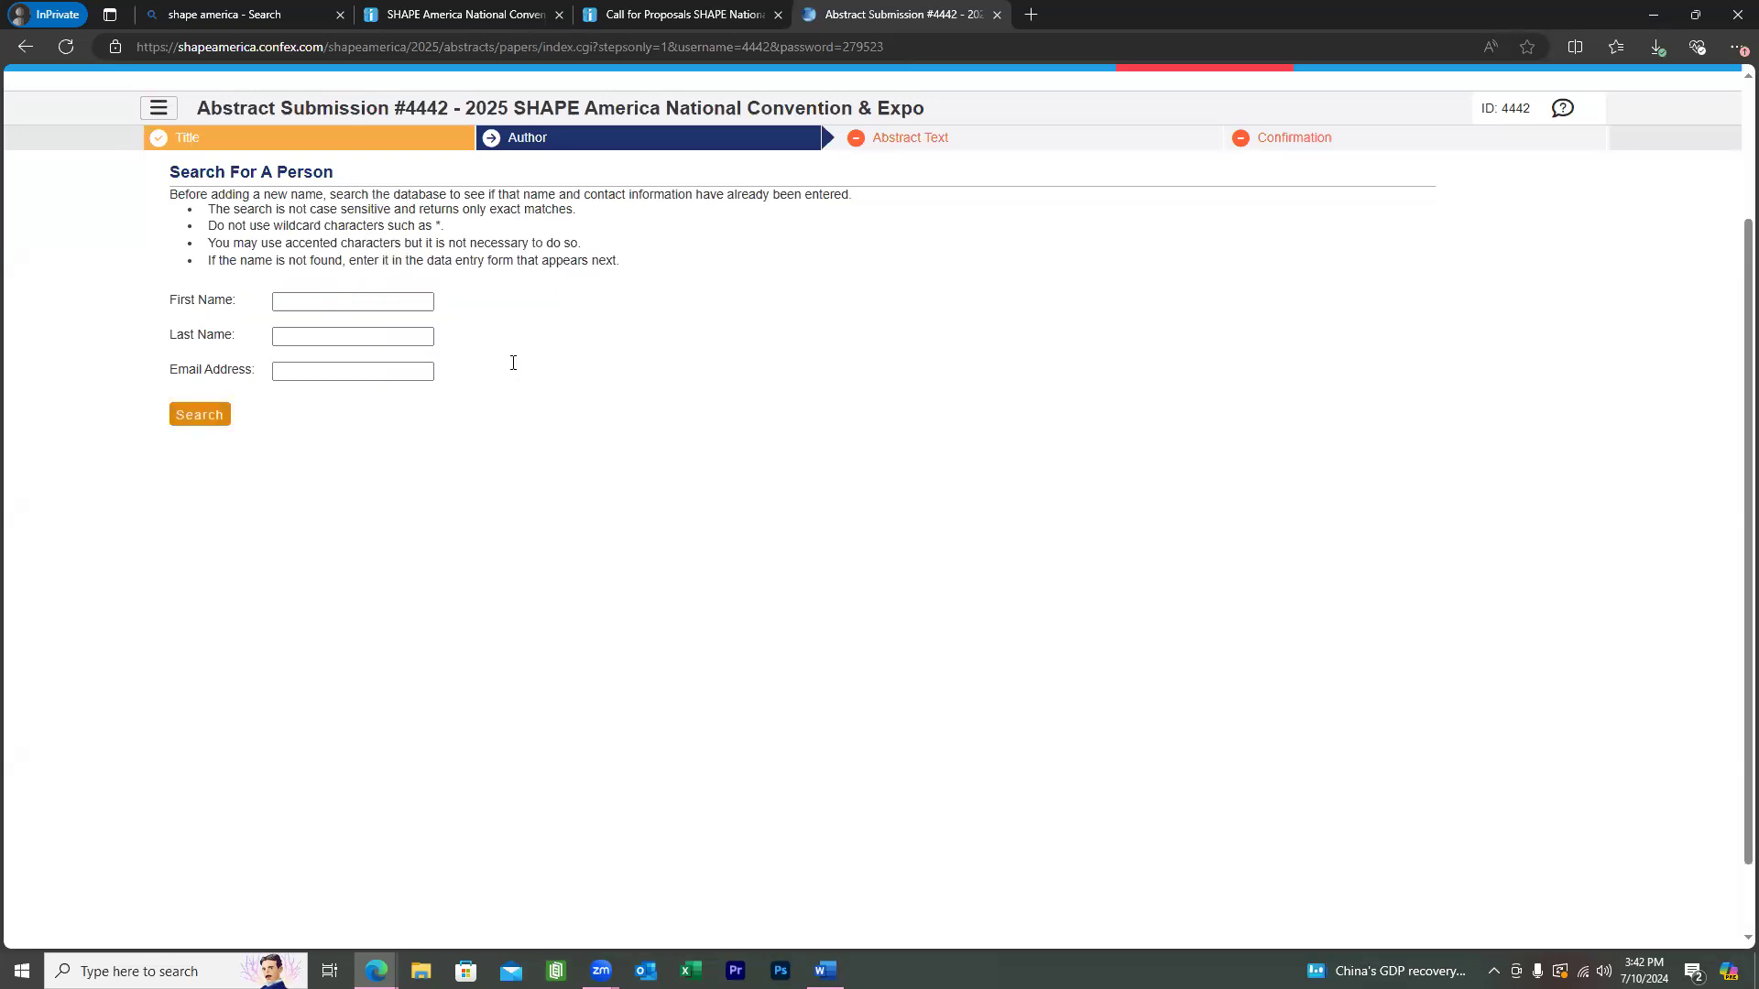
Search by the author's e-mail address and select the single GMU-affiliated match.
left_click(374, 372)
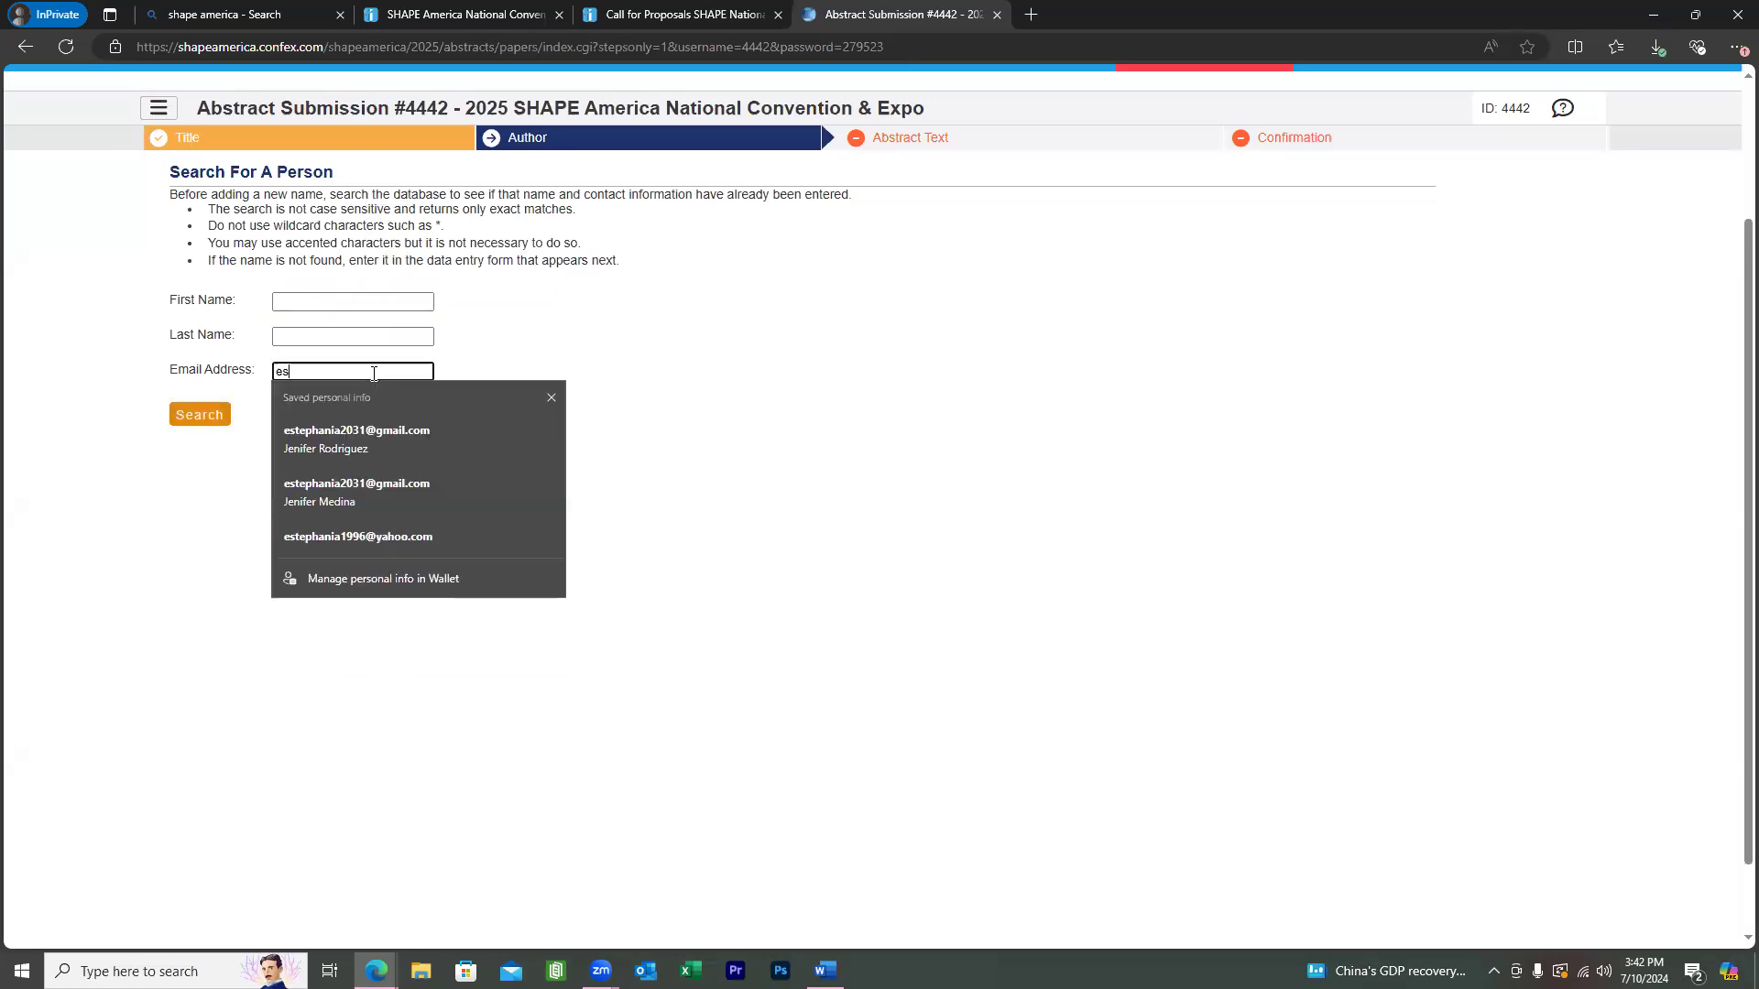
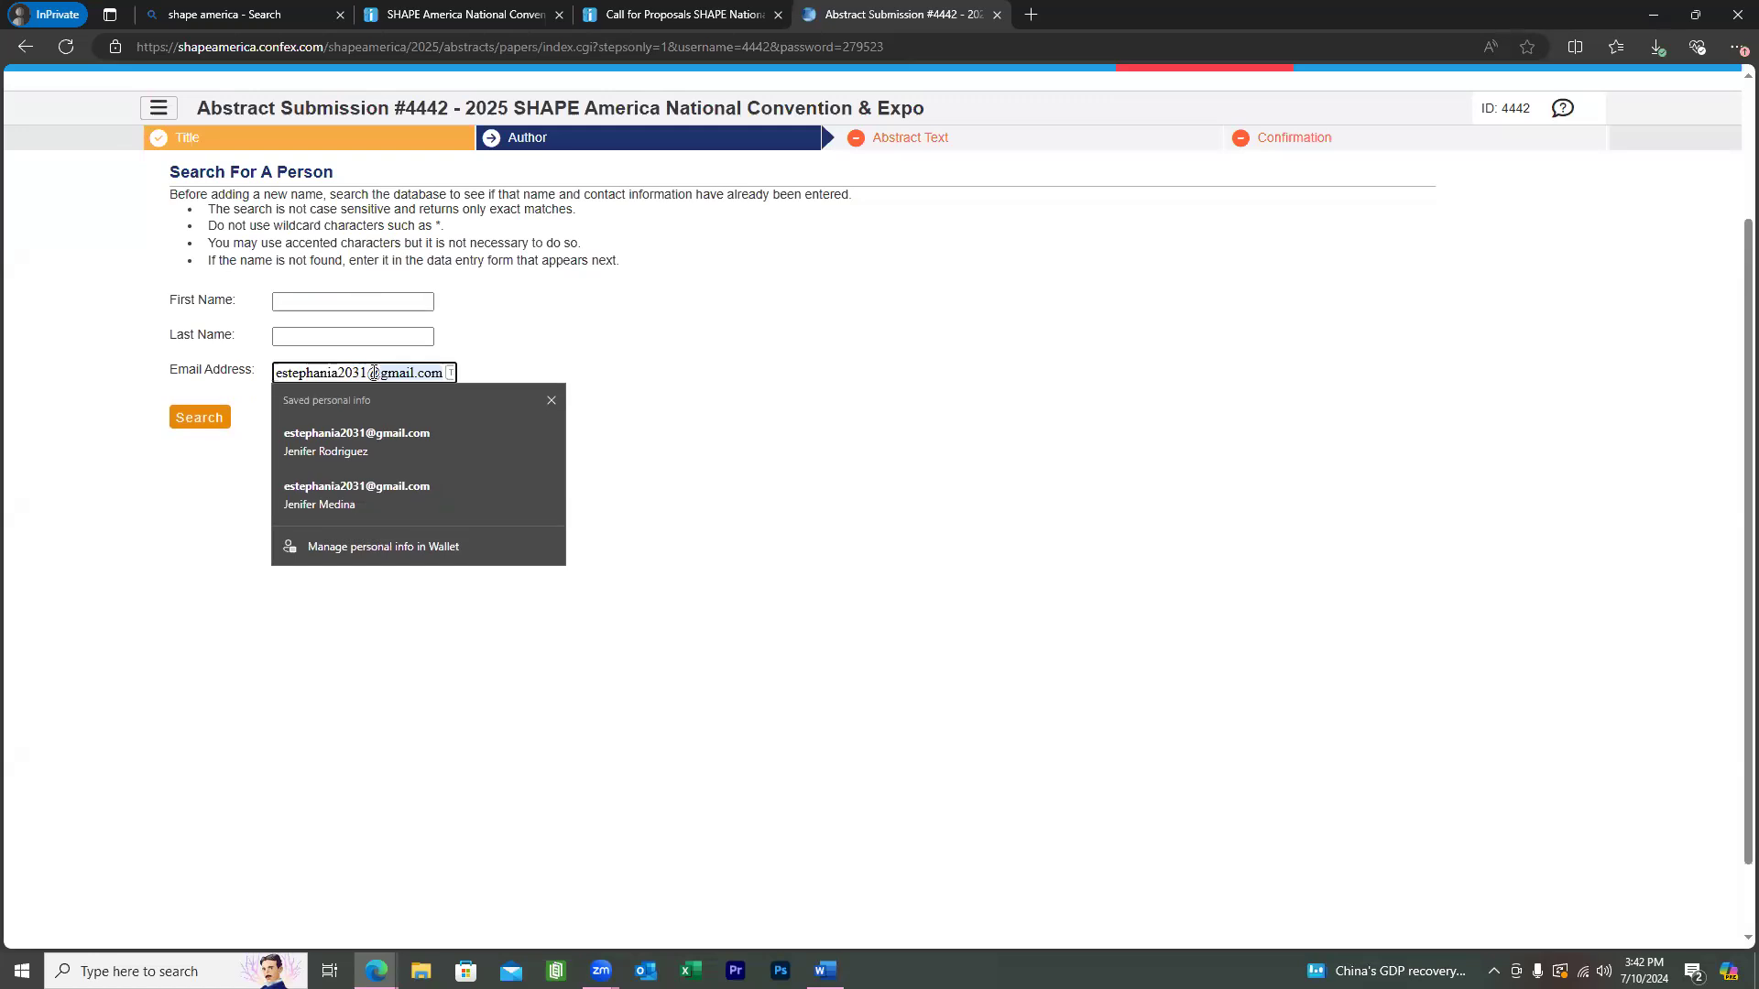
left_click(374, 373)
left_click(600, 340)
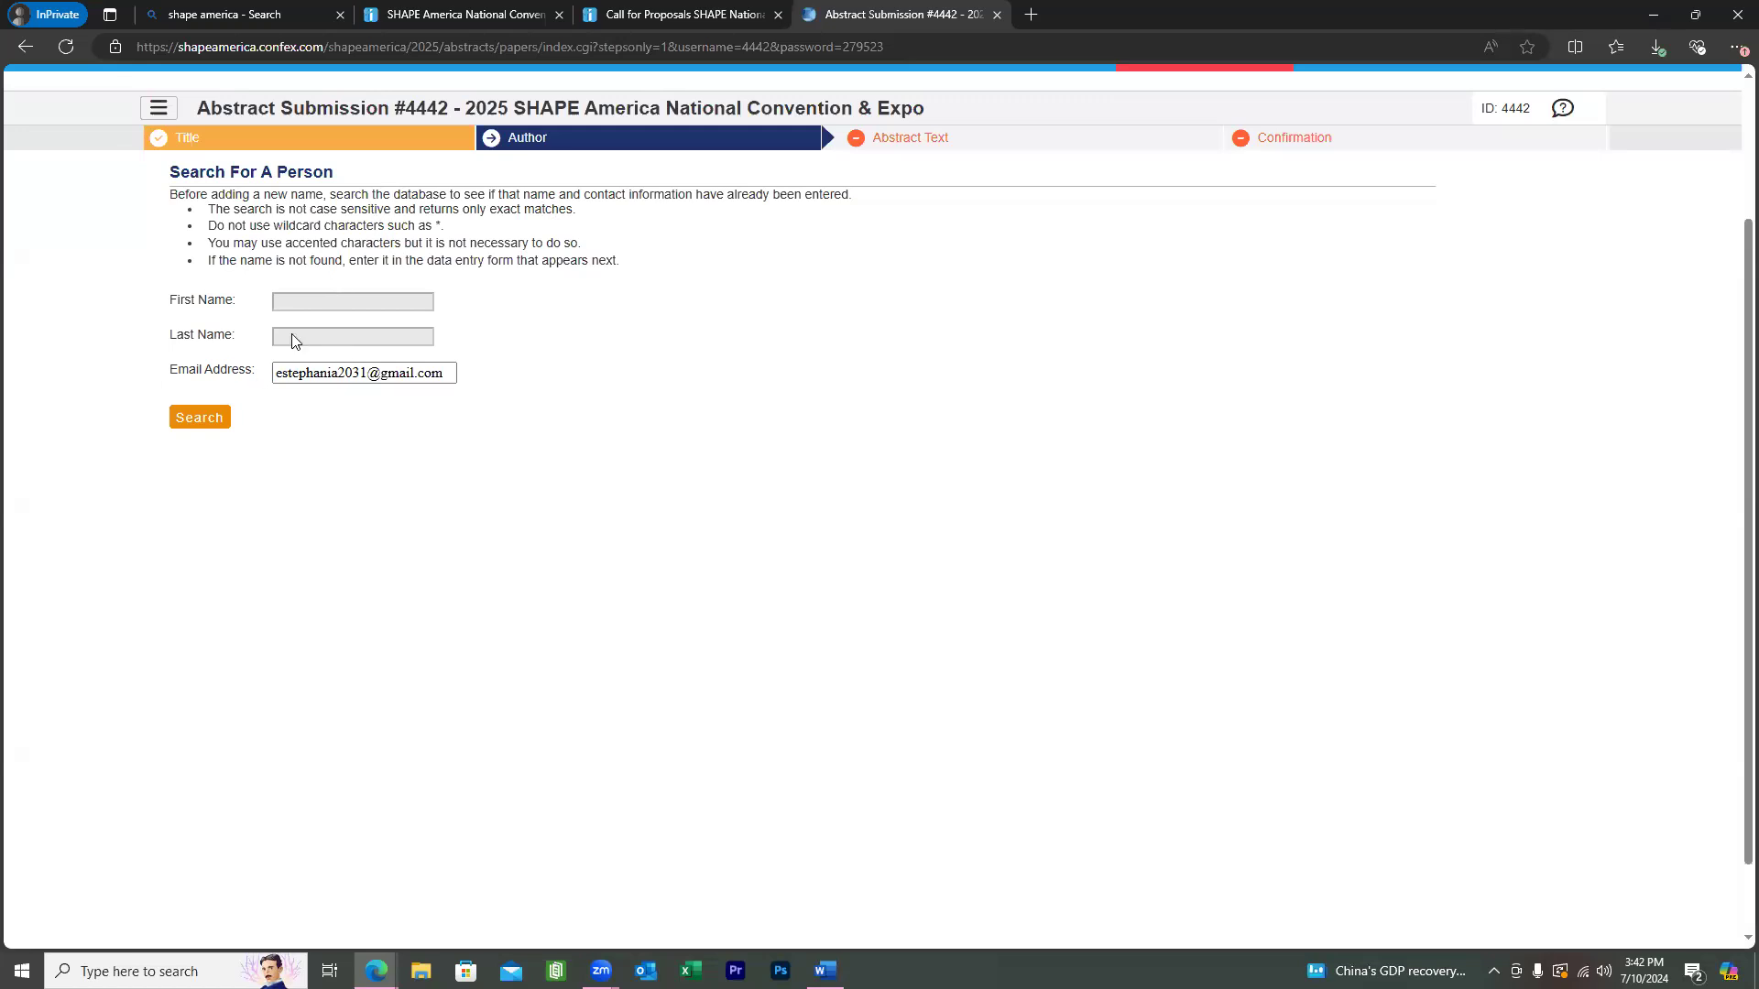
left_click(212, 419)
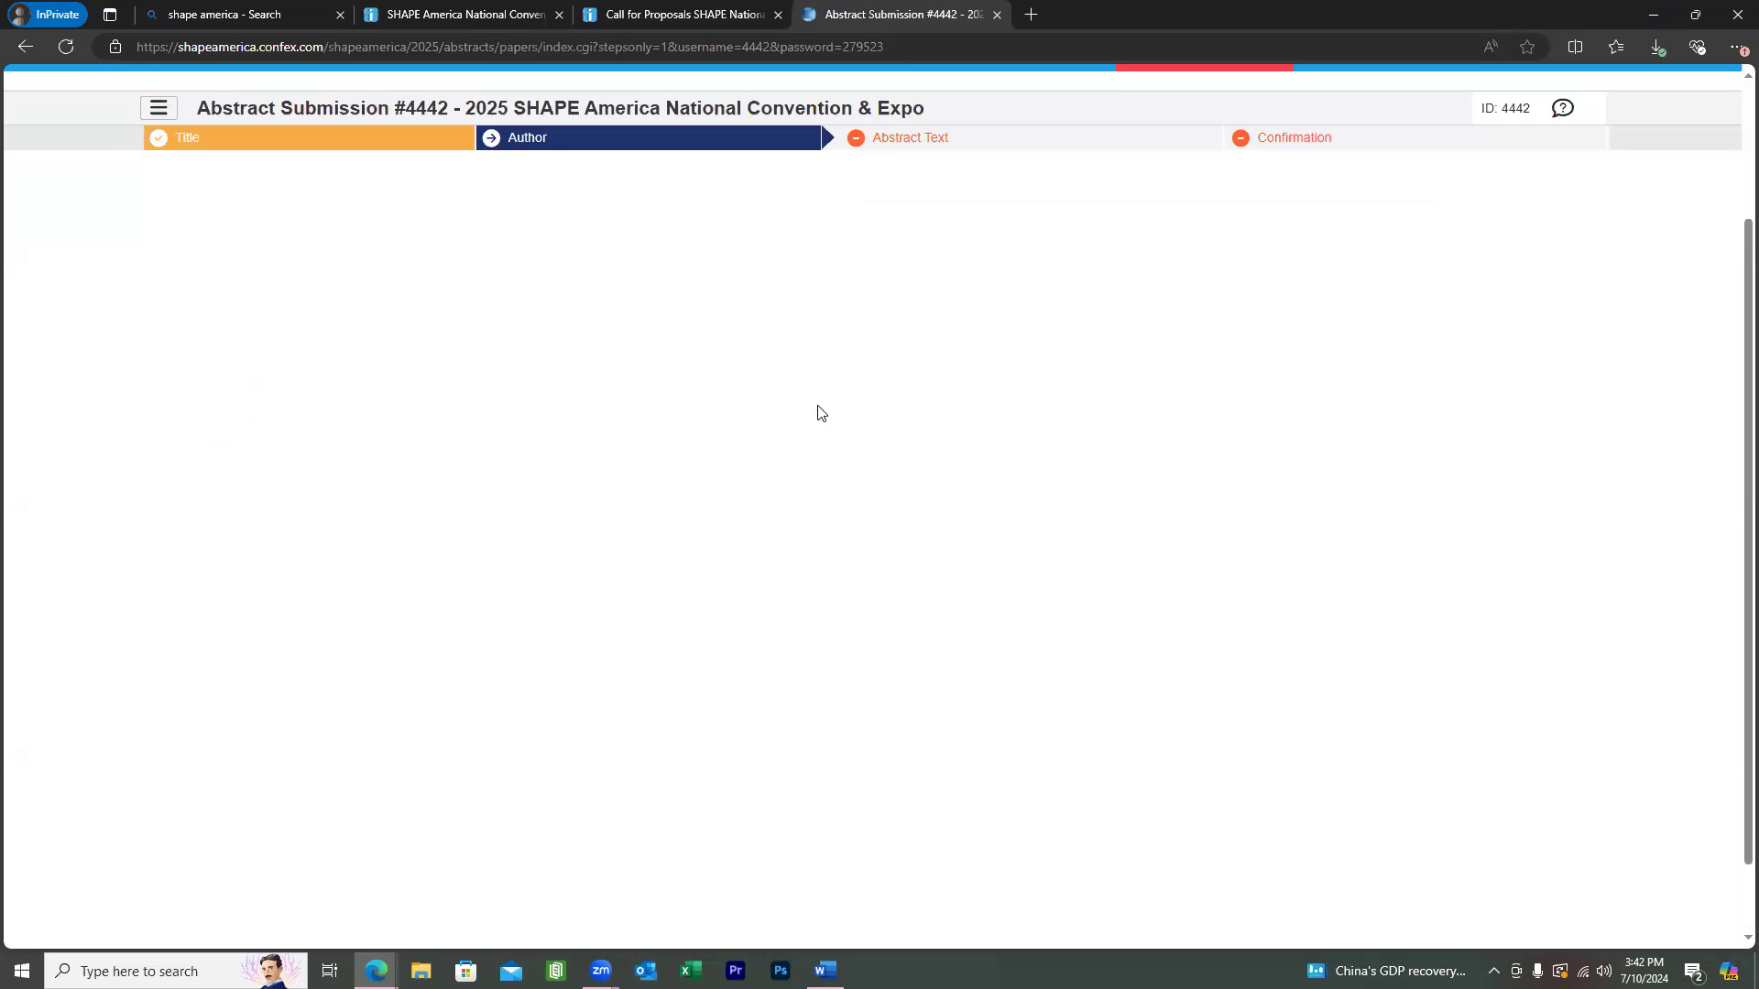
left_click(247, 409)
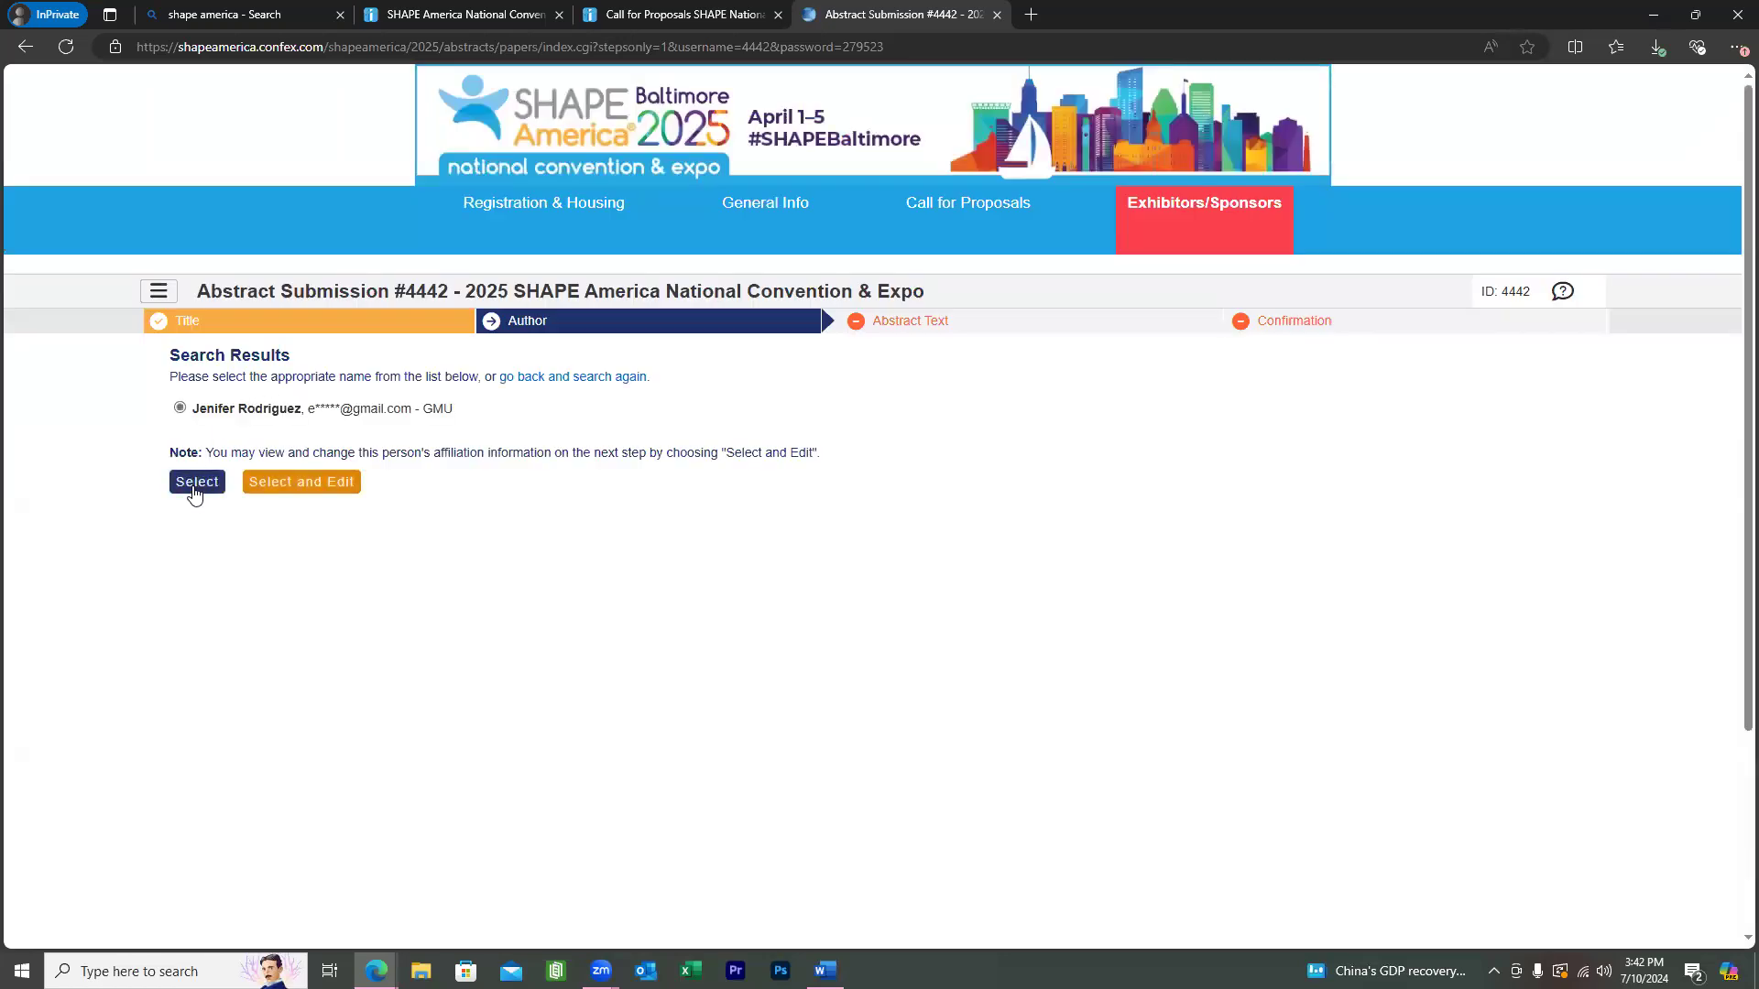
Add the selected GMU person to the submission and begin adding a second person.
left_click(195, 490)
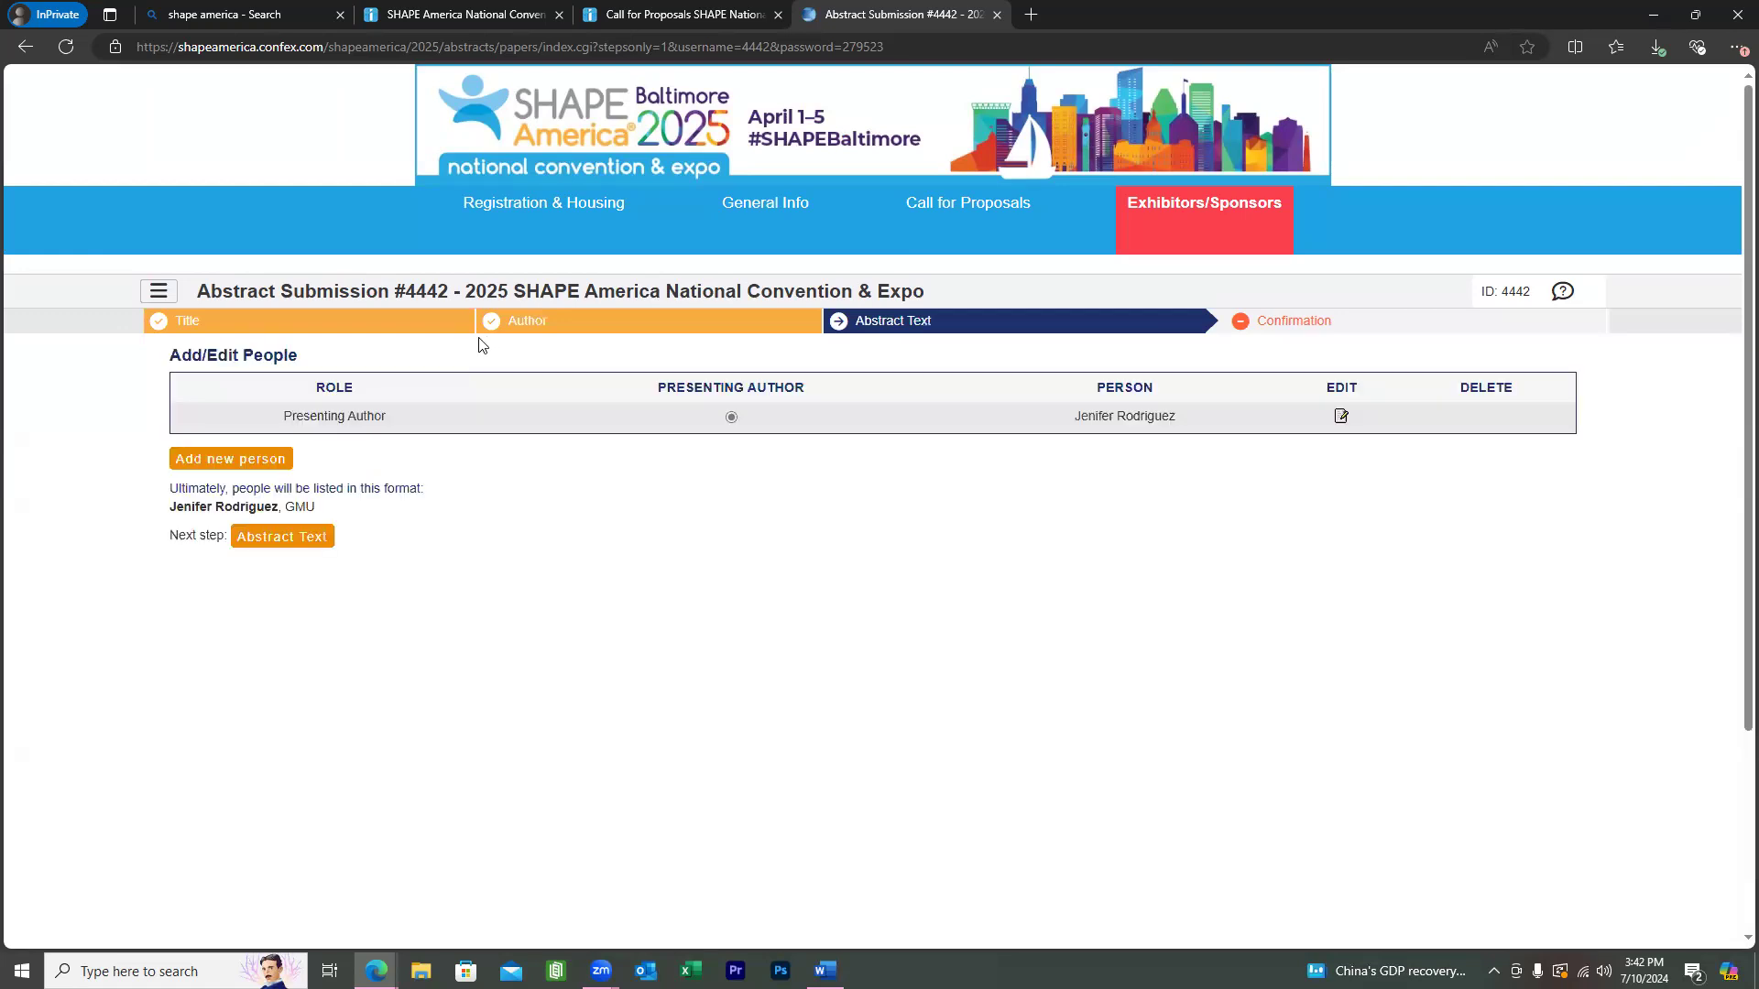
scroll(479, 345, "down", 2)
left_click(225, 275)
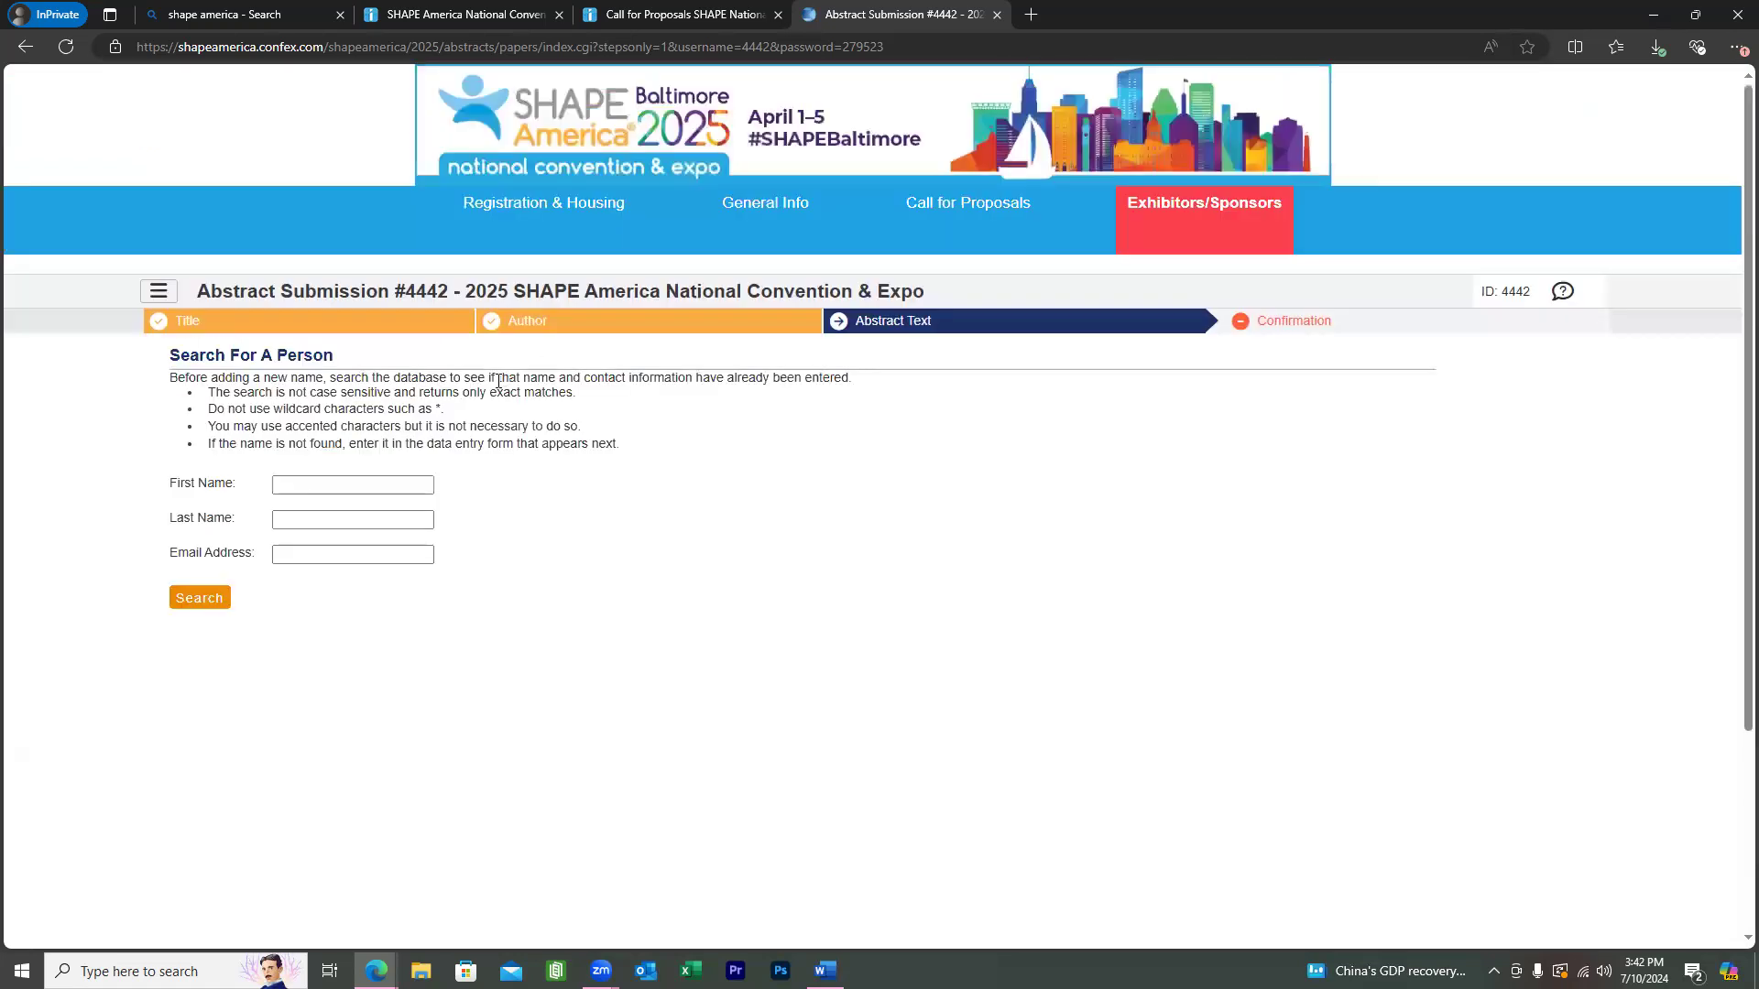
scroll(499, 383, "down", 2)
Enter the new person's first name and last initial, then search the database.
left_click(407, 309)
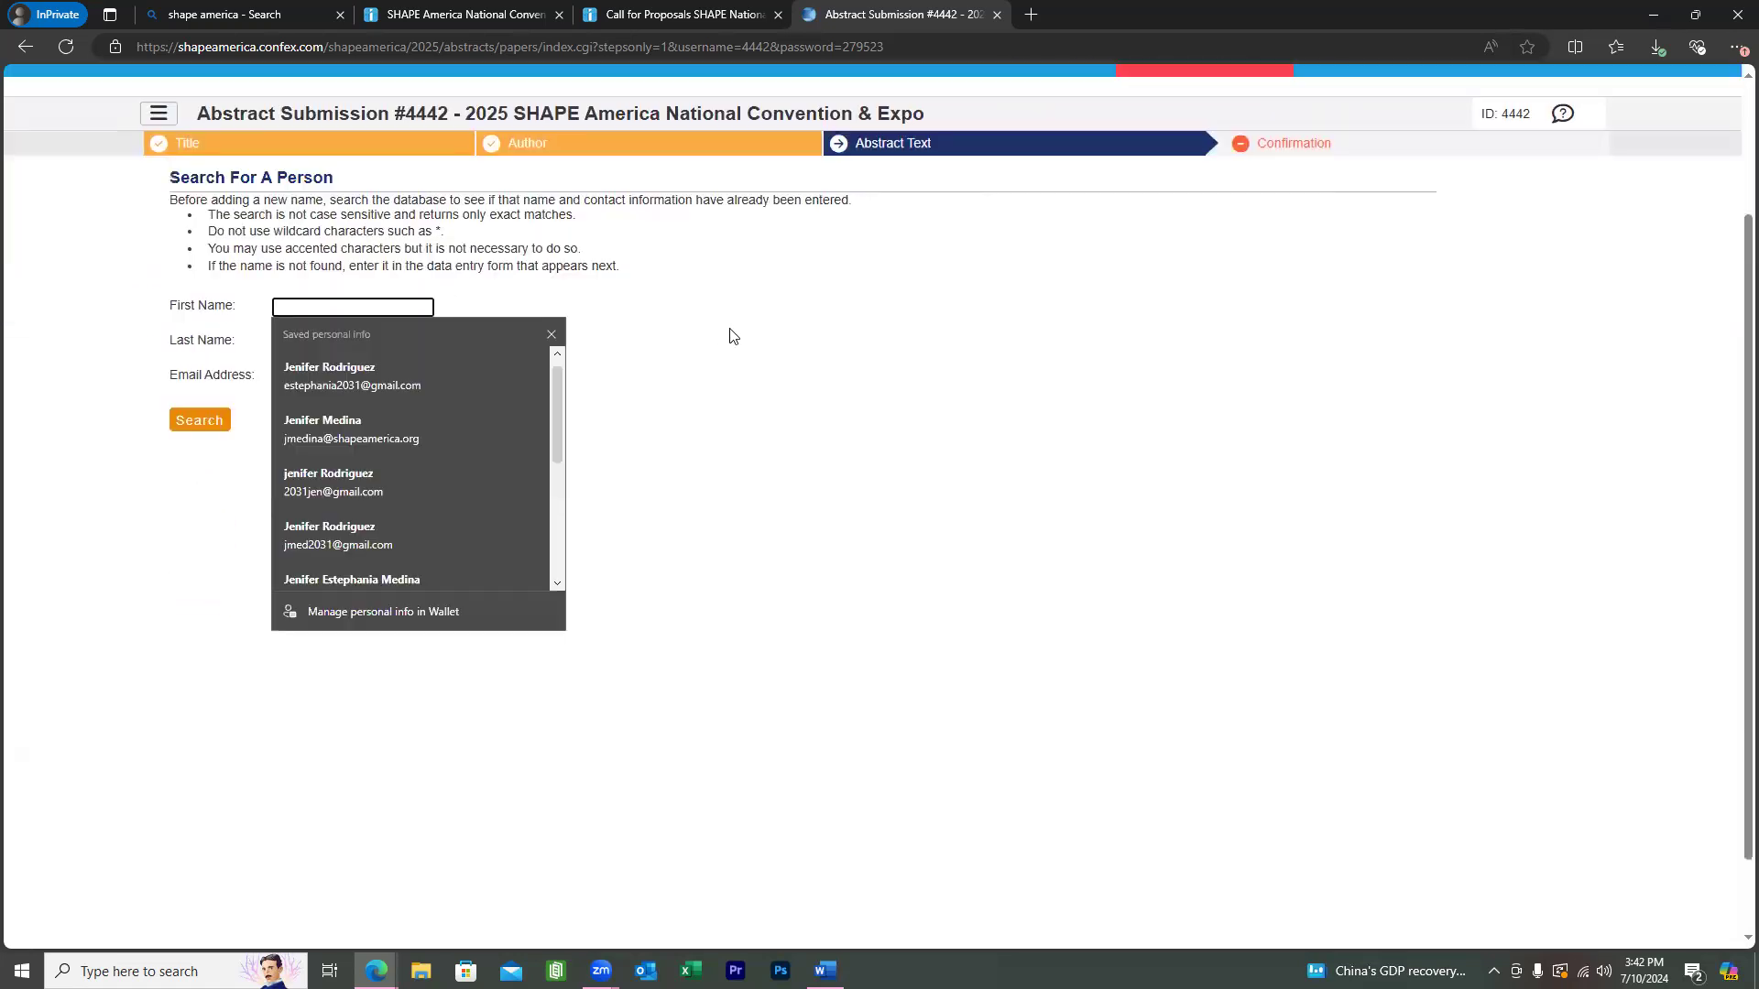
type("Elysia")
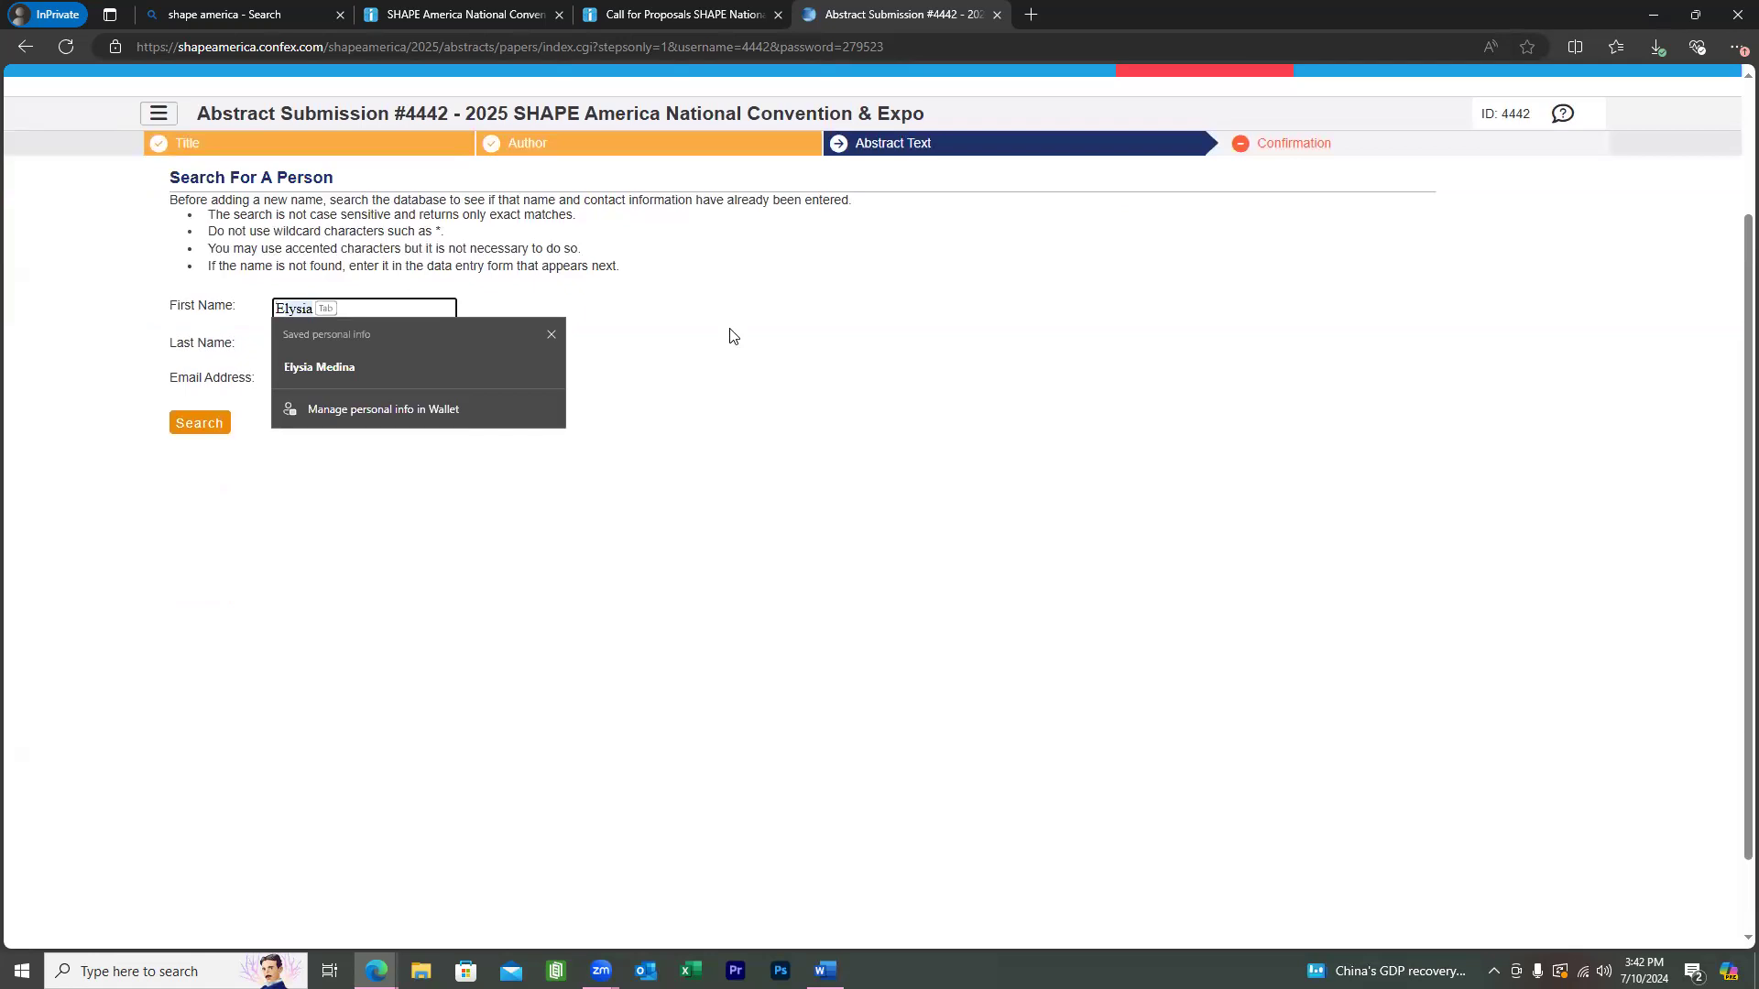
key("Return")
left_click(751, 335)
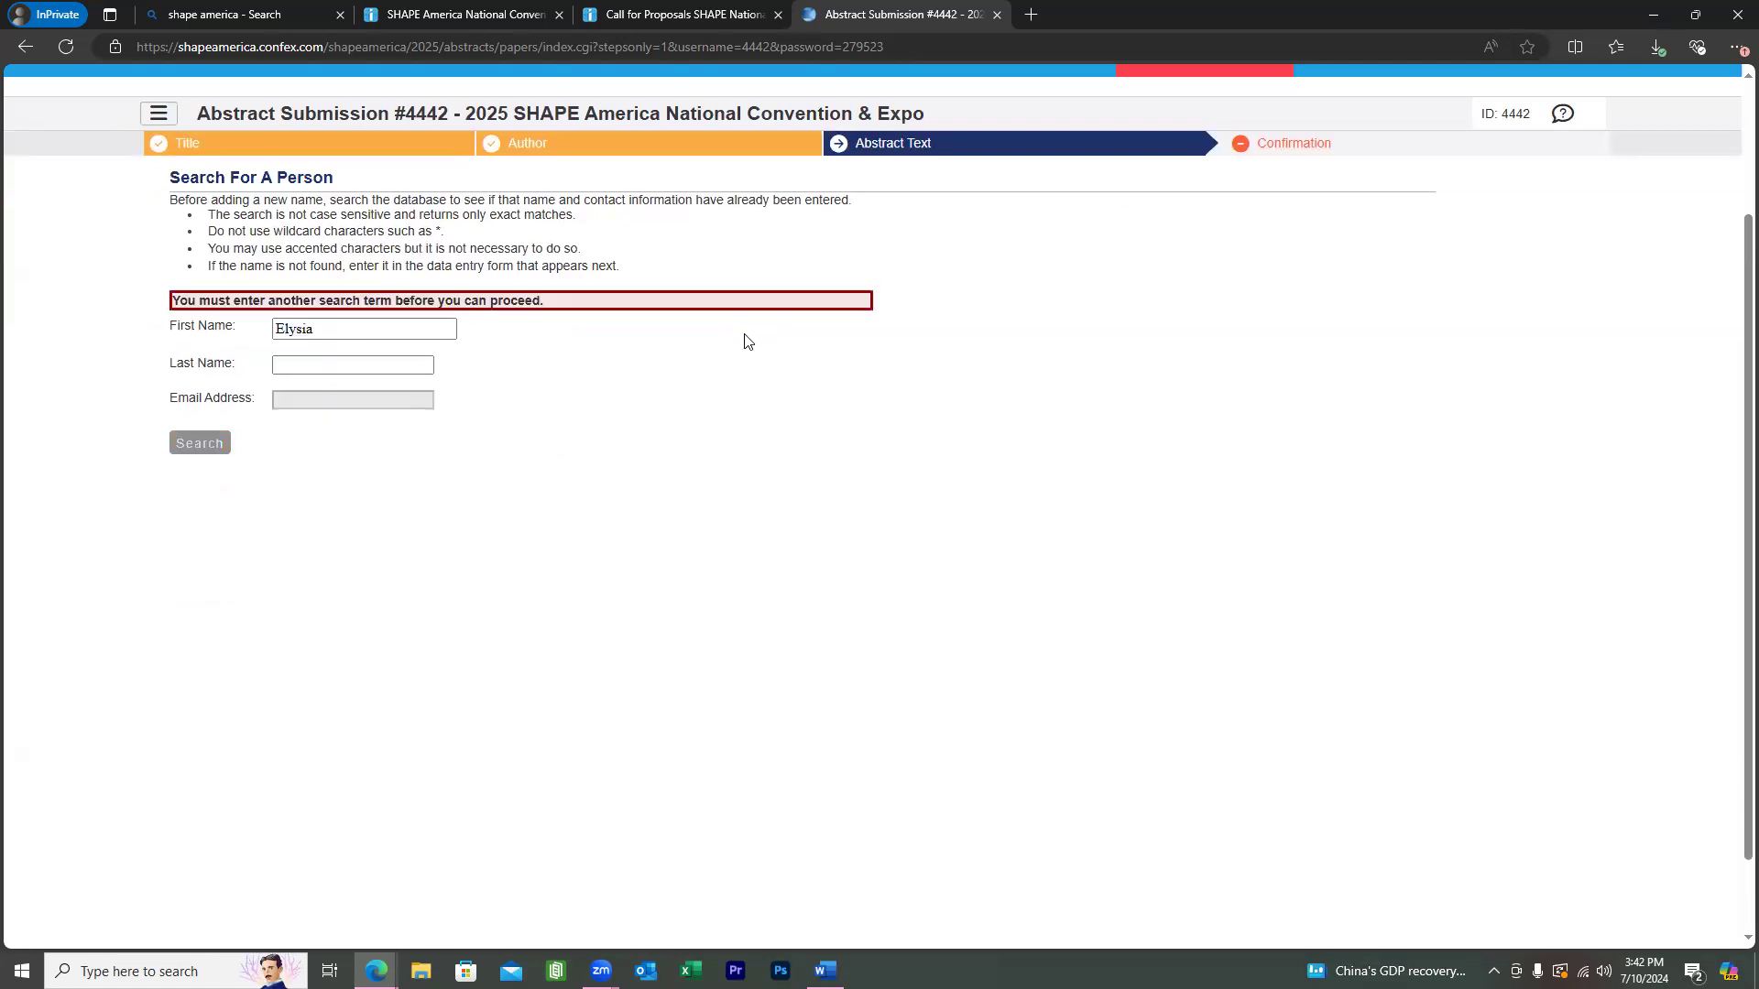
left_click(334, 365)
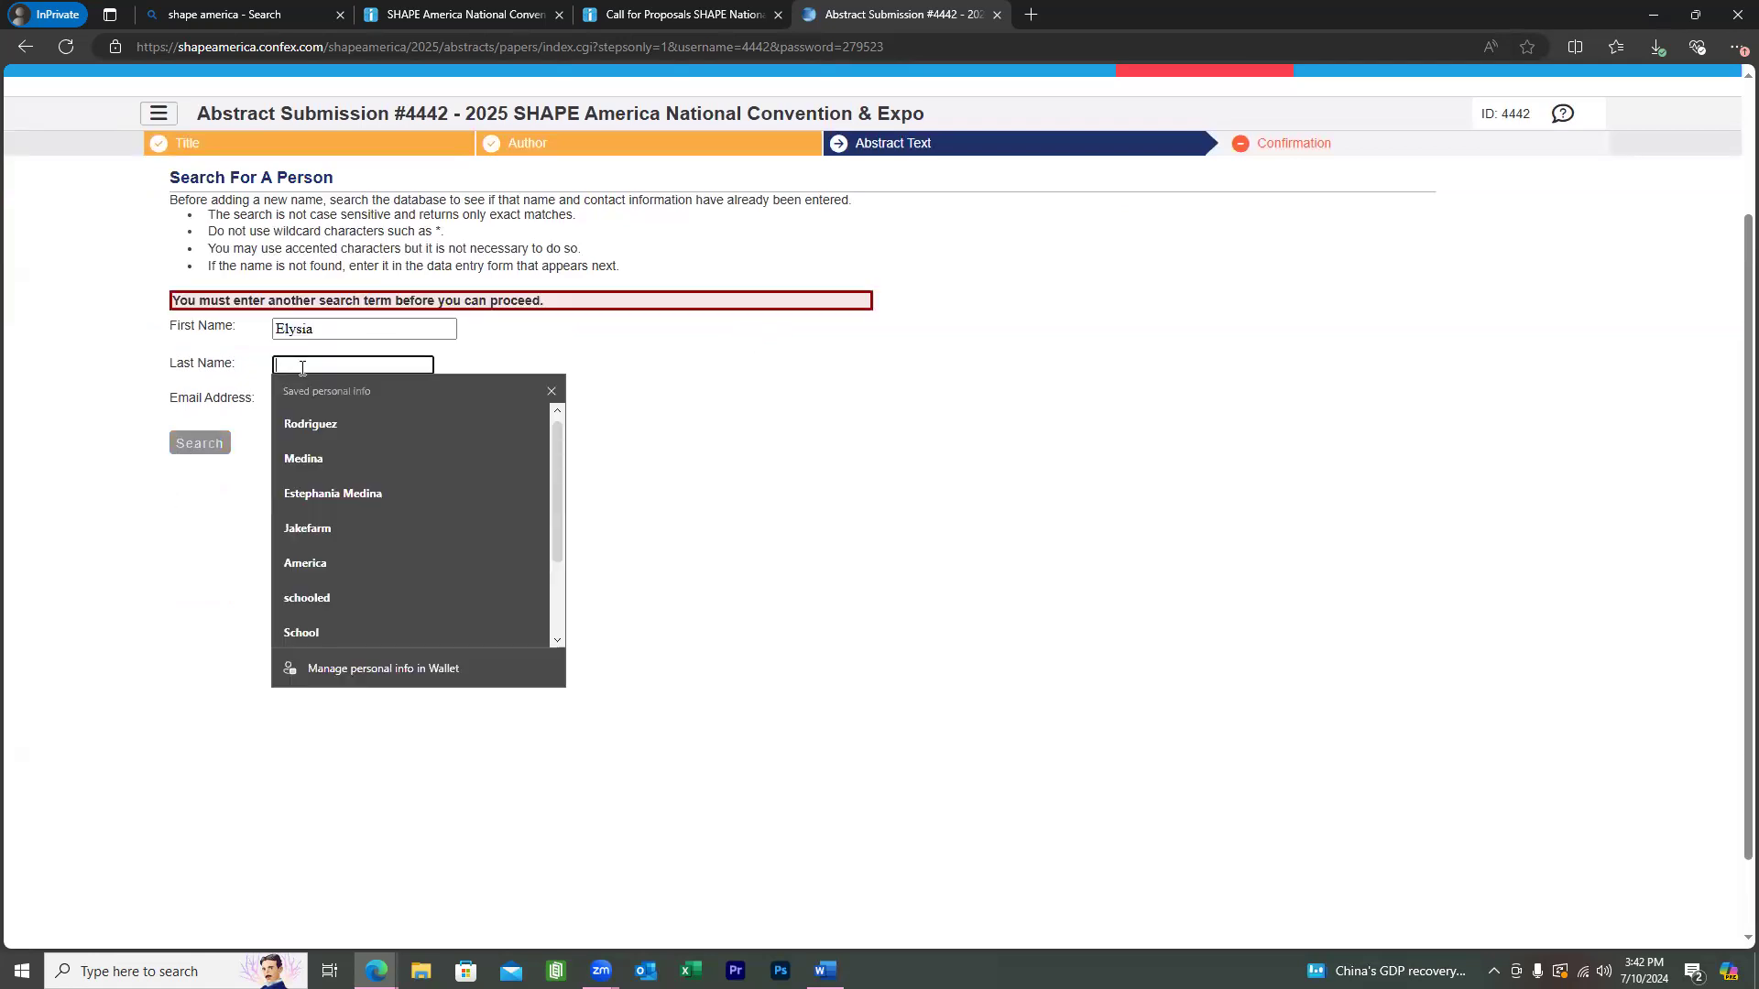
type("M")
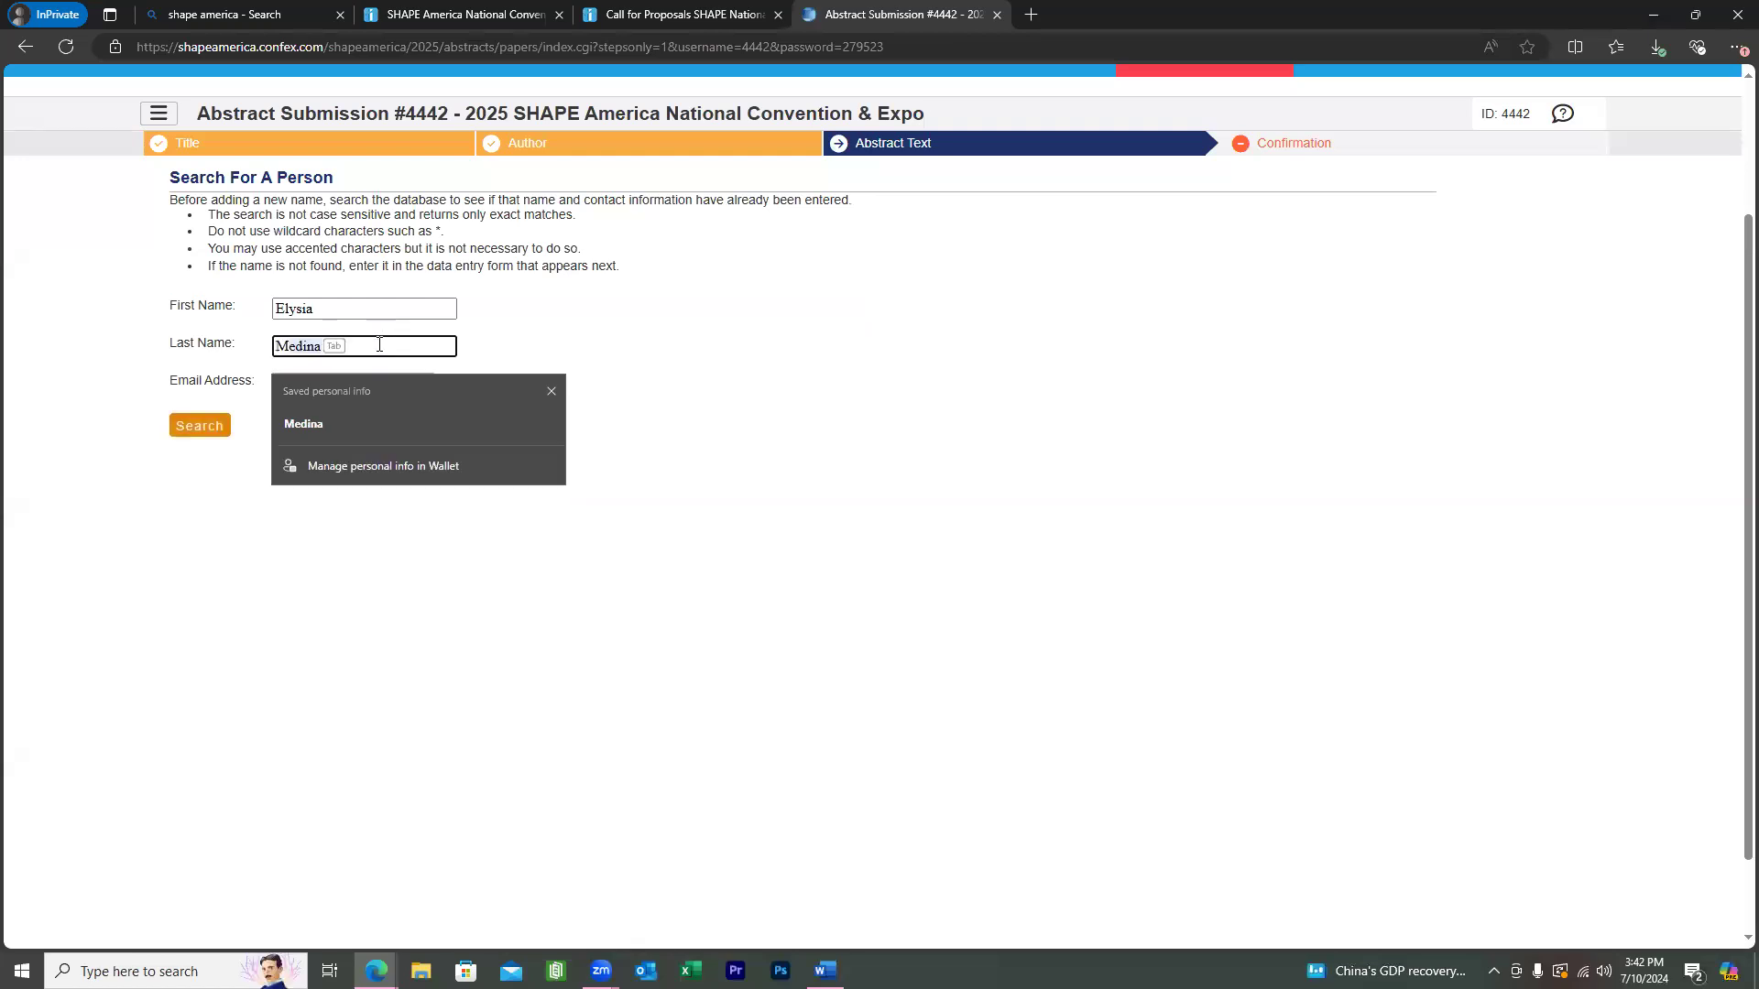
left_click(559, 350)
left_click(197, 427)
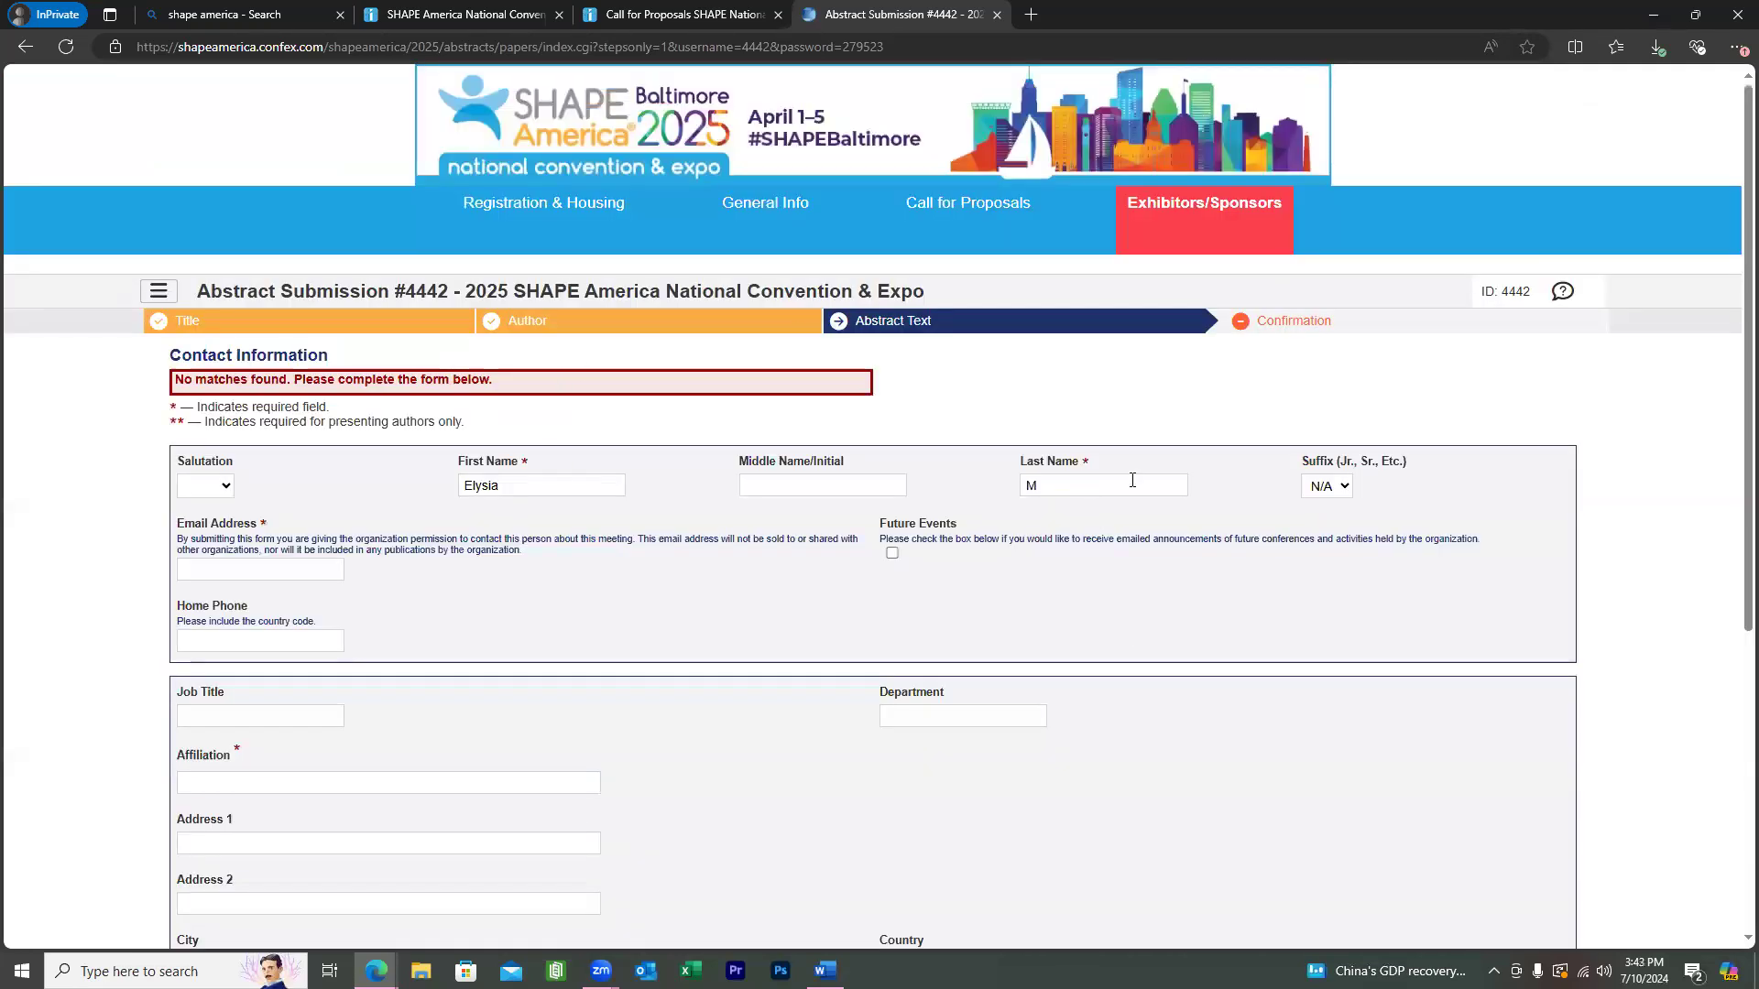
Check the prefilled names and e-mail field on the new Contact Information form.
scroll(1127, 475, "down", 2)
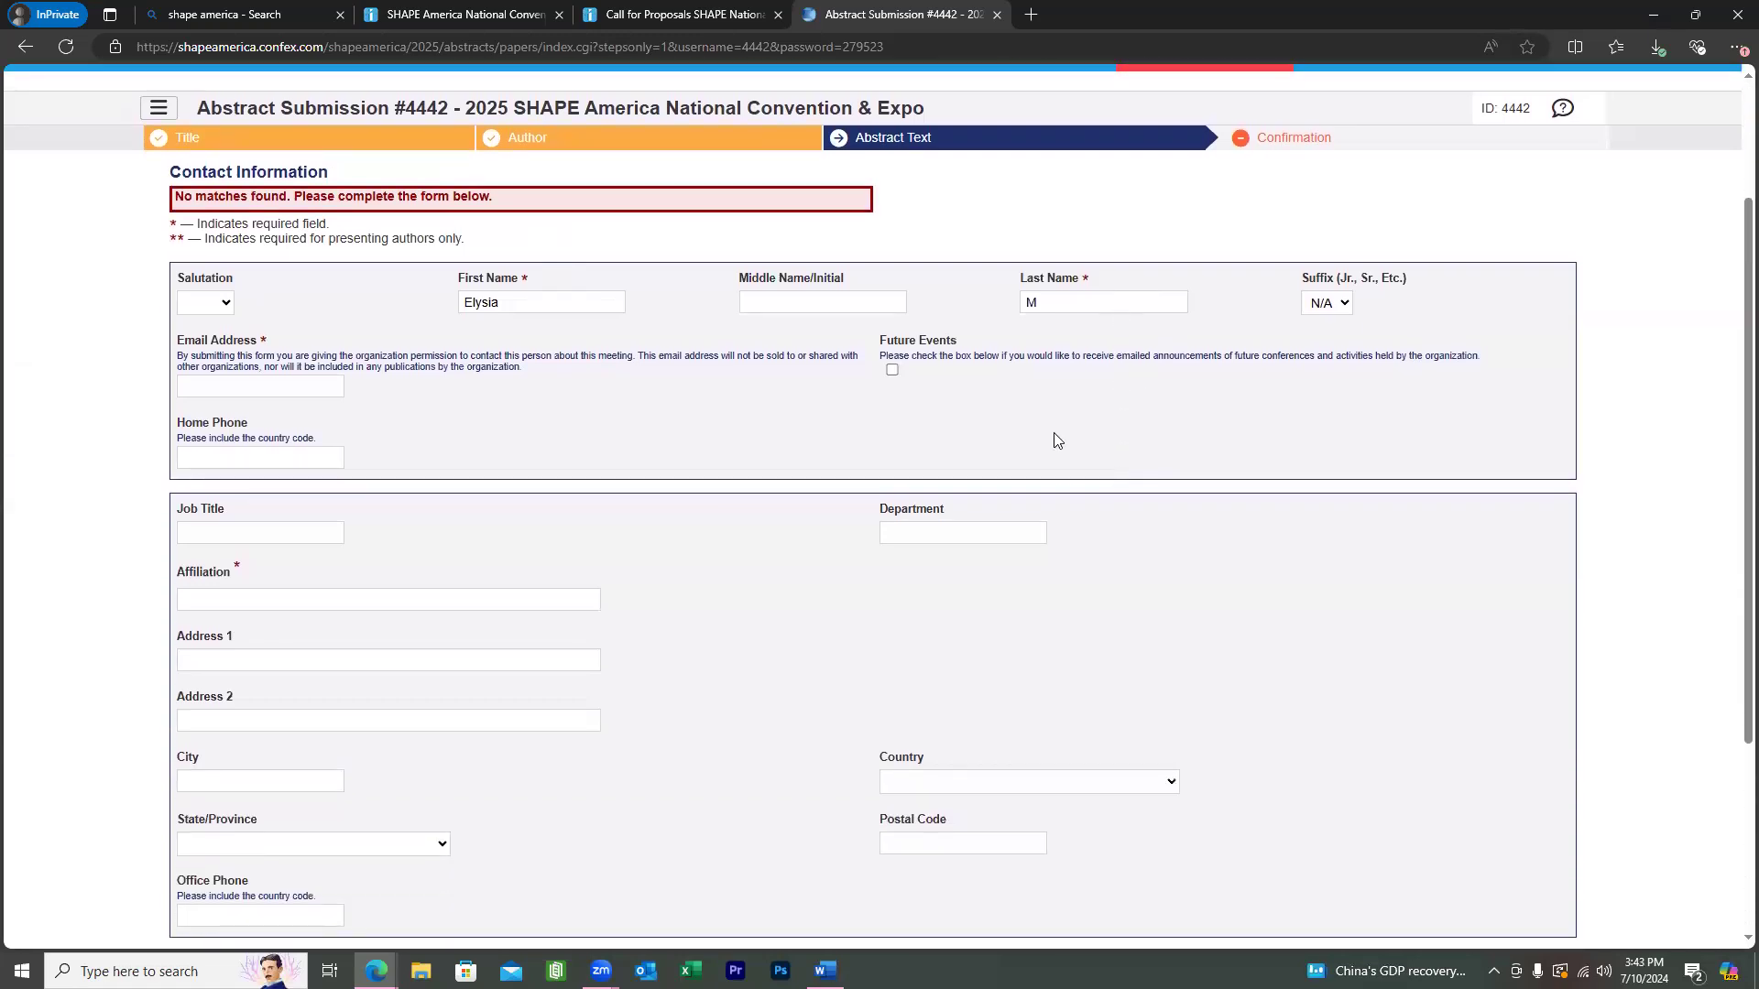
scroll(536, 291, "down", 2)
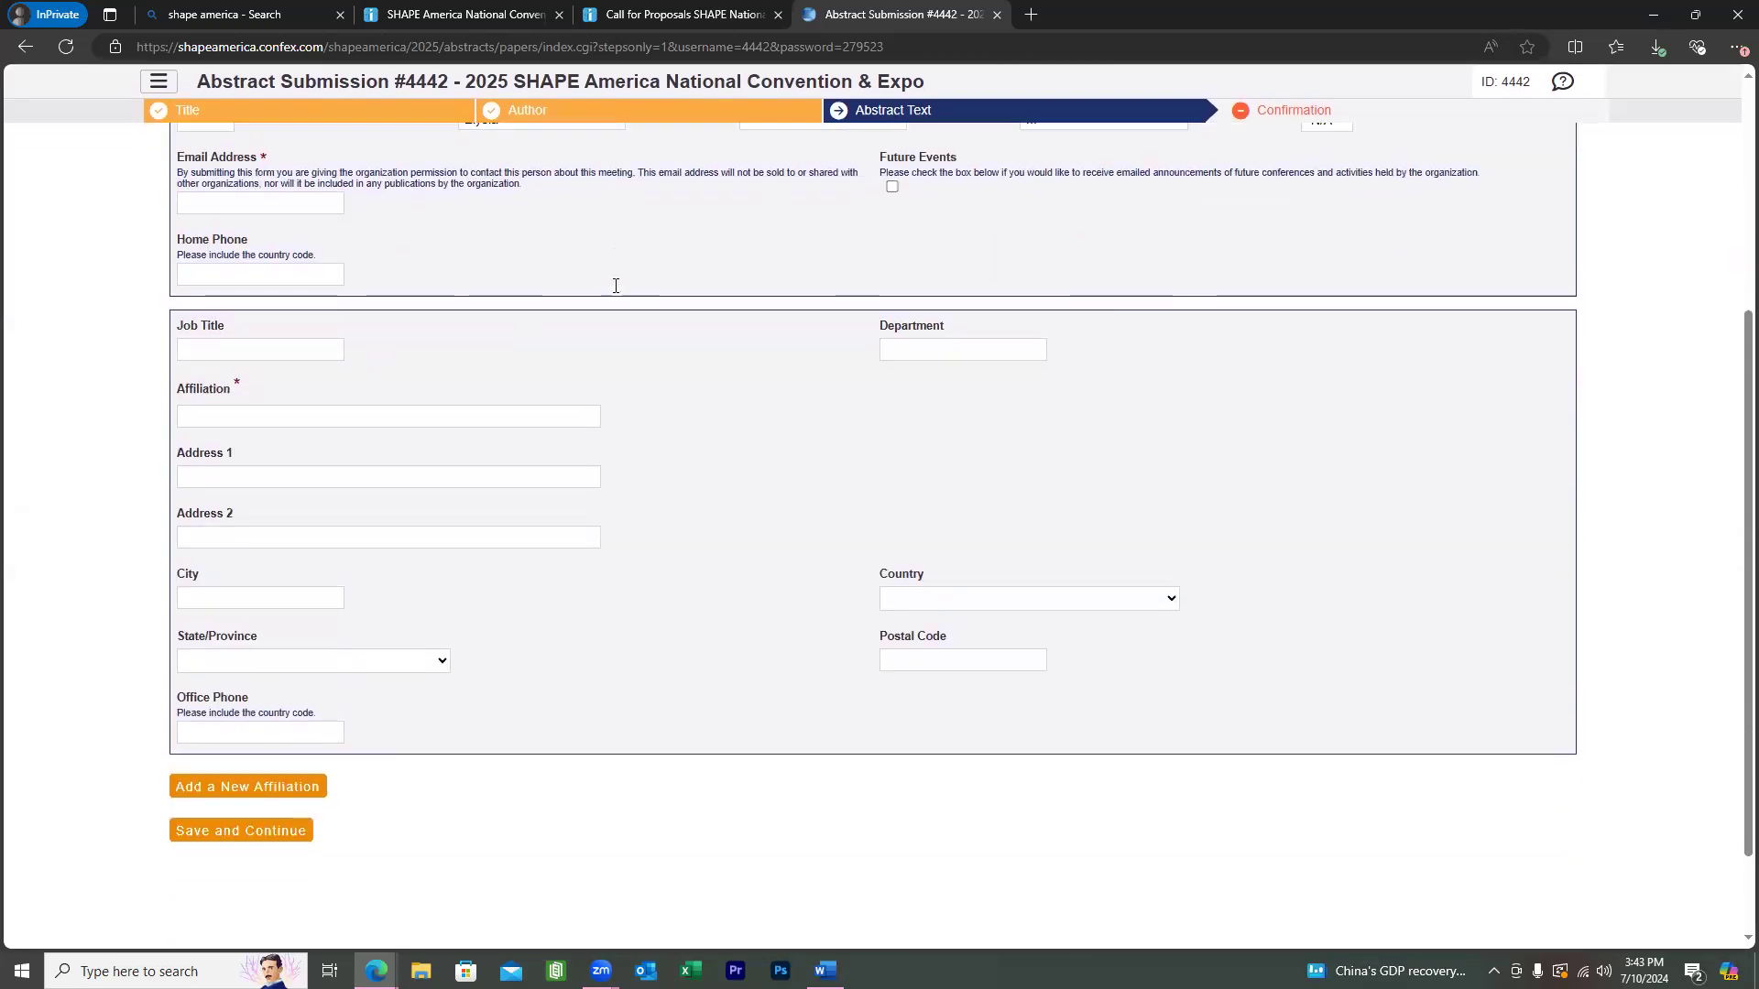
scroll(679, 405, "up", 3)
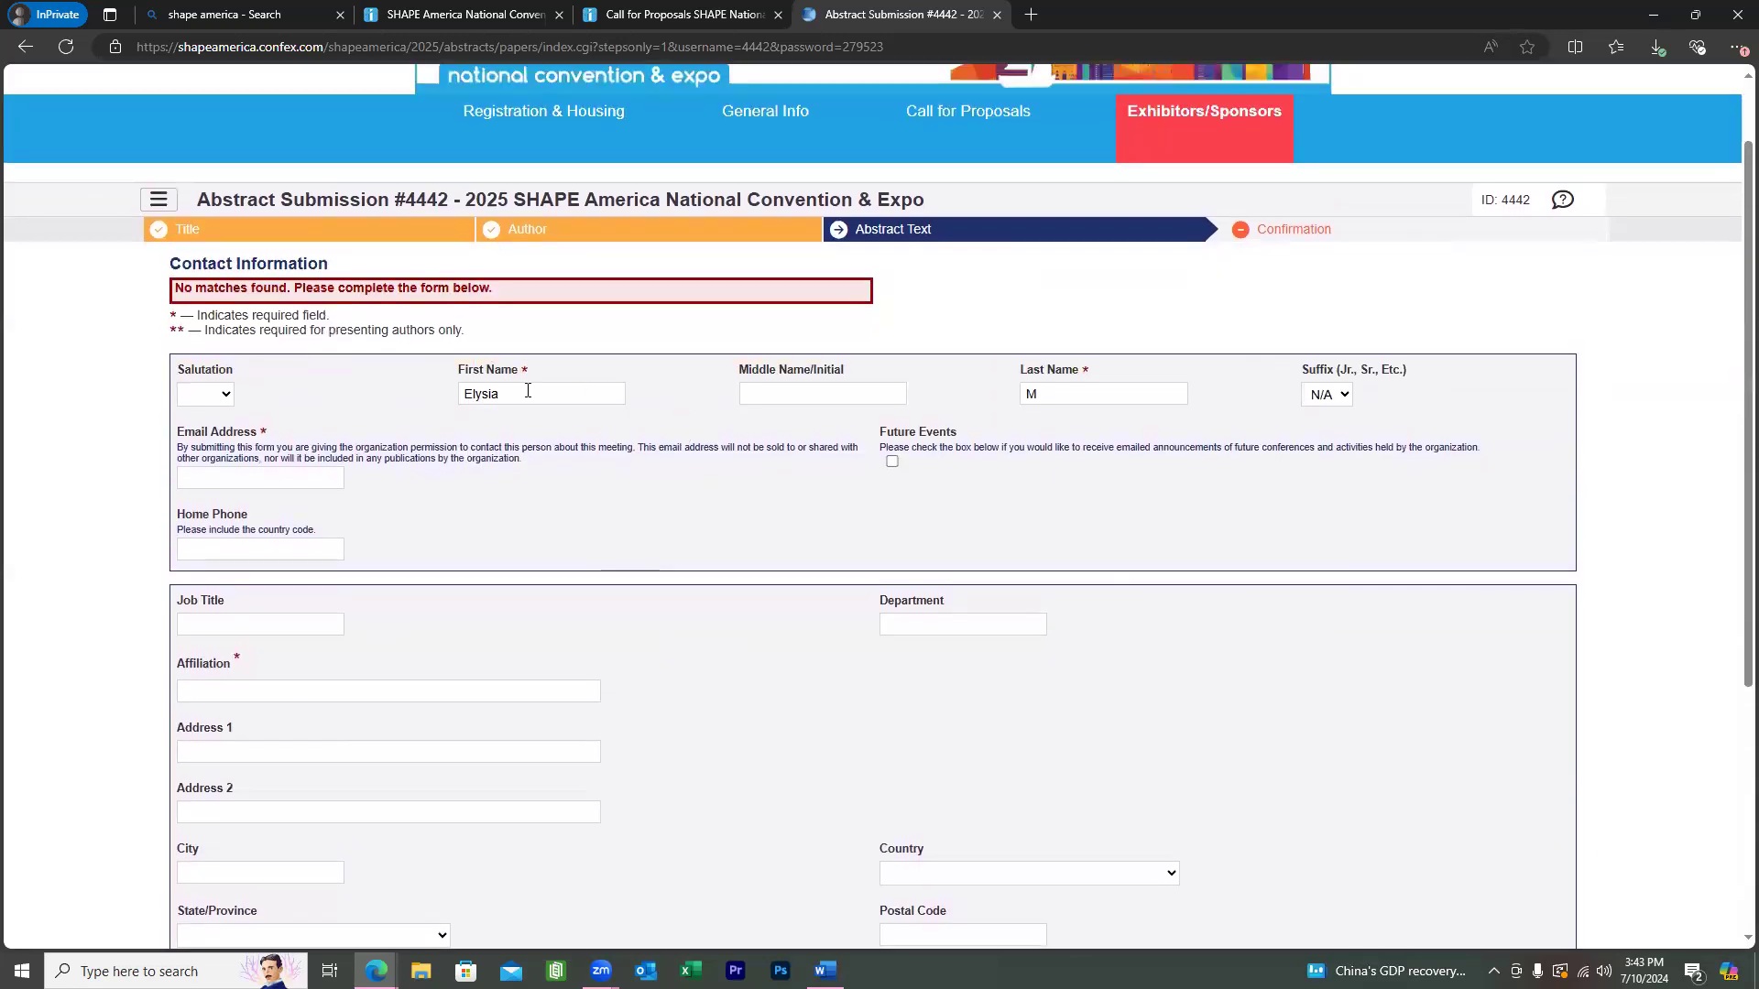
left_click(528, 392)
left_click(1100, 392)
scroll(669, 327, "down", 2)
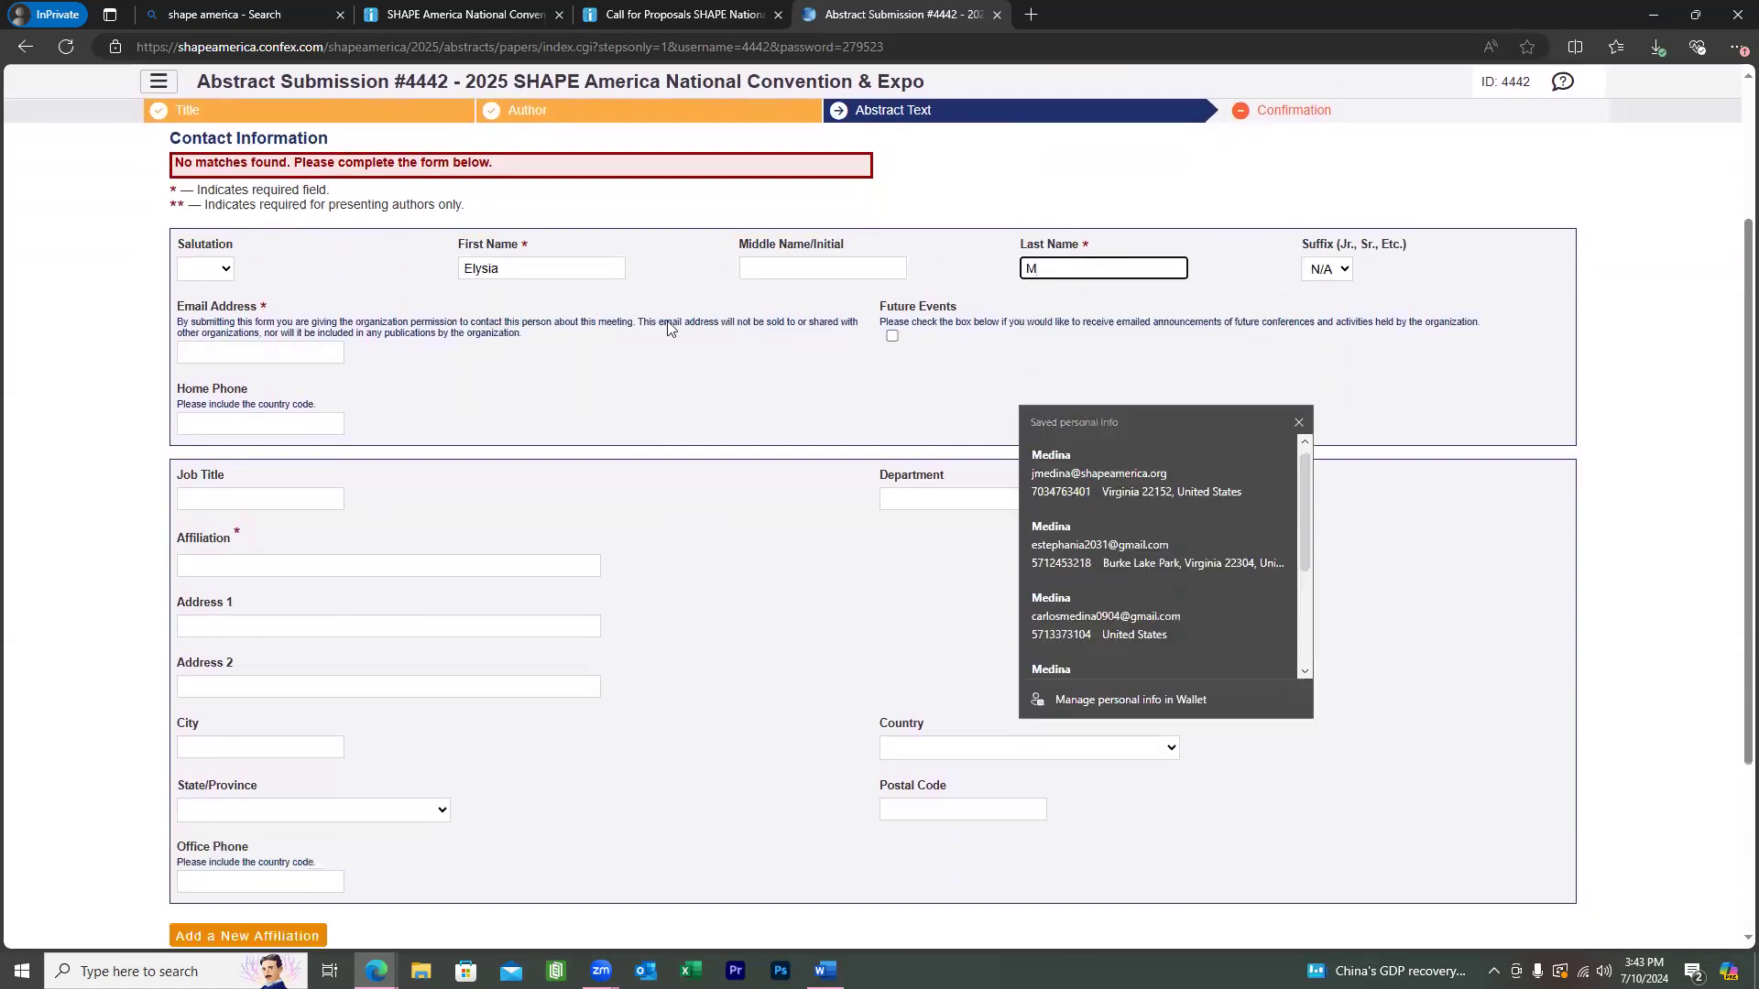
left_click(287, 294)
scroll(687, 231, "down", 1)
left_click(841, 236)
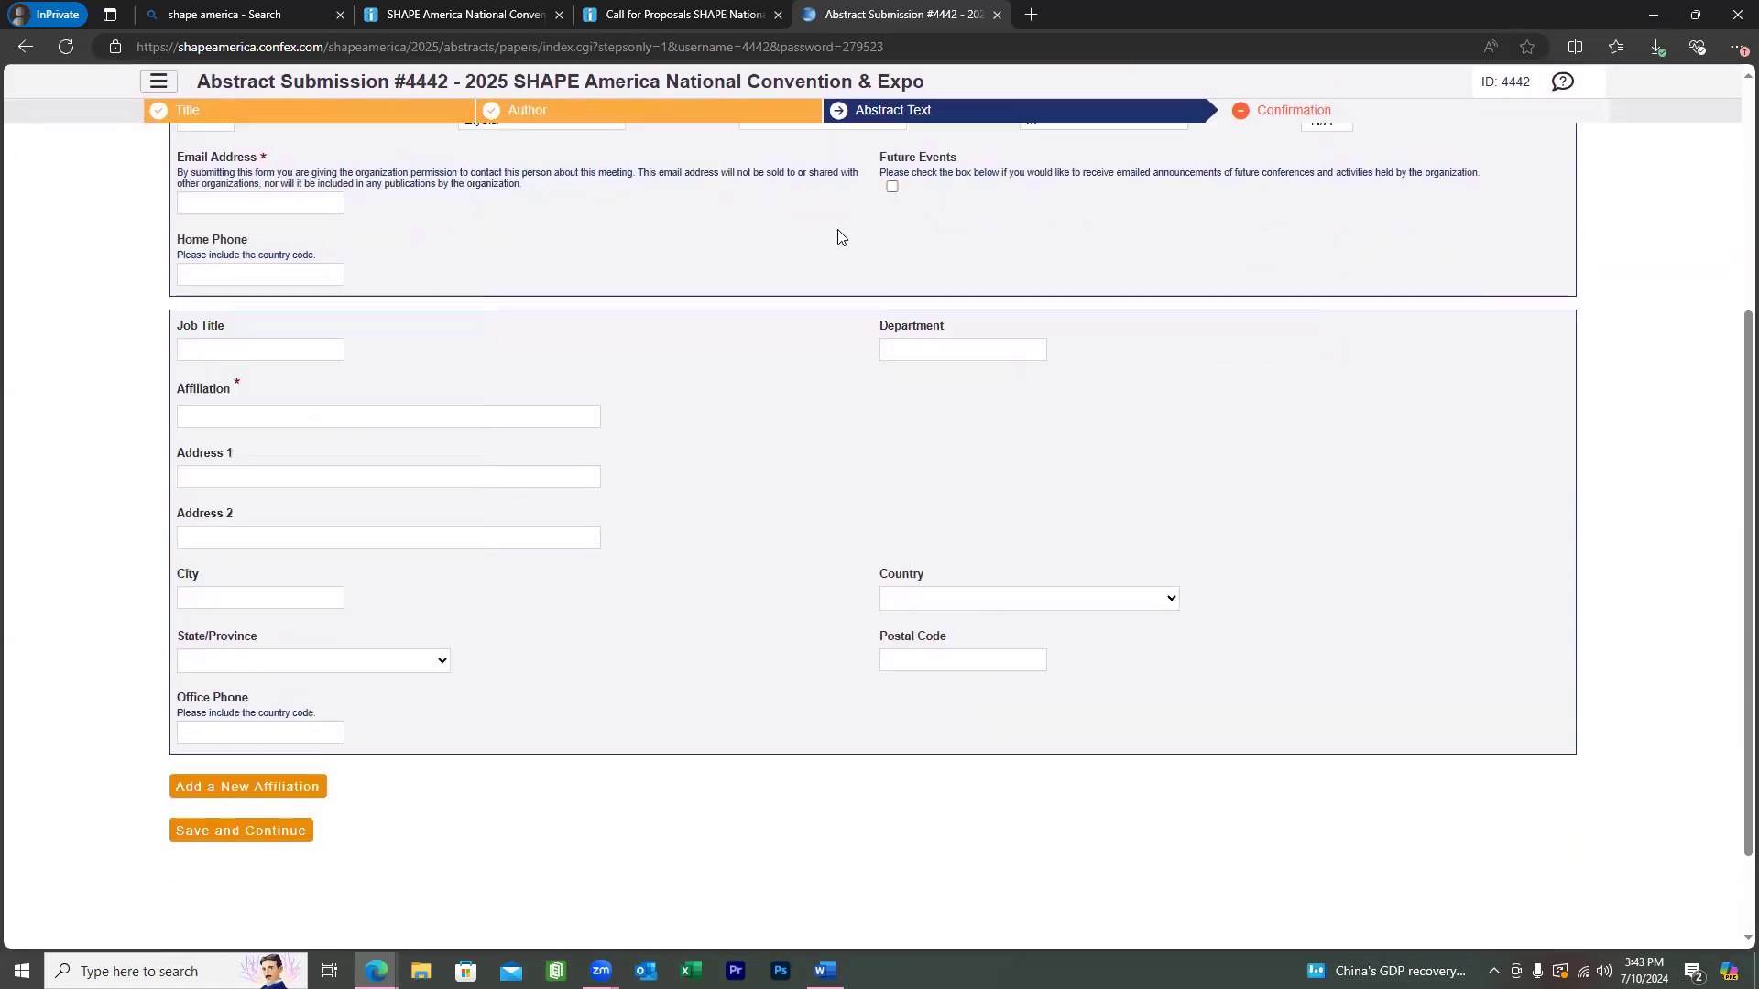
Select the required affiliation field, then return to the author list.
left_click(295, 414)
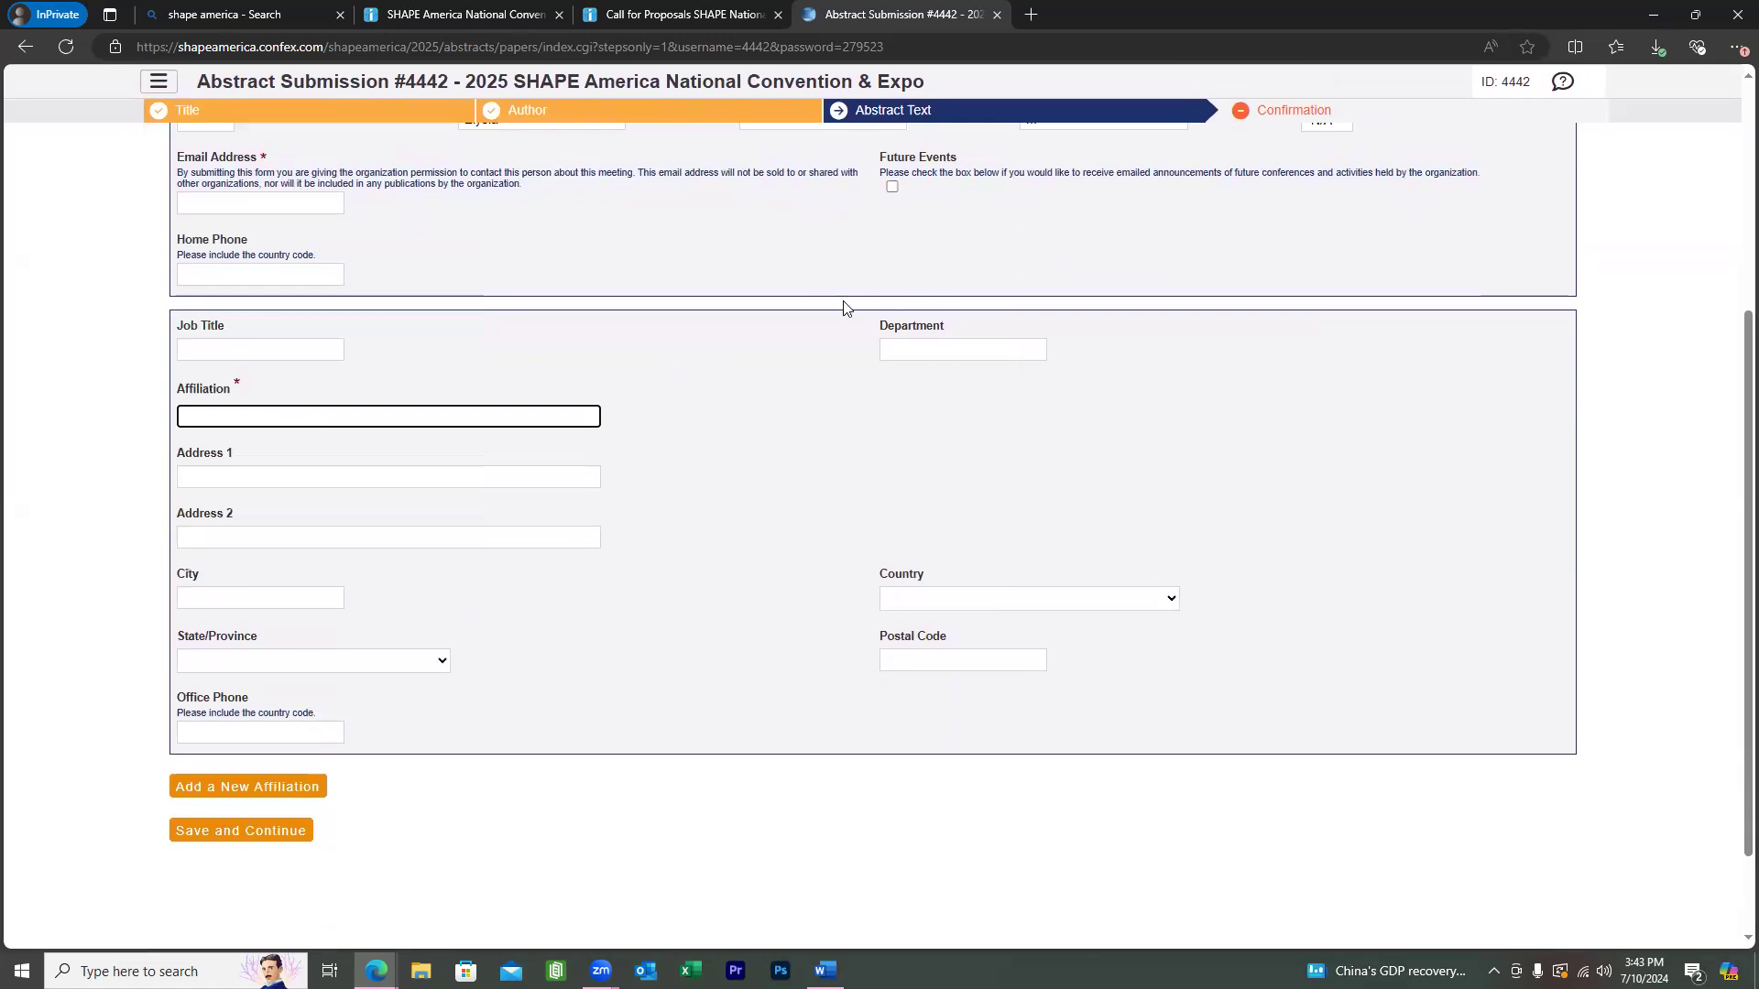
scroll(843, 306, "up", 1)
scroll(841, 306, "down", 2)
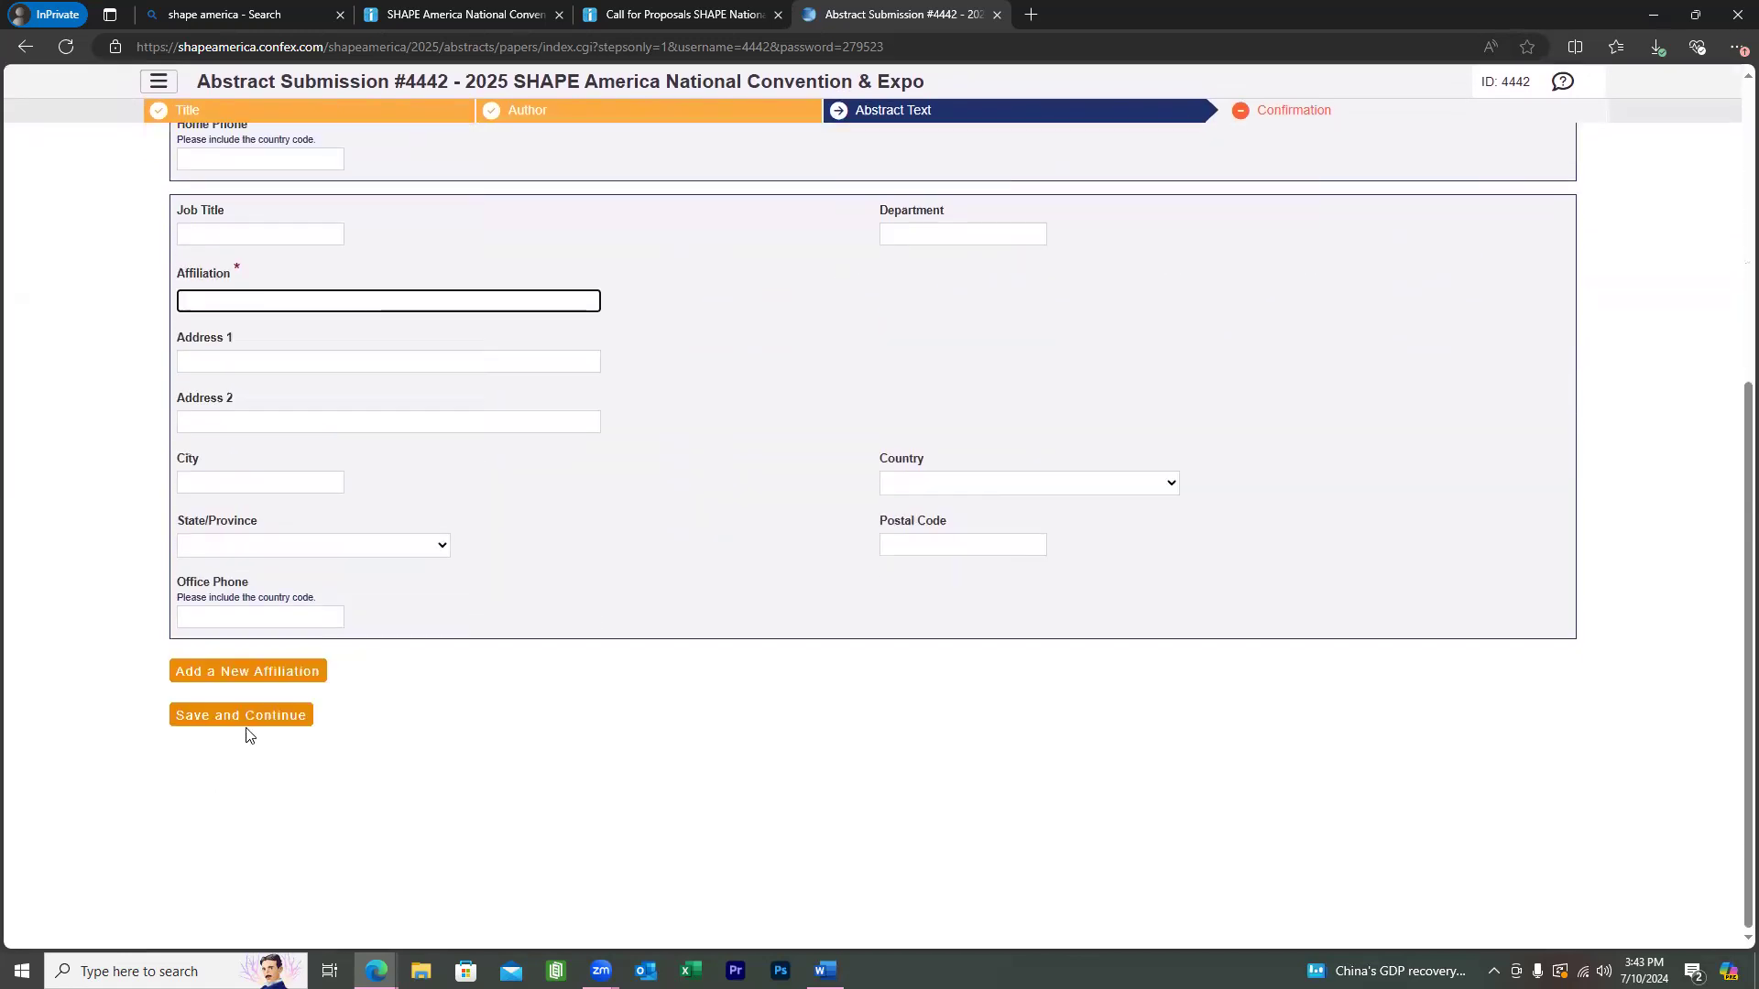
scroll(1193, 706, "up", 5)
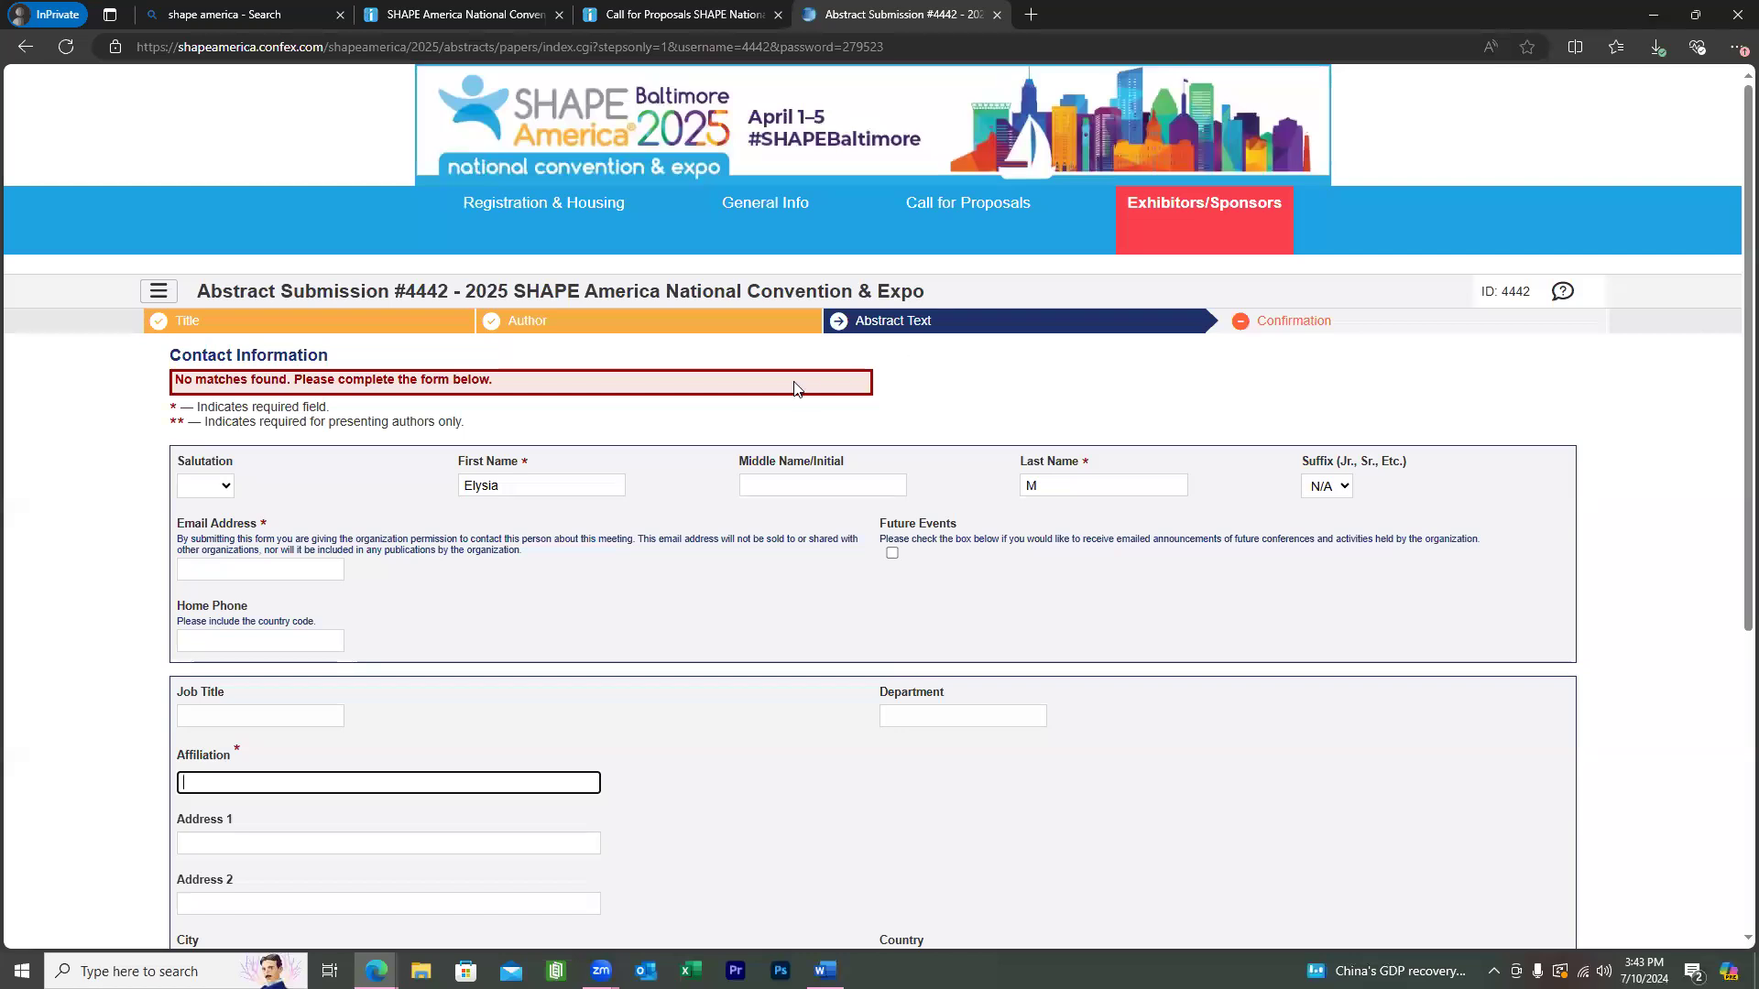
left_click(536, 331)
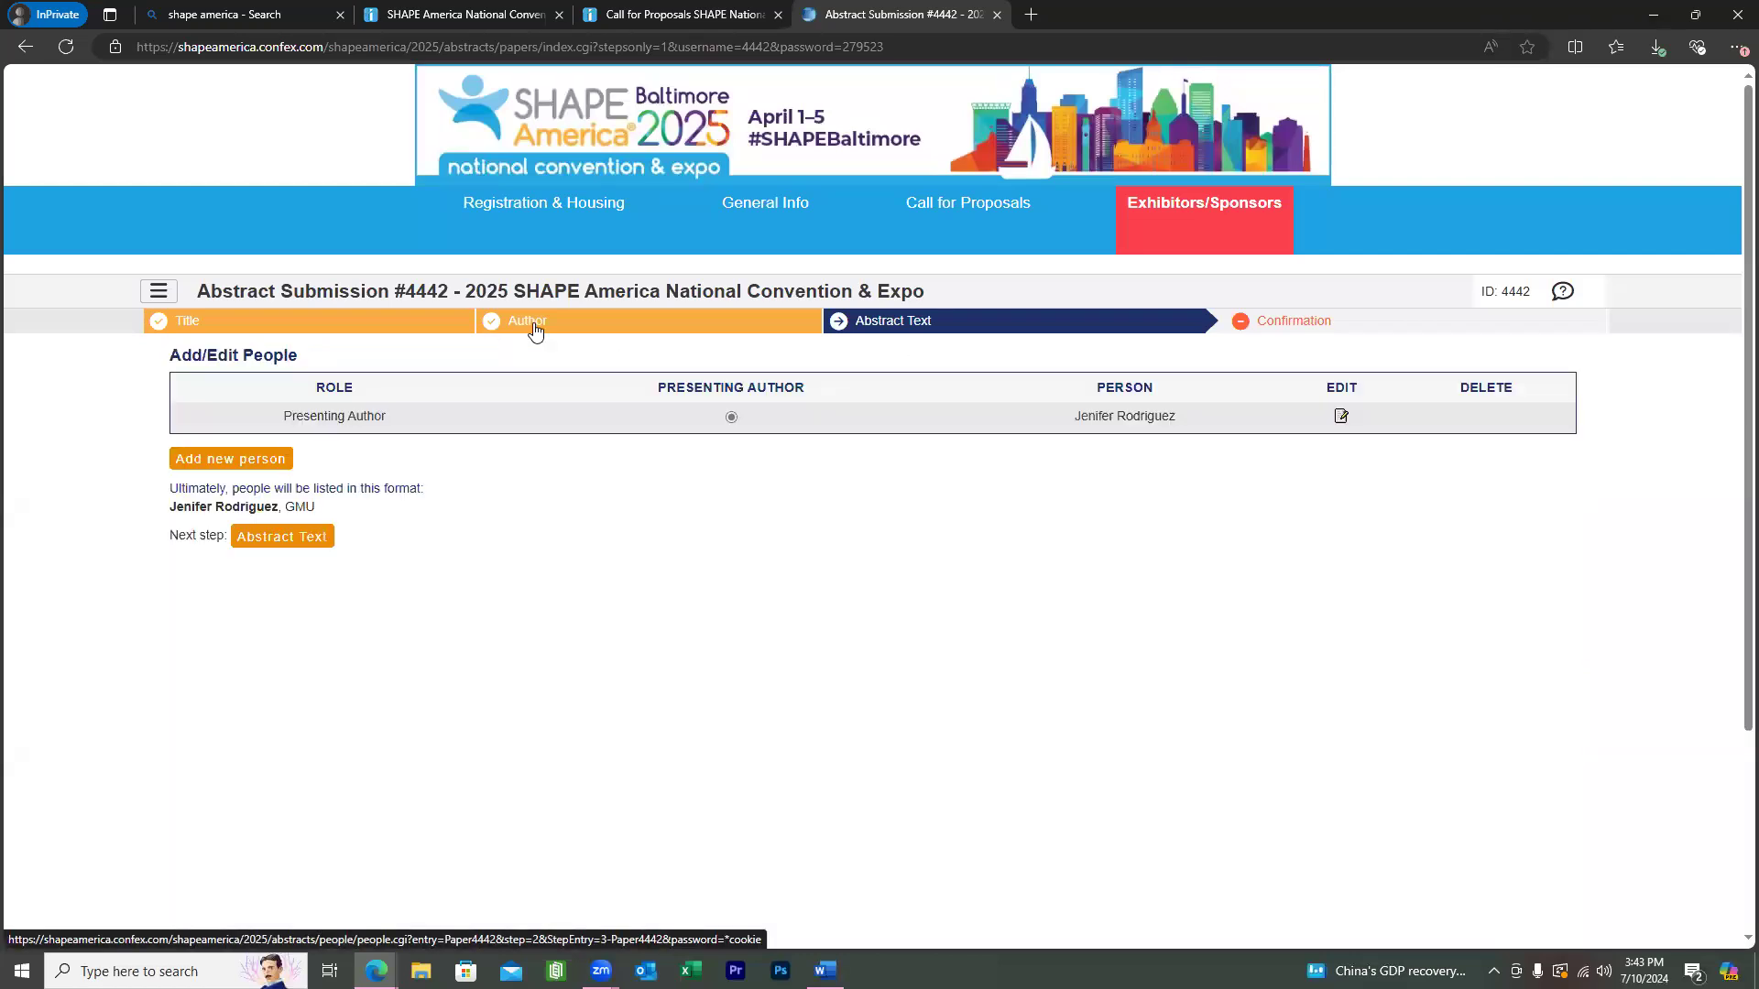
Search by a co-author's e-mail, pick the SHAPE America match, and add them as author.
scroll(542, 328, "down", 1)
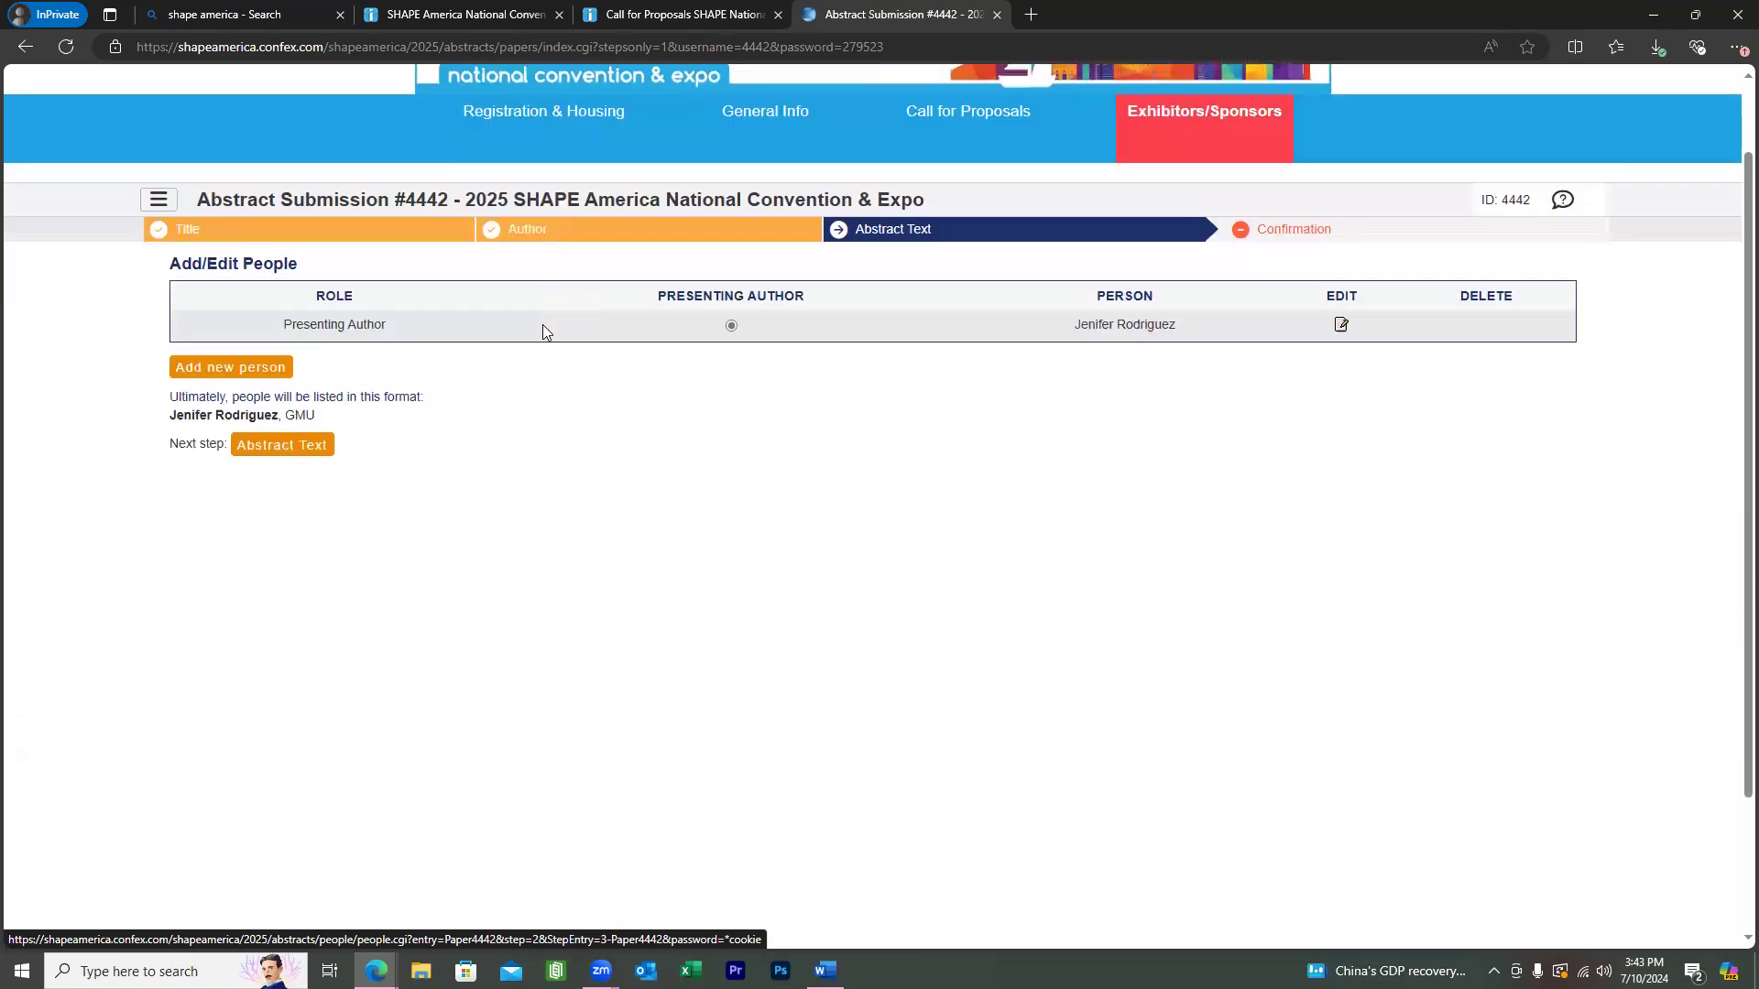
left_click(274, 369)
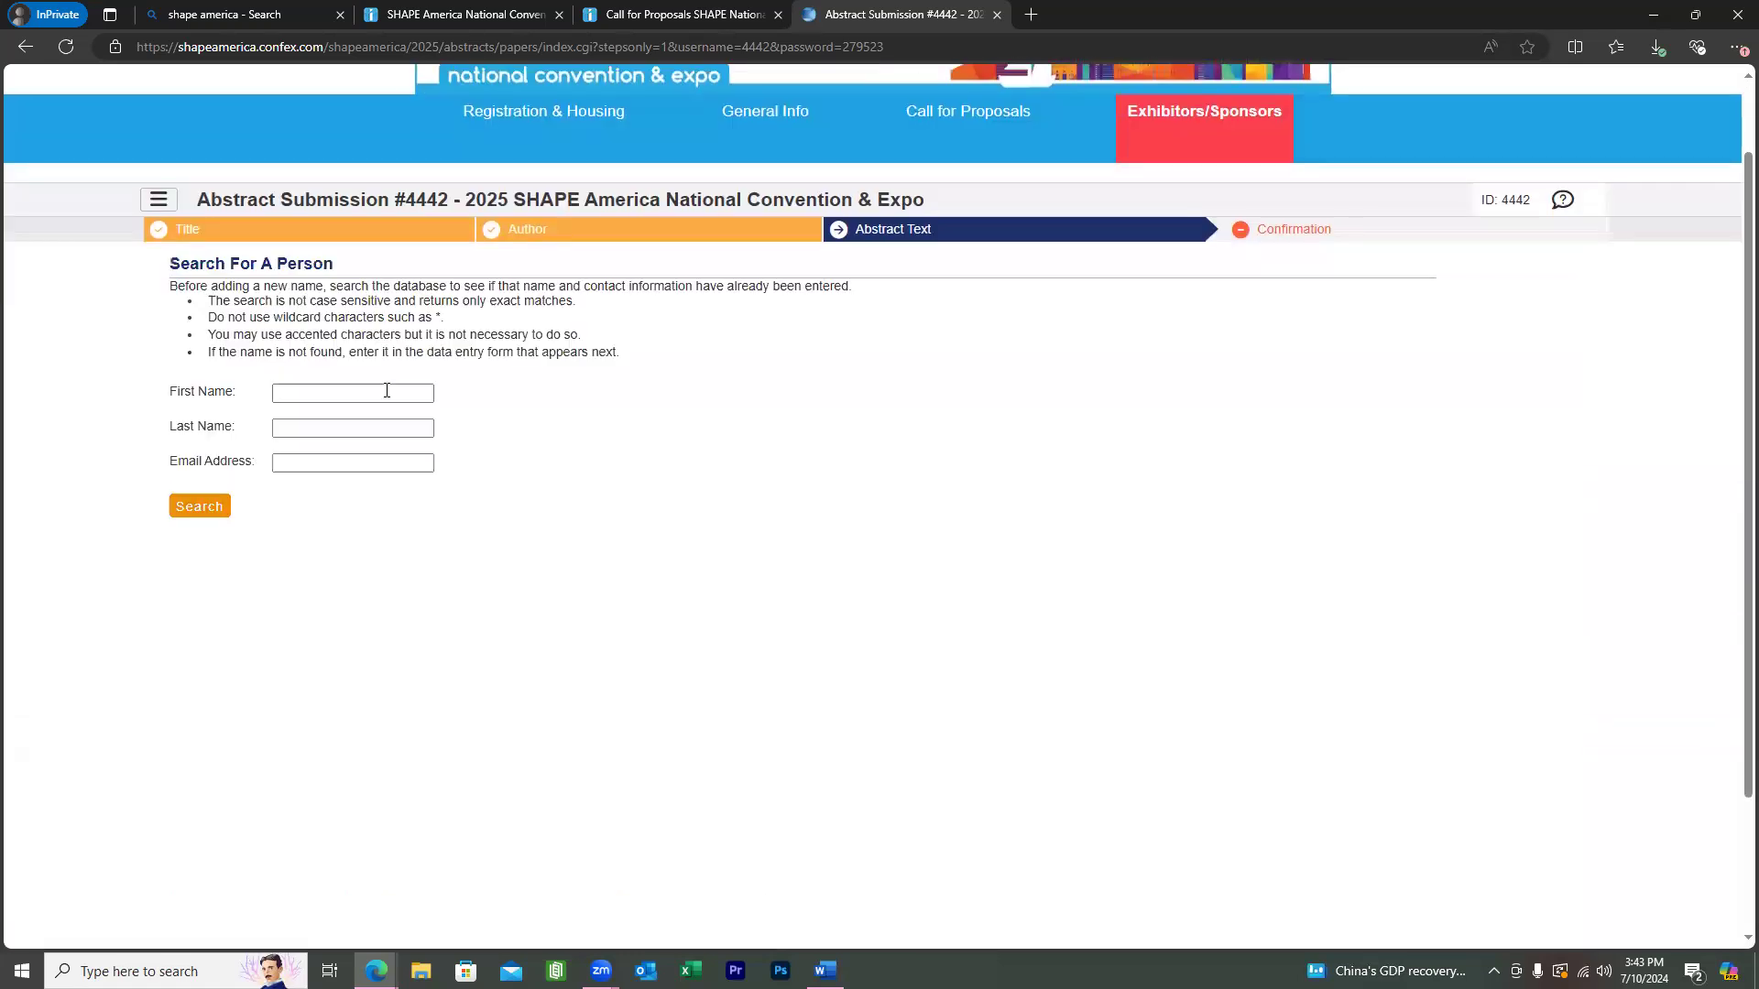
scroll(330, 500, "up", 1)
scroll(352, 458, "down", 2)
left_click(370, 368)
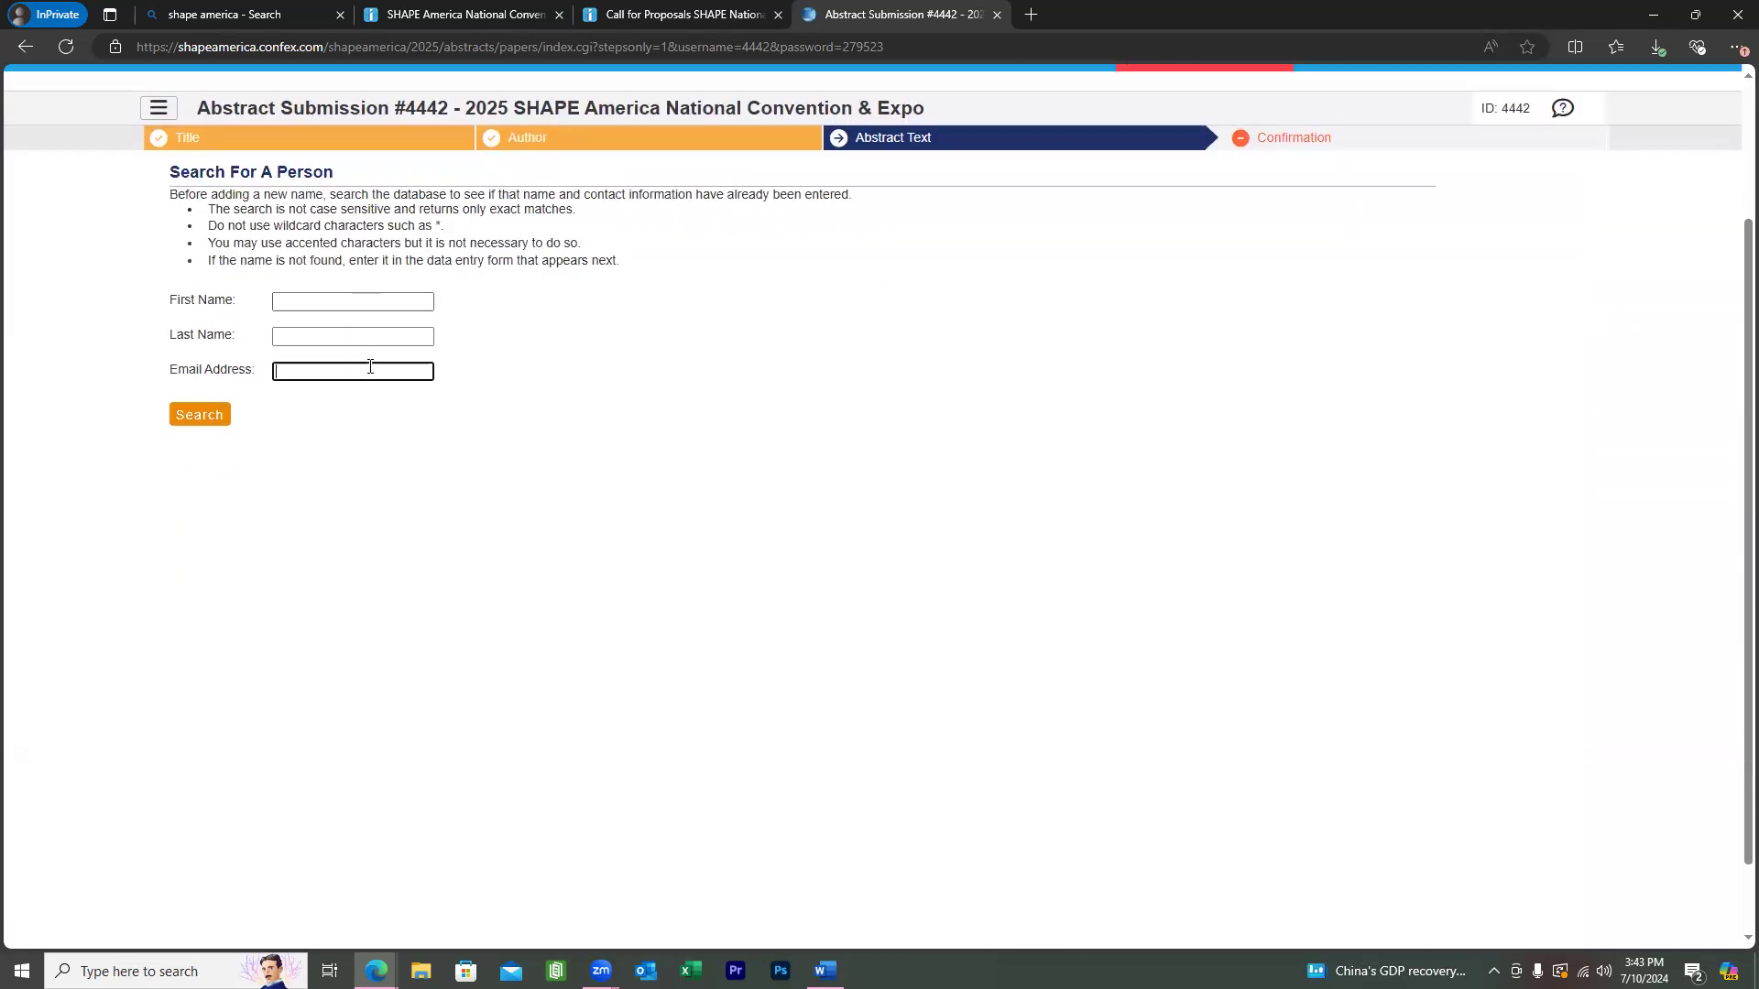
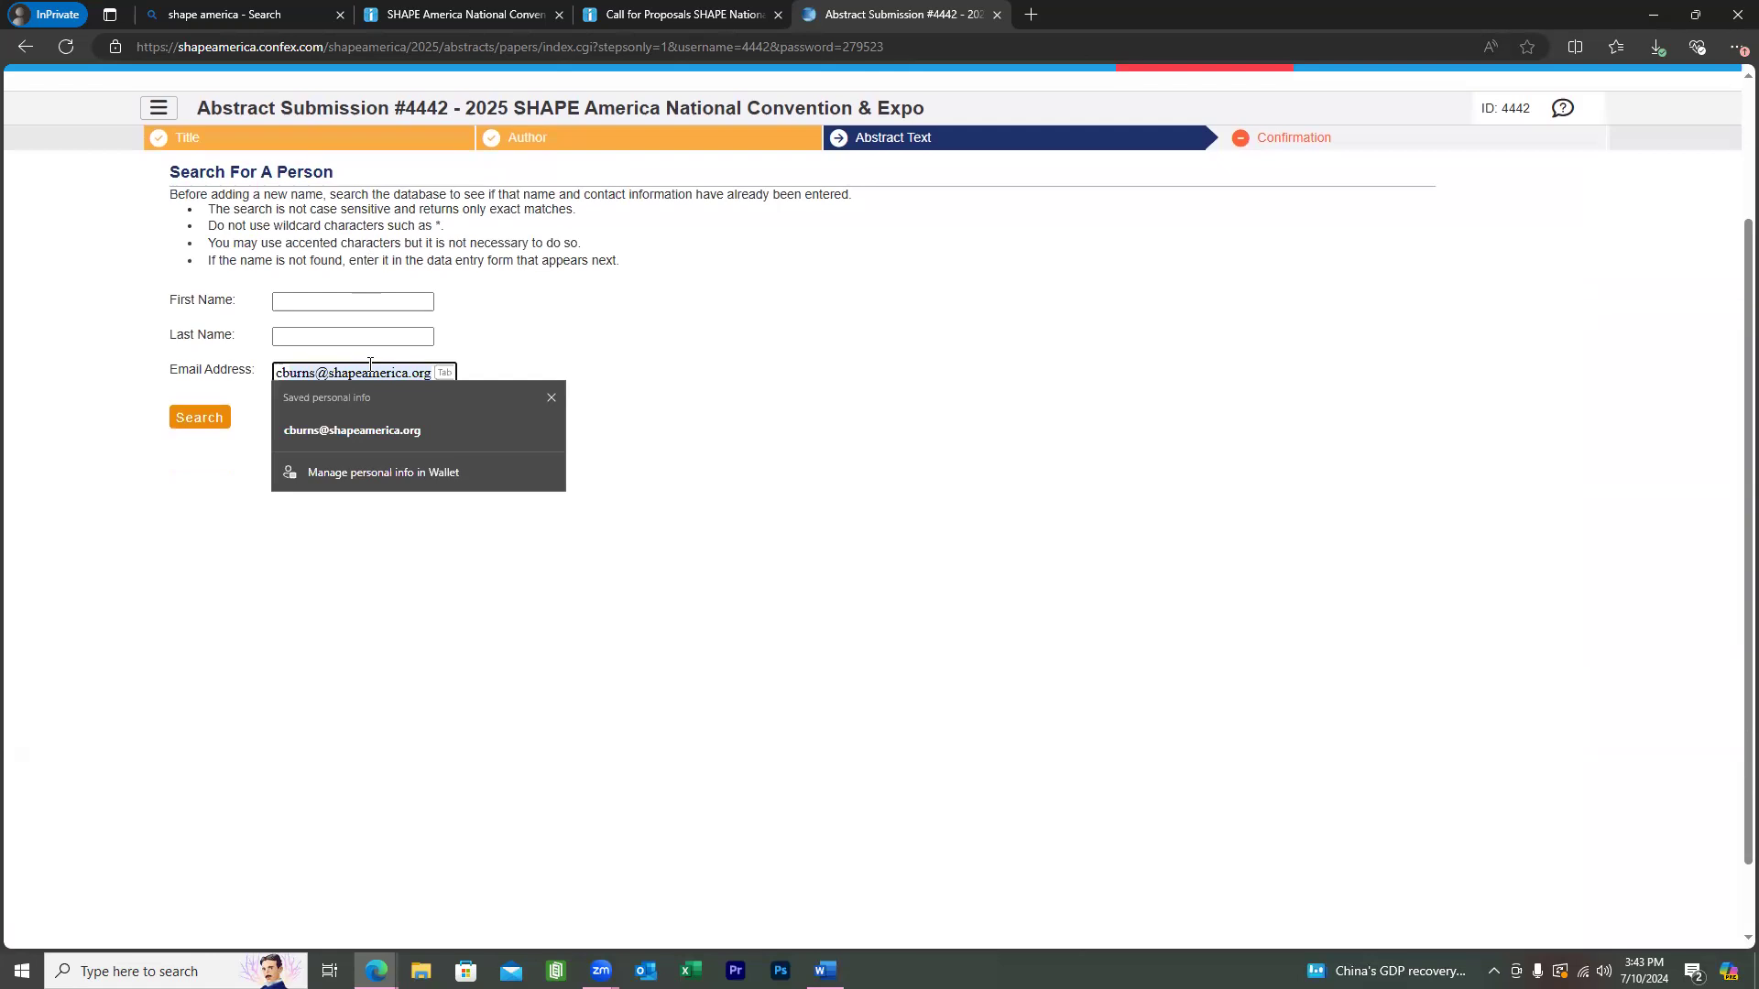
key("Tab")
left_click(192, 419)
left_click(180, 408)
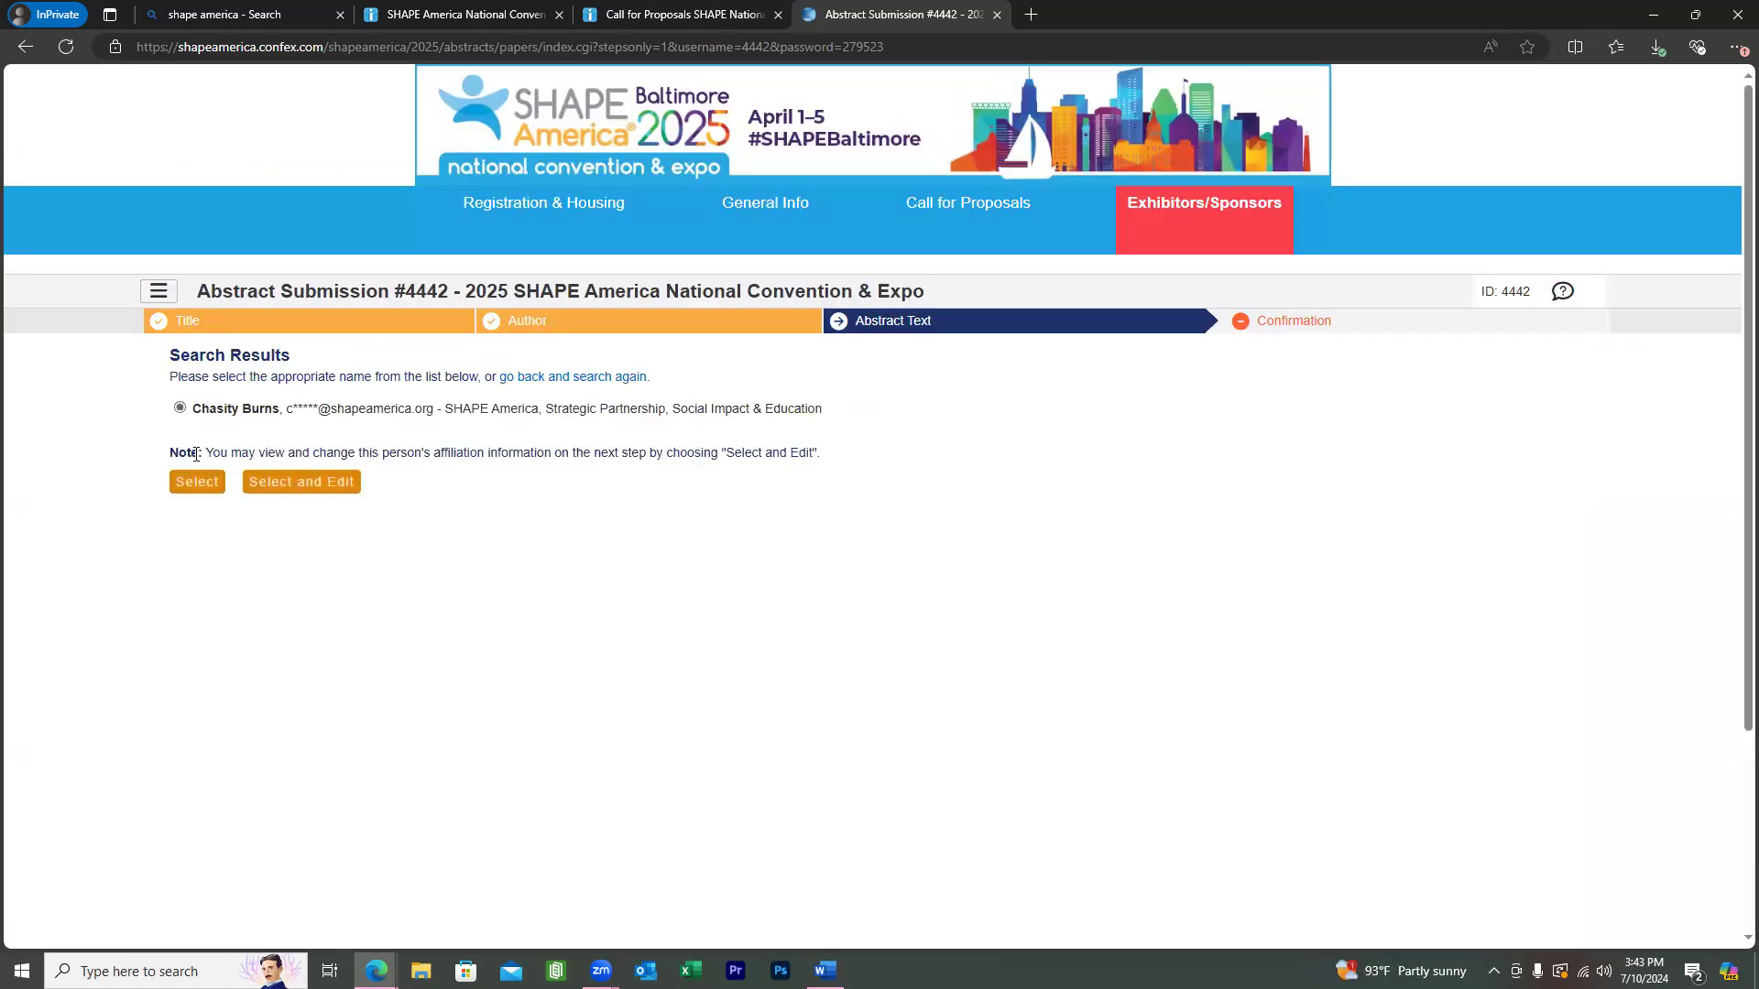
left_click(355, 480)
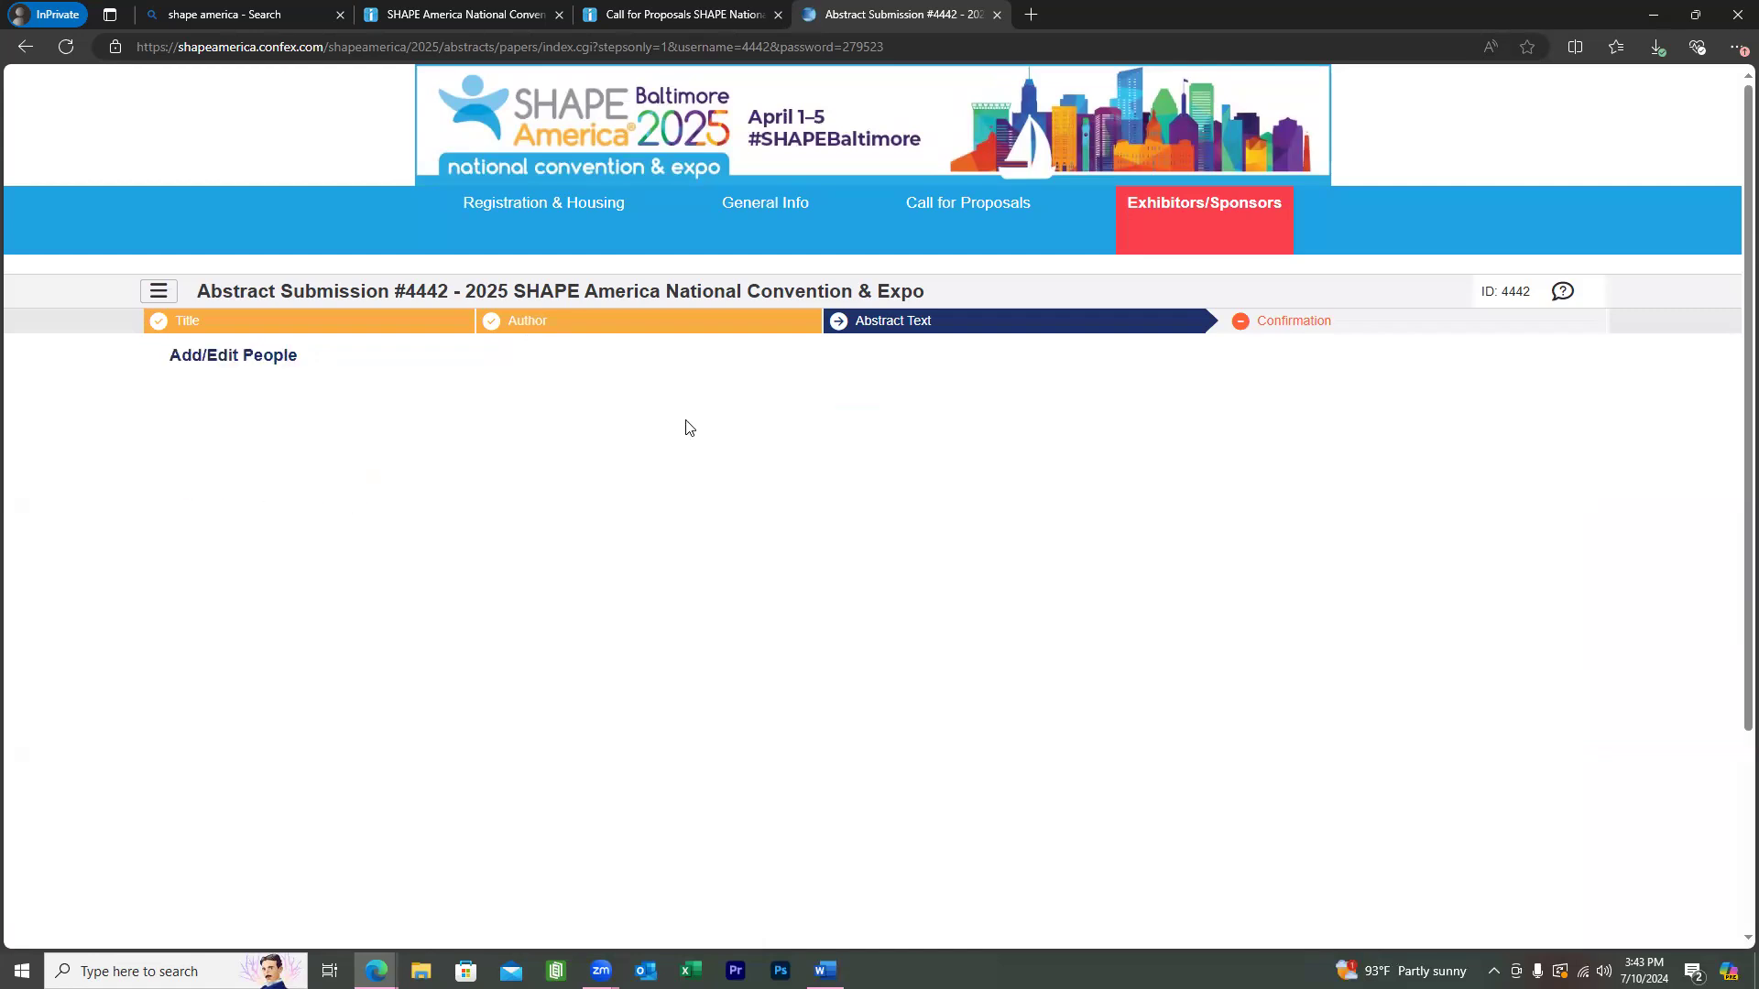
scroll(689, 428, "down", 3)
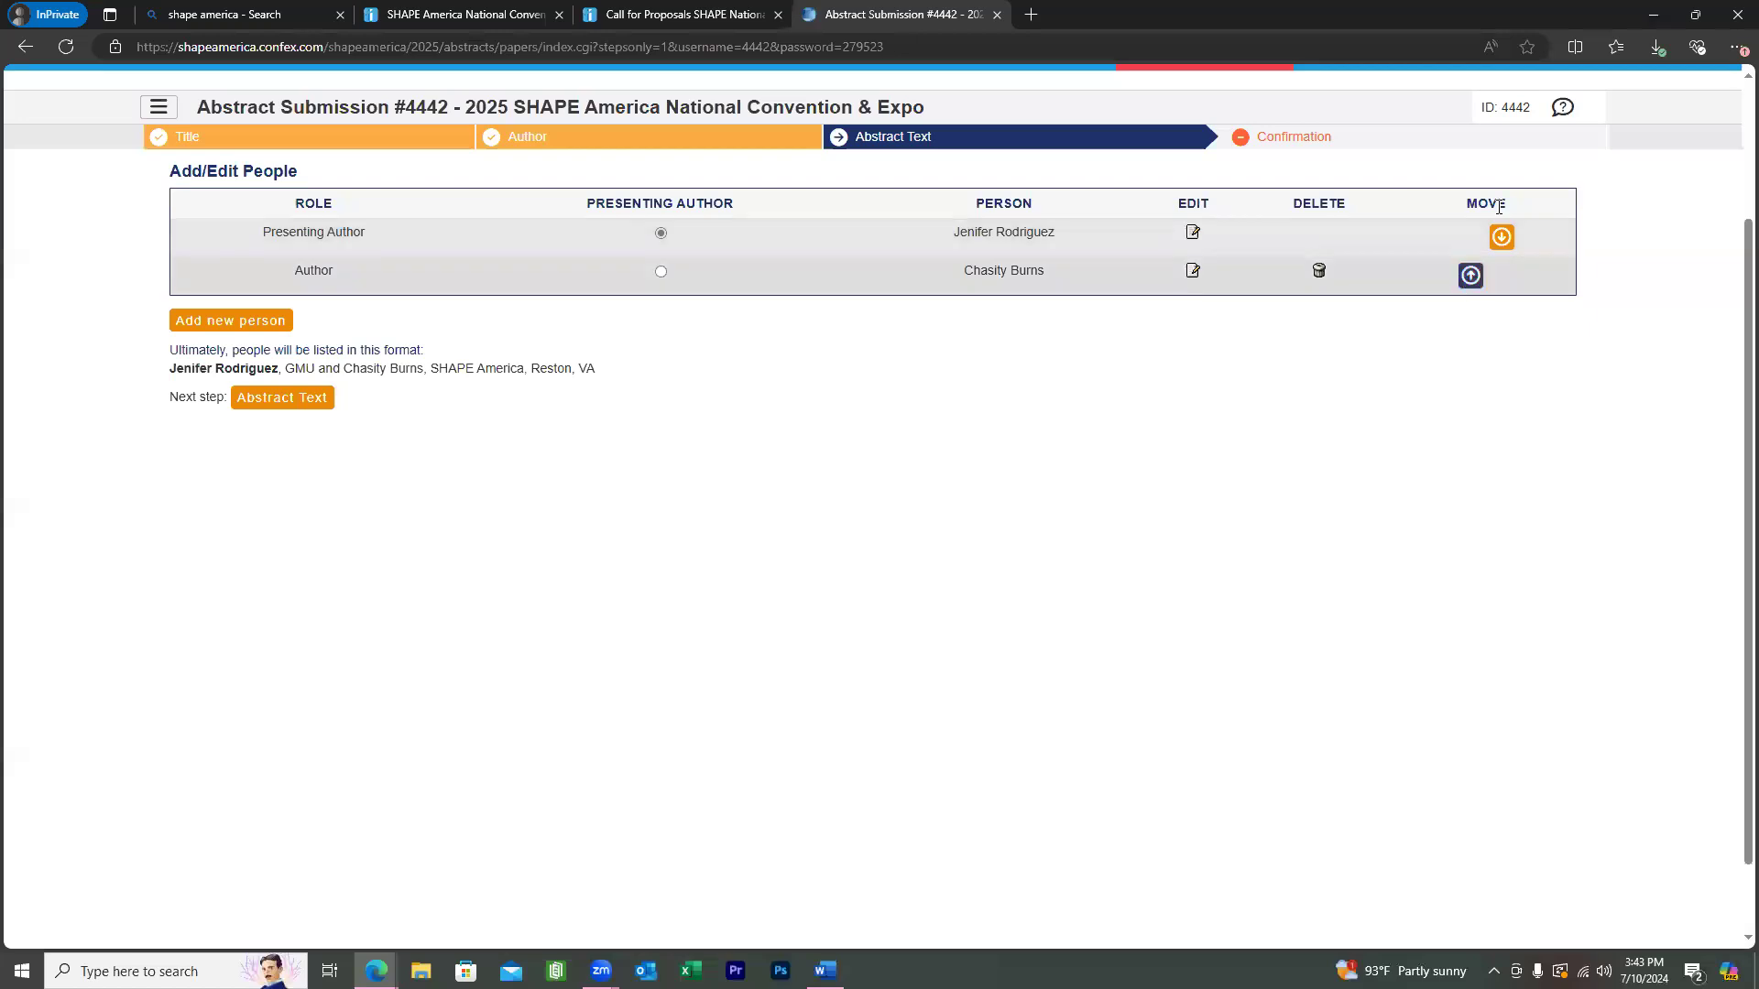
Move the co-author above the GMU author, keep GMU as presenter, and save the order.
left_click(1470, 272)
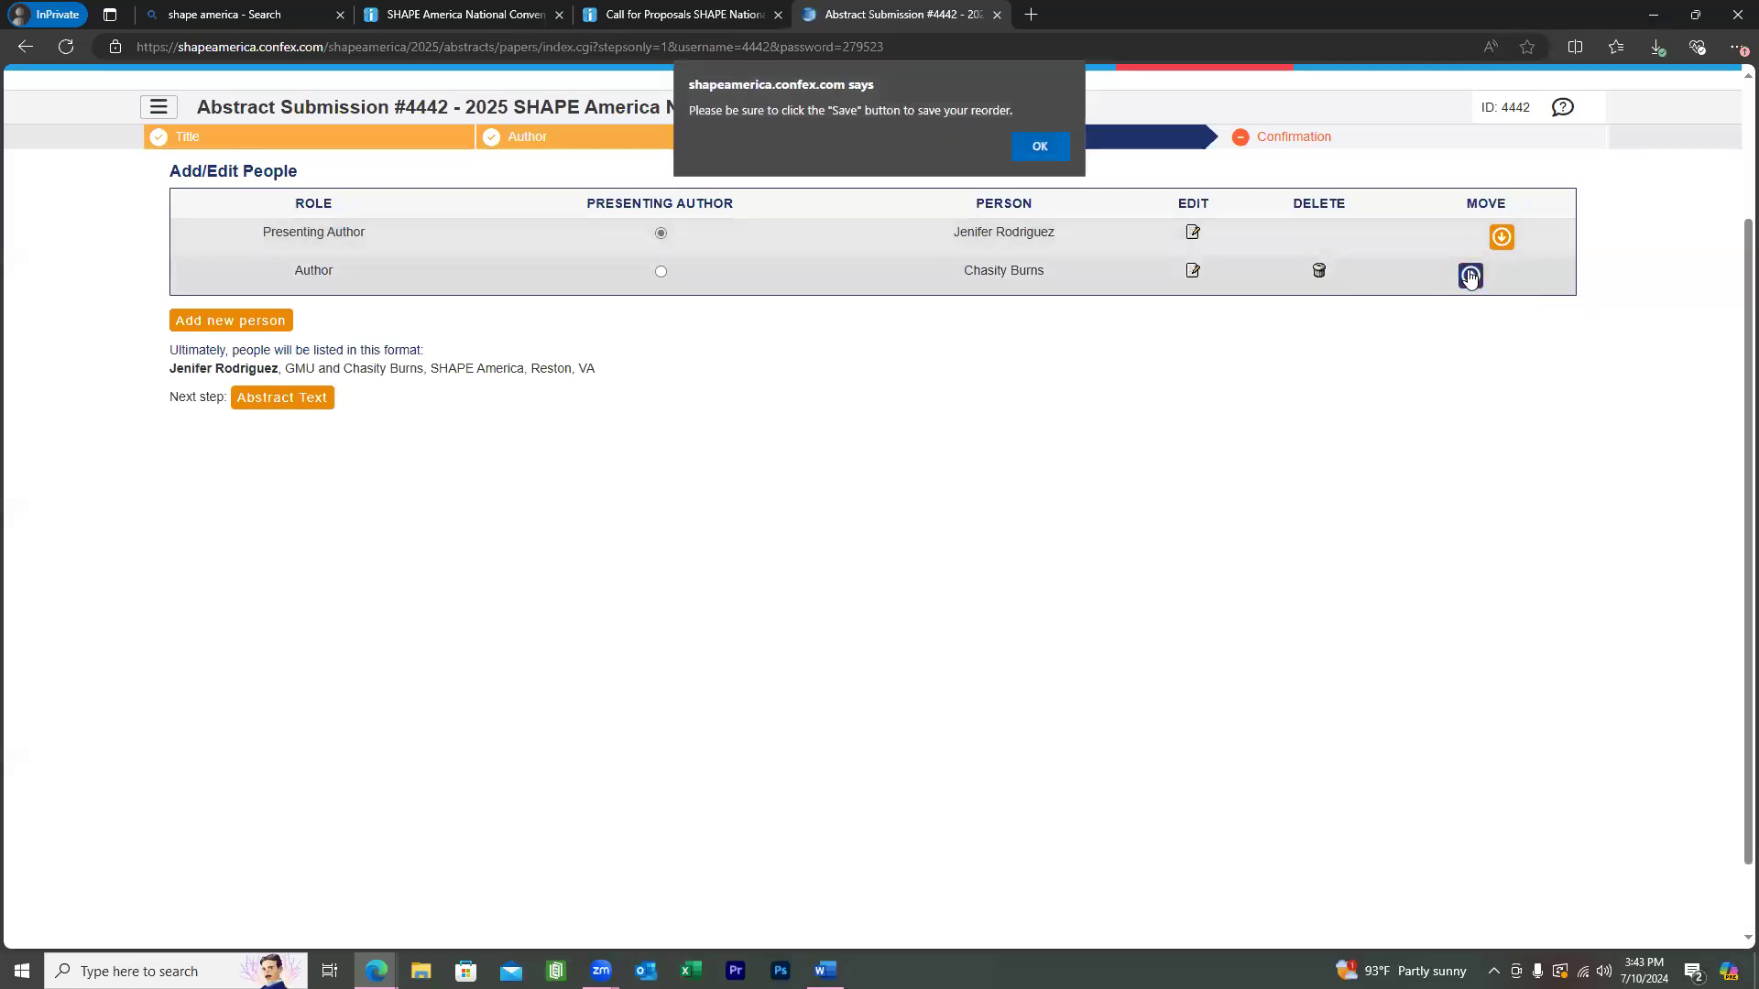
left_click(1044, 149)
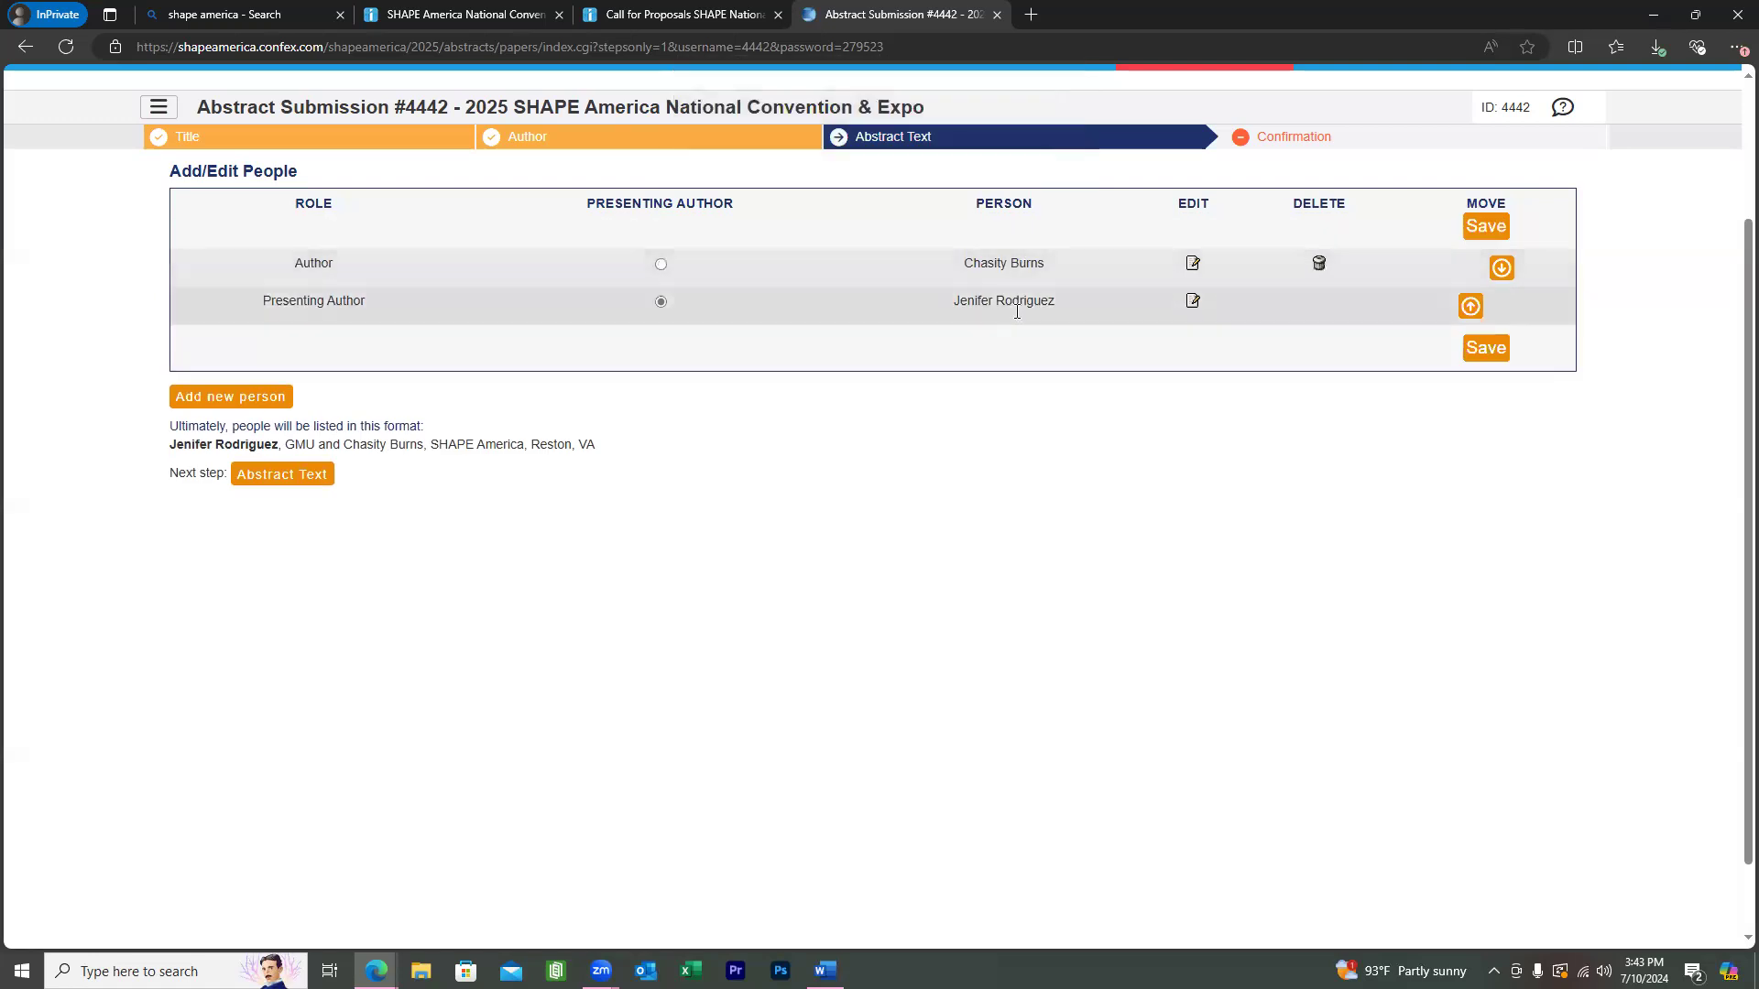
left_click(661, 266)
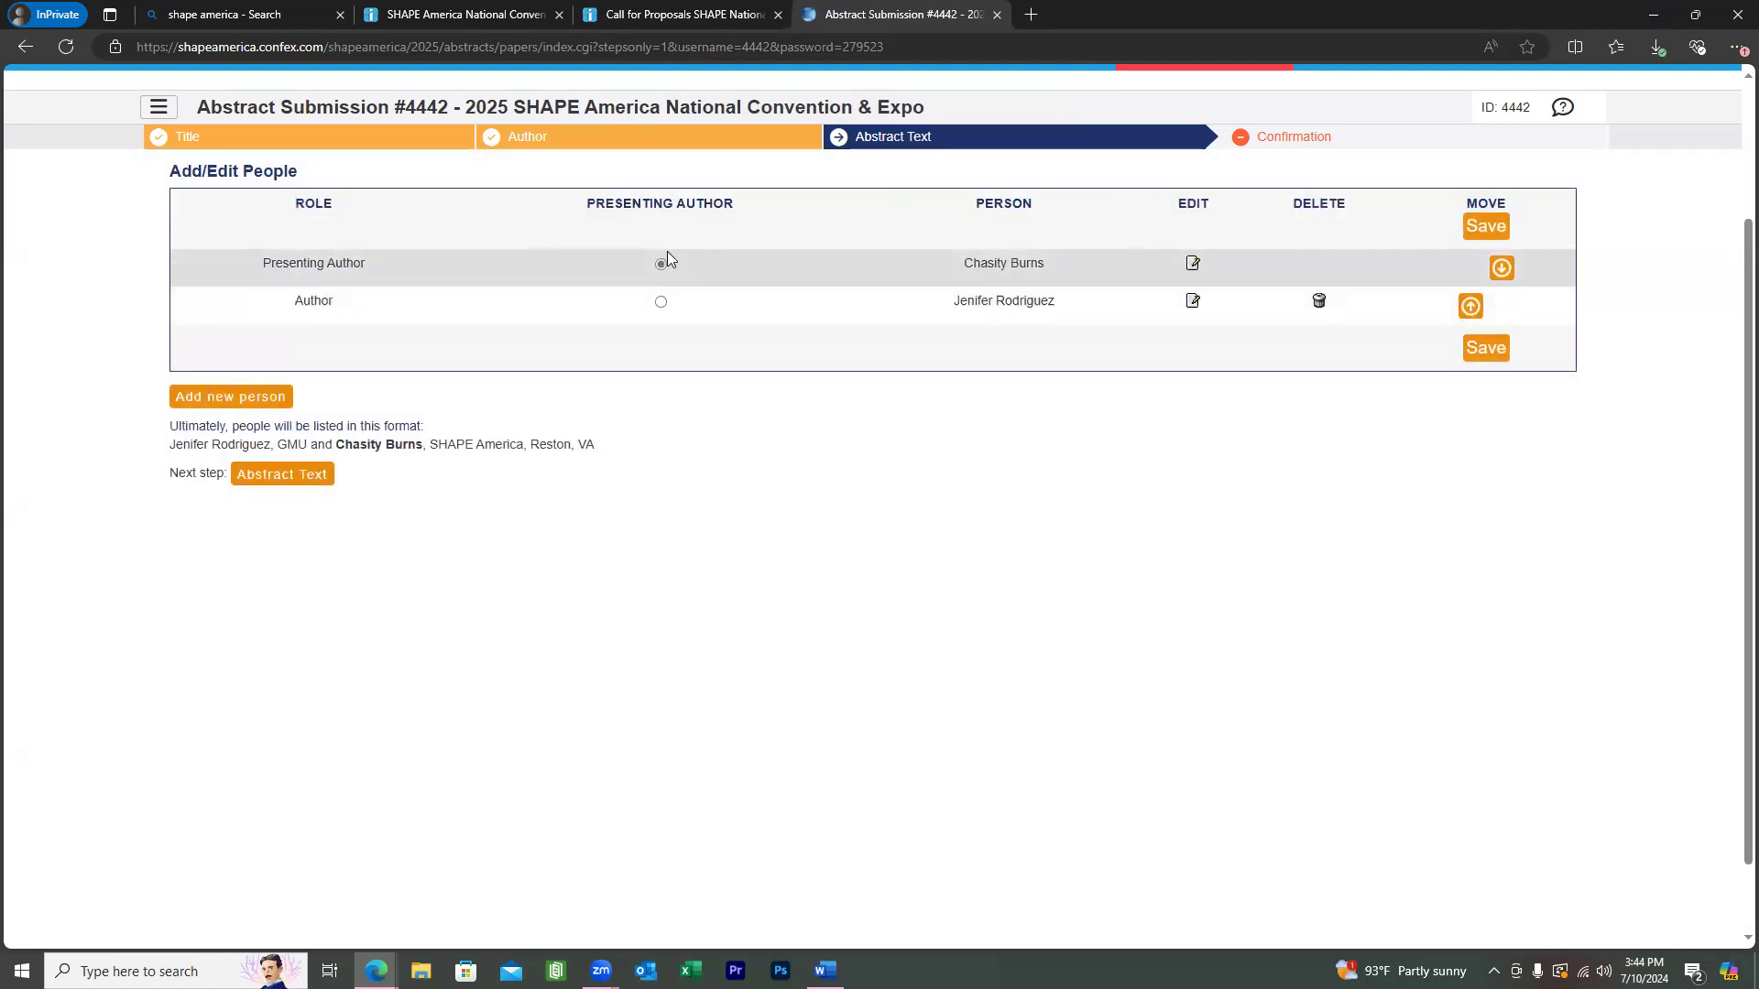
left_click(661, 302)
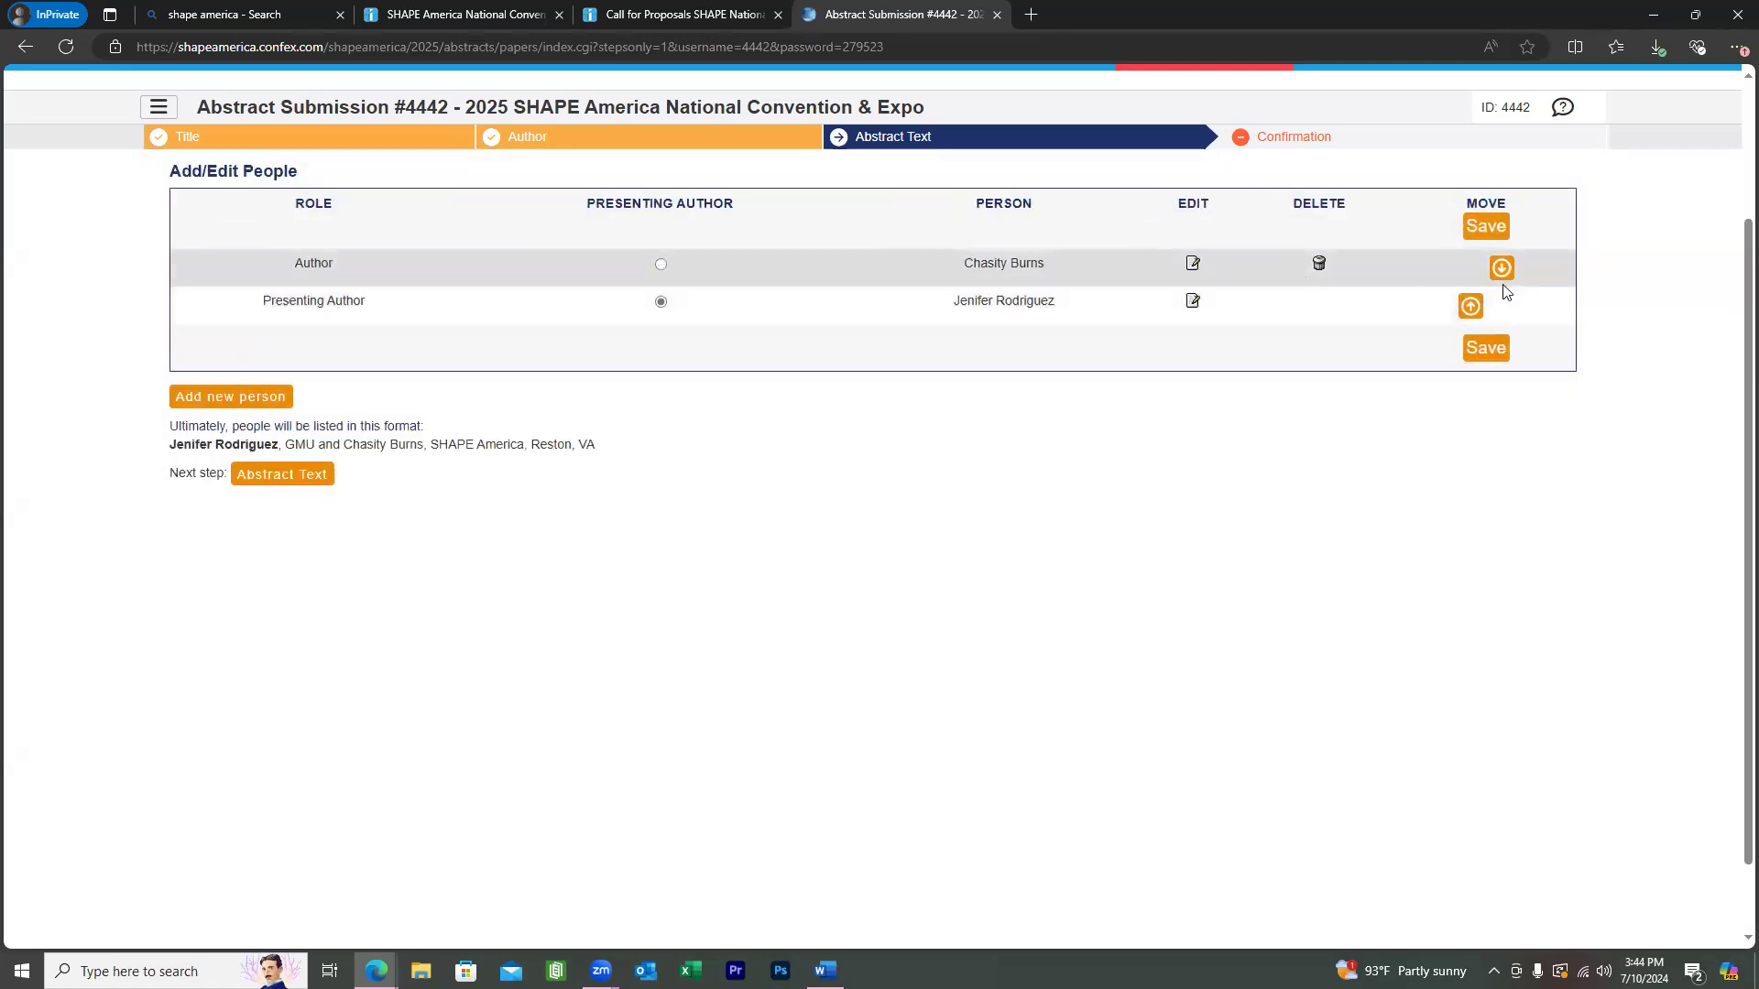
left_click(1473, 227)
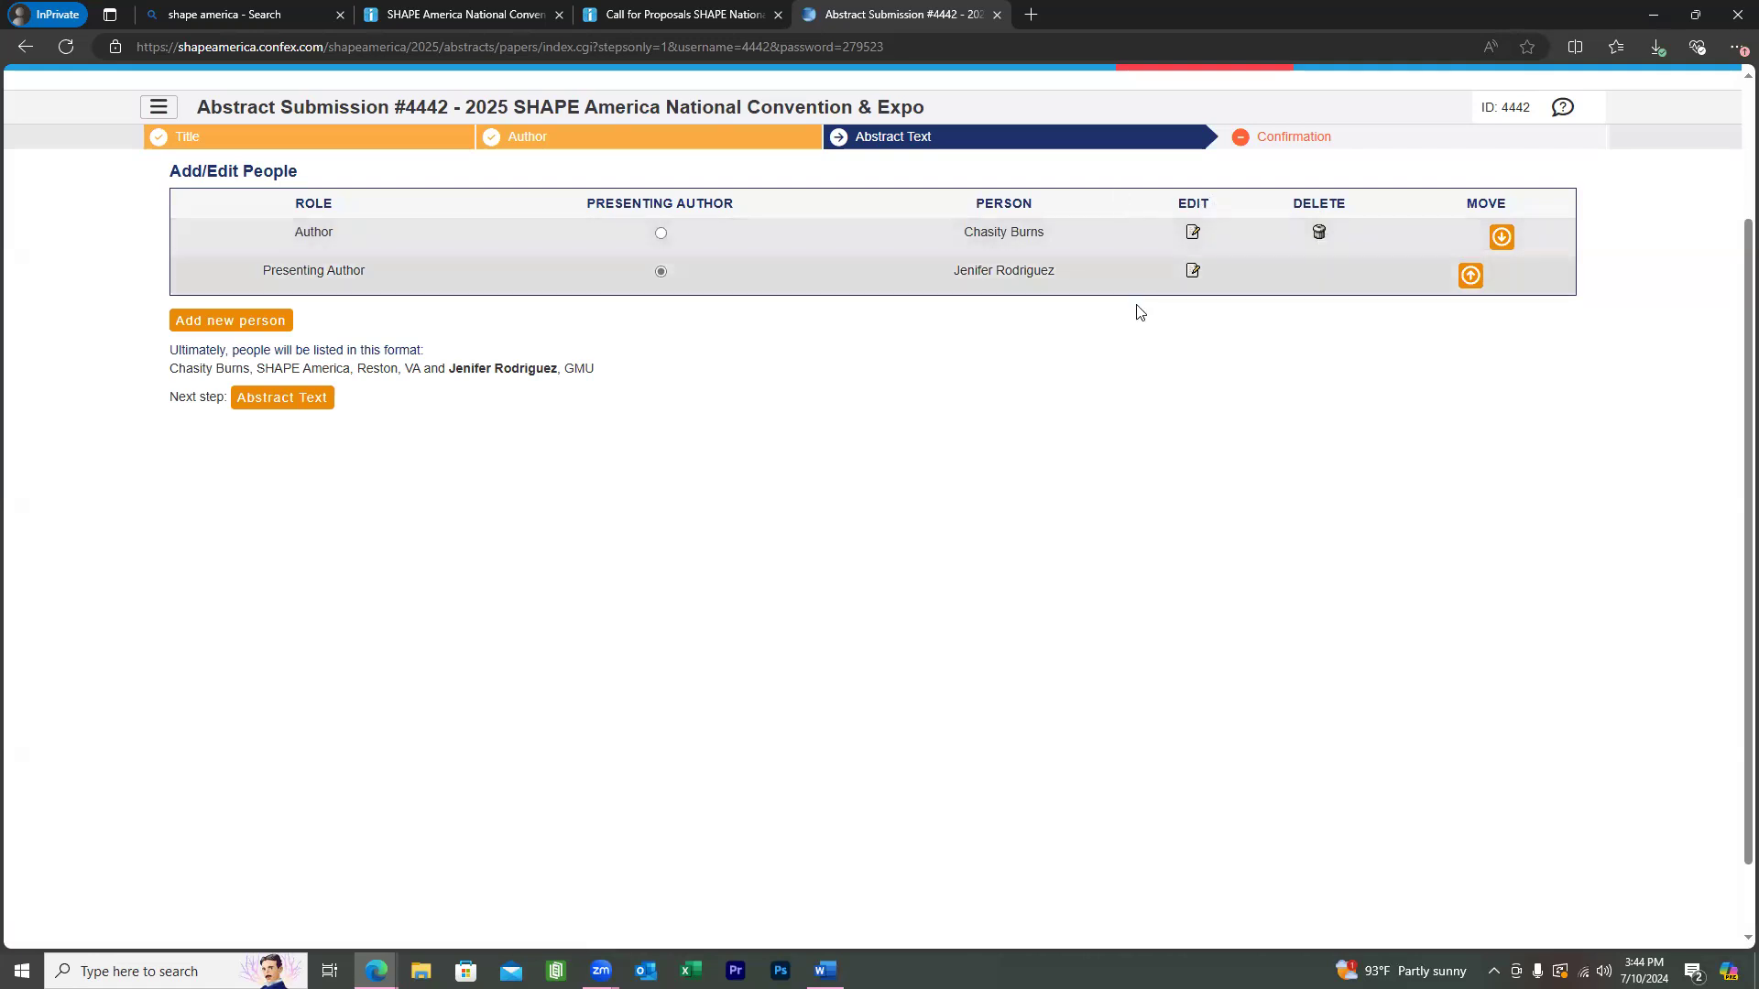
Review the co-author's details, then continue to the Abstract Text step.
left_click(1194, 237)
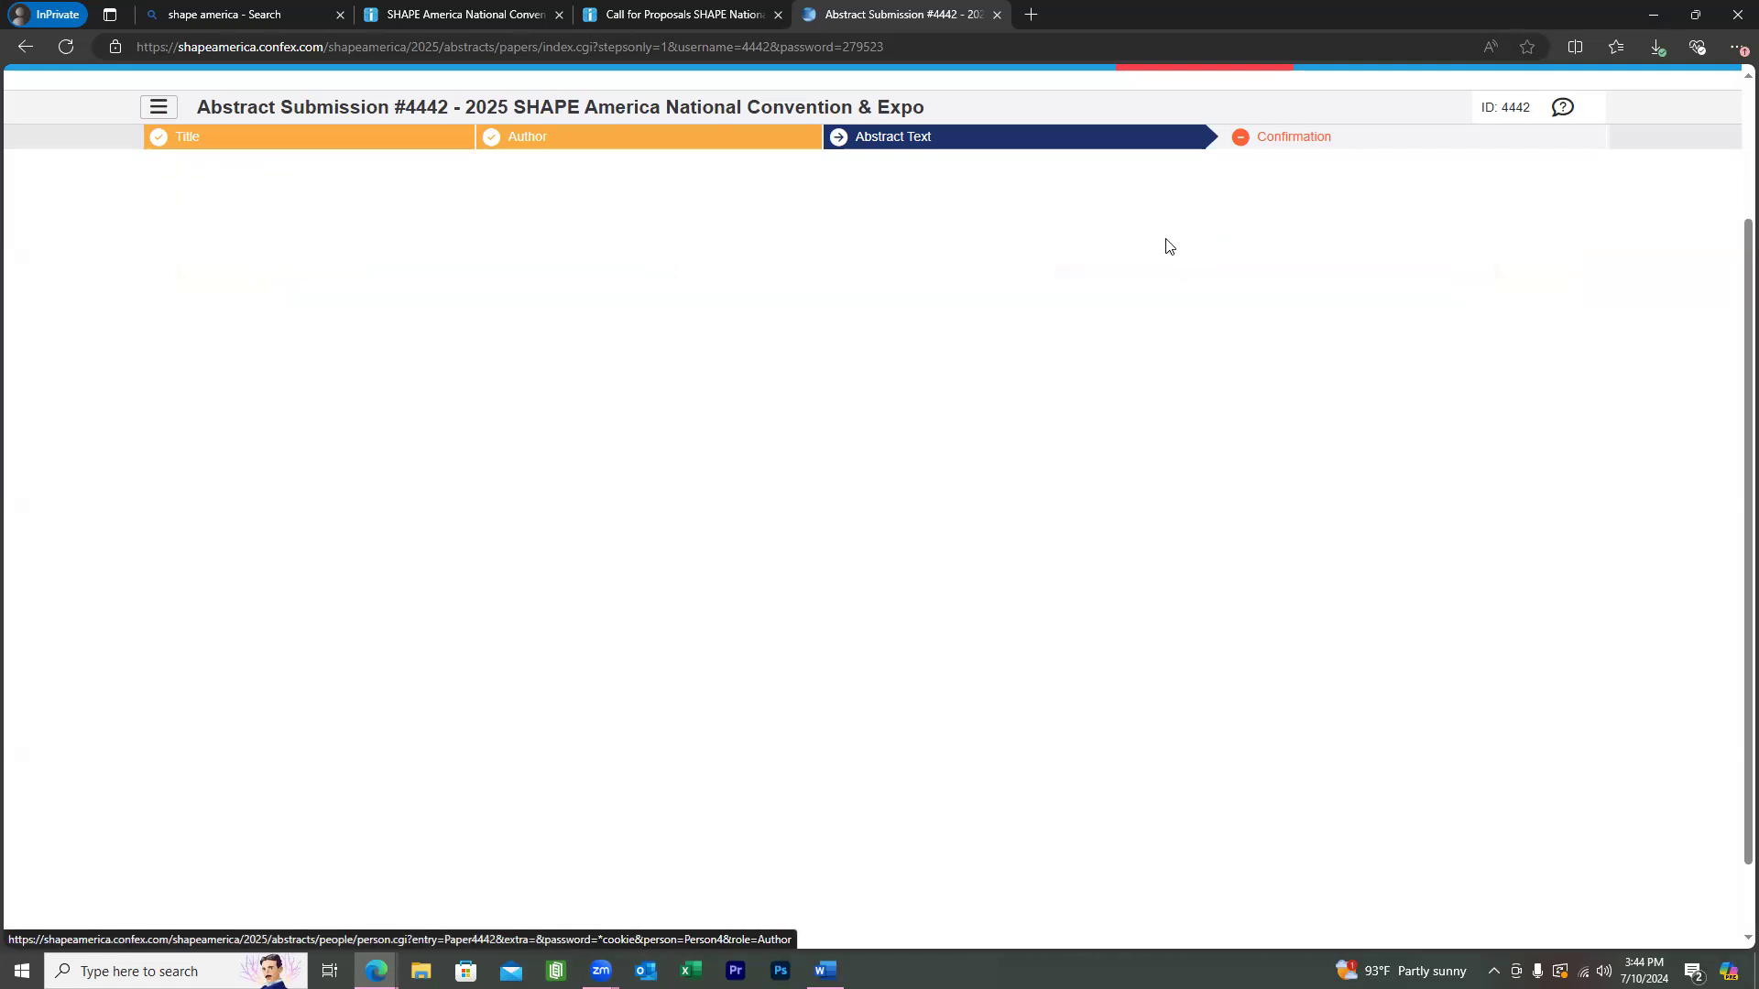
scroll(1023, 467, "down", 9)
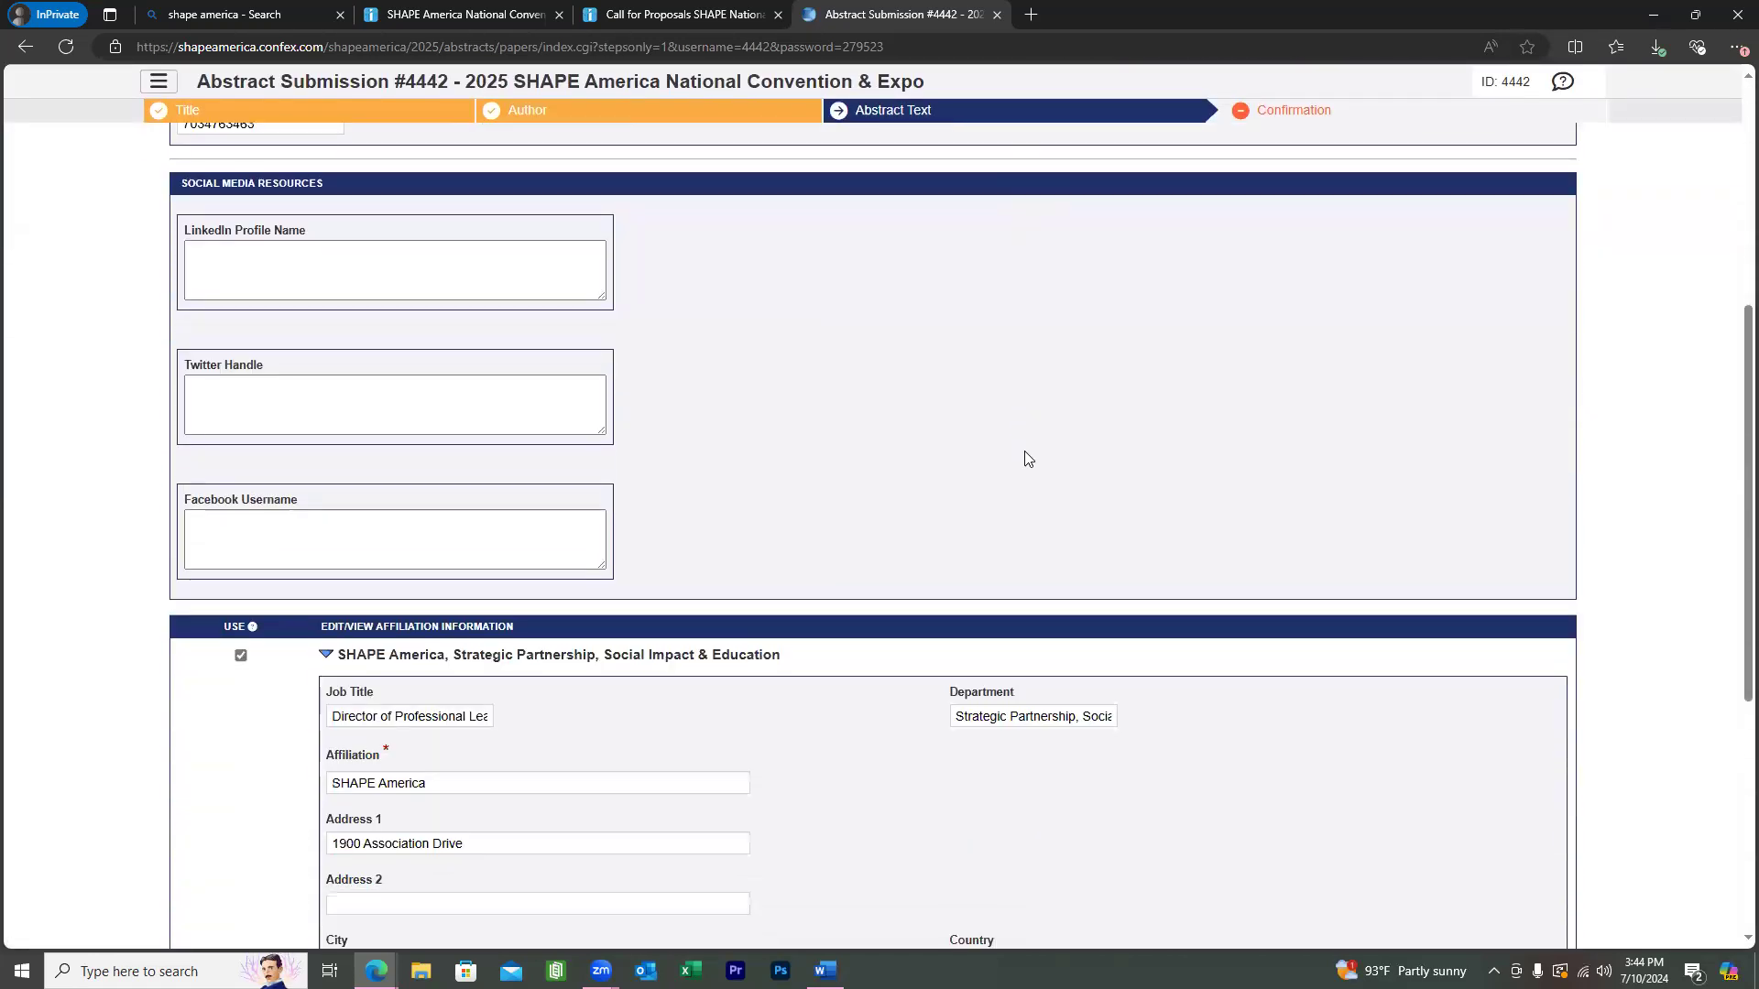
scroll(1026, 458, "up", 10)
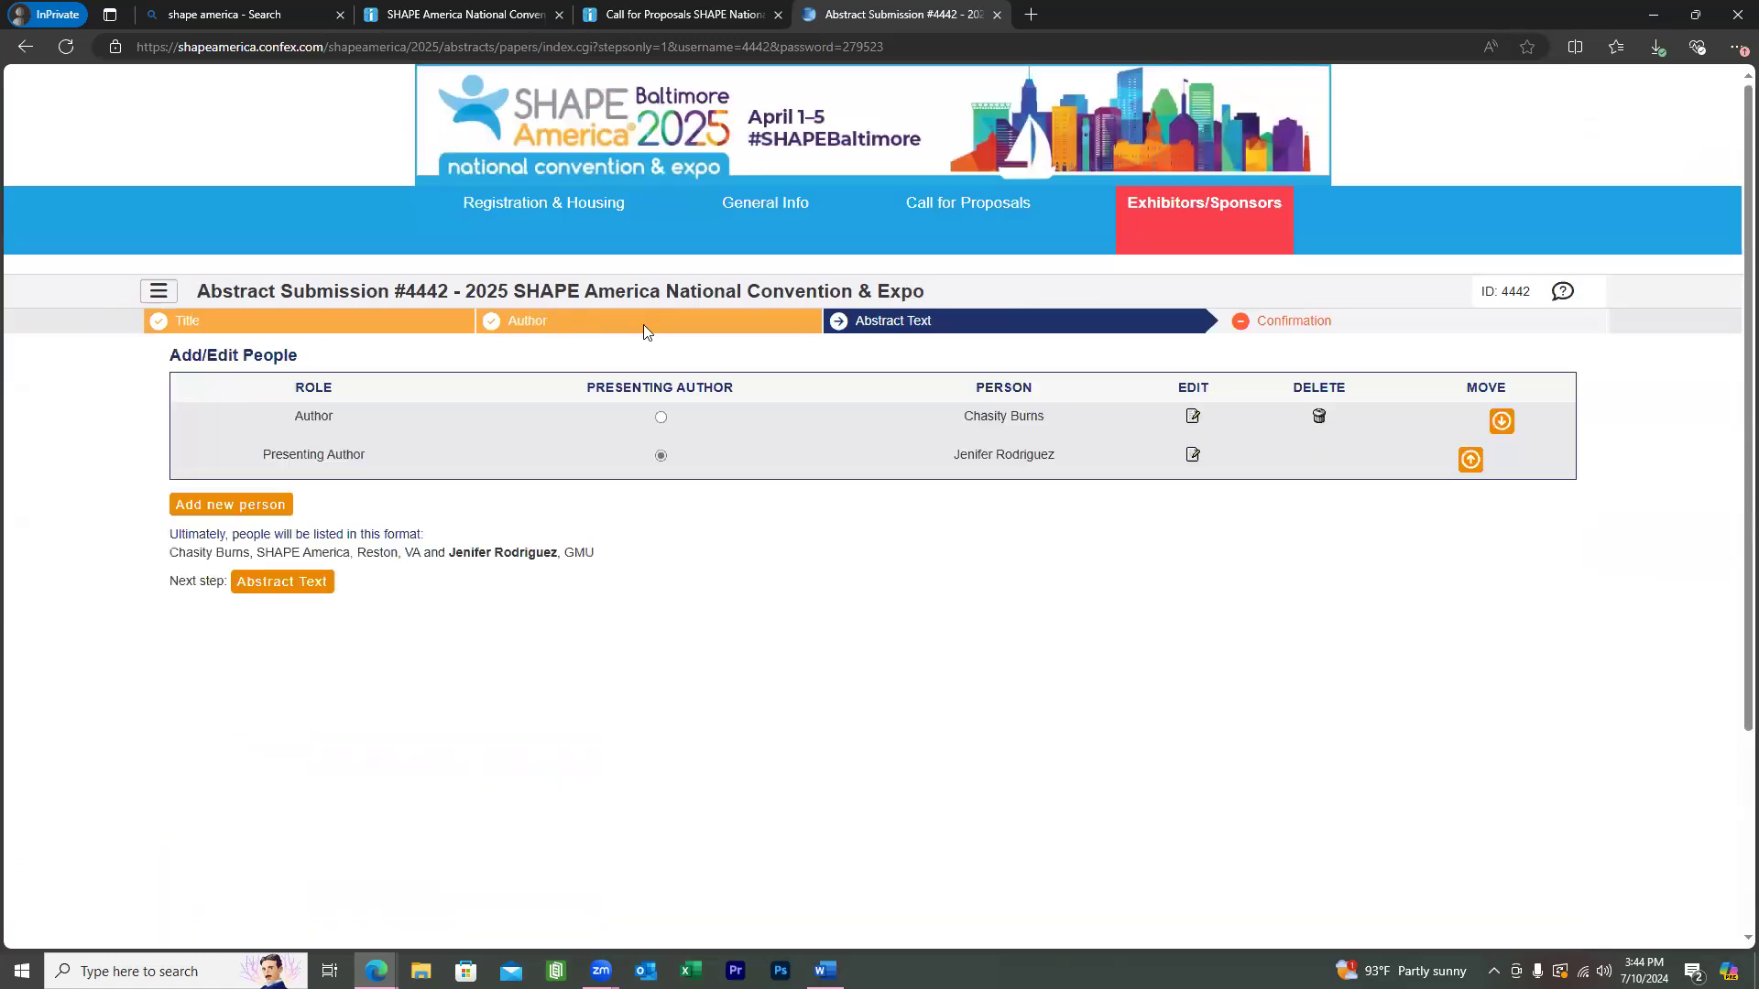
scroll(204, 390, "down", 3)
left_click(303, 318)
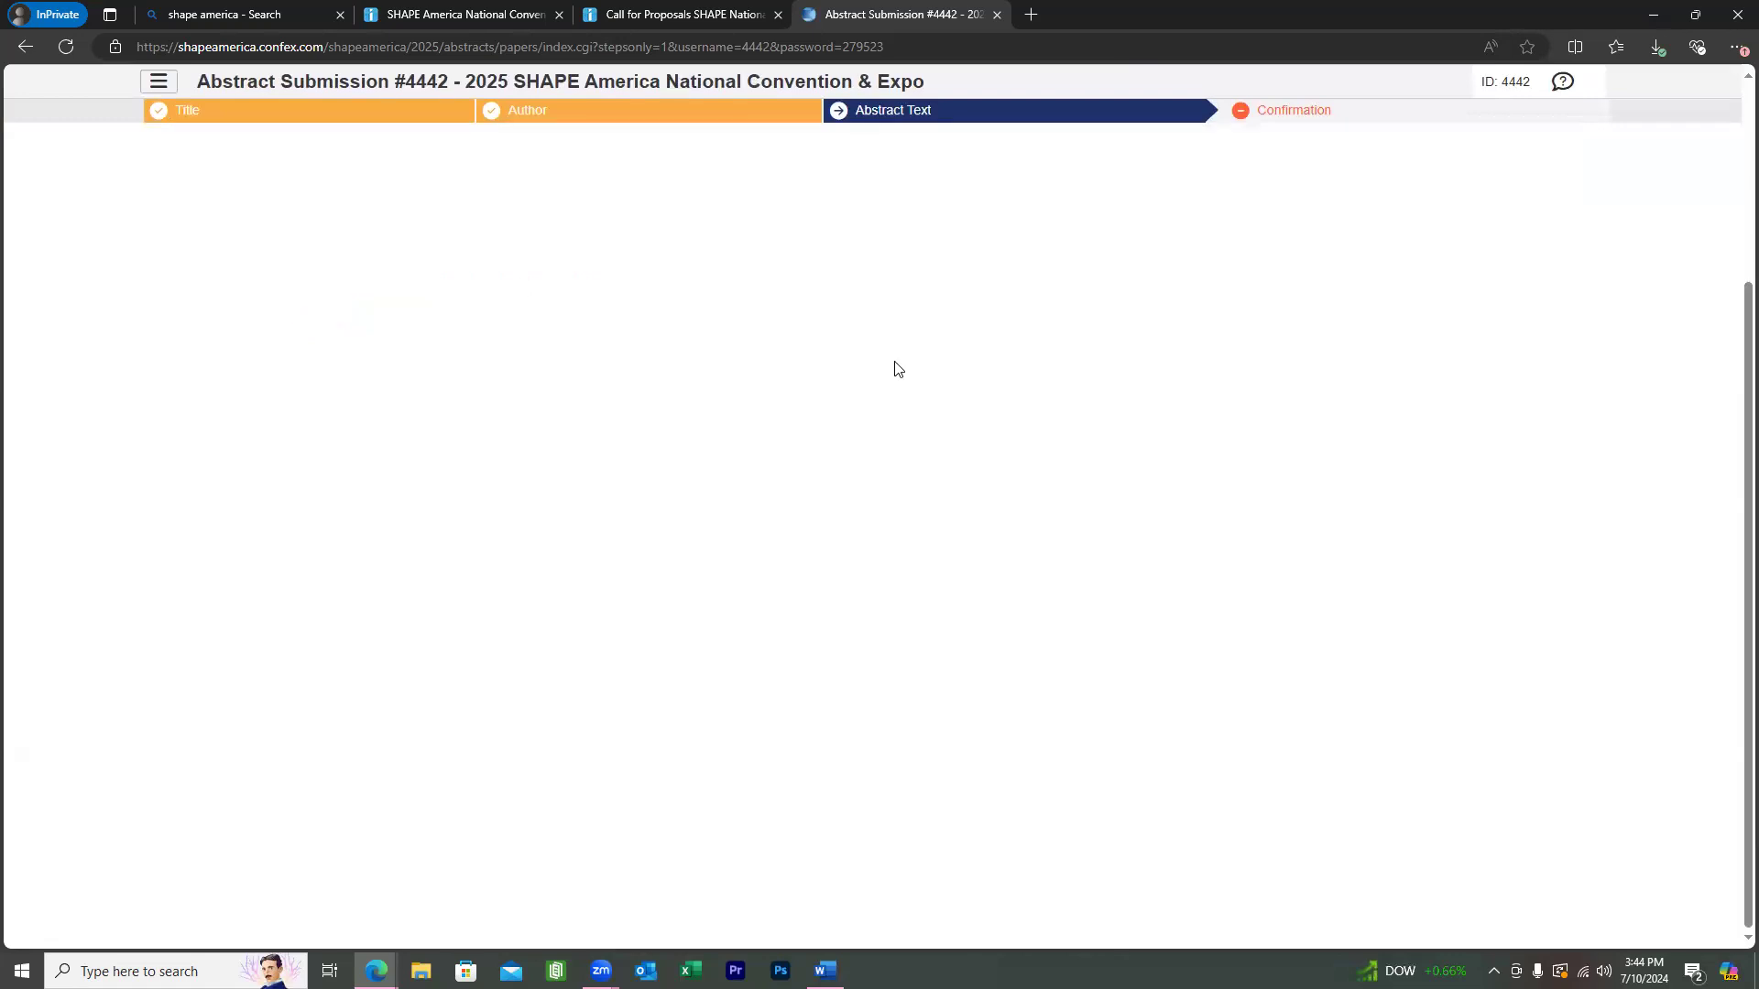
Enter 'changes changeslookup' after the Background/Purpose header and save the abstract text.
scroll(968, 358, "down", 2)
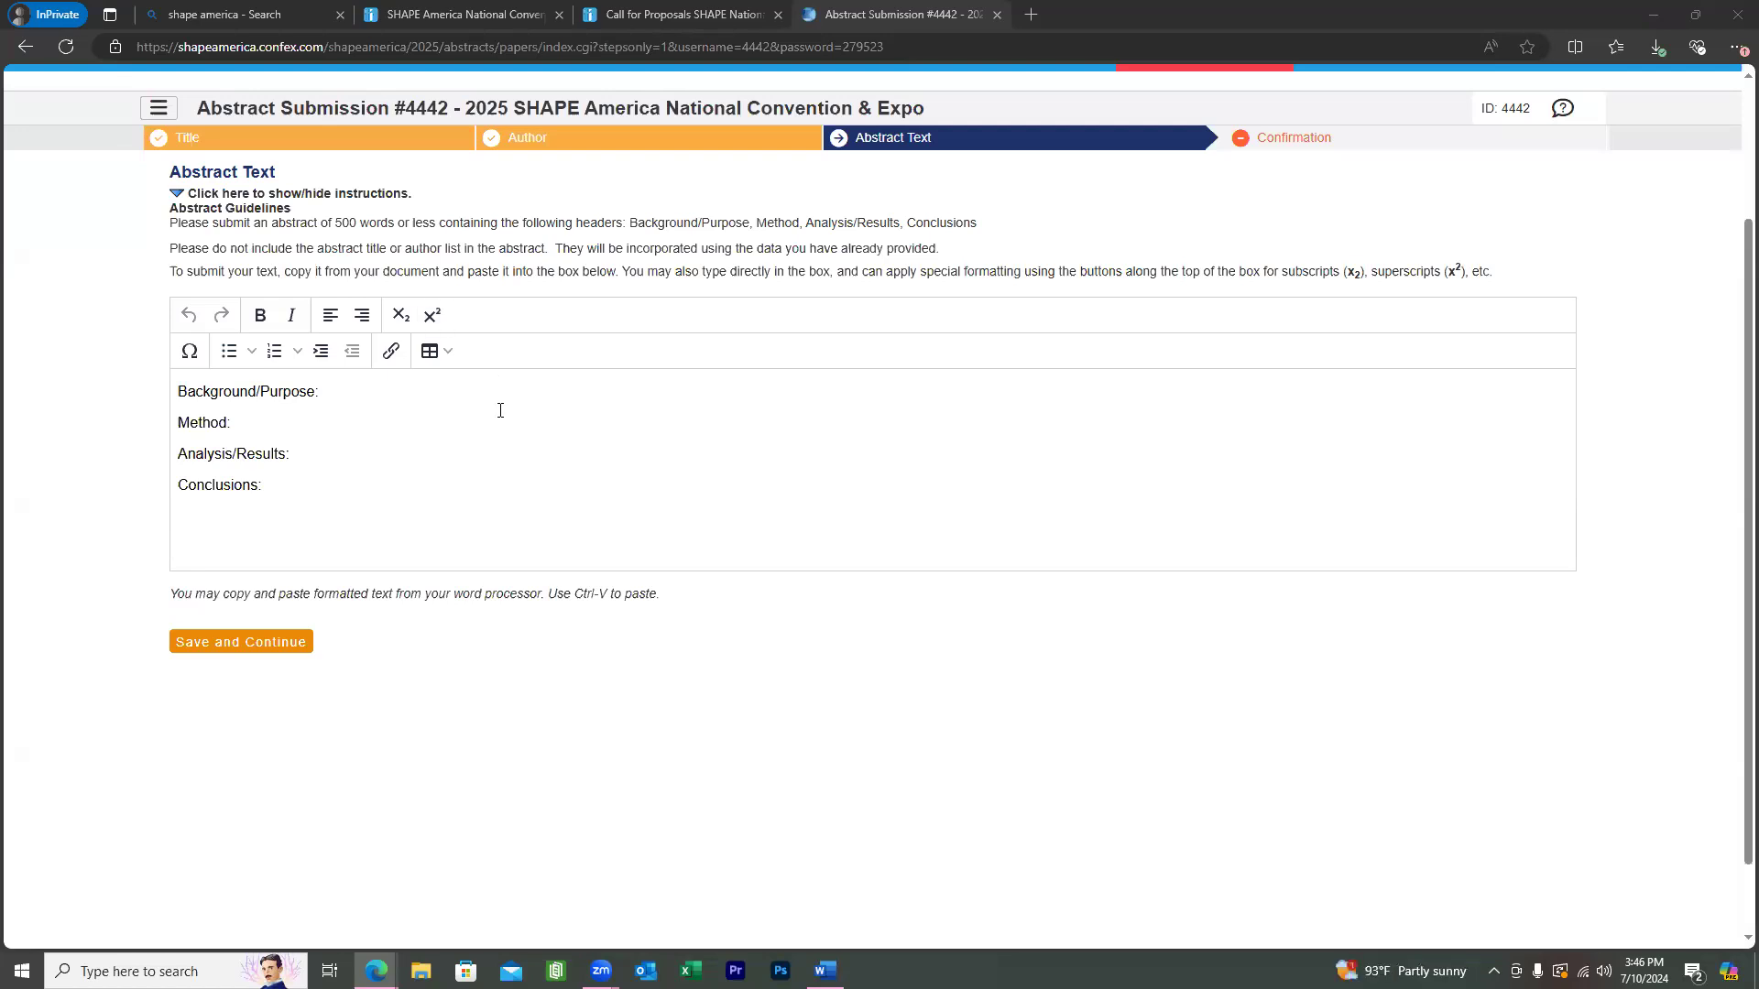
left_click(515, 383)
type("changes")
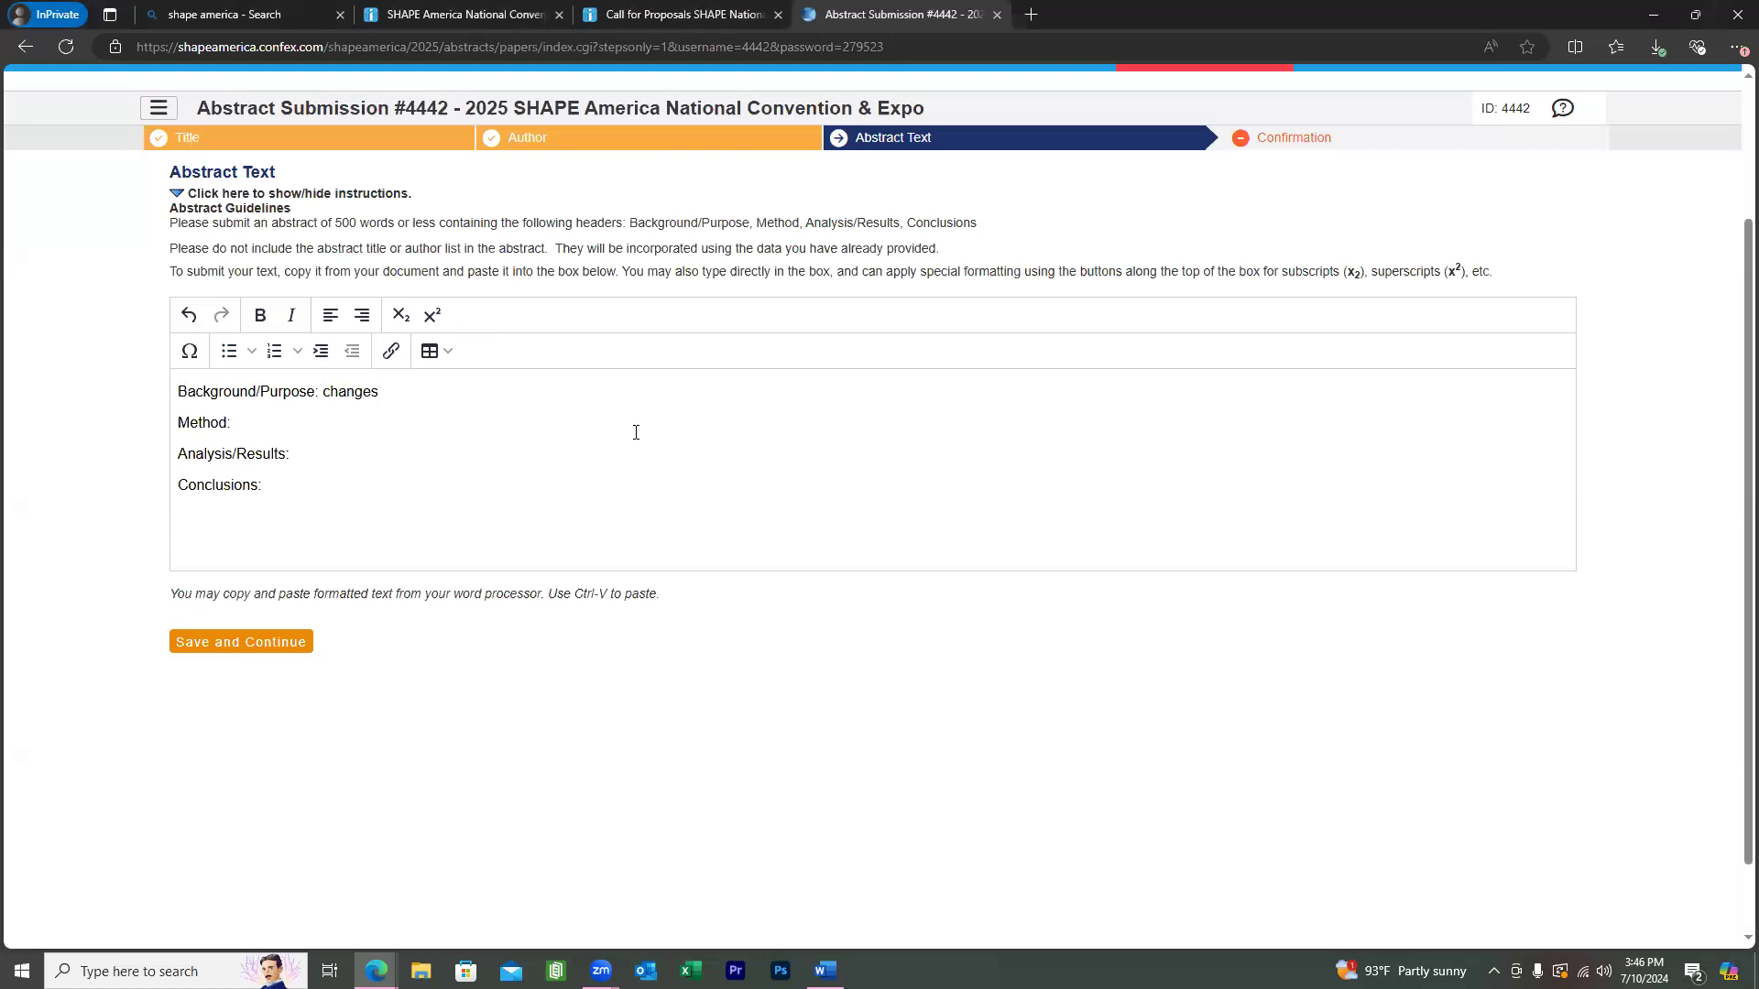
type(" changes")
type("look")
type("up")
left_click(244, 645)
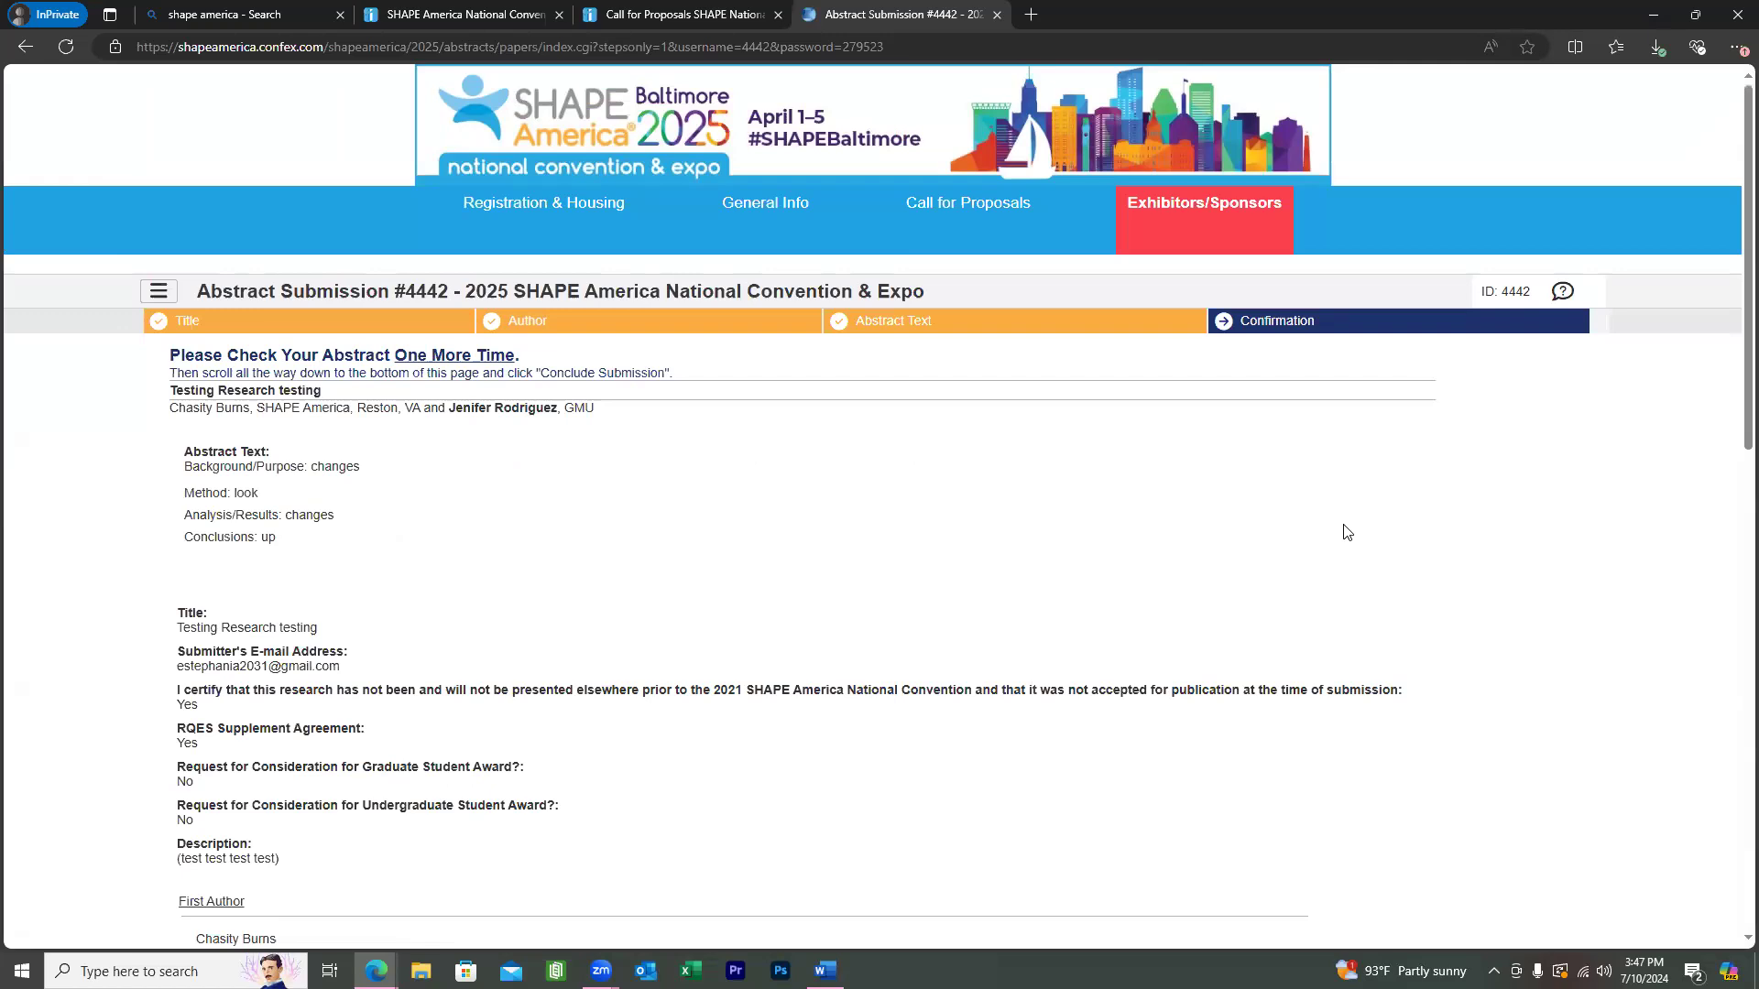
Scroll down the Confirmation review page to its bottom, where Conclude Submission sits.
scroll(1333, 546, "down", 10)
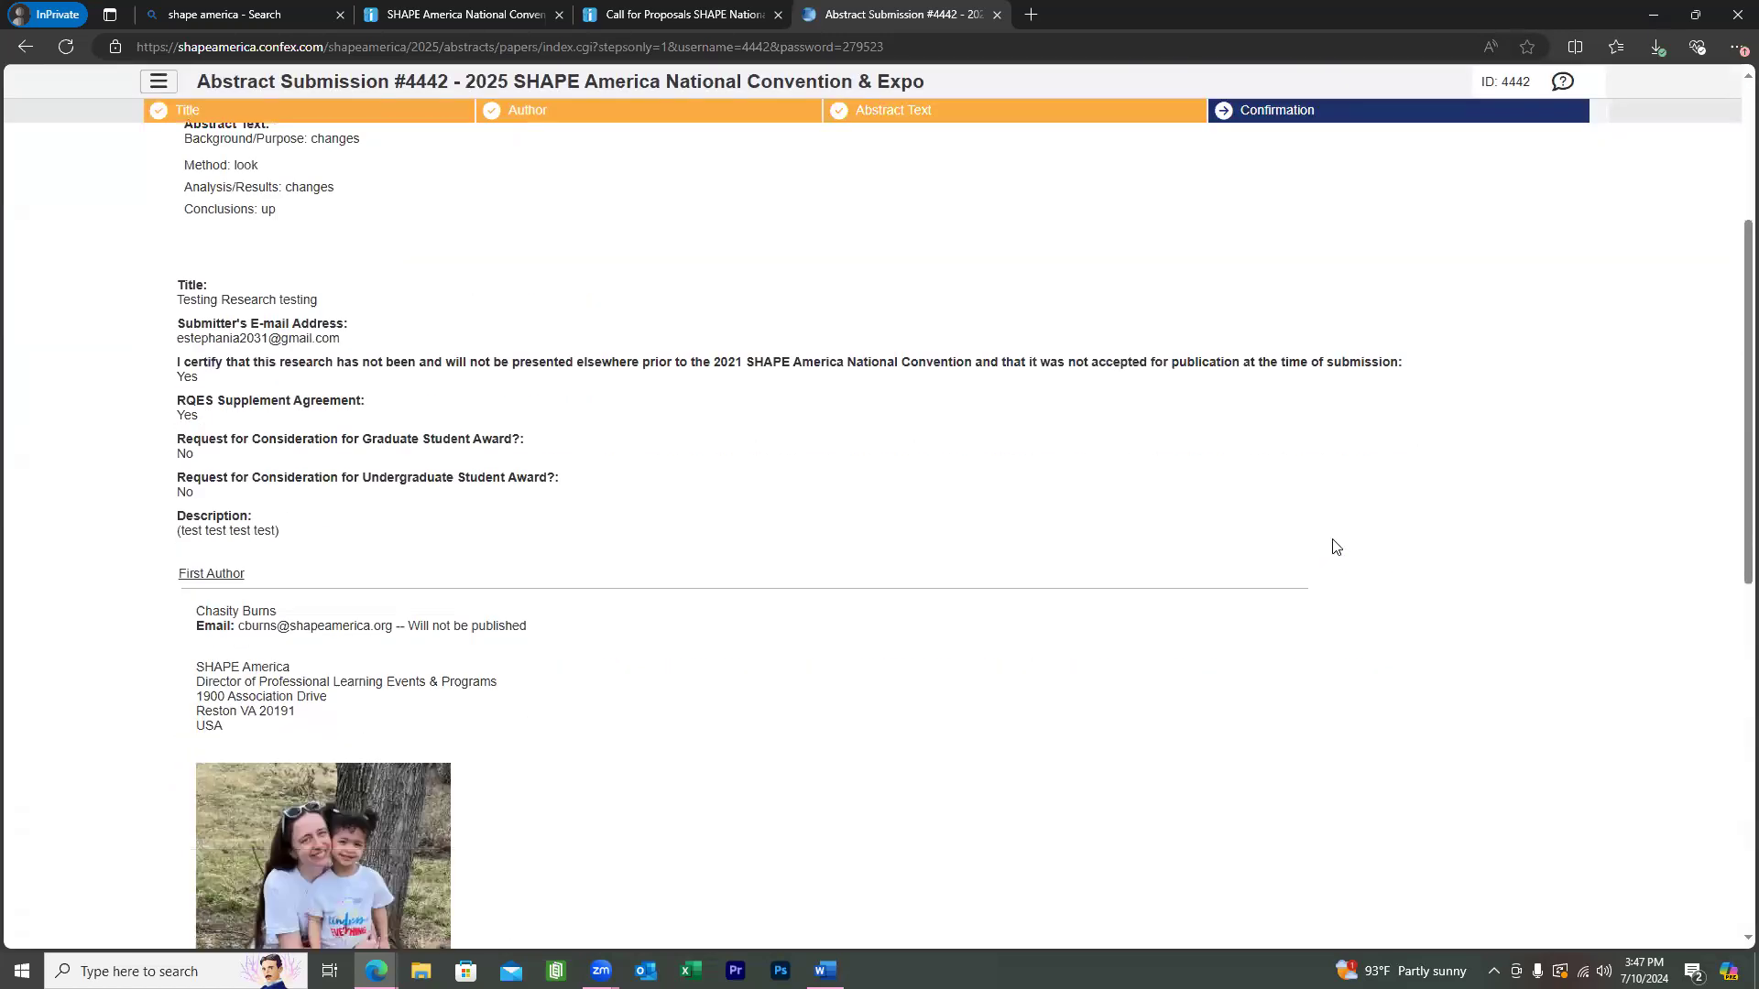
scroll(1335, 545, "down", 3)
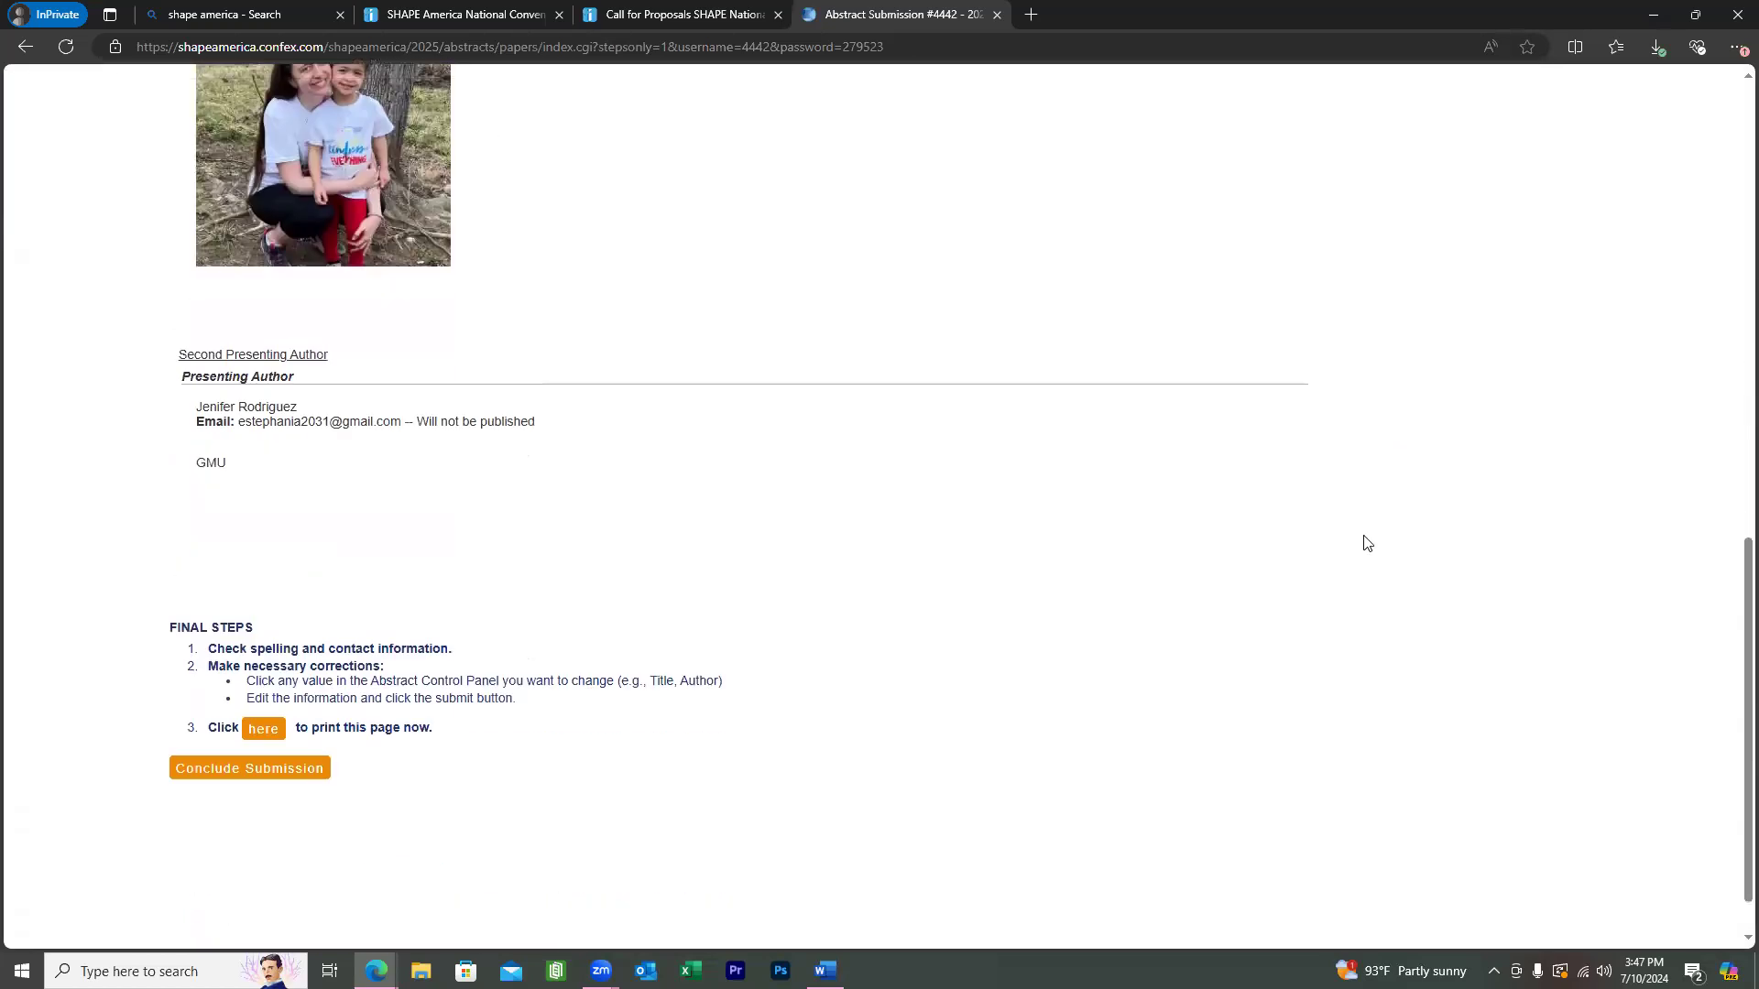
scroll(1365, 543, "up", 13)
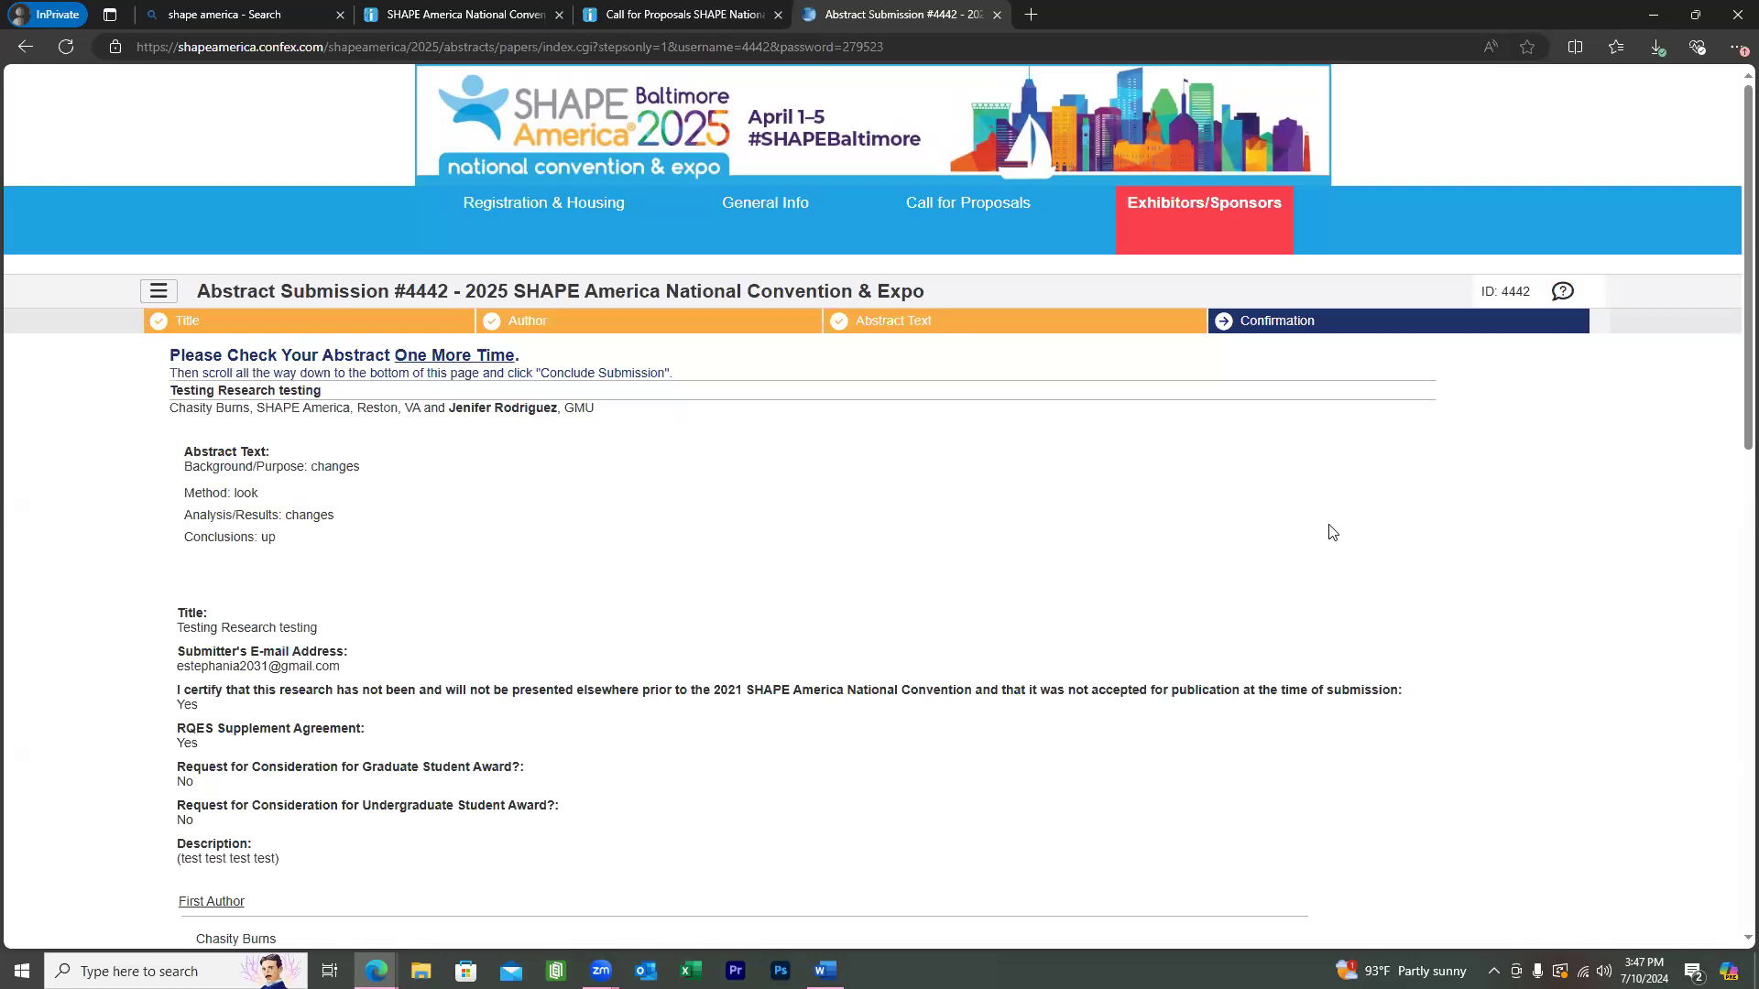
scroll(1227, 605, "down", 15)
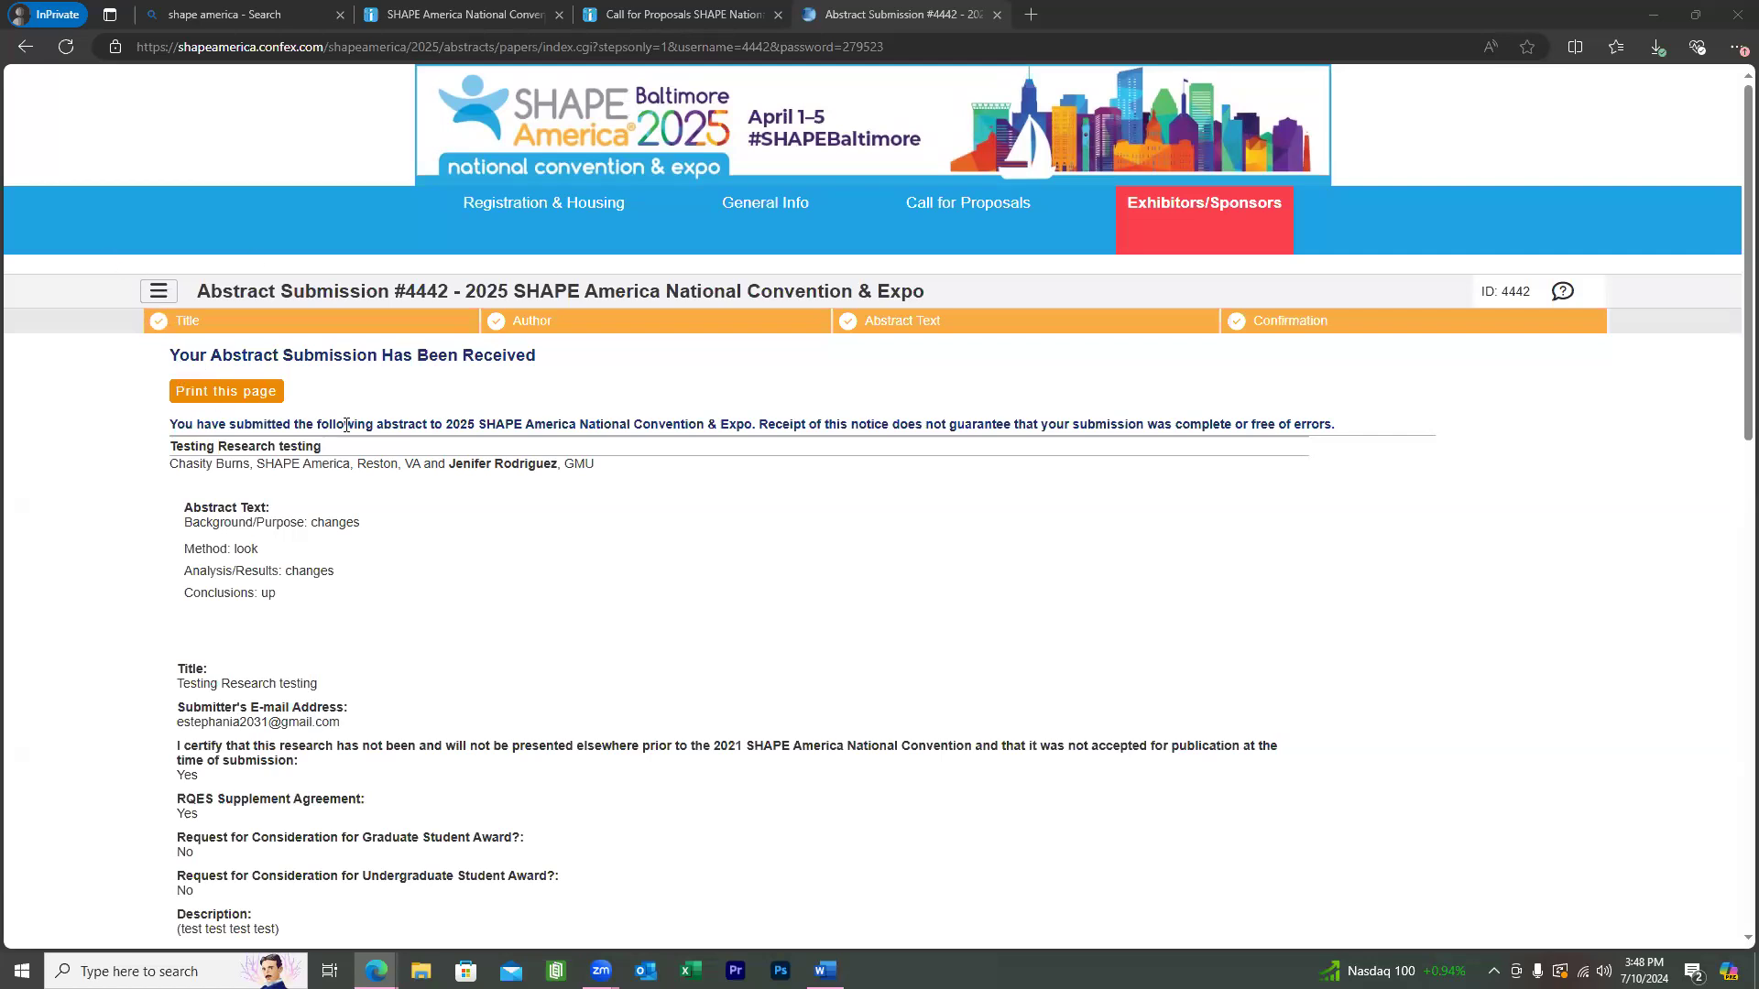
Open the hamburger Options panel beside the received-submission confirmation and scroll its choices.
left_click(154, 291)
left_click(160, 293)
left_click(163, 291)
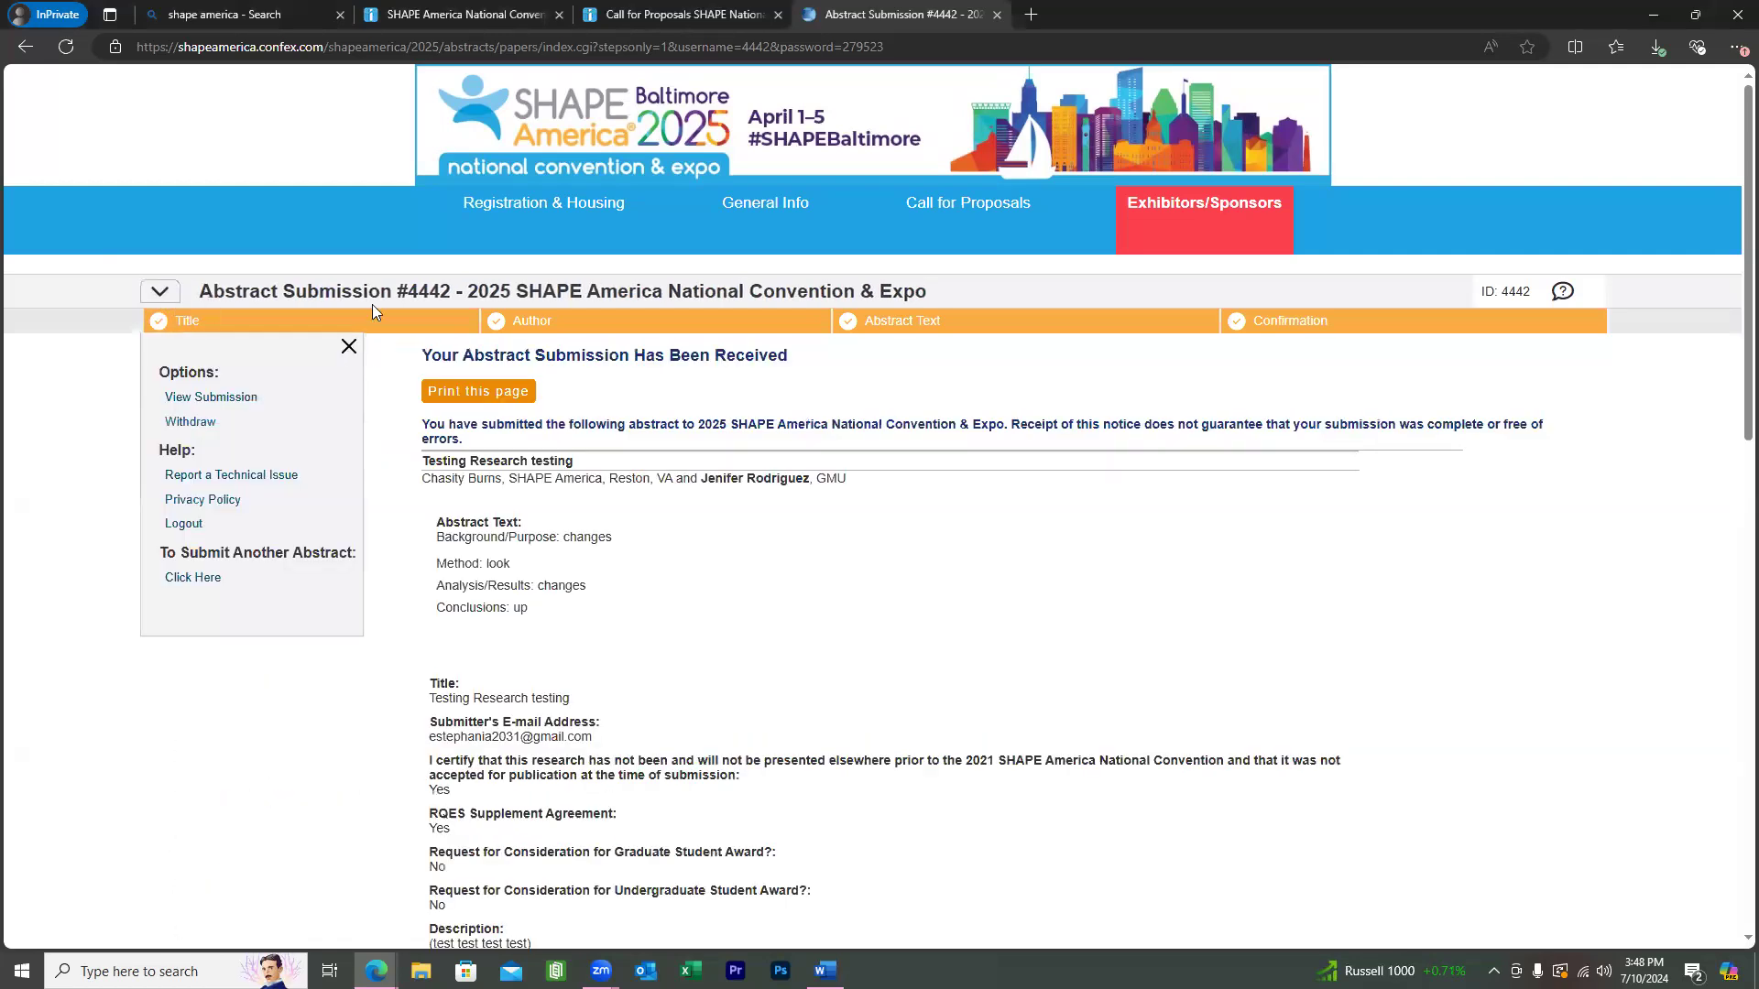
scroll(367, 303, "down", 2)
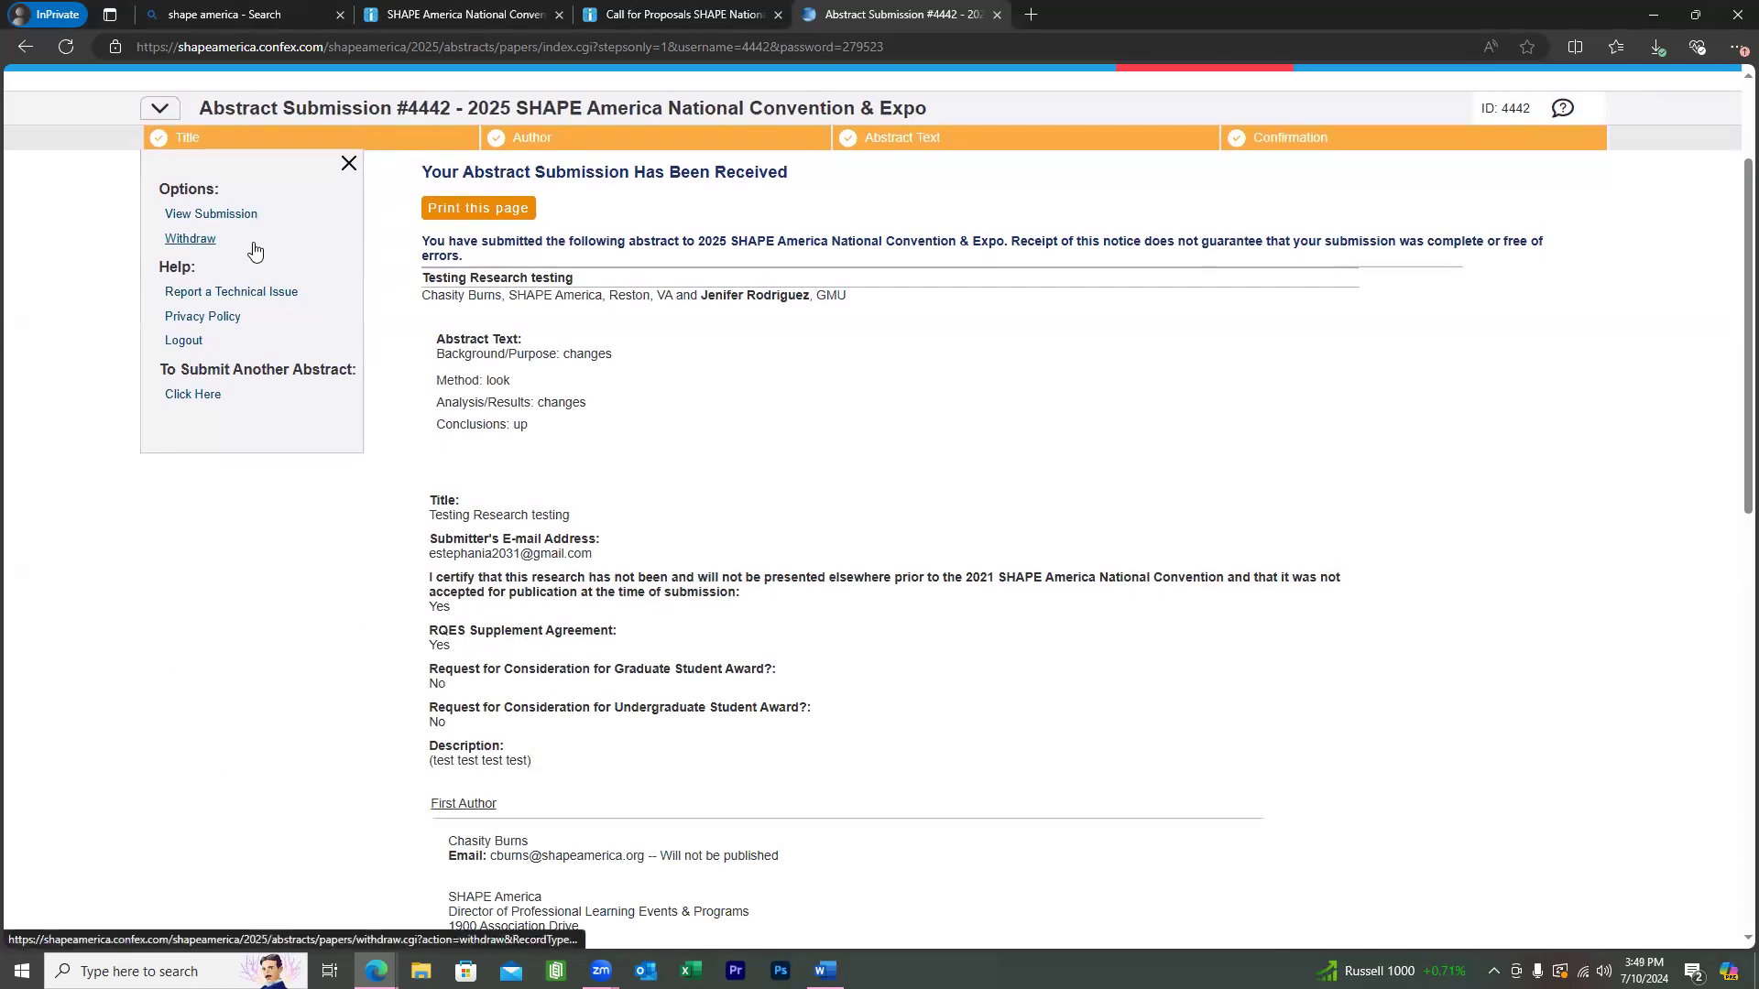